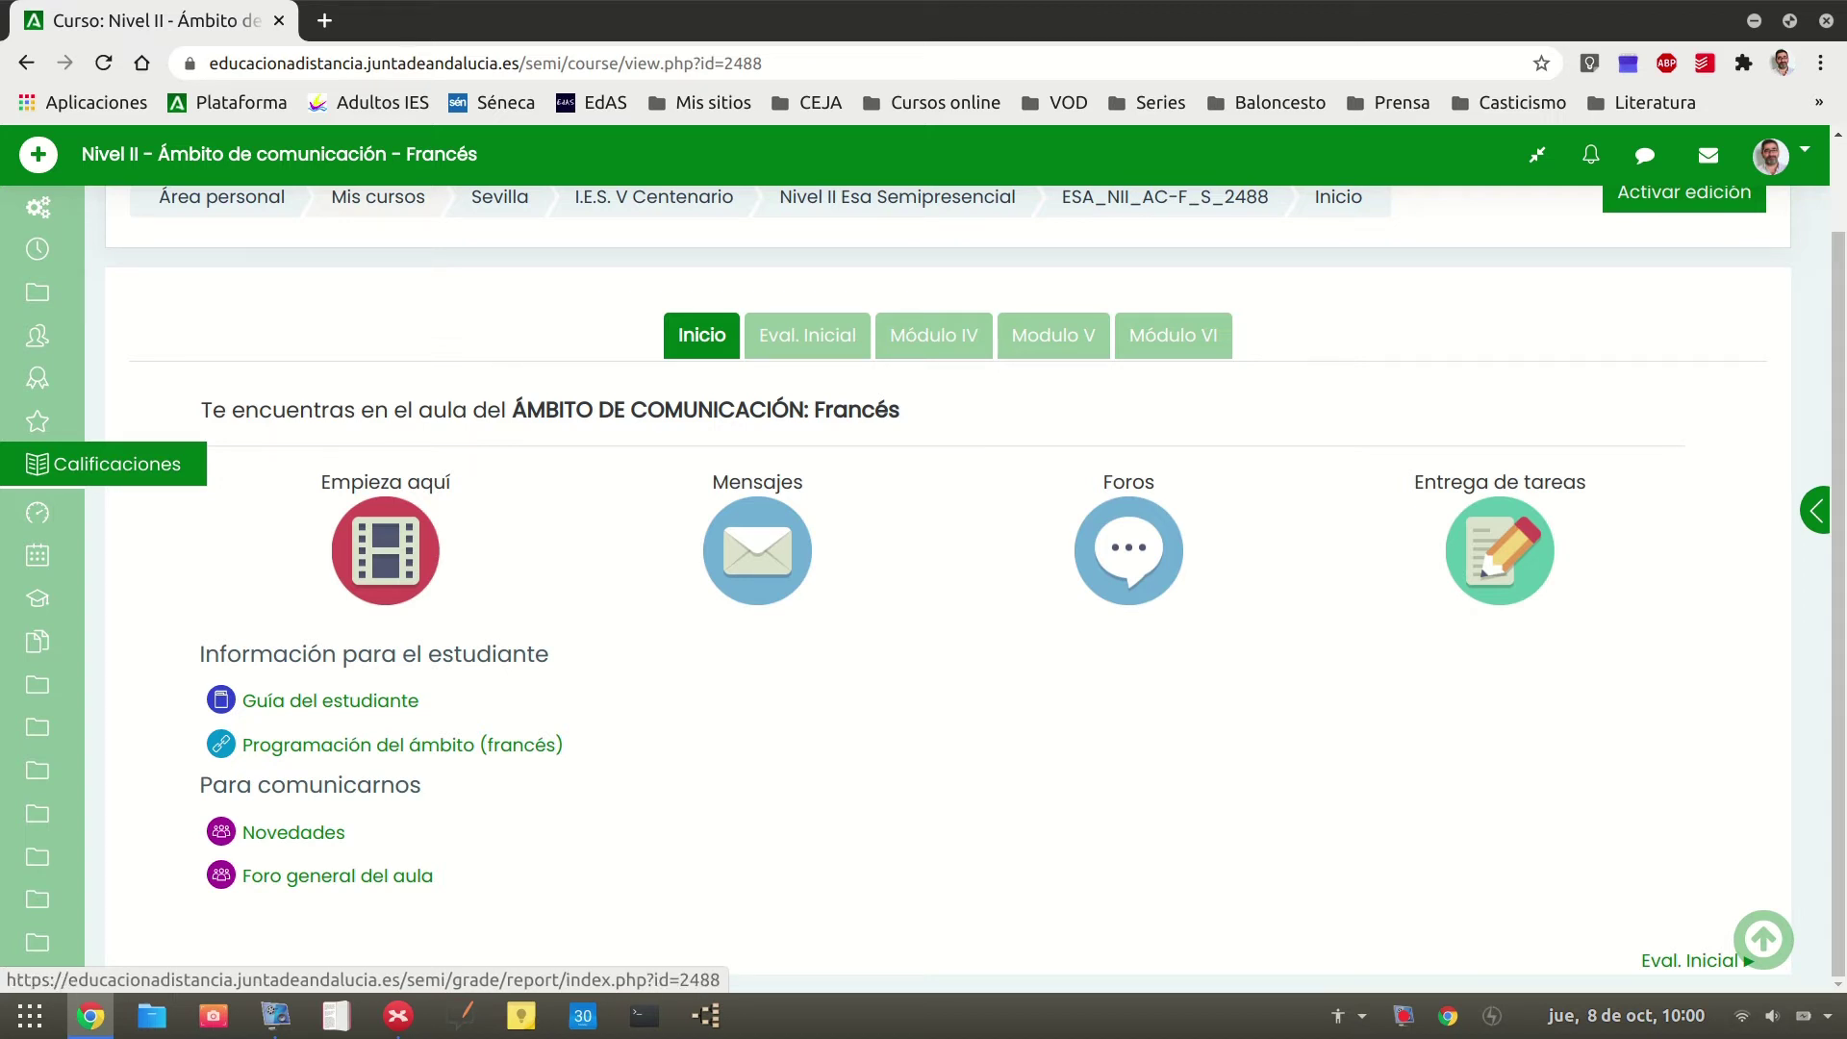
- Open the French course's gradebook setup in full screen and review its existing categories and weights
{"action": "left_click", "coordinate": [115, 463]}
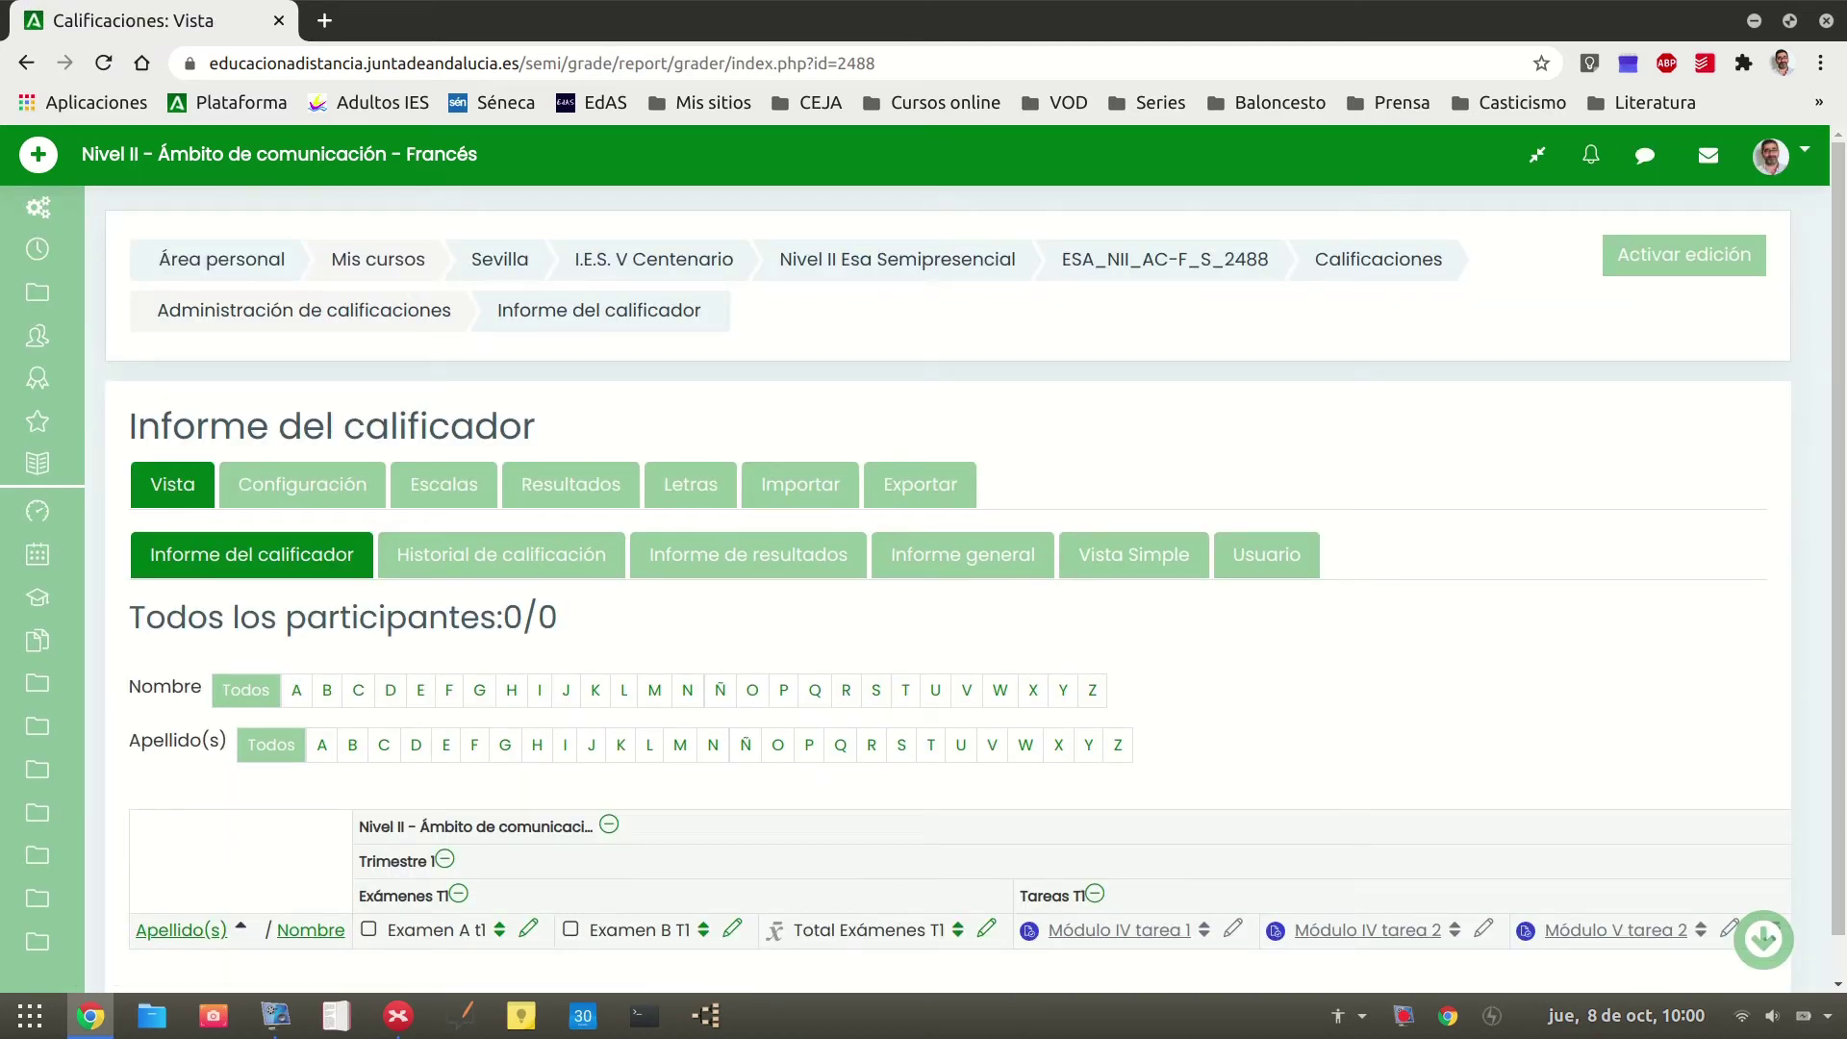
{"action": "key", "text": "F11"}
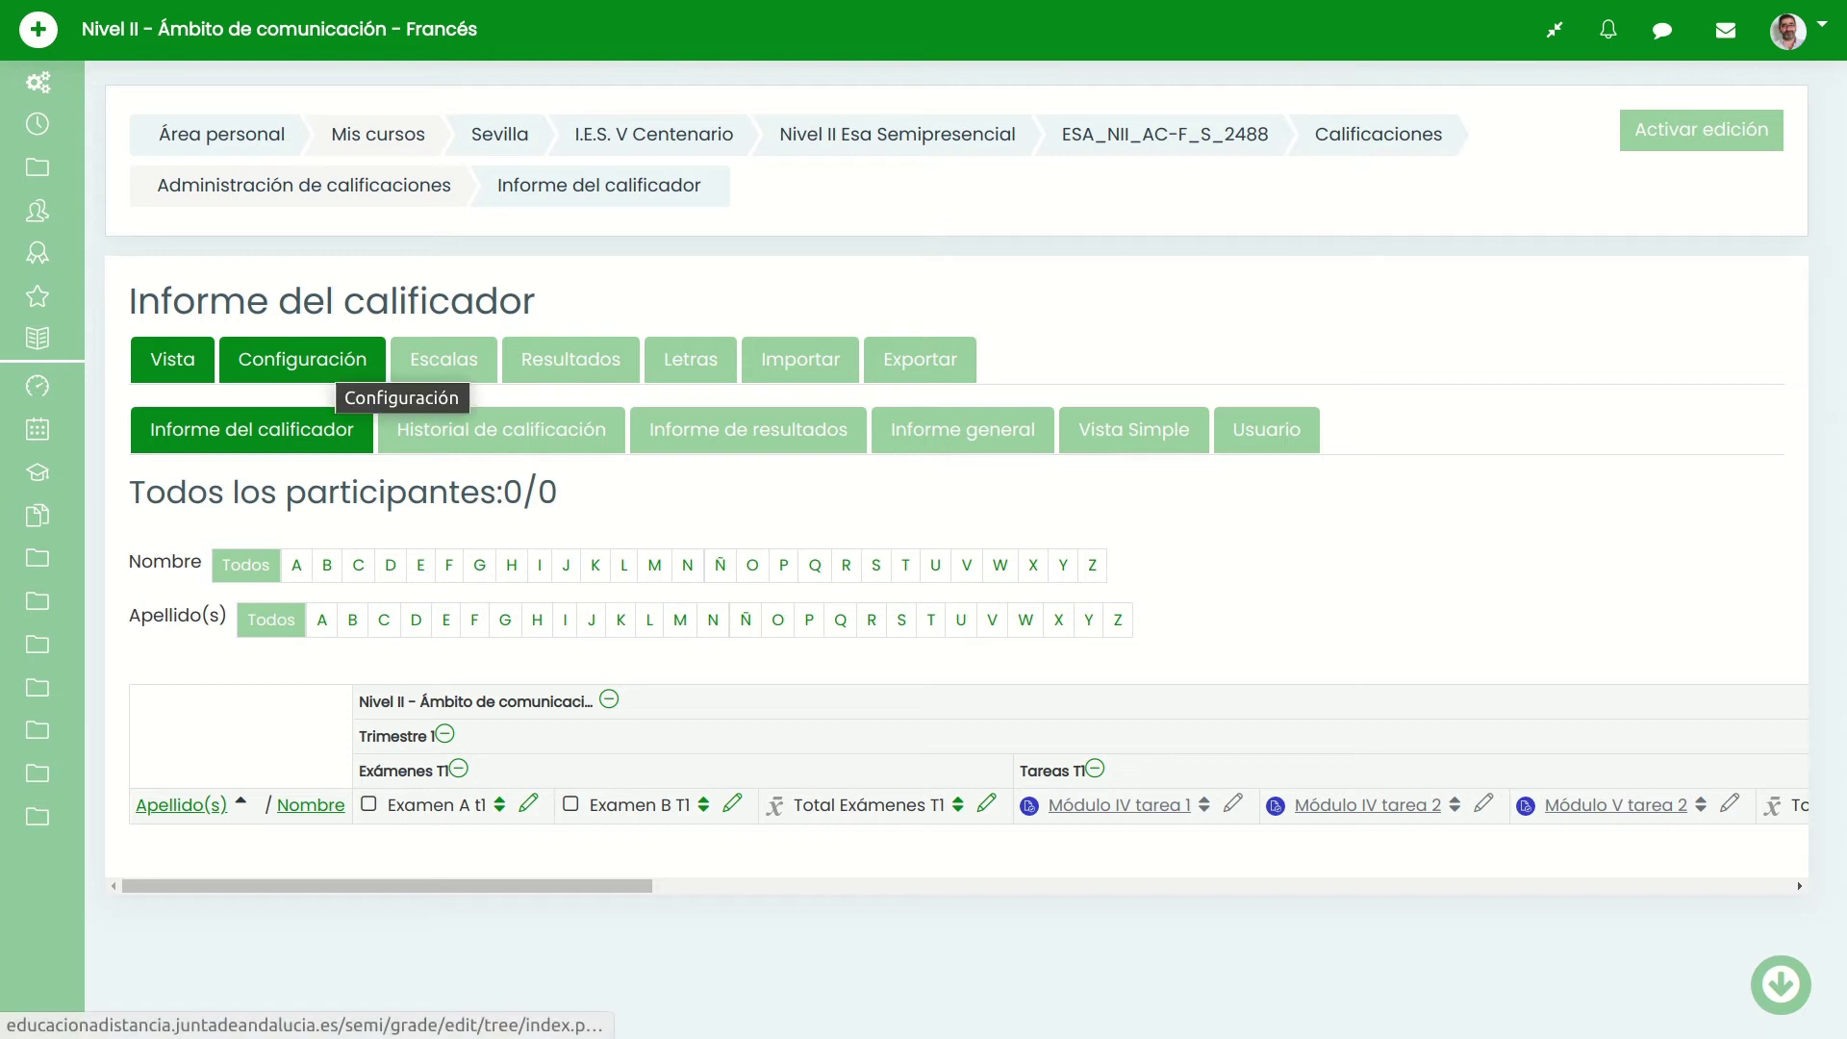
{"action": "left_click", "coordinate": [302, 359]}
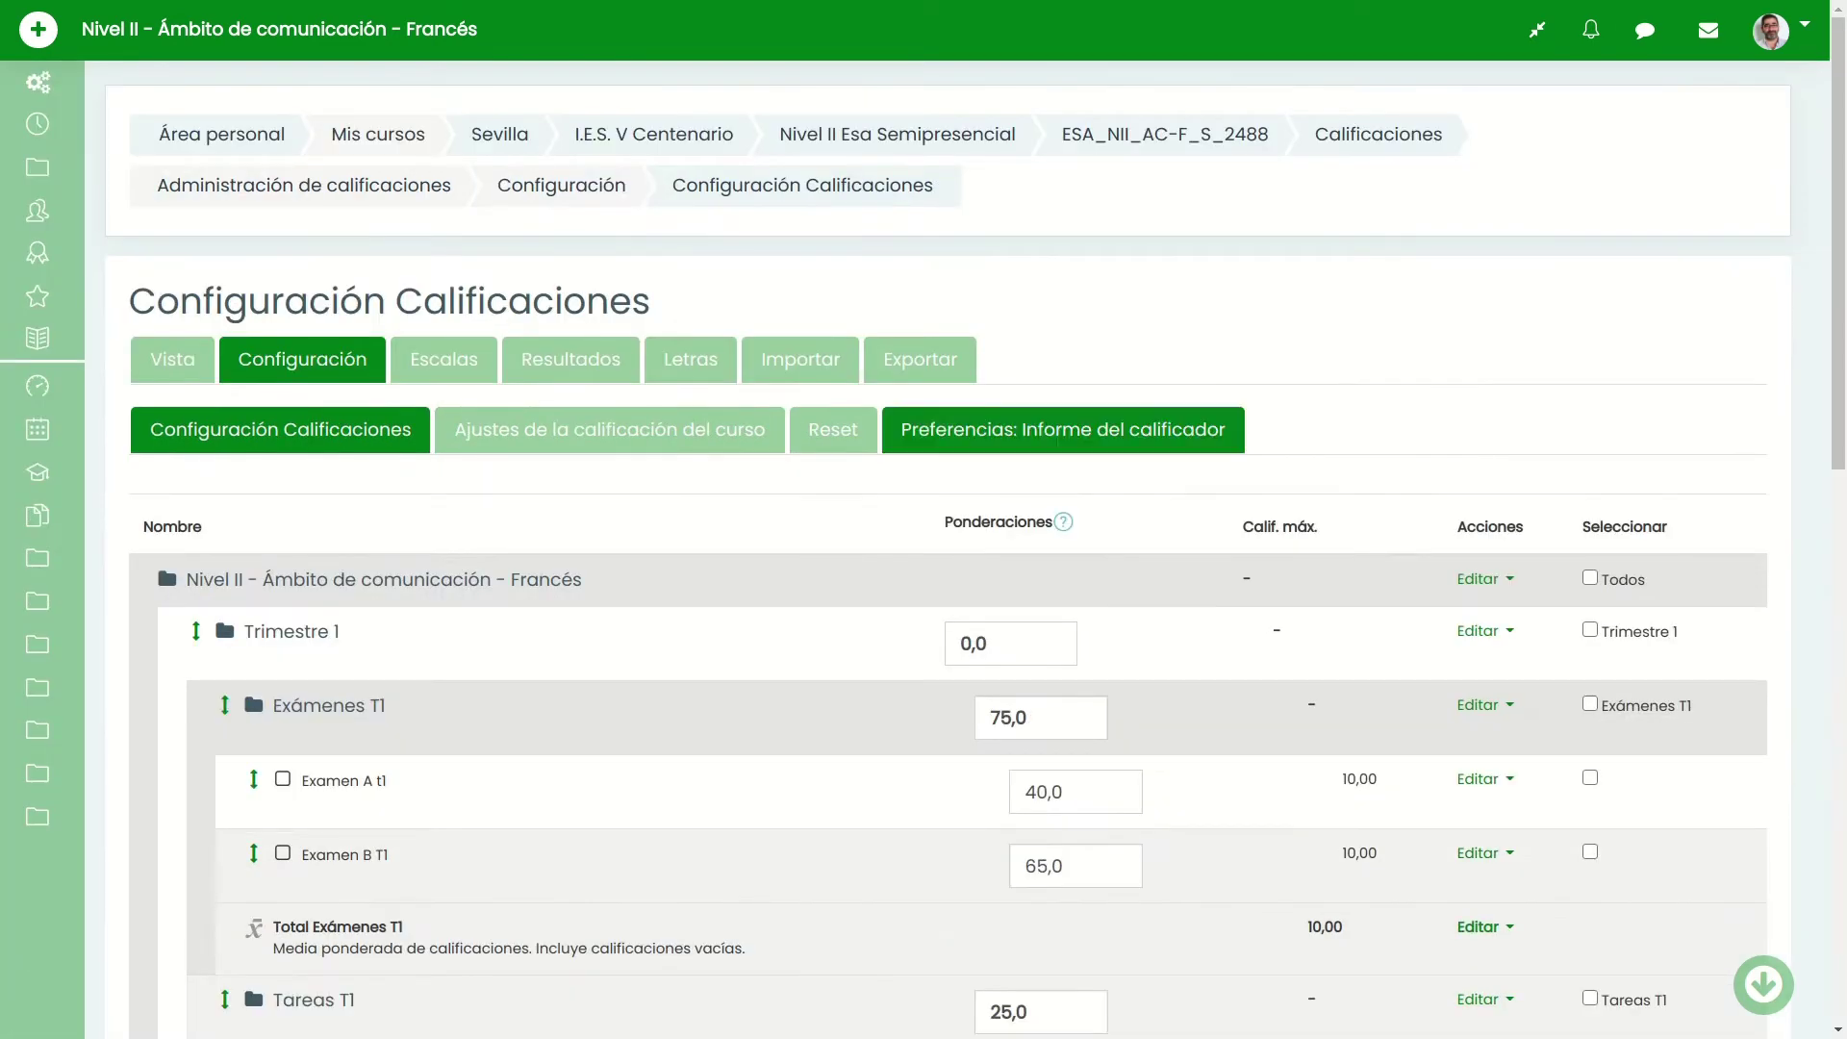
{"action": "scroll", "coordinate": [937, 549], "scroll_direction": "down", "scroll_amount": 3}
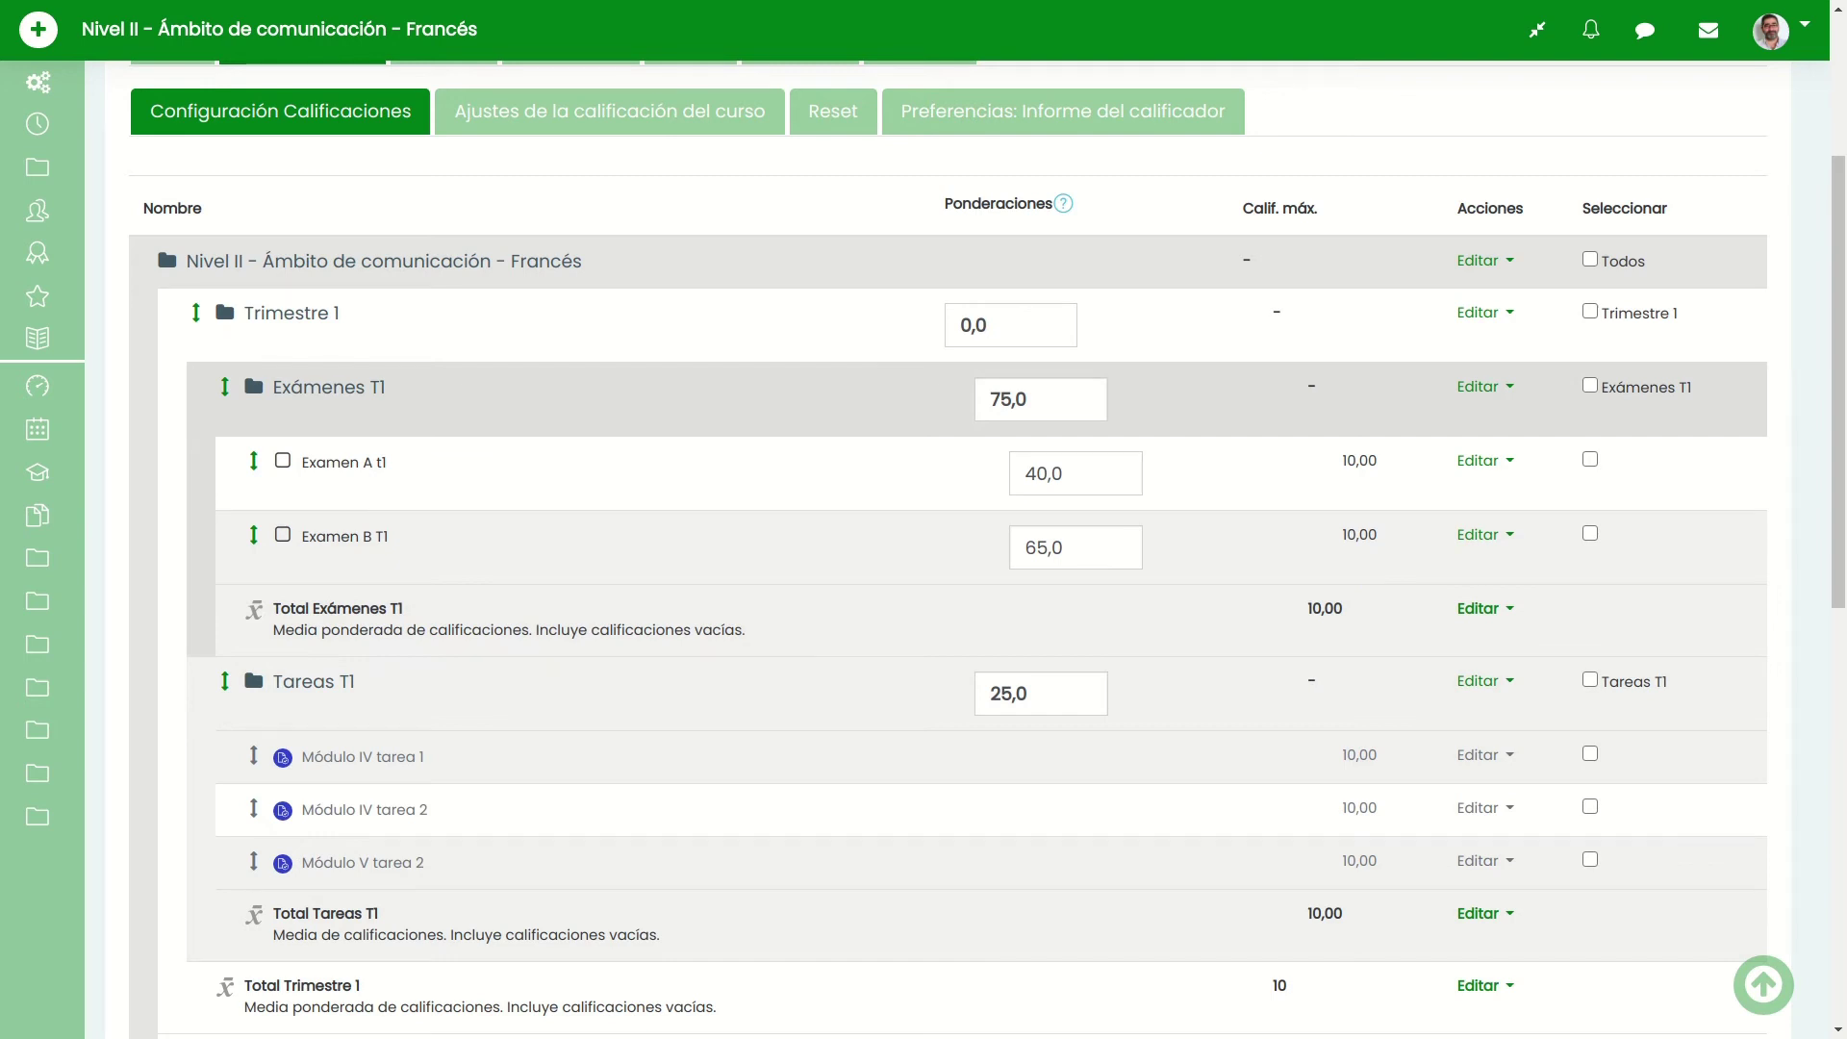
- Reset the course's gradebook configuration and accept the confirmation
{"action": "scroll", "coordinate": [937, 548], "scroll_direction": "up", "scroll_amount": 3}
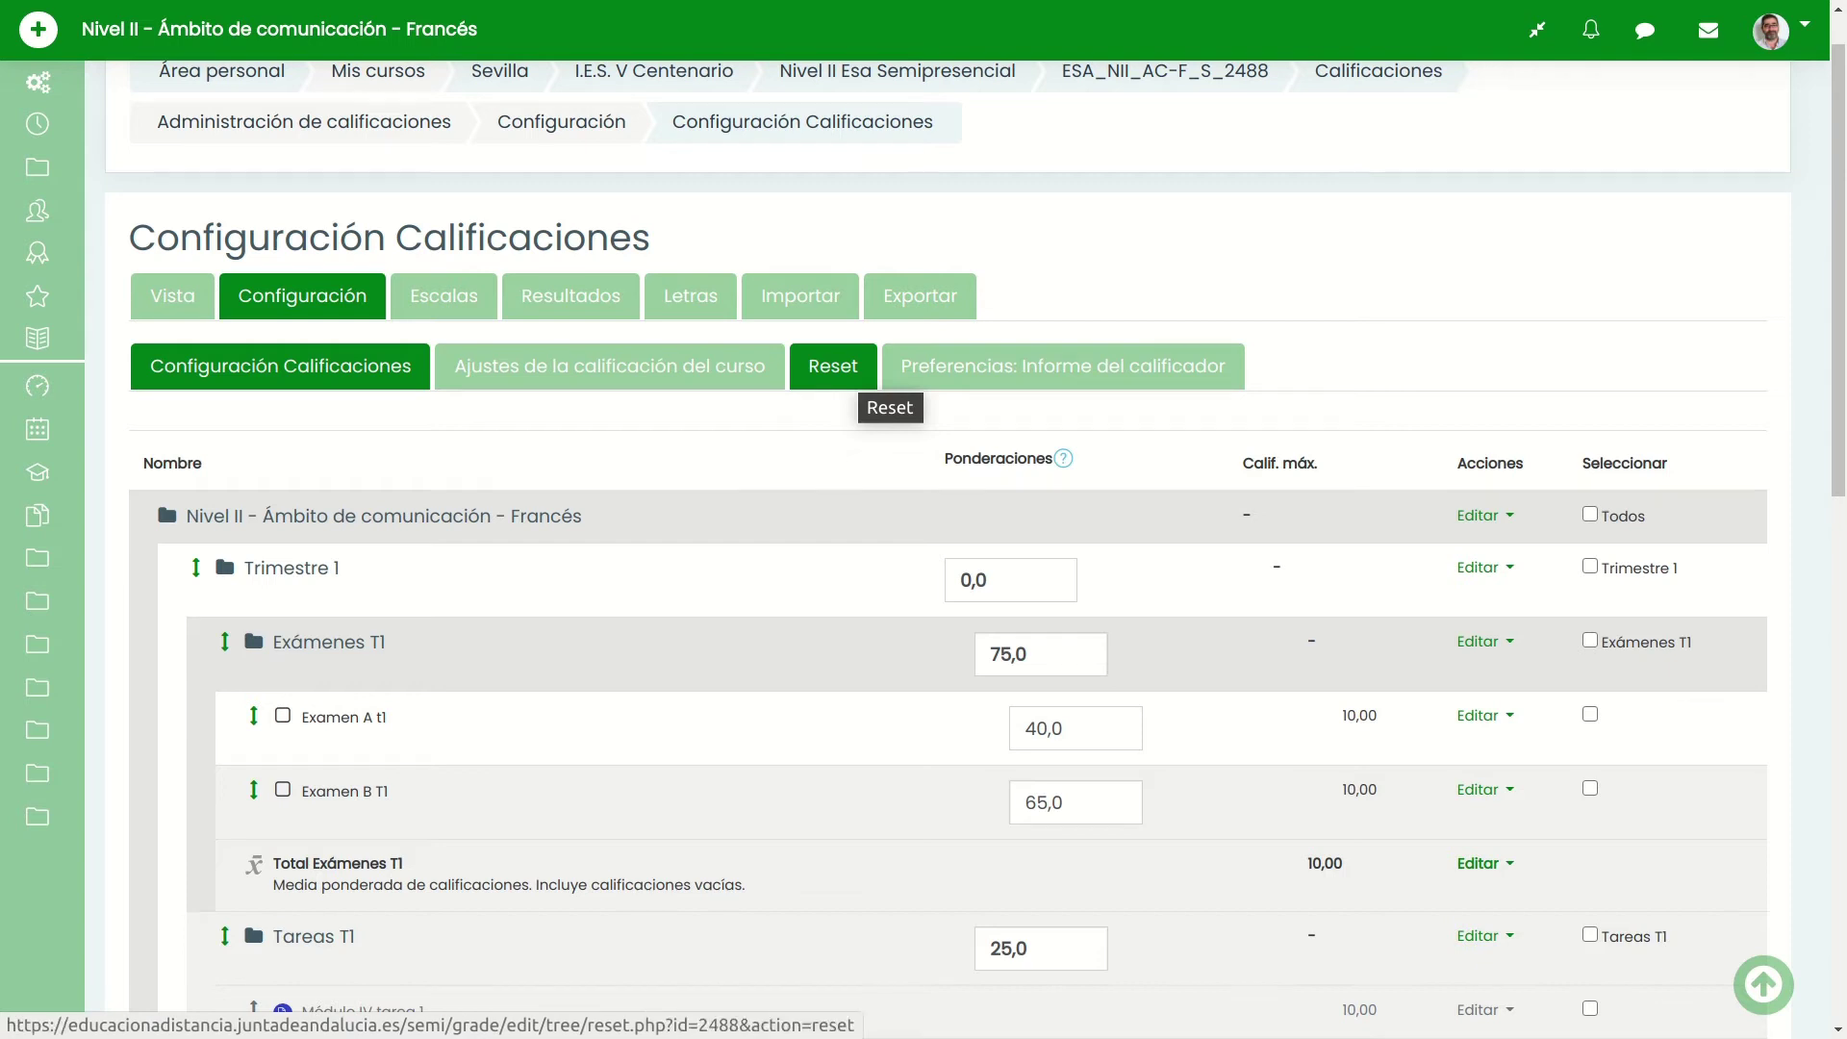
{"action": "left_click", "coordinate": [833, 366]}
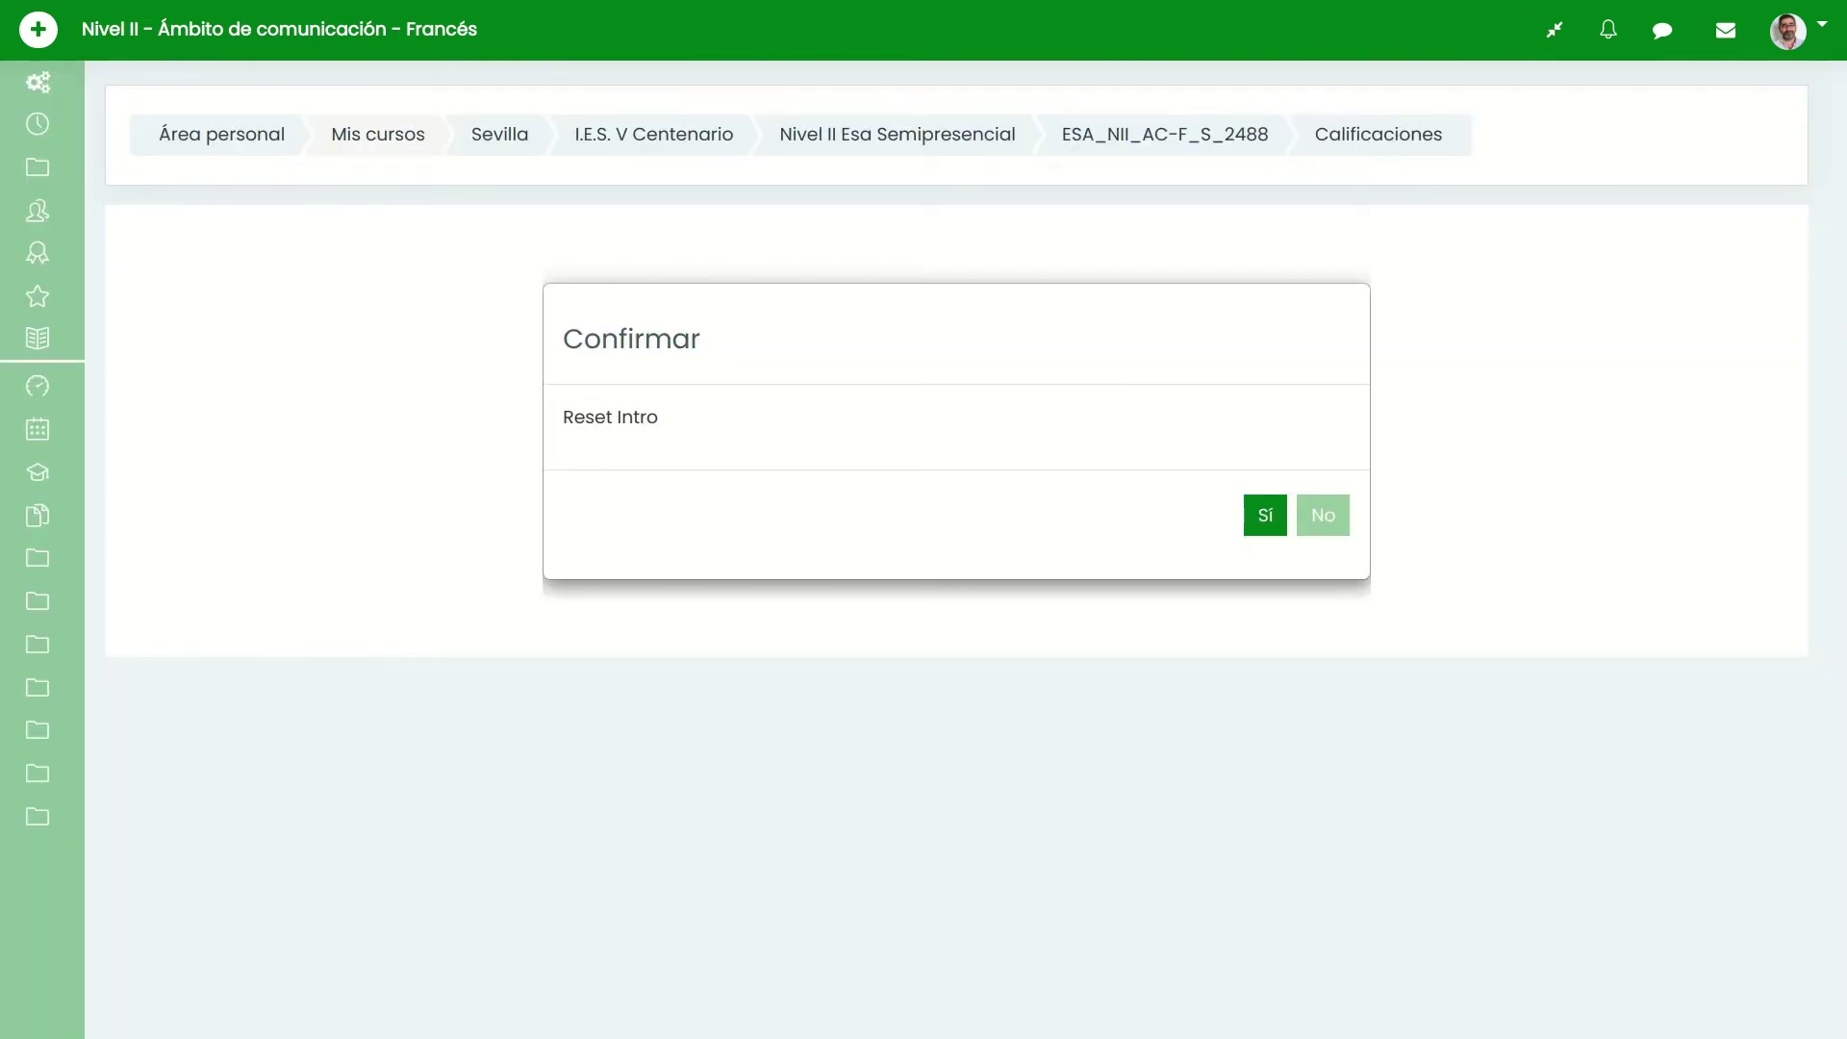
{"action": "left_click", "coordinate": [1265, 515]}
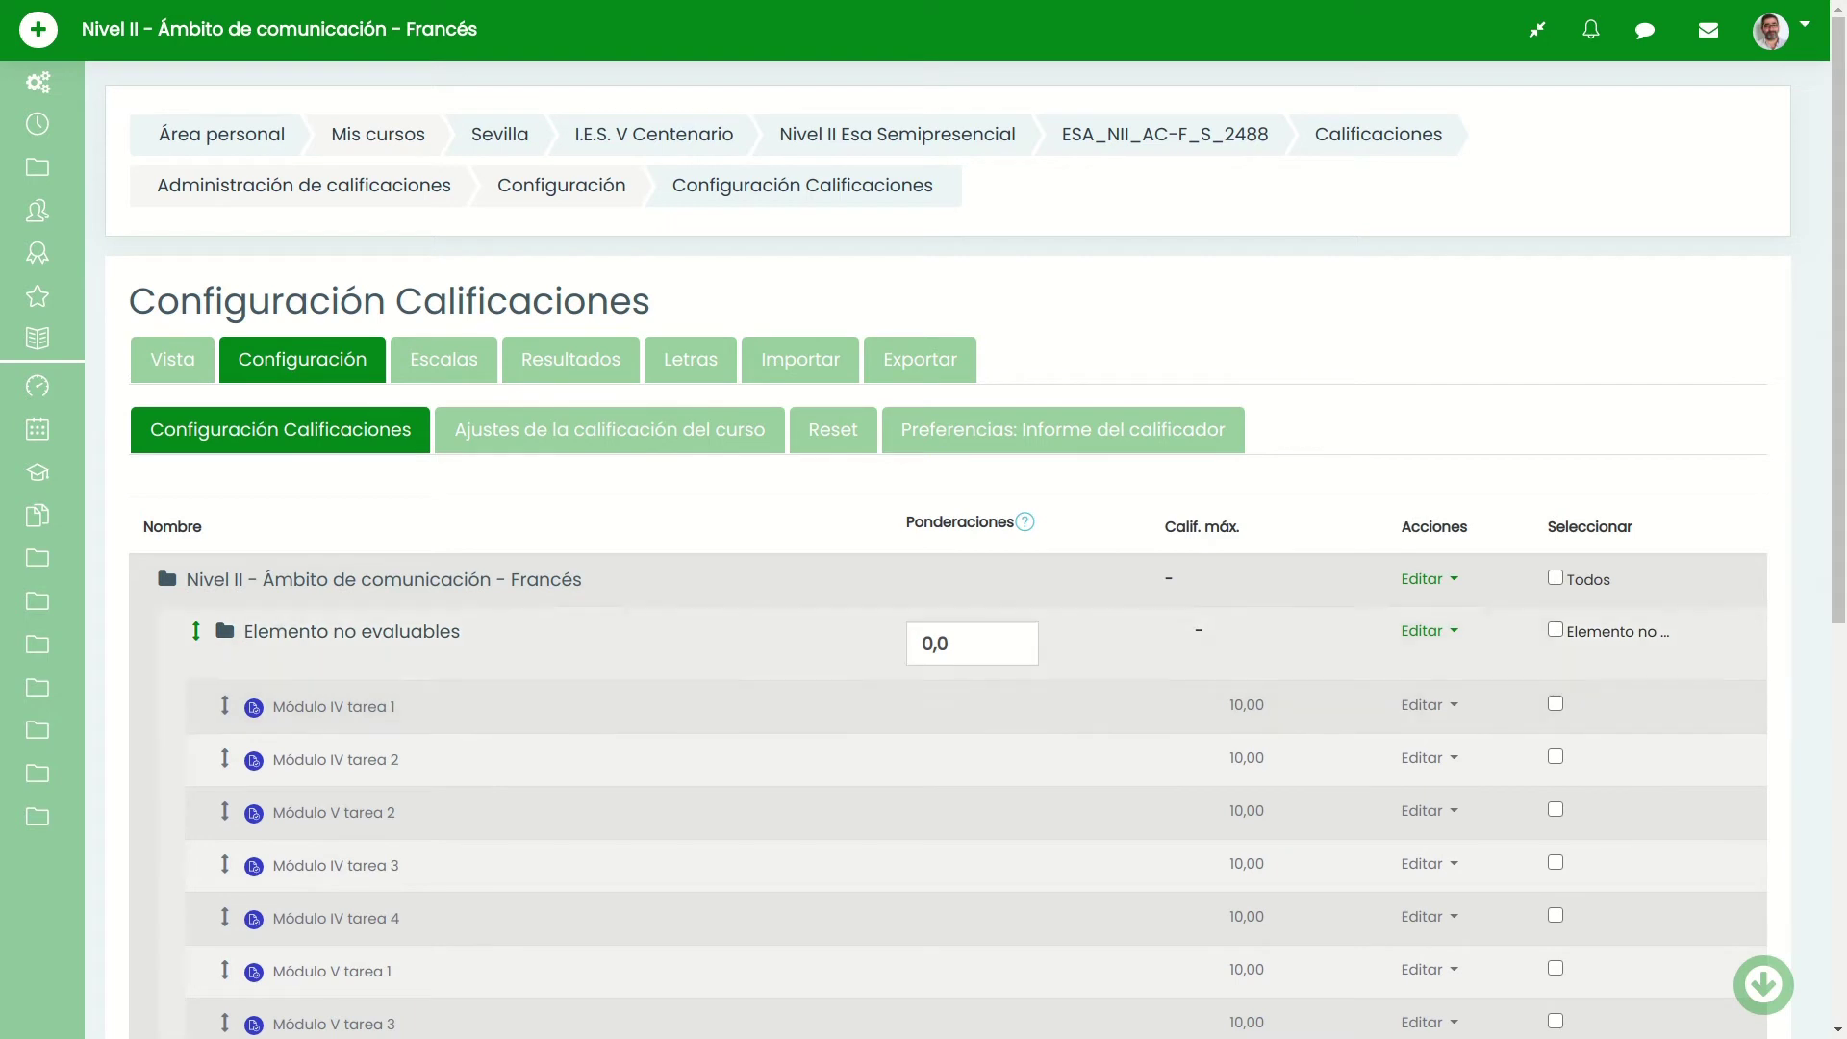
- Hide the "Elemento no evaluables" grade category
{"action": "scroll", "coordinate": [947, 577], "scroll_direction": "down", "scroll_amount": 2}
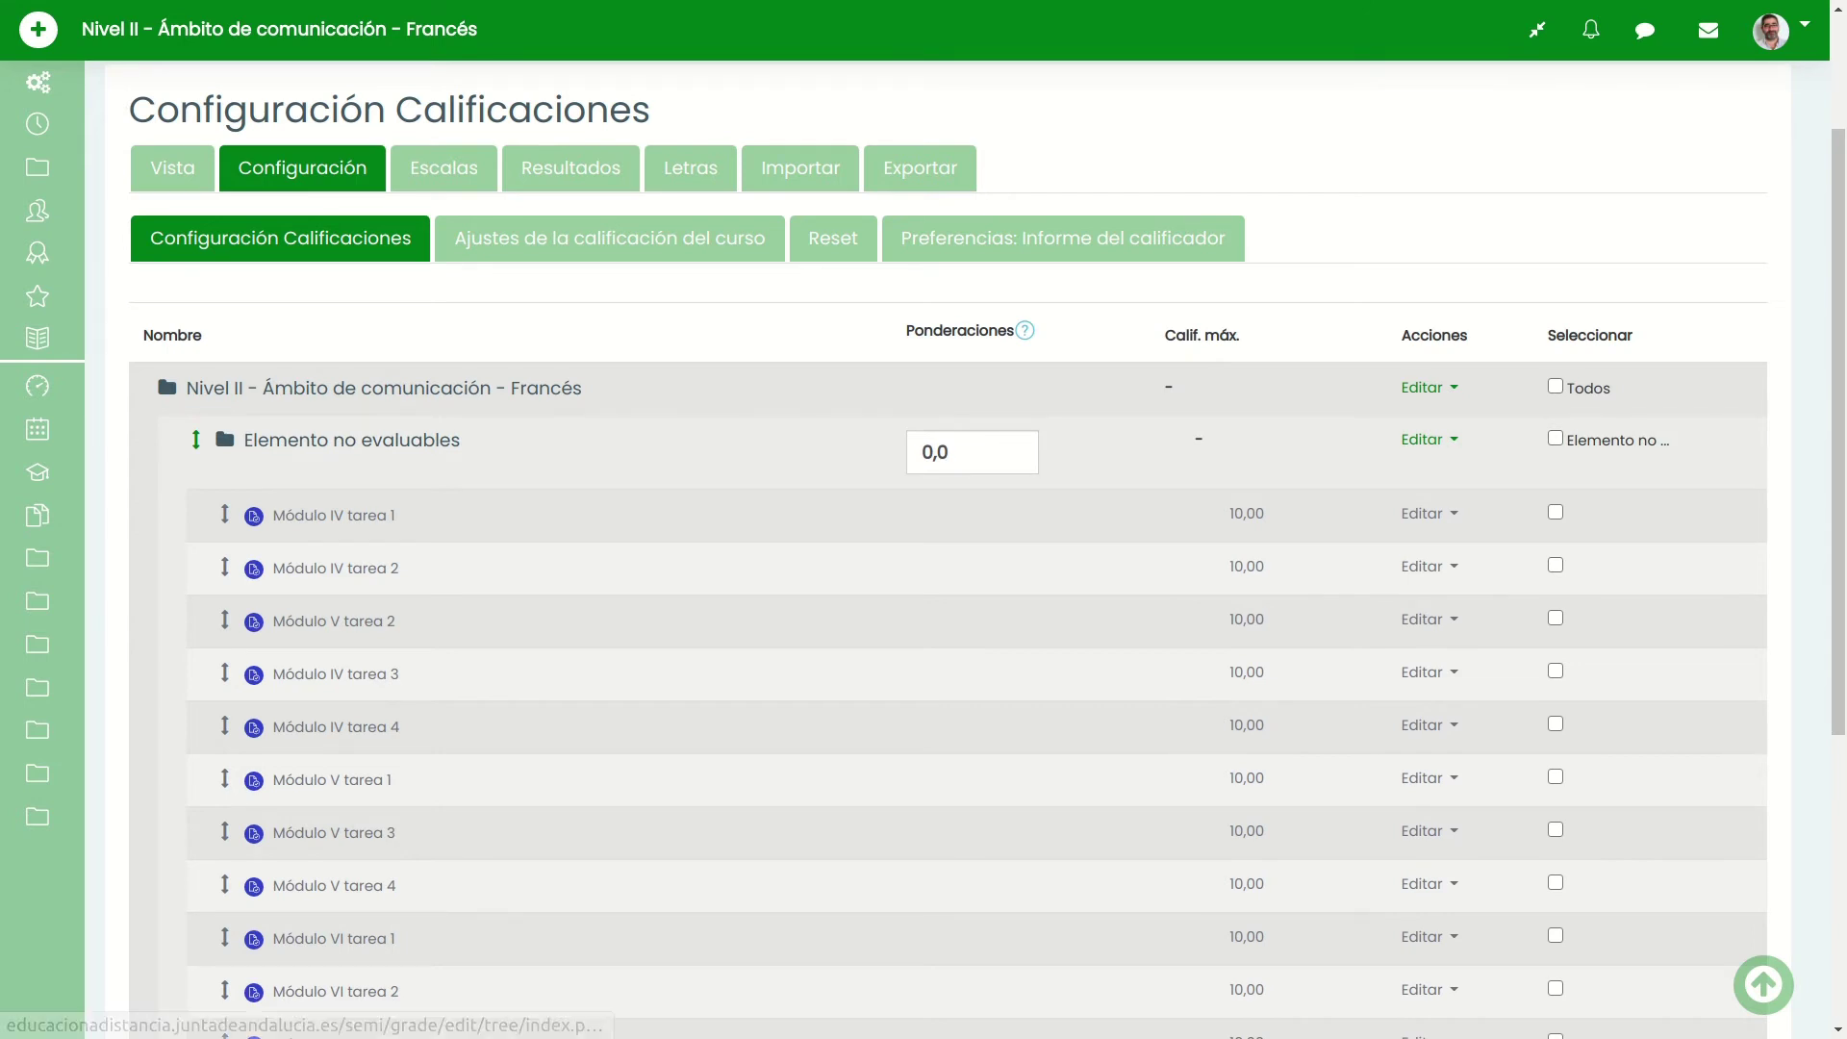
{"action": "left_click", "coordinate": [1429, 438]}
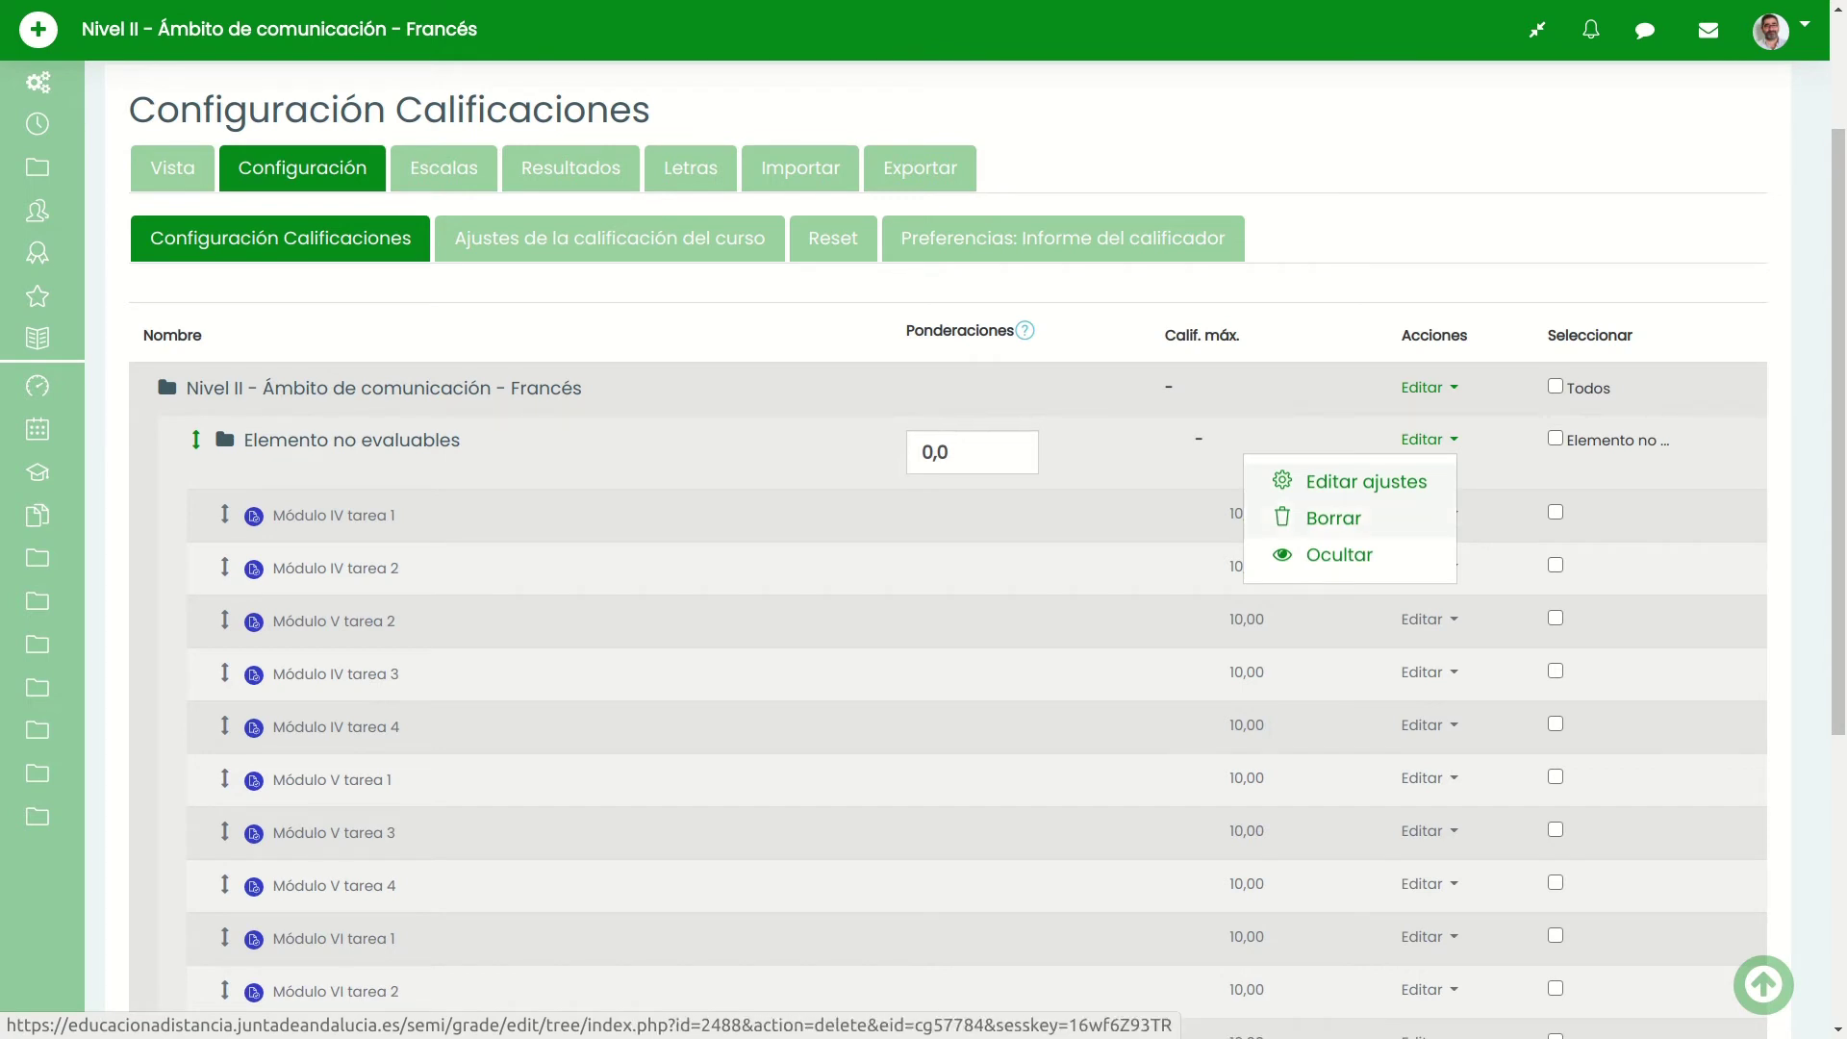
{"action": "left_click", "coordinate": [1339, 555]}
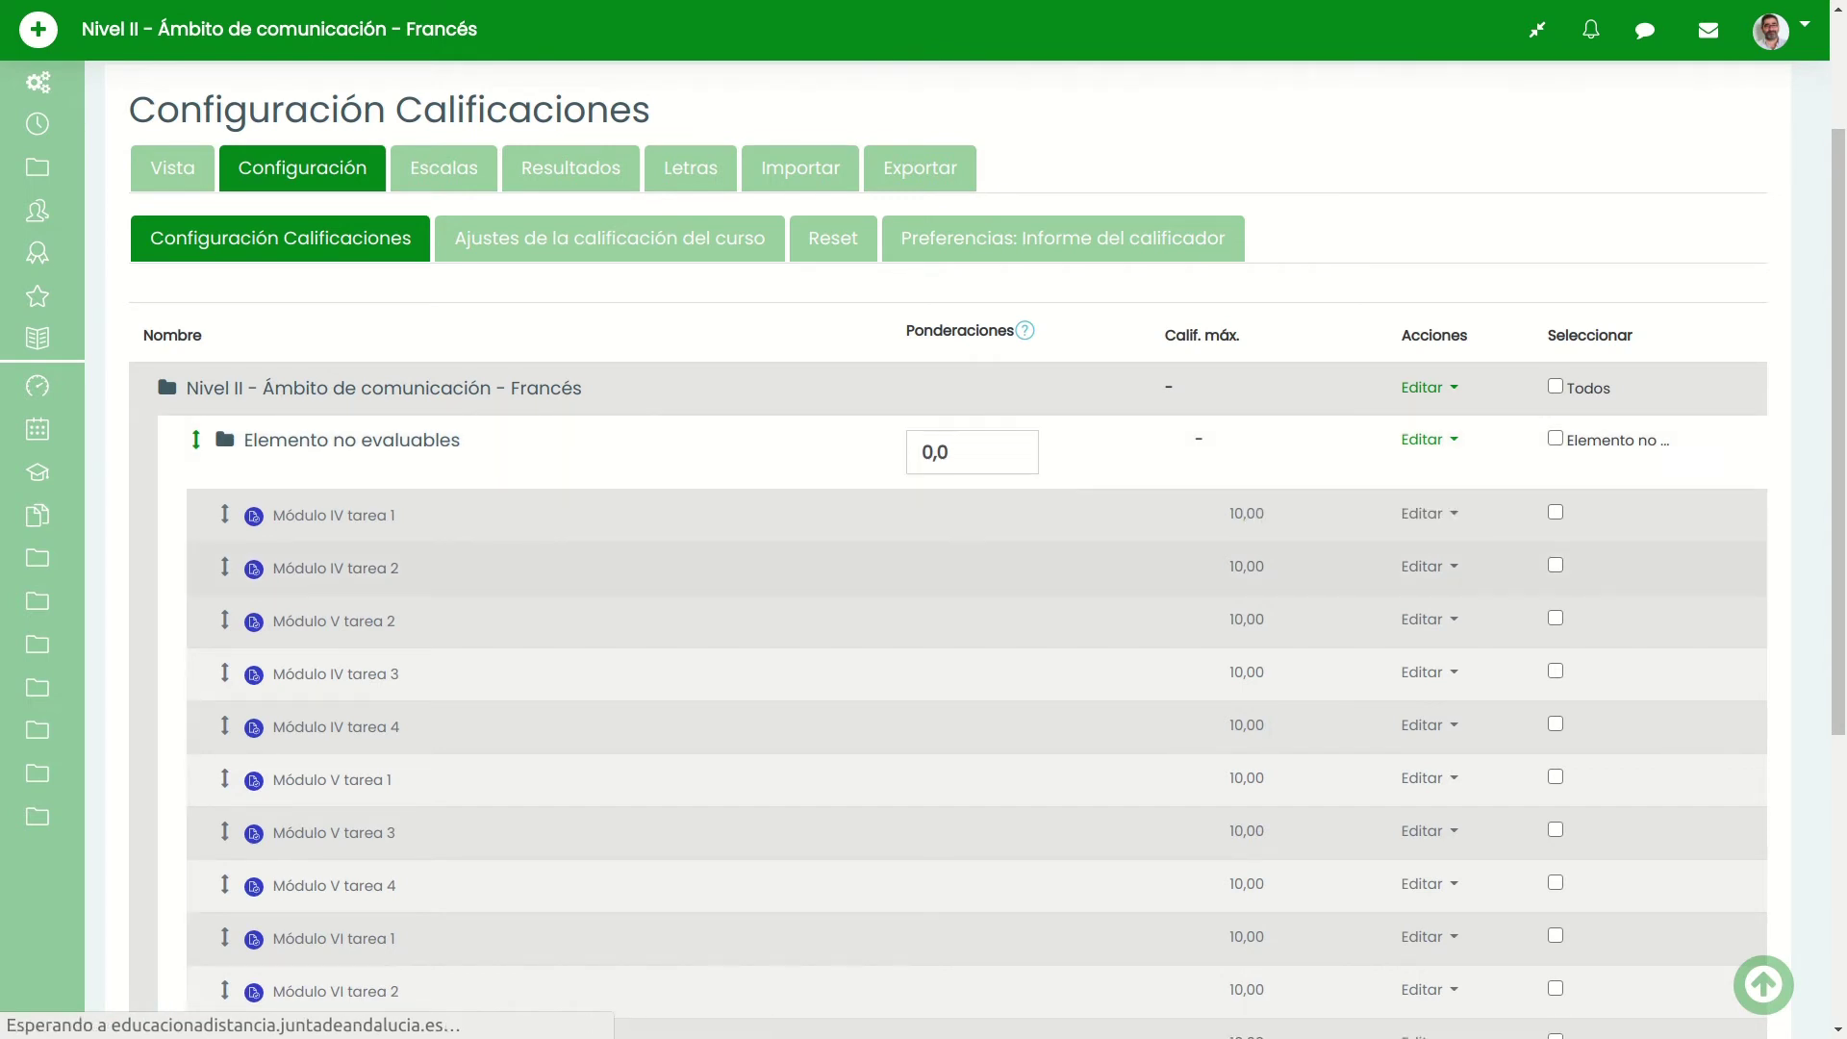
{"action": "scroll", "coordinate": [923, 577], "scroll_direction": "down", "scroll_amount": 3}
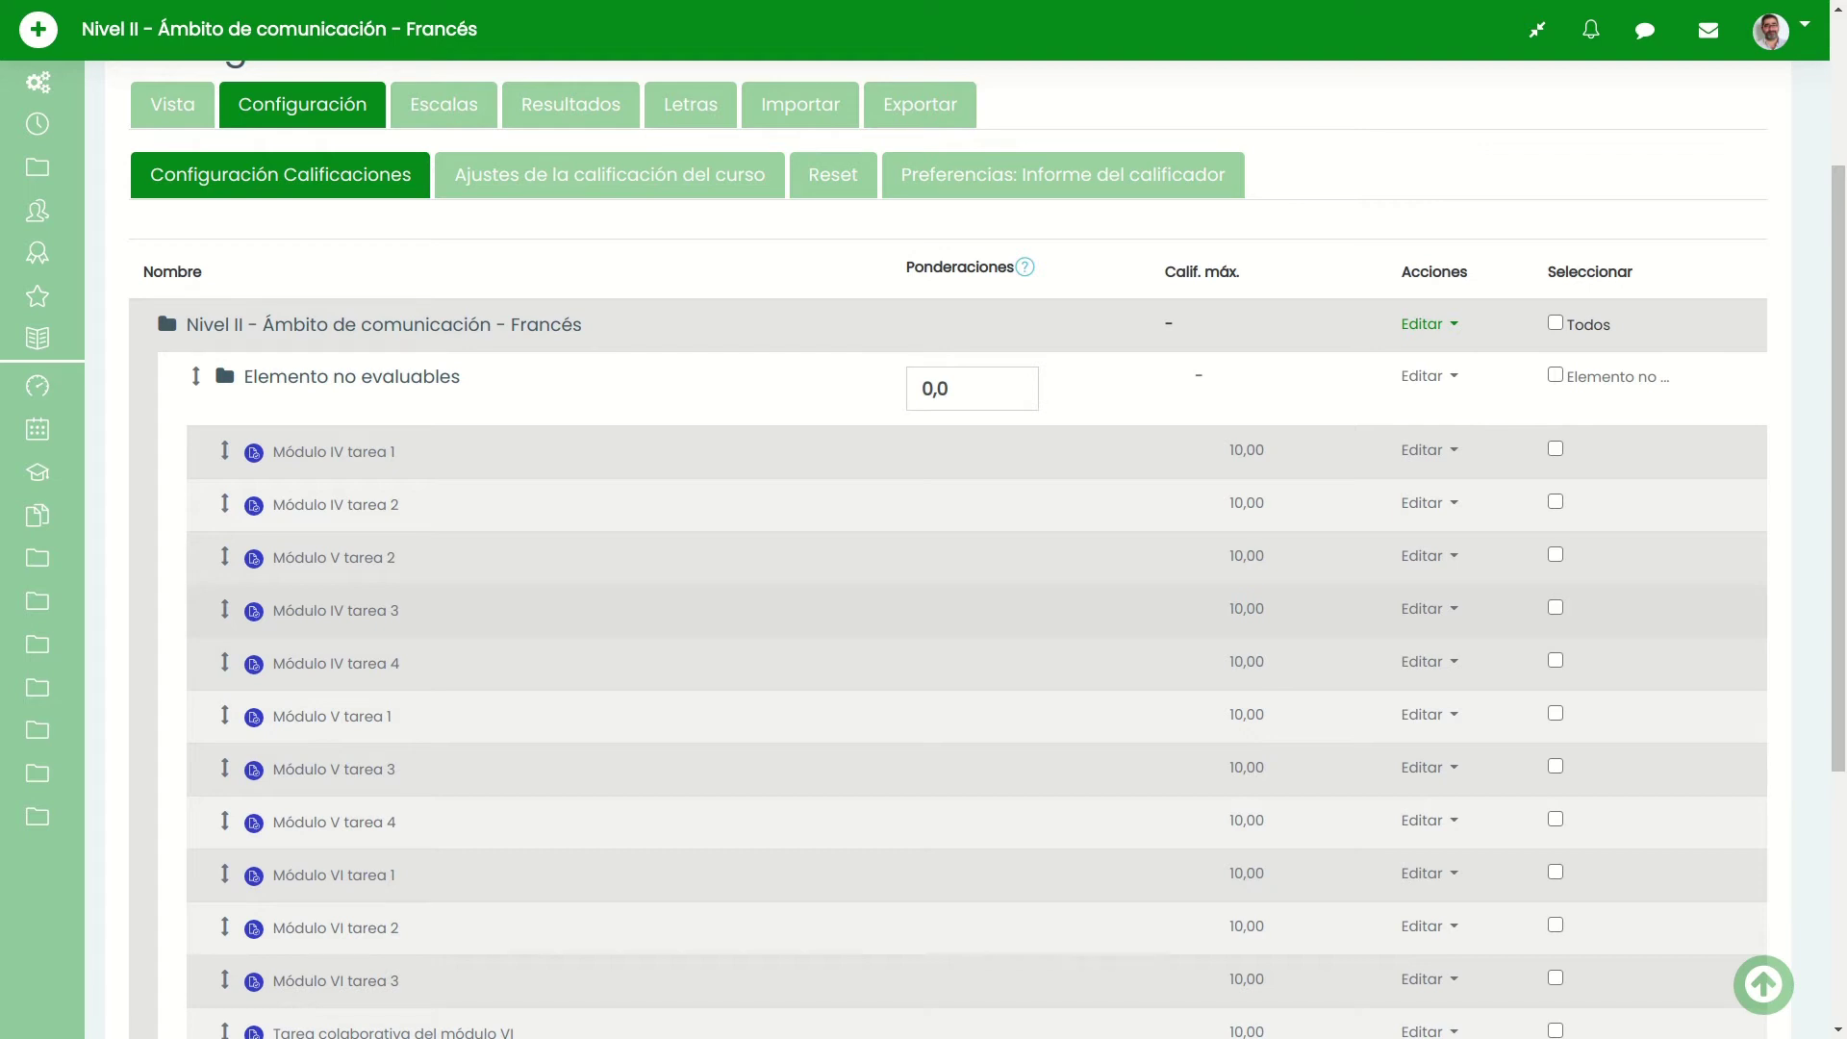
{"action": "scroll", "coordinate": [947, 577], "scroll_direction": "up", "scroll_amount": 1}
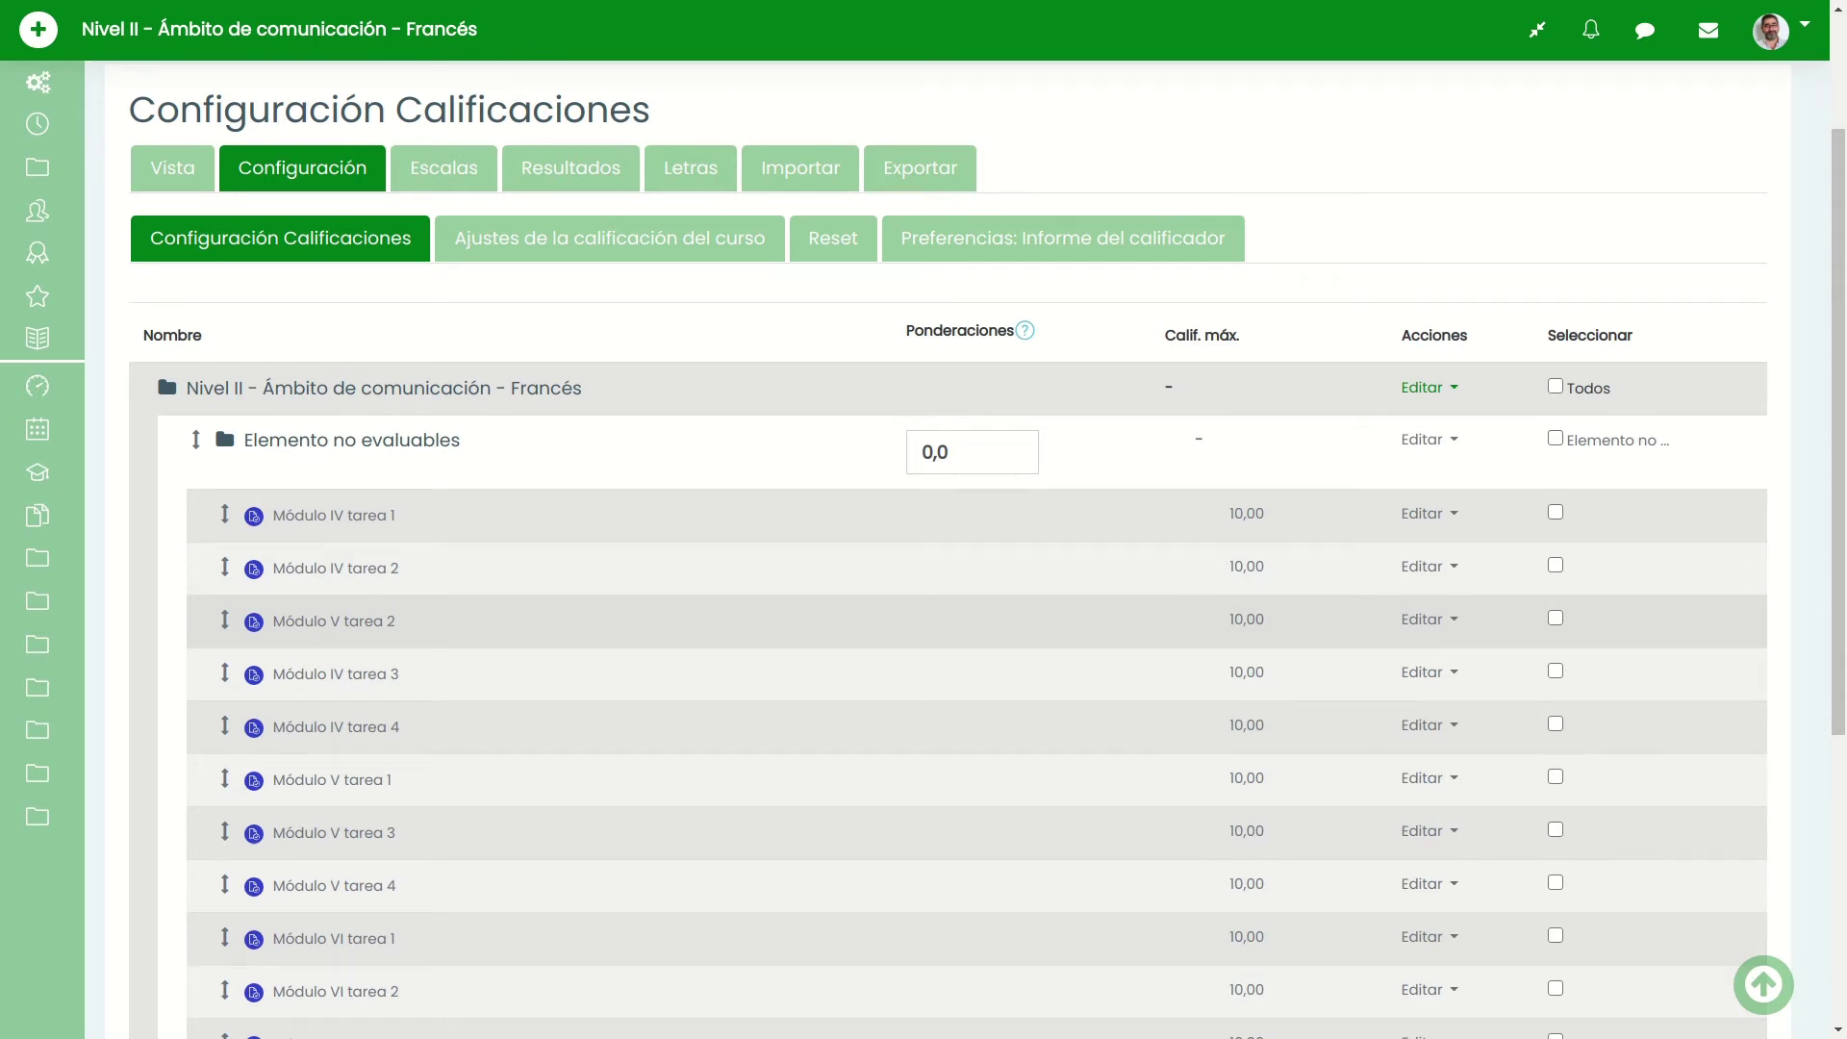
- Add a grade category named "Trimestre 1" with its total calculated as "Media ponderada de calificaciones"
{"action": "scroll", "coordinate": [923, 659], "scroll_direction": "down", "scroll_amount": 5}
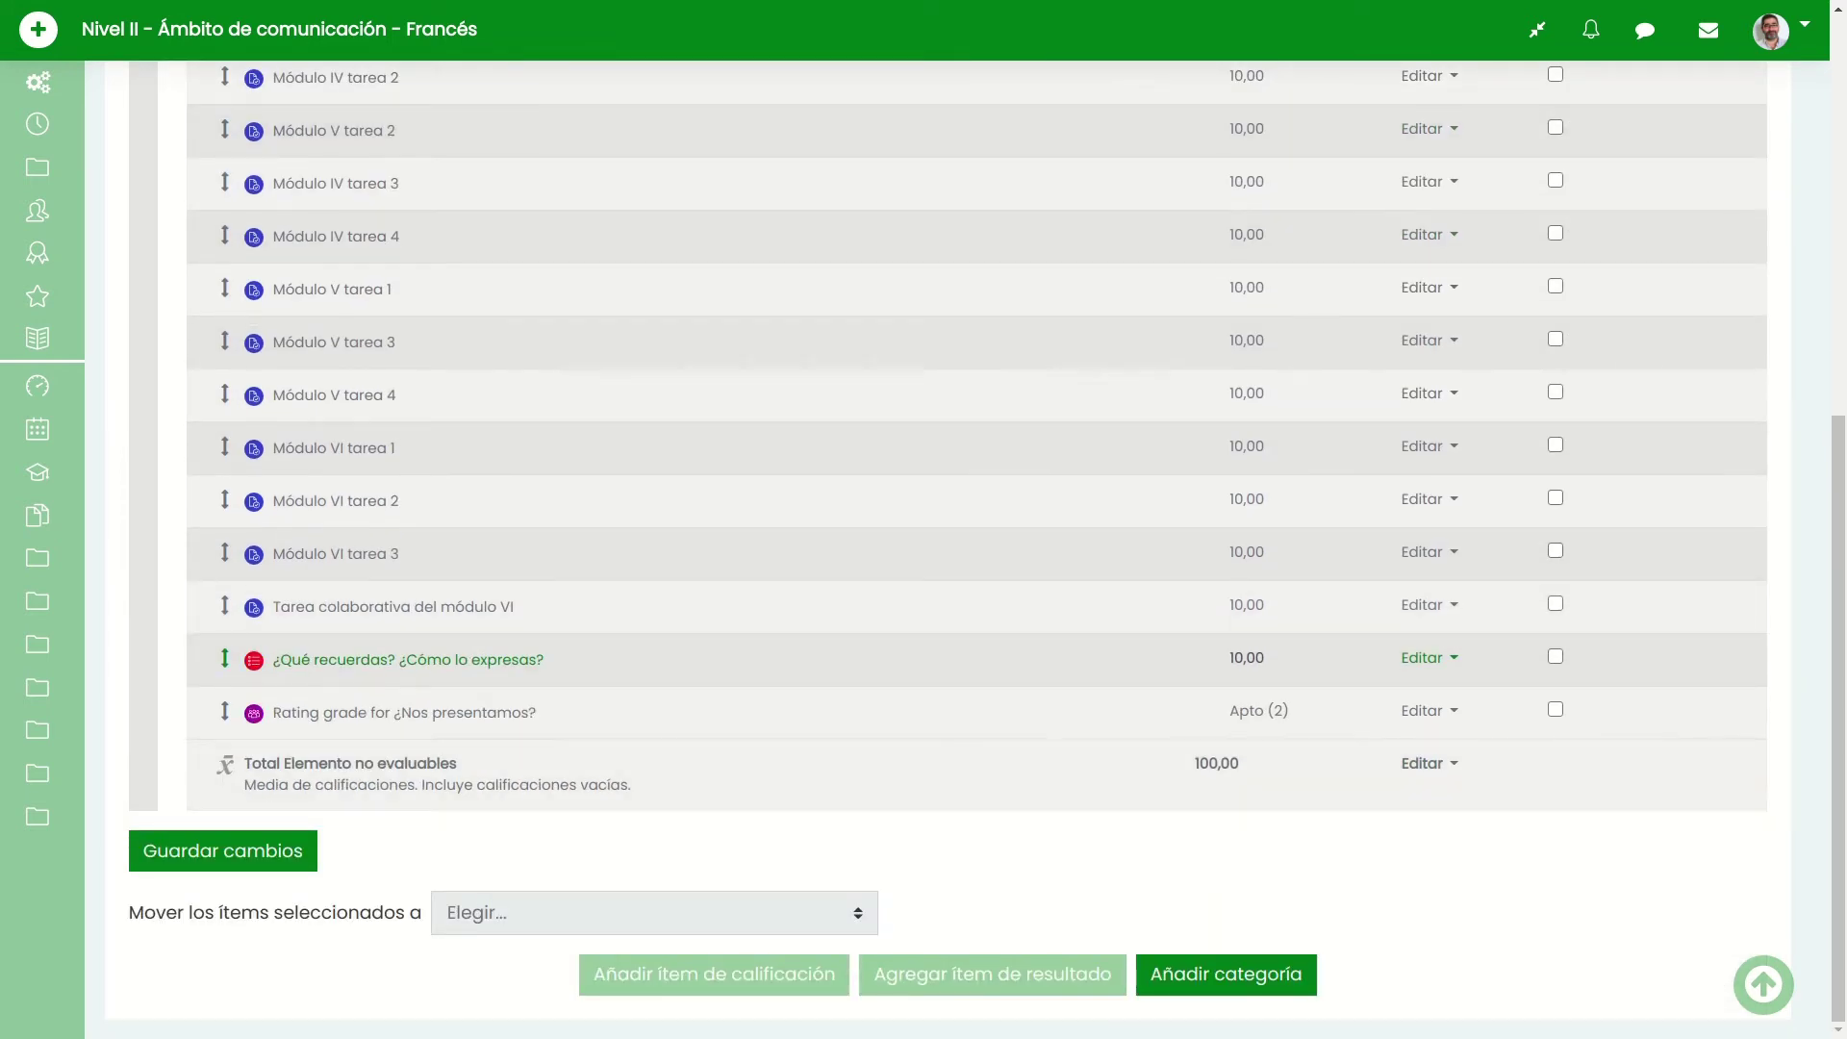
{"action": "left_click", "coordinate": [1226, 975]}
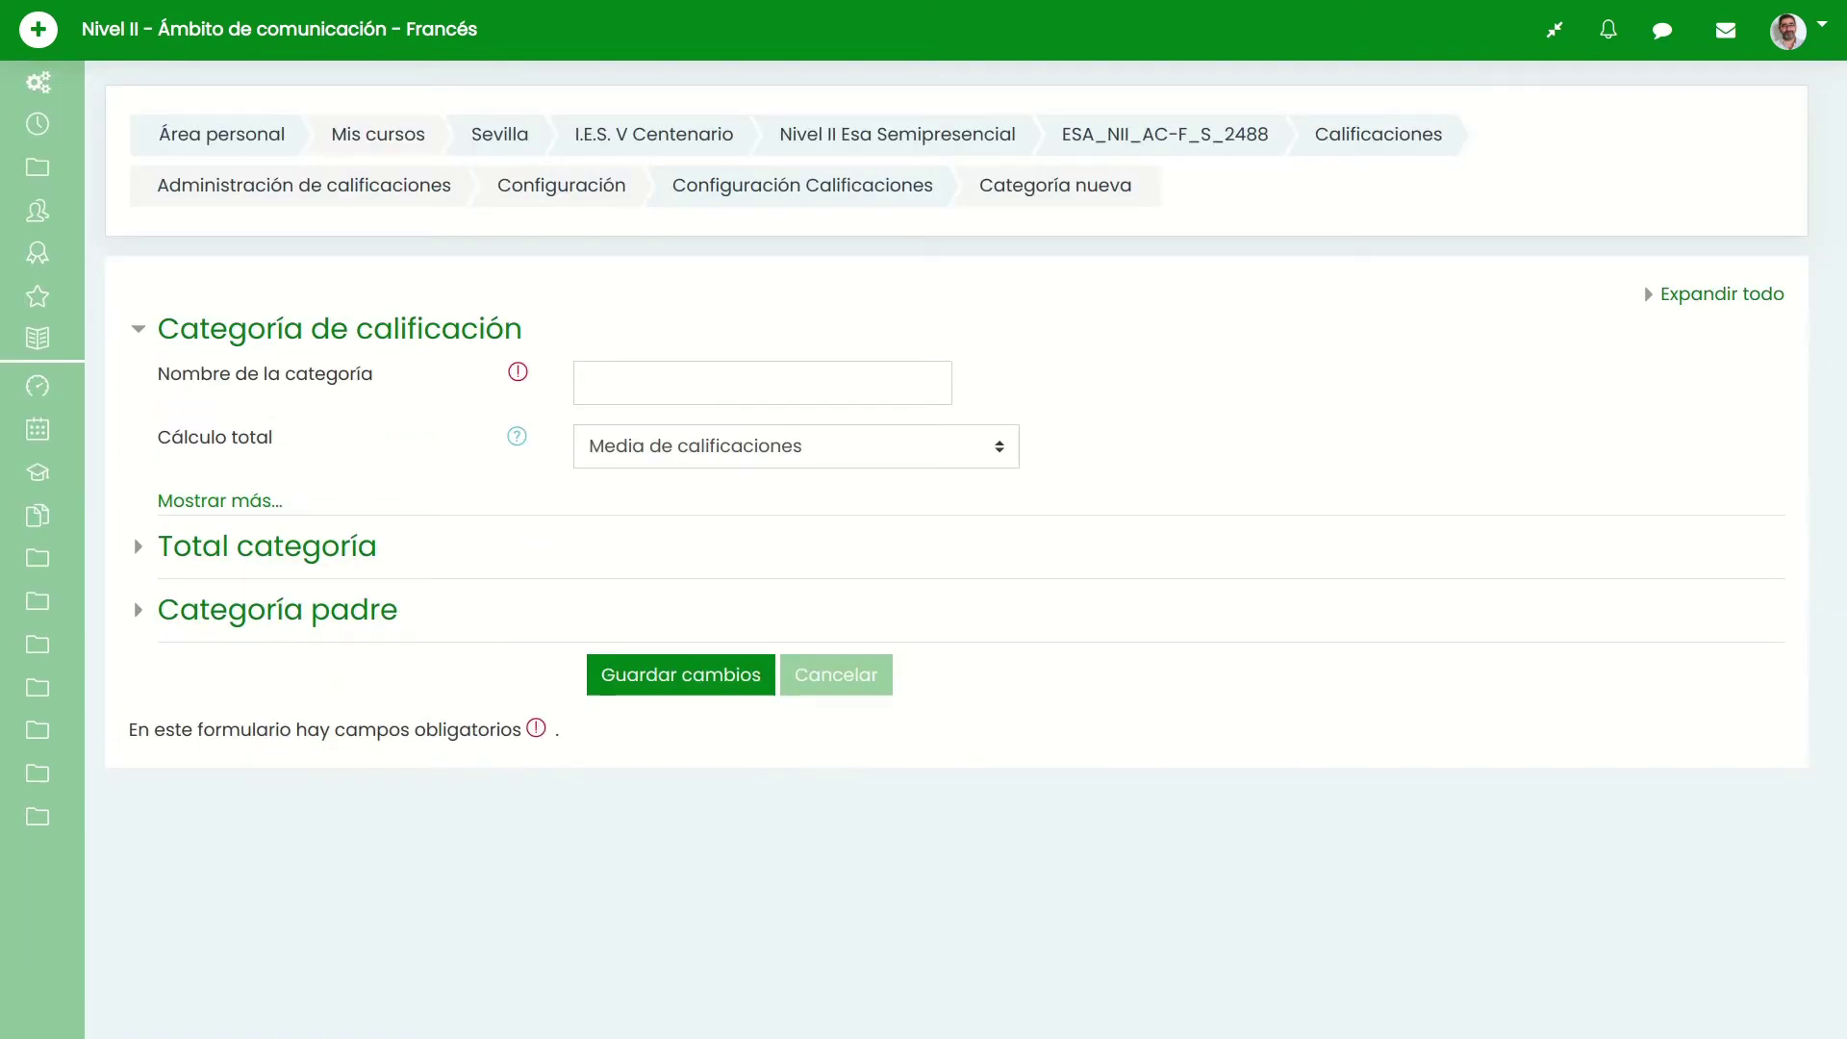
{"action": "left_click", "coordinate": [762, 383]}
{"action": "type", "text": "Tr"}
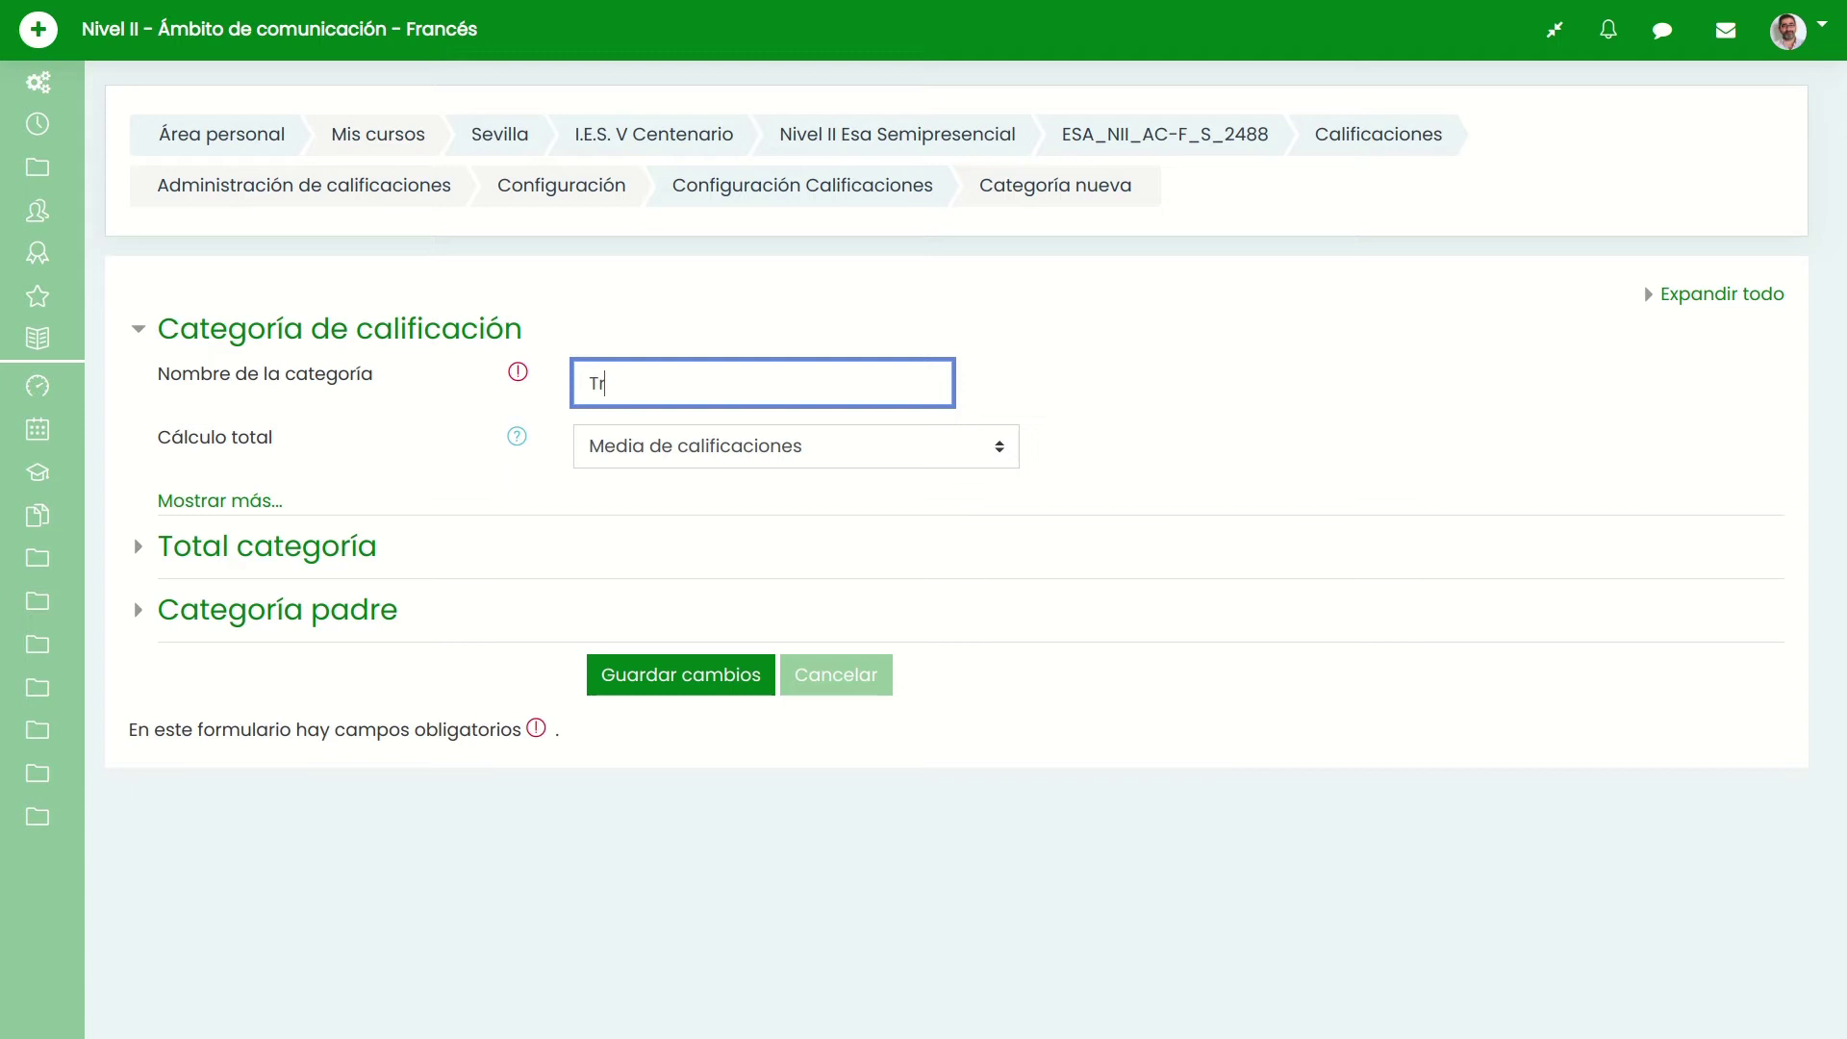
{"action": "type", "text": "imestre 1"}
{"action": "left_click", "coordinate": [796, 446]}
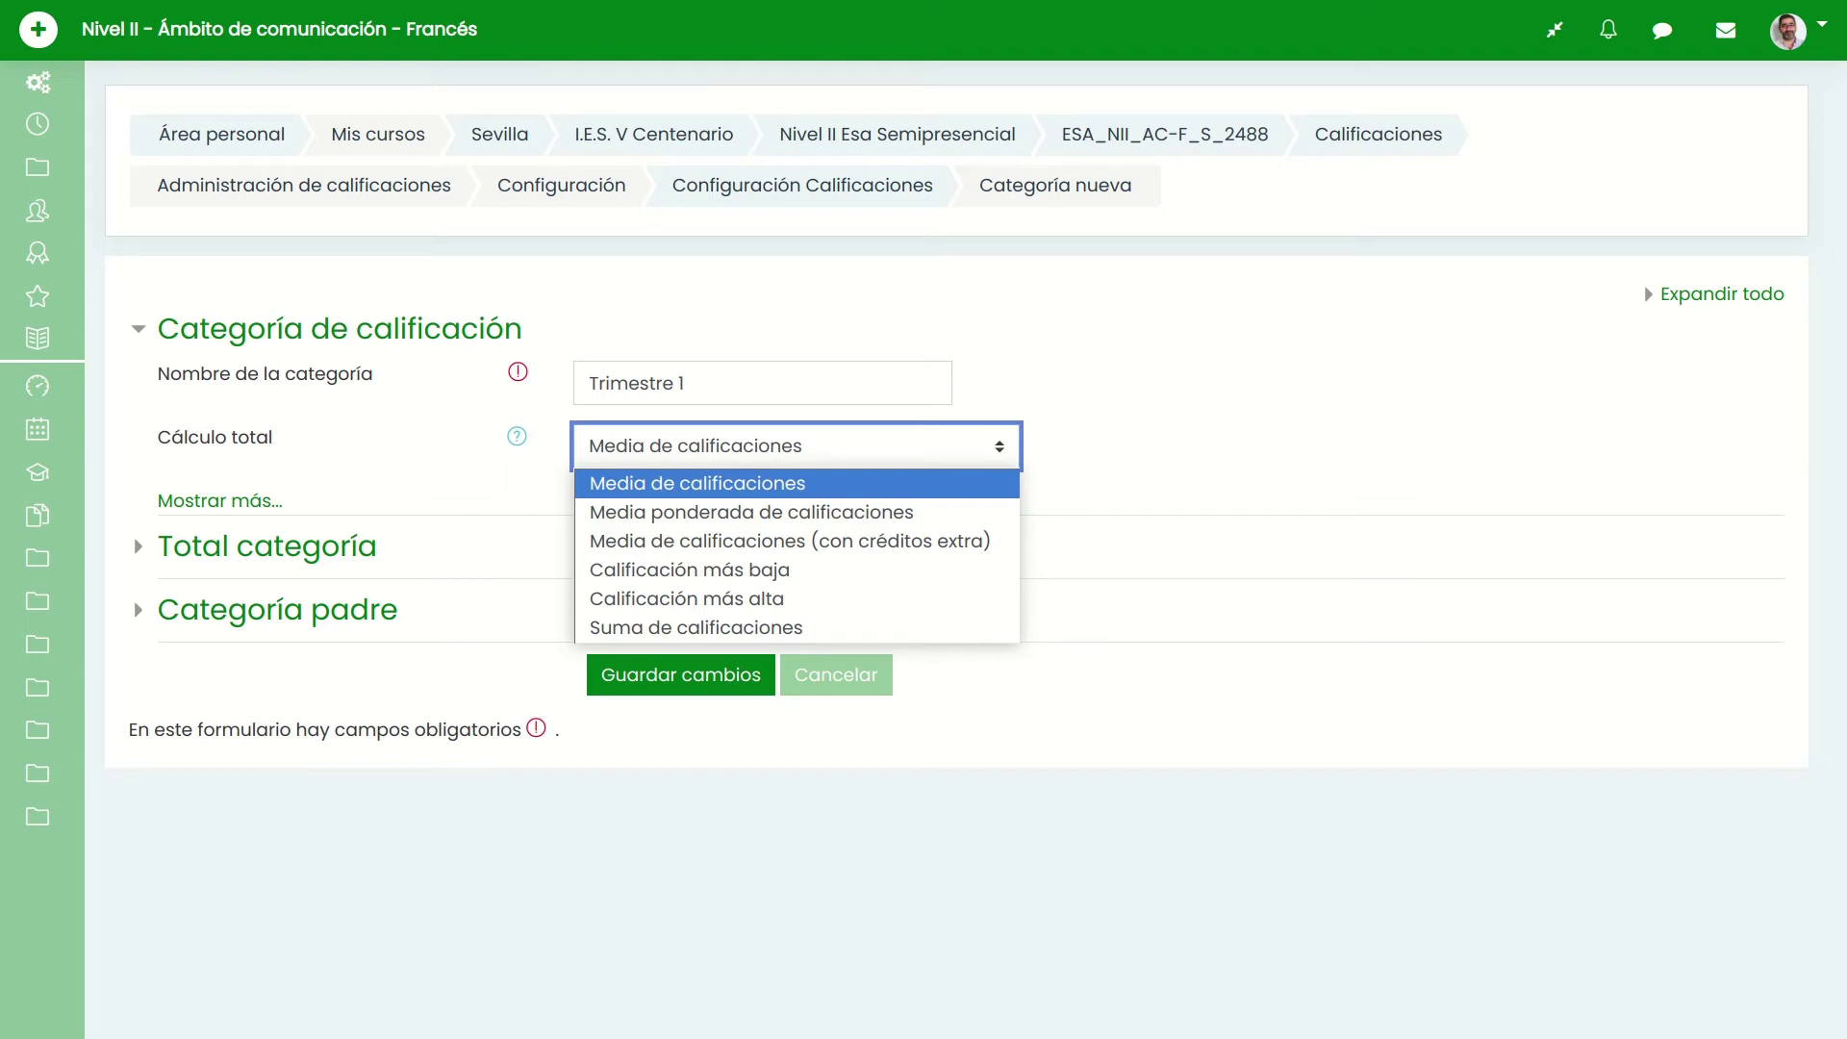
{"action": "left_click", "coordinate": [750, 512]}
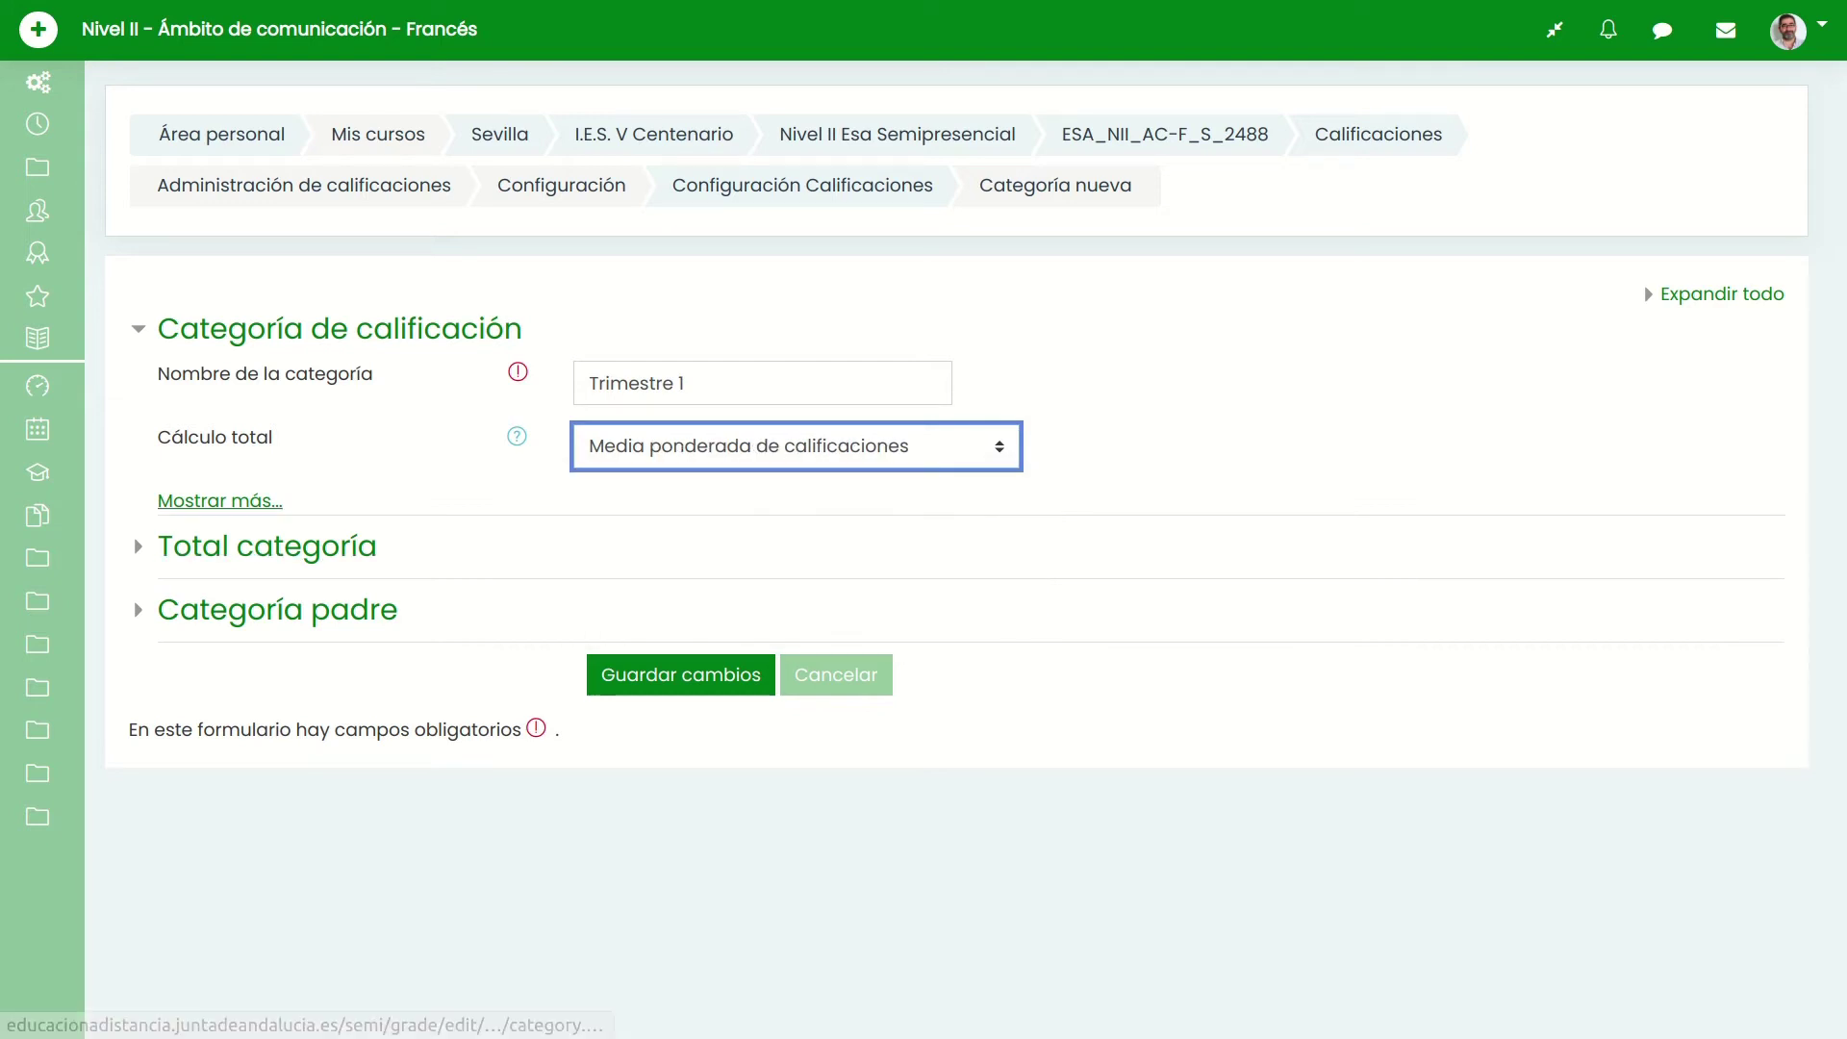
{"action": "left_click", "coordinate": [219, 500]}
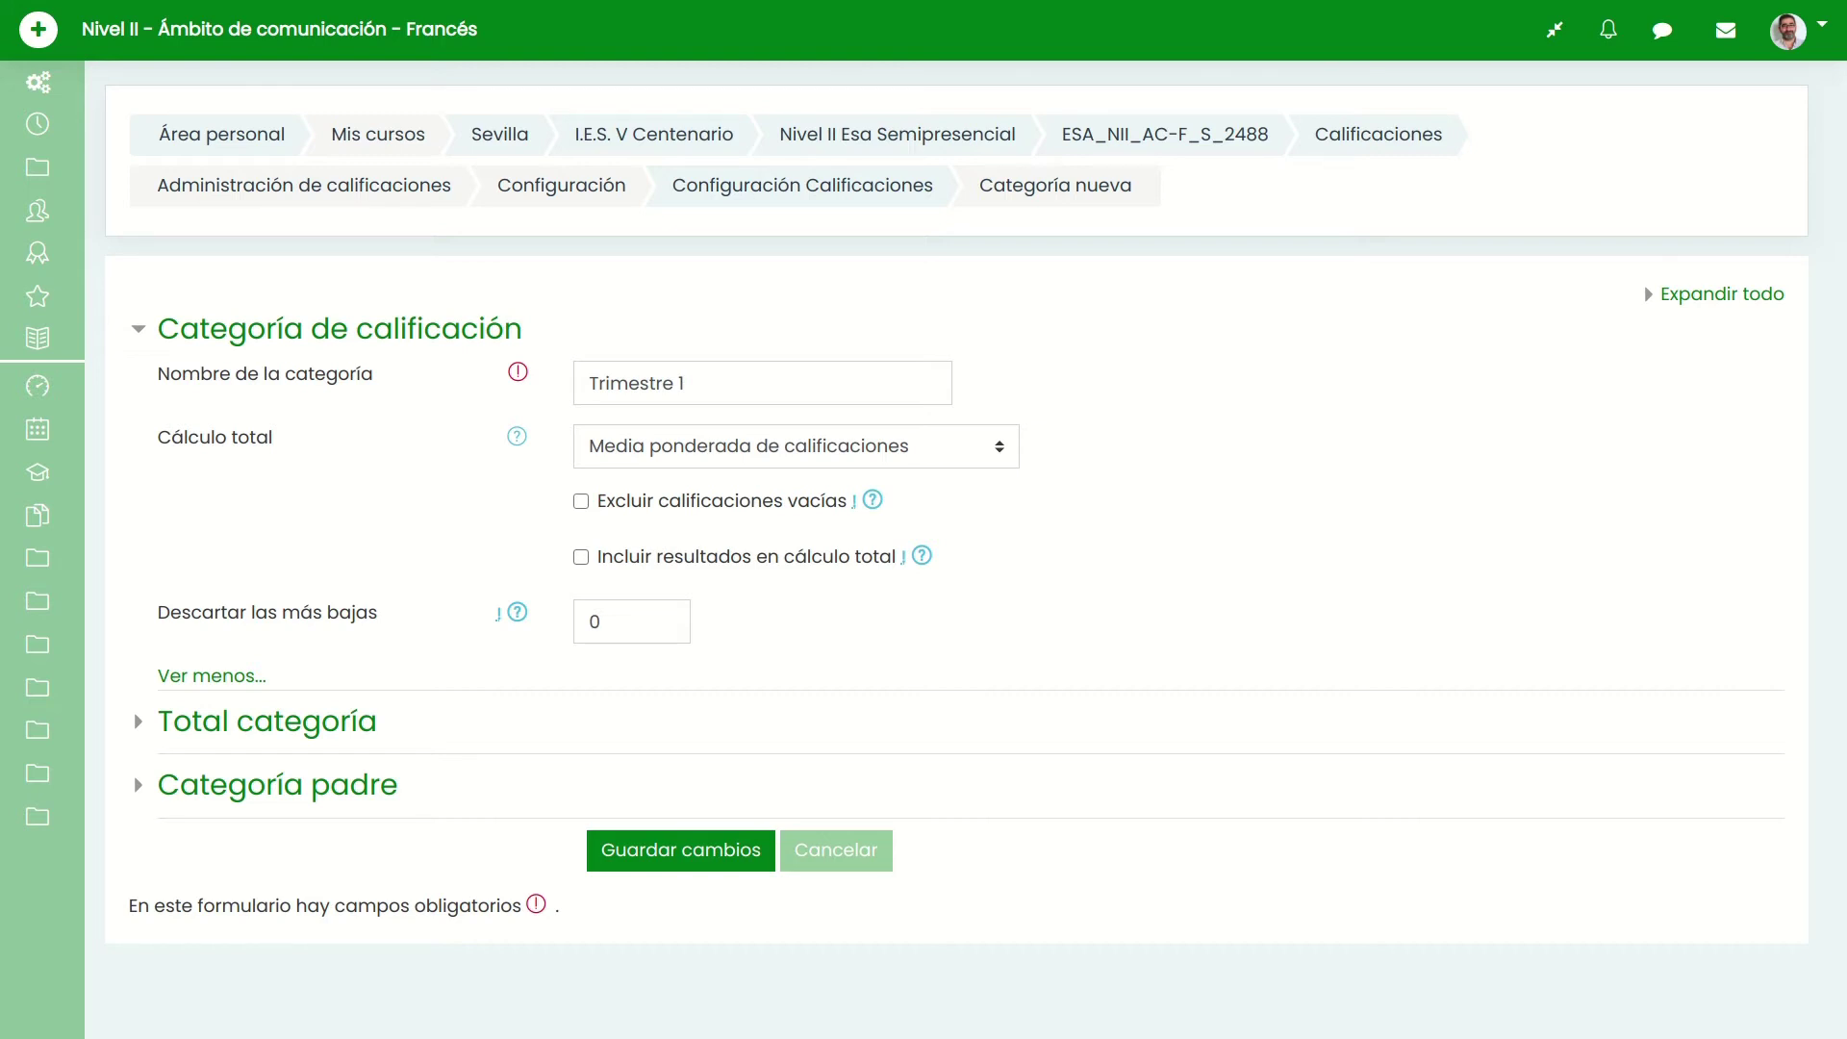
{"action": "left_click", "coordinate": [211, 675]}
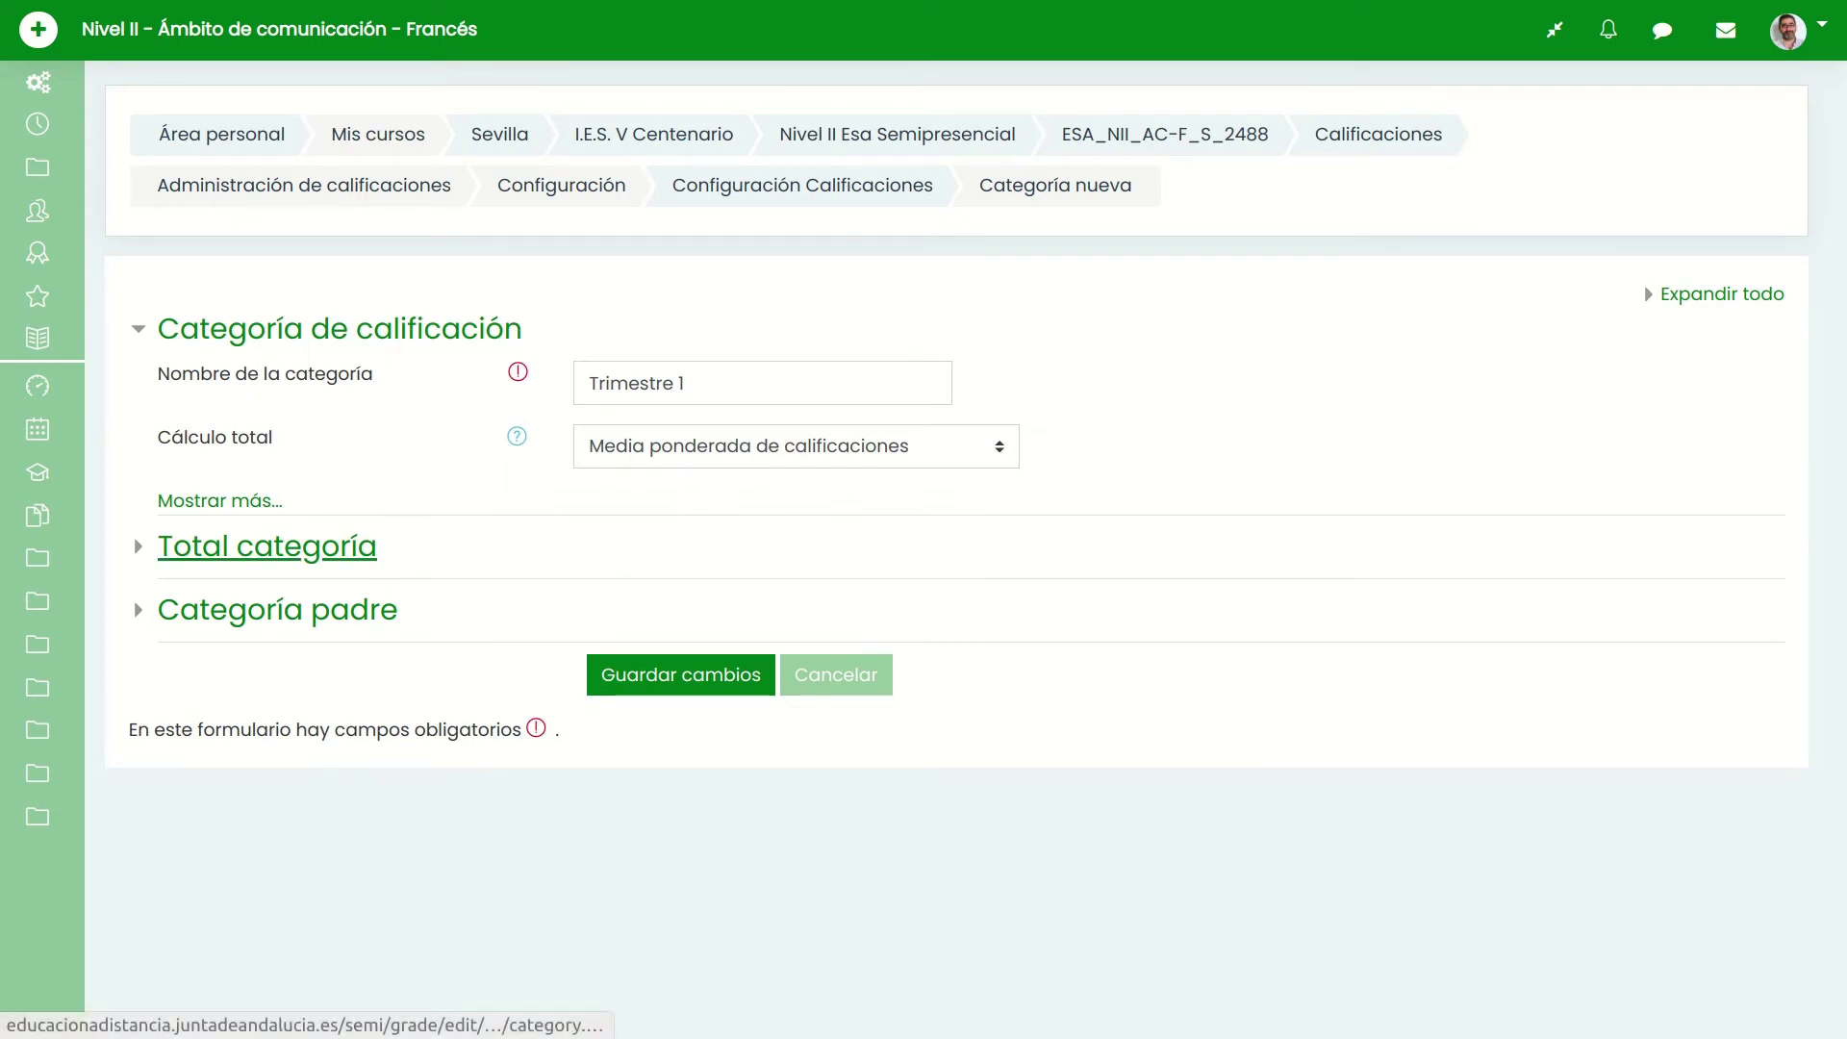
- Set the maximum grade of the Trimestre 1 category total to 10
{"action": "left_click", "coordinate": [266, 546]}
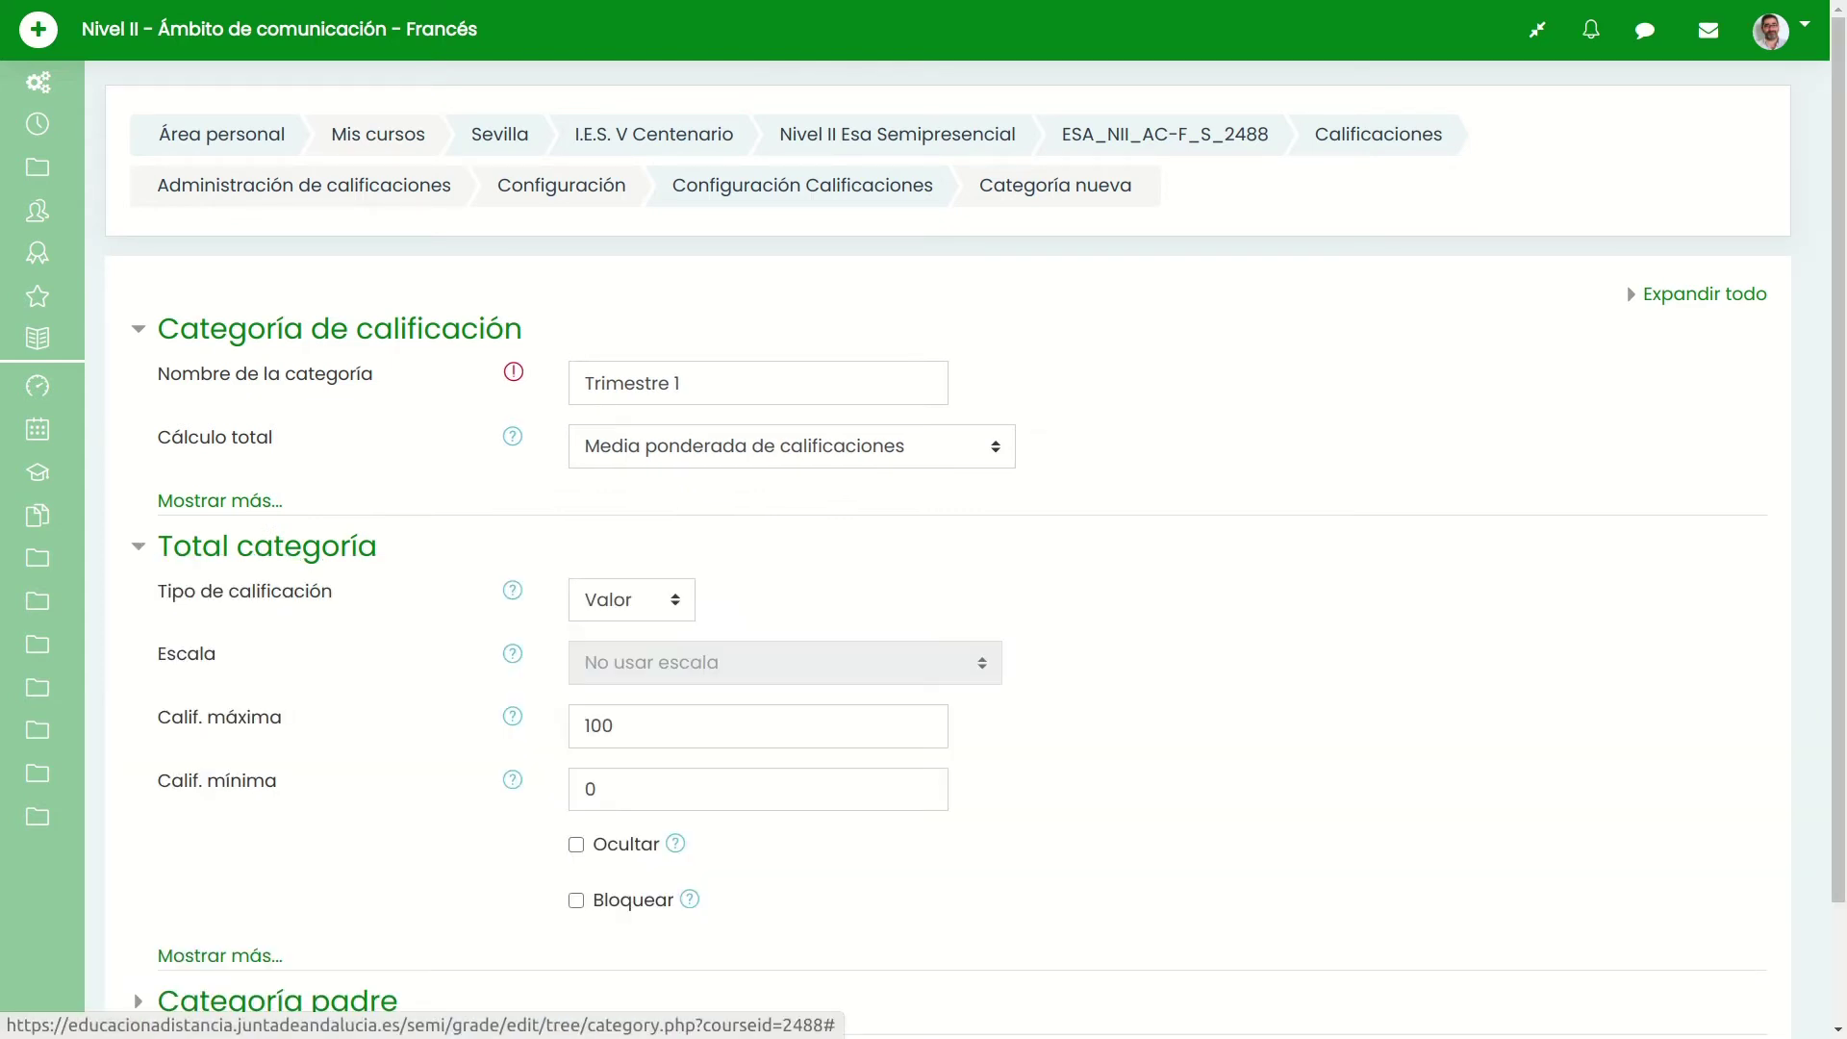
{"action": "scroll", "coordinate": [924, 539], "scroll_direction": "down", "scroll_amount": 2}
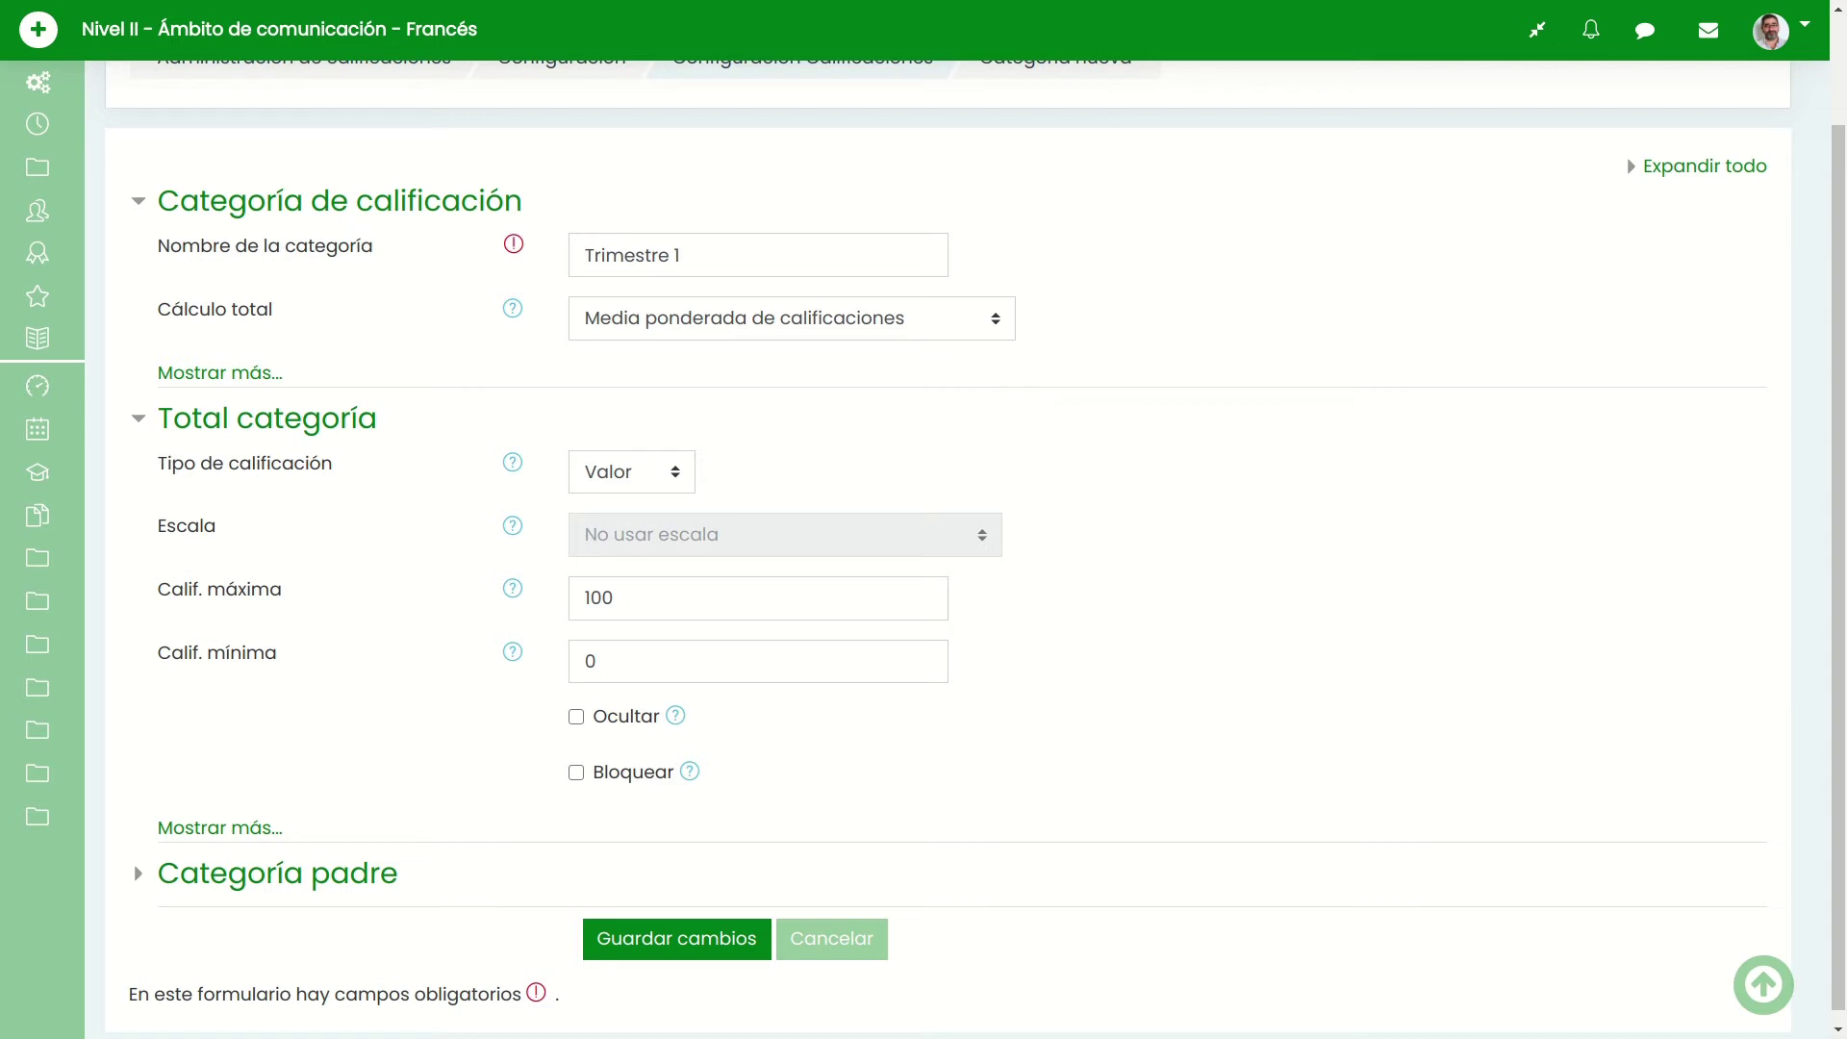
{"action": "left_click", "coordinate": [616, 598]}
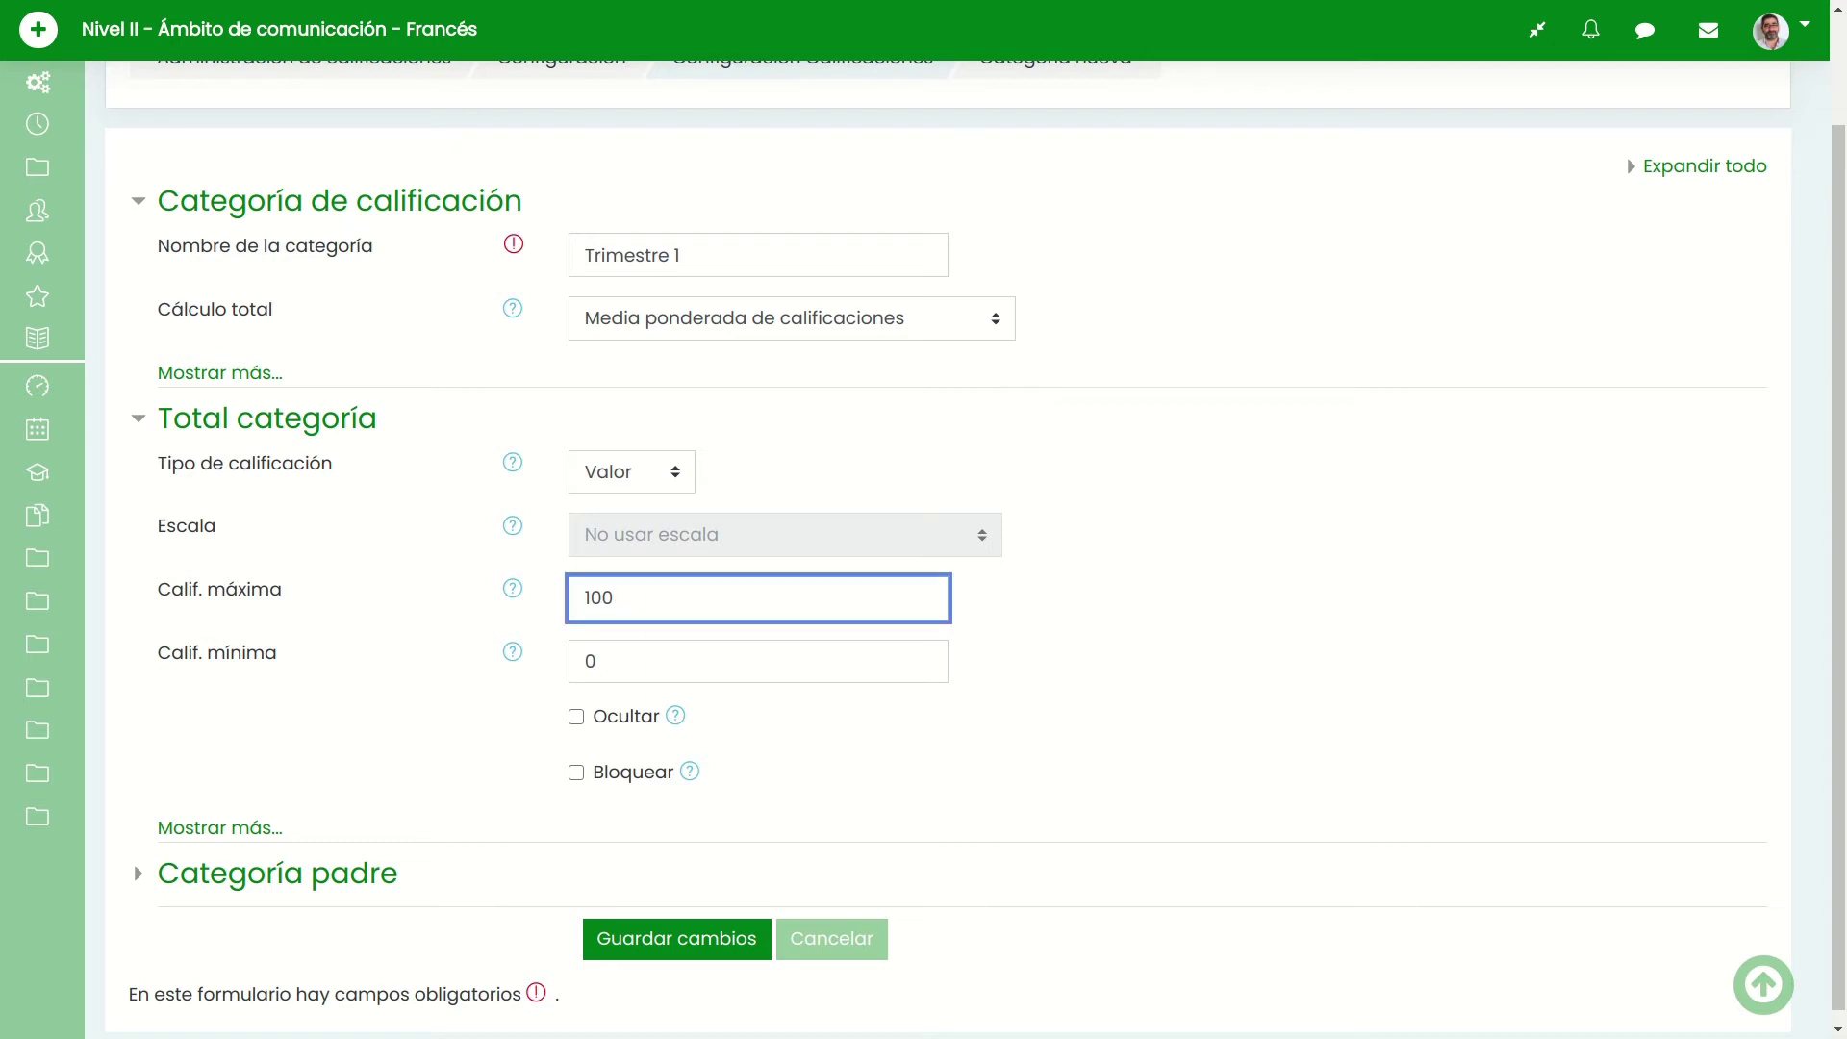
{"action": "key", "text": "BackSpace"}
{"action": "left_click", "coordinate": [1193, 598]}
{"action": "scroll", "coordinate": [1193, 598], "scroll_direction": "down", "scroll_amount": 1}
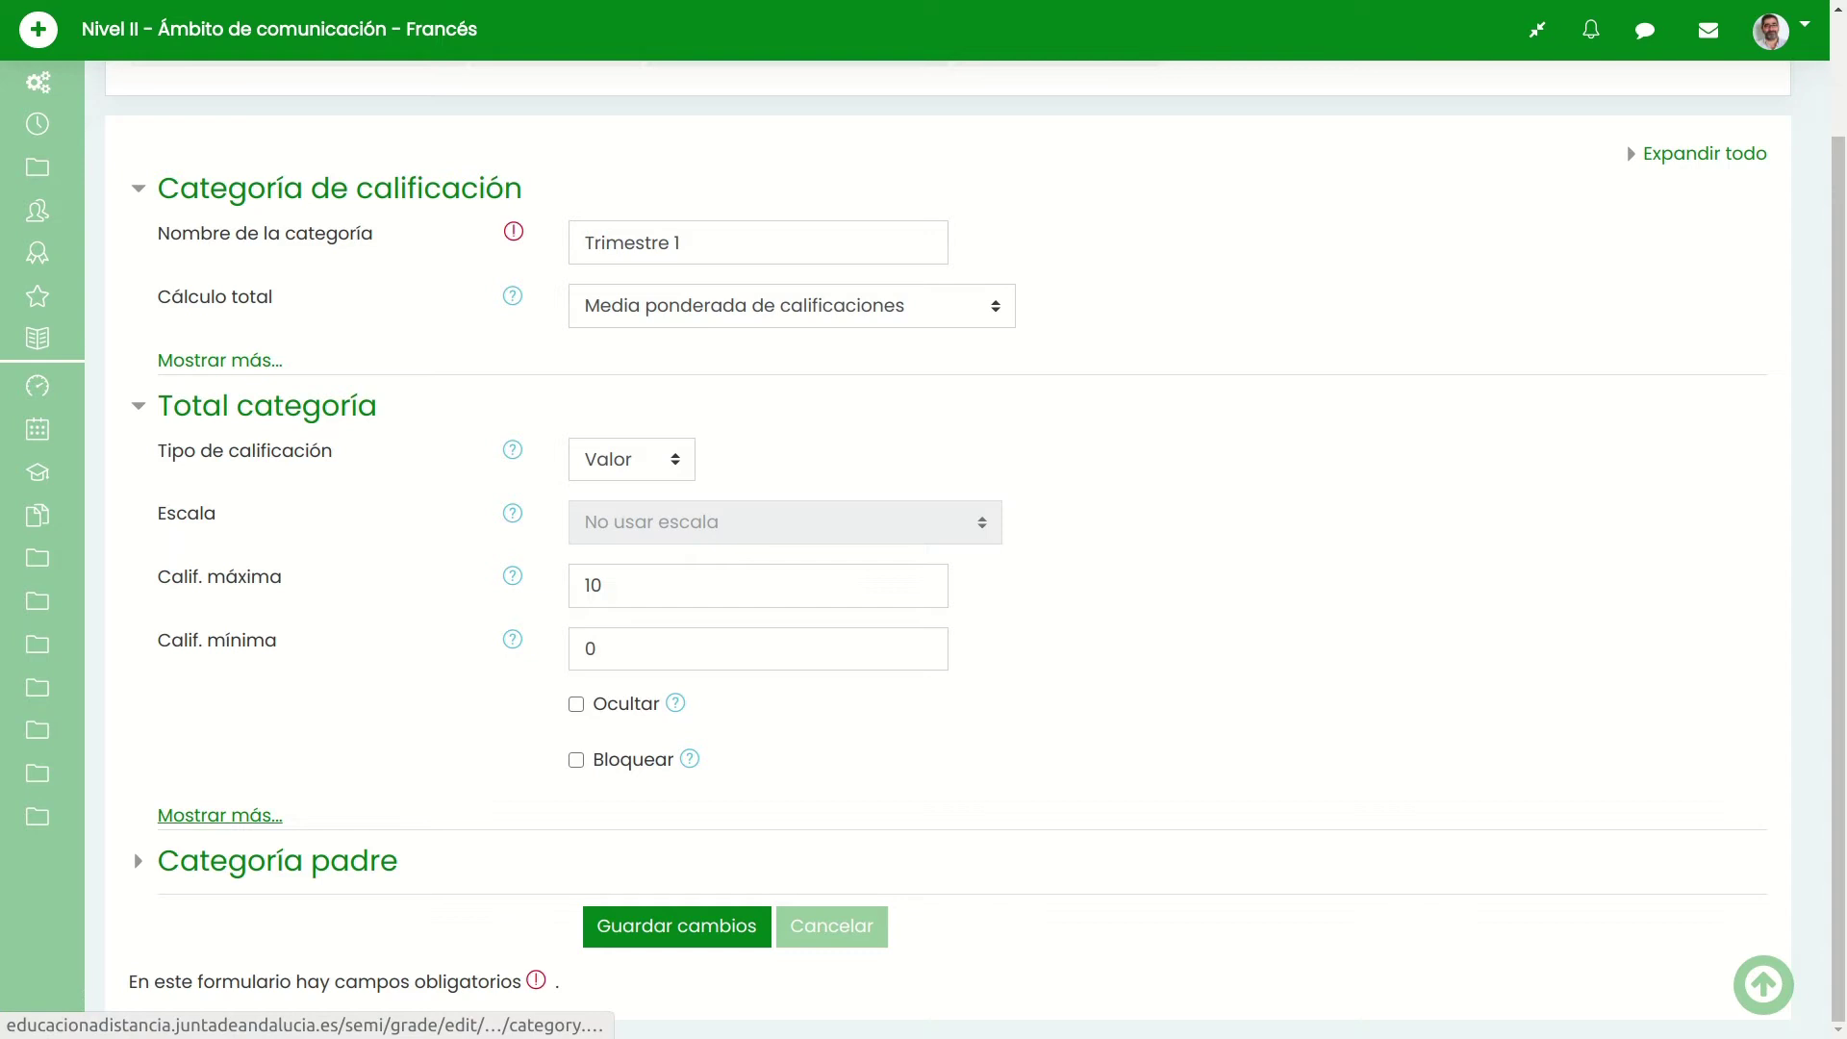
- Reveal the additional category total settings and set the overall decimal places to 0
{"action": "left_click", "coordinate": [220, 815]}
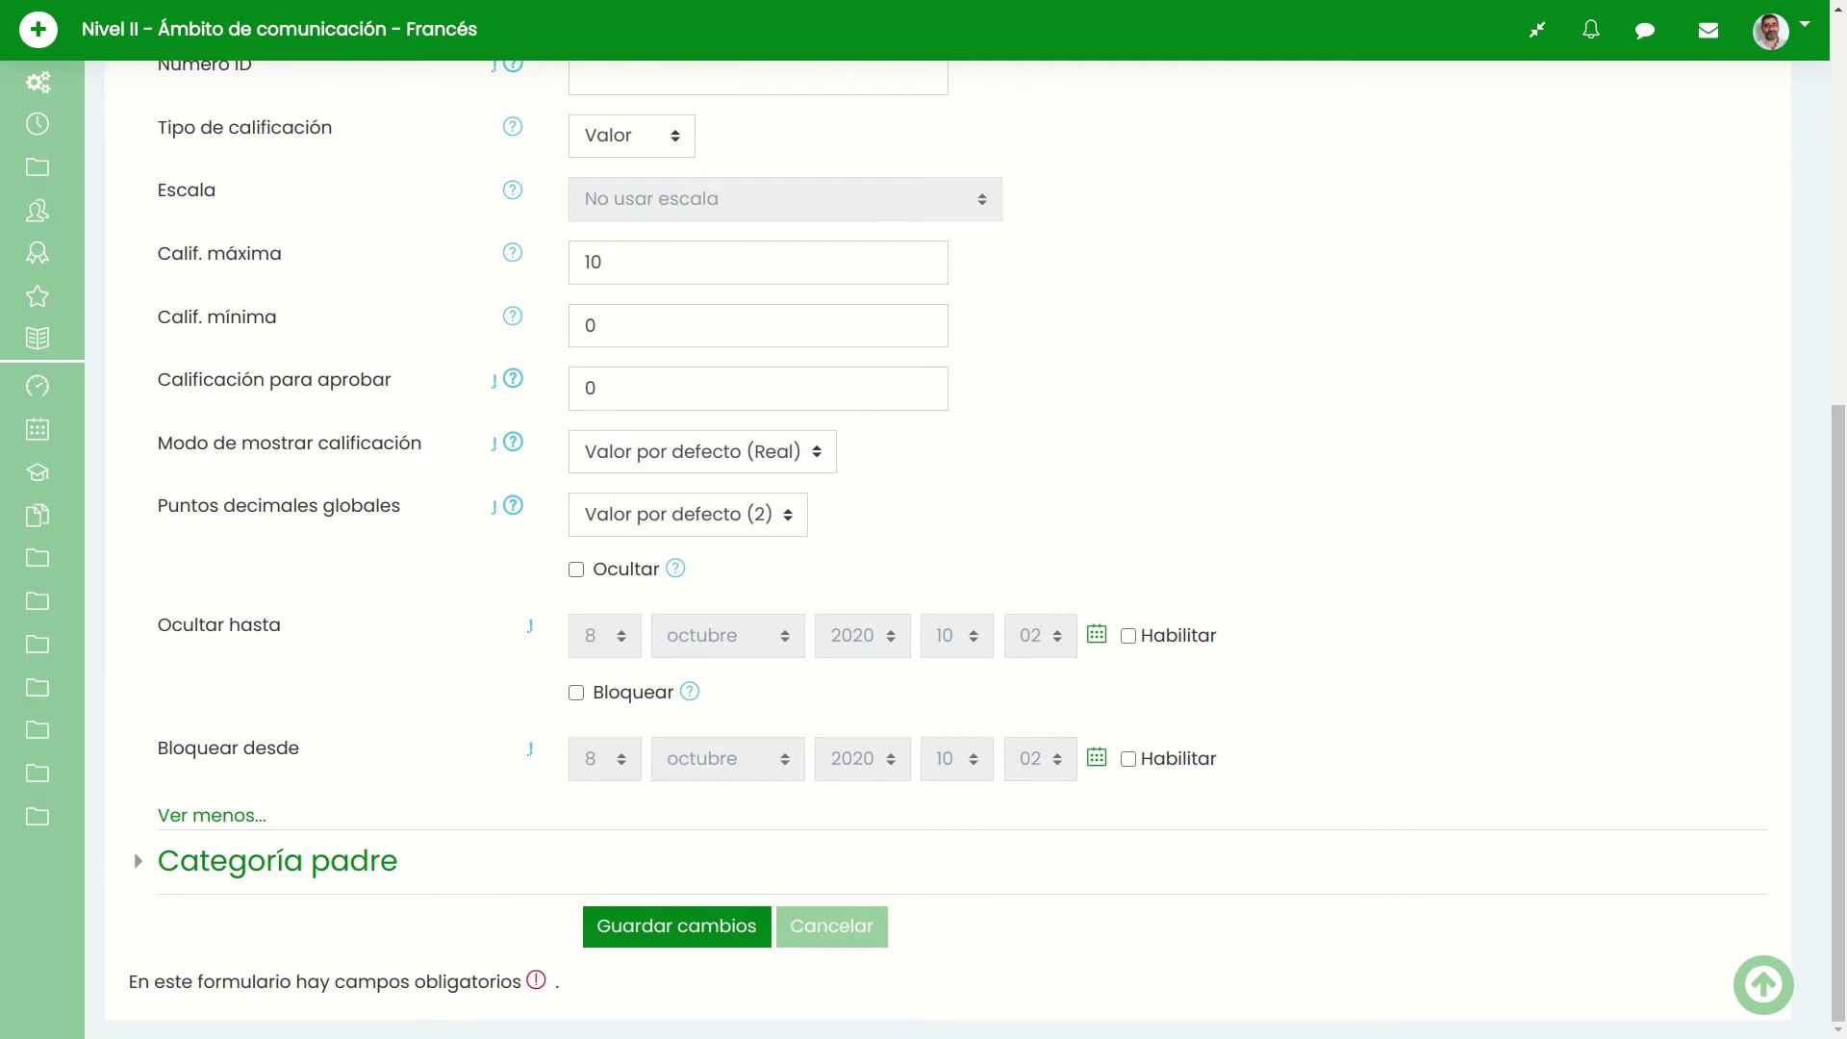
{"action": "left_click_drag", "start_coordinate": [401, 505], "coordinate": [157, 505]}
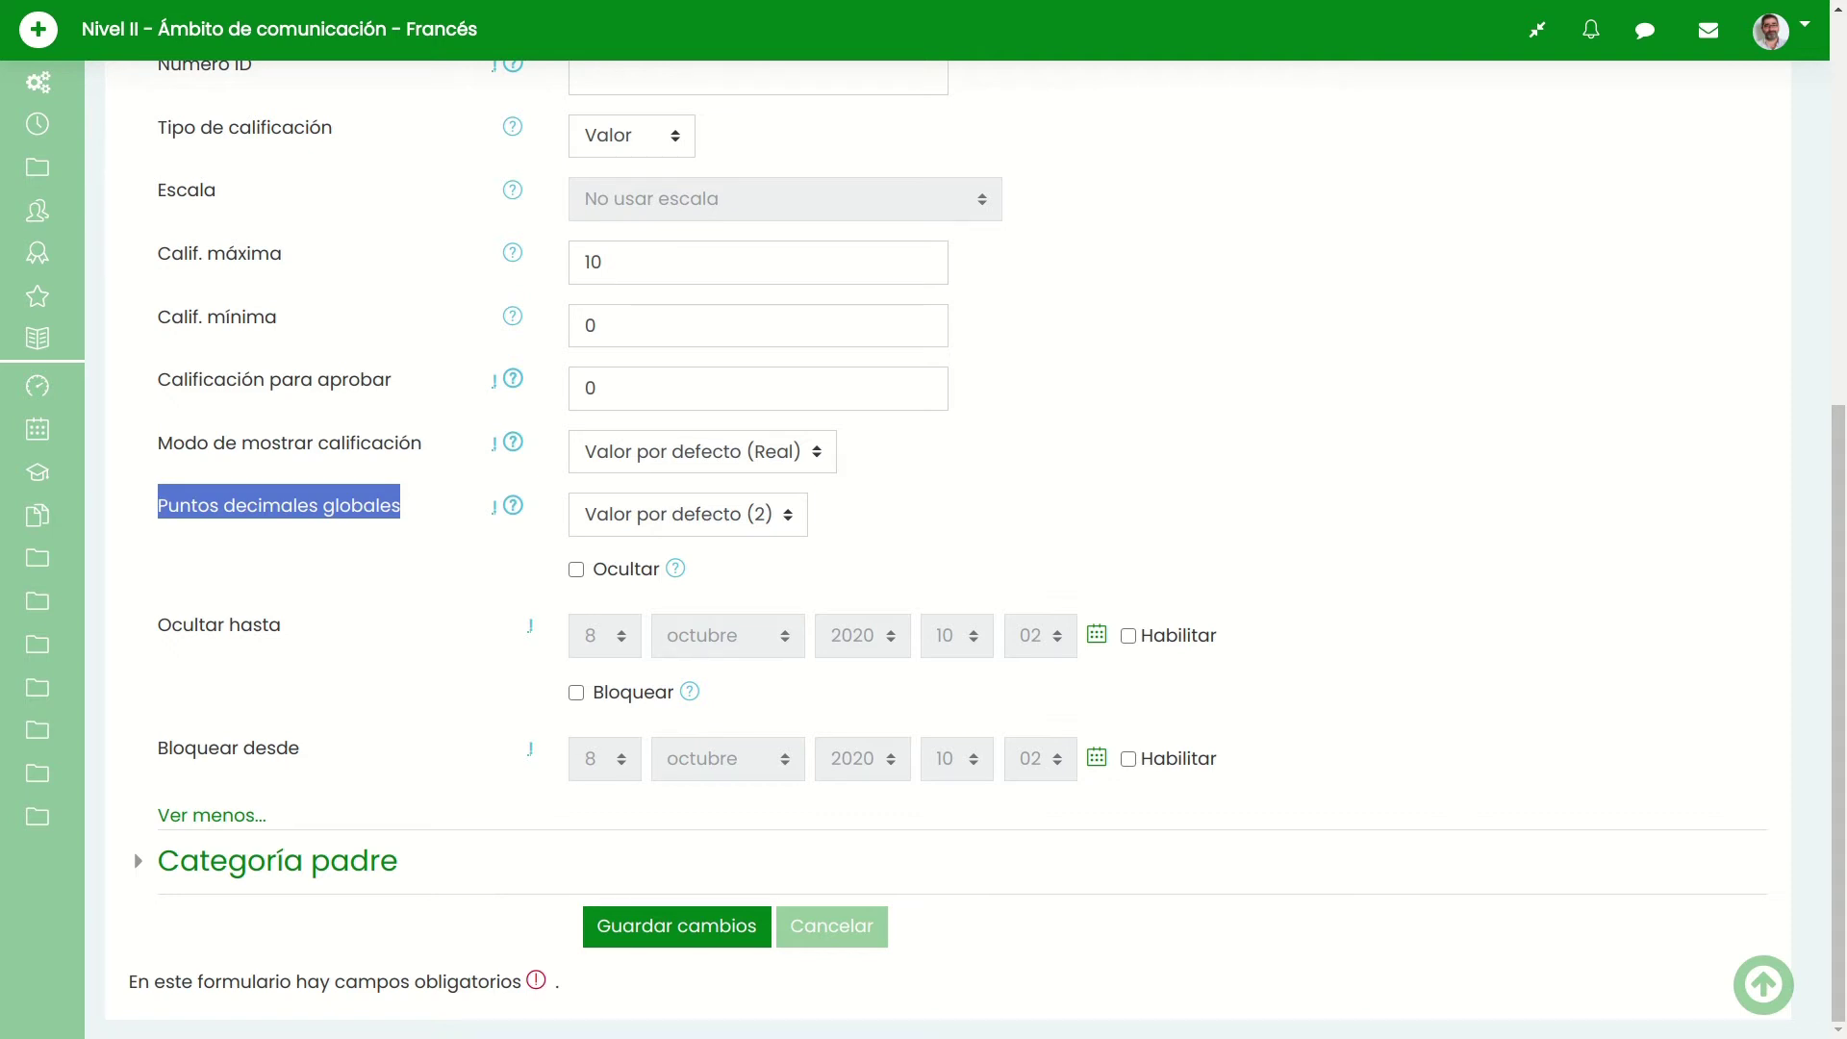
{"action": "left_click", "coordinate": [688, 514]}
{"action": "key", "text": "Down"}
{"action": "key", "text": "Return"}
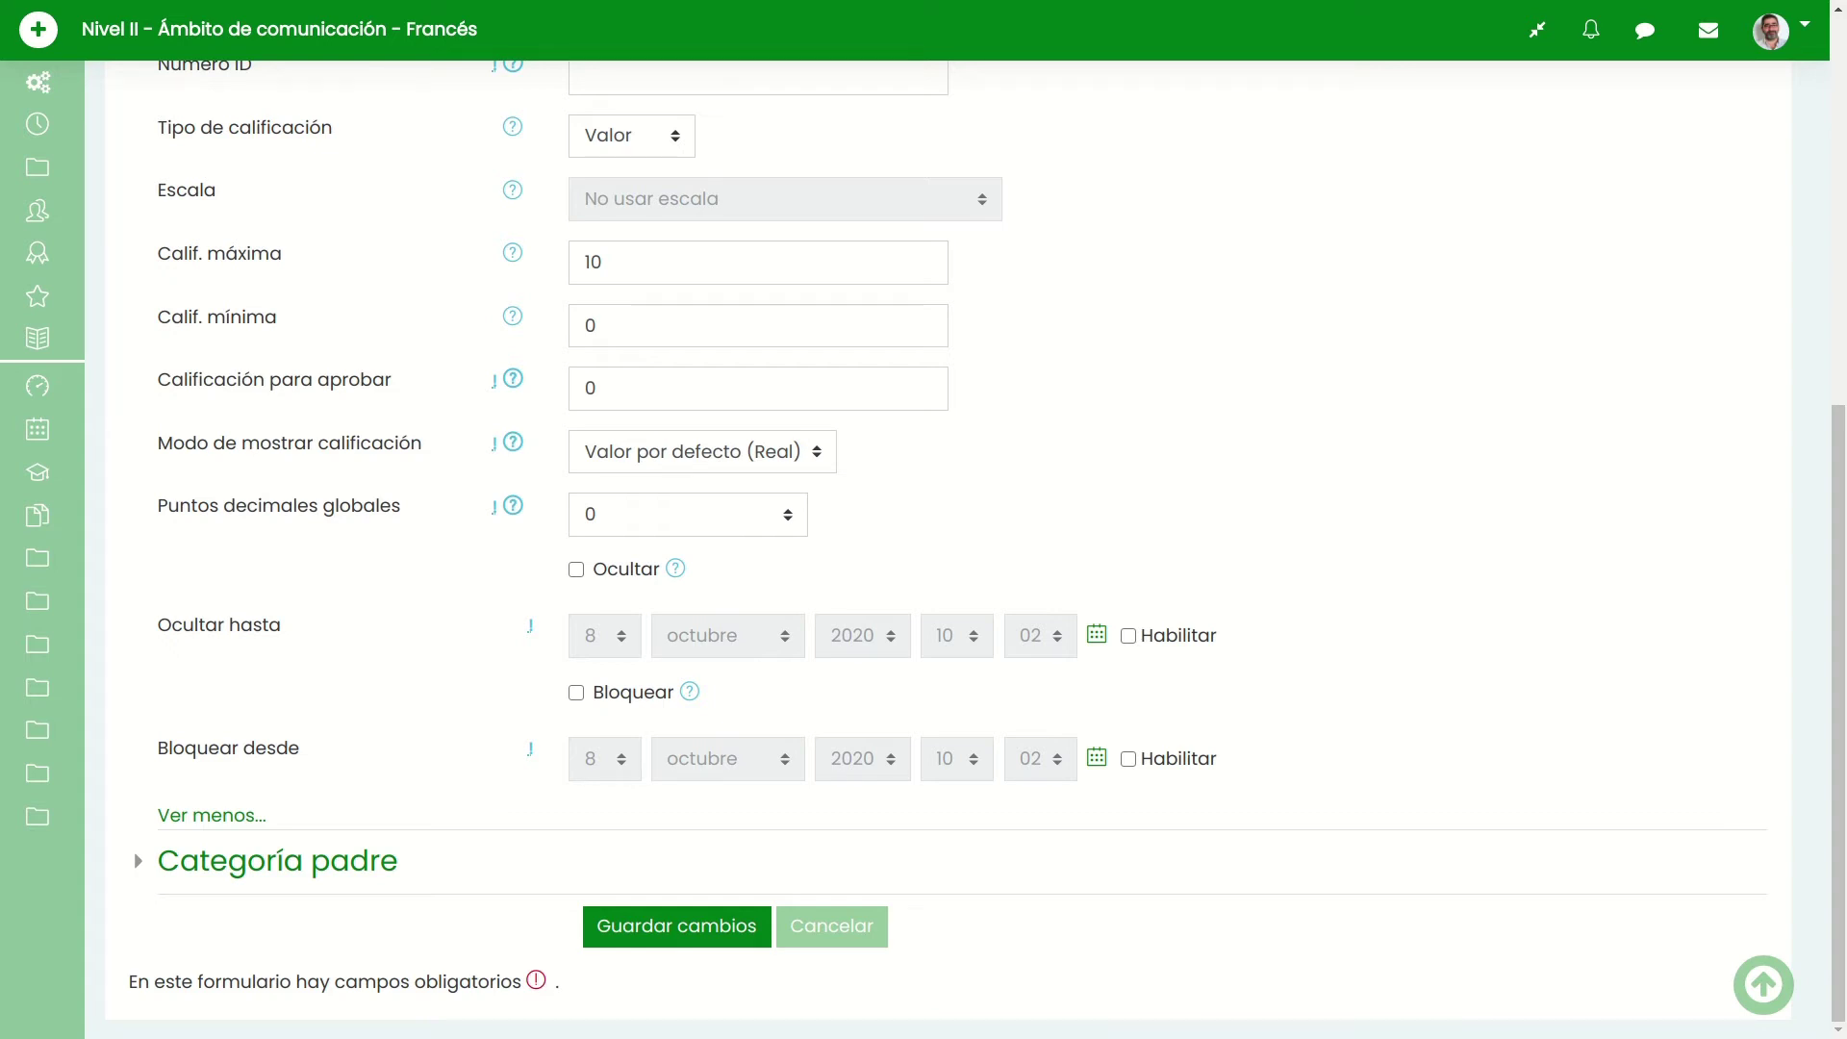
- Enable hiding the category total until 1 diciembre 2020 at 00:00
{"action": "scroll", "coordinate": [924, 549], "scroll_direction": "up", "scroll_amount": 5}
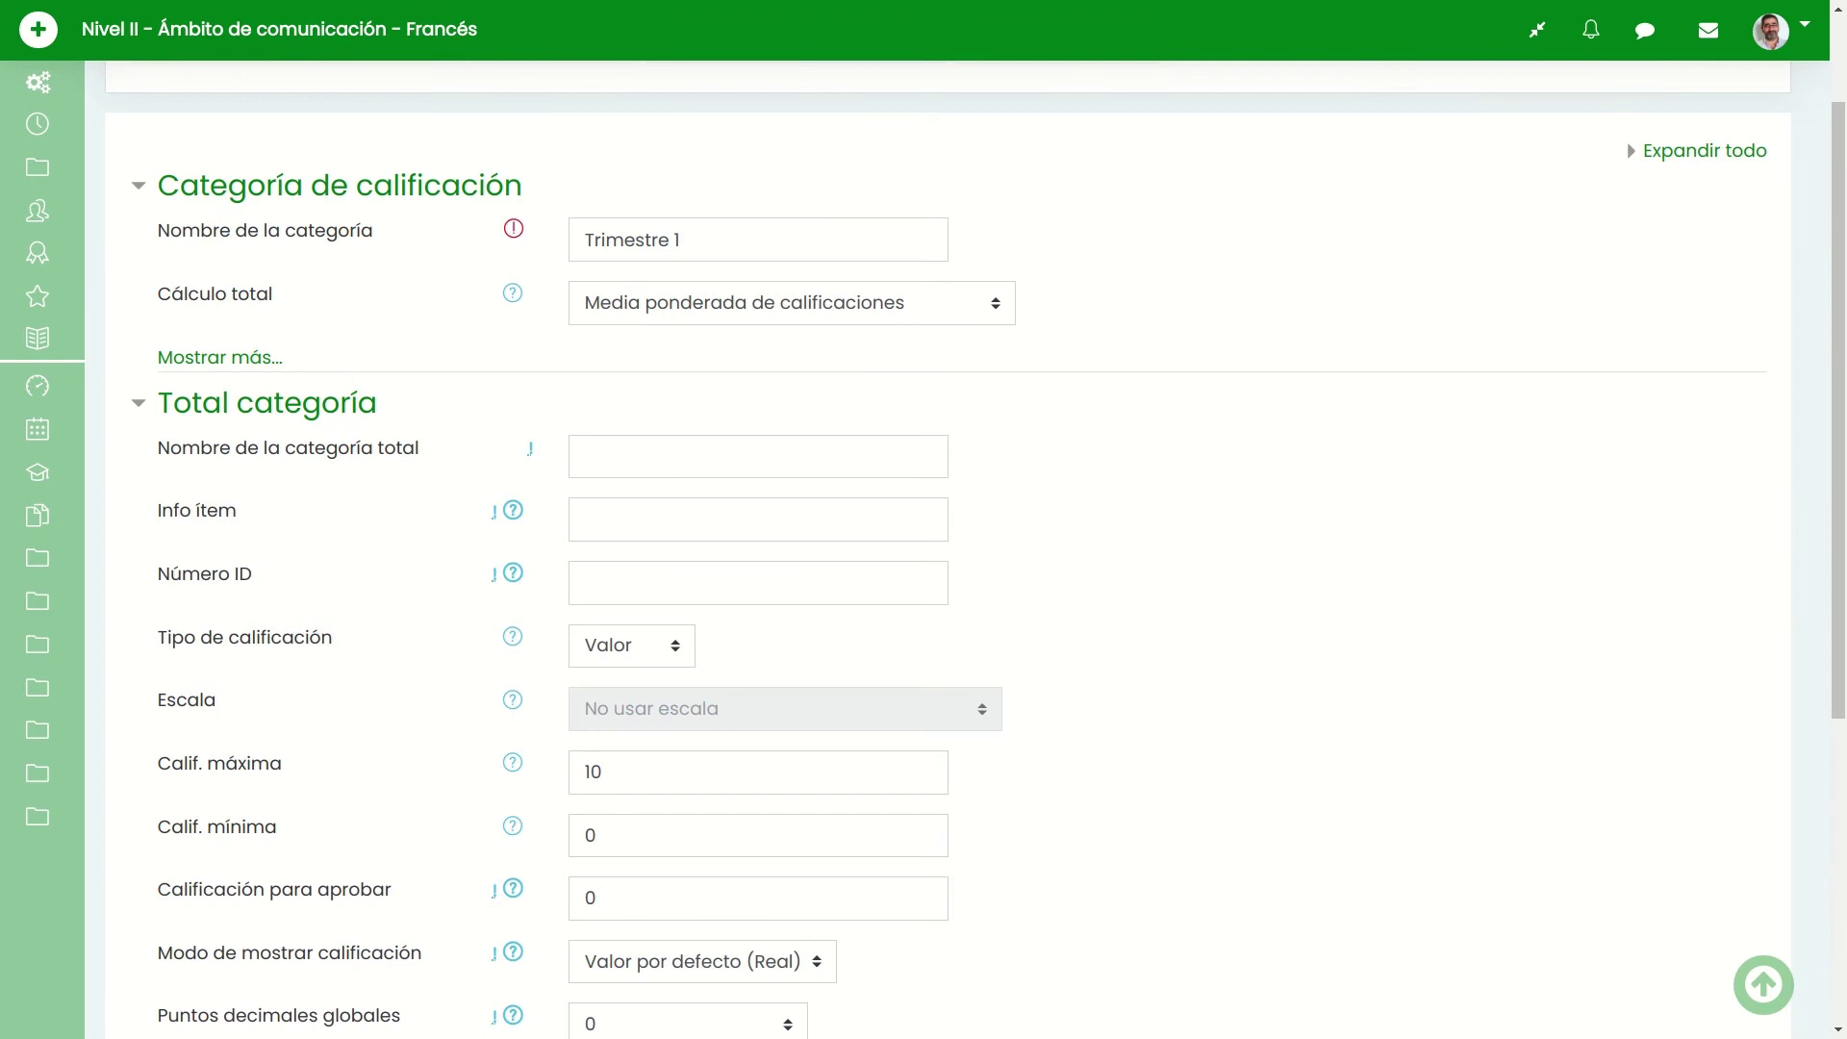
{"action": "scroll", "coordinate": [924, 548], "scroll_direction": "down", "scroll_amount": 5}
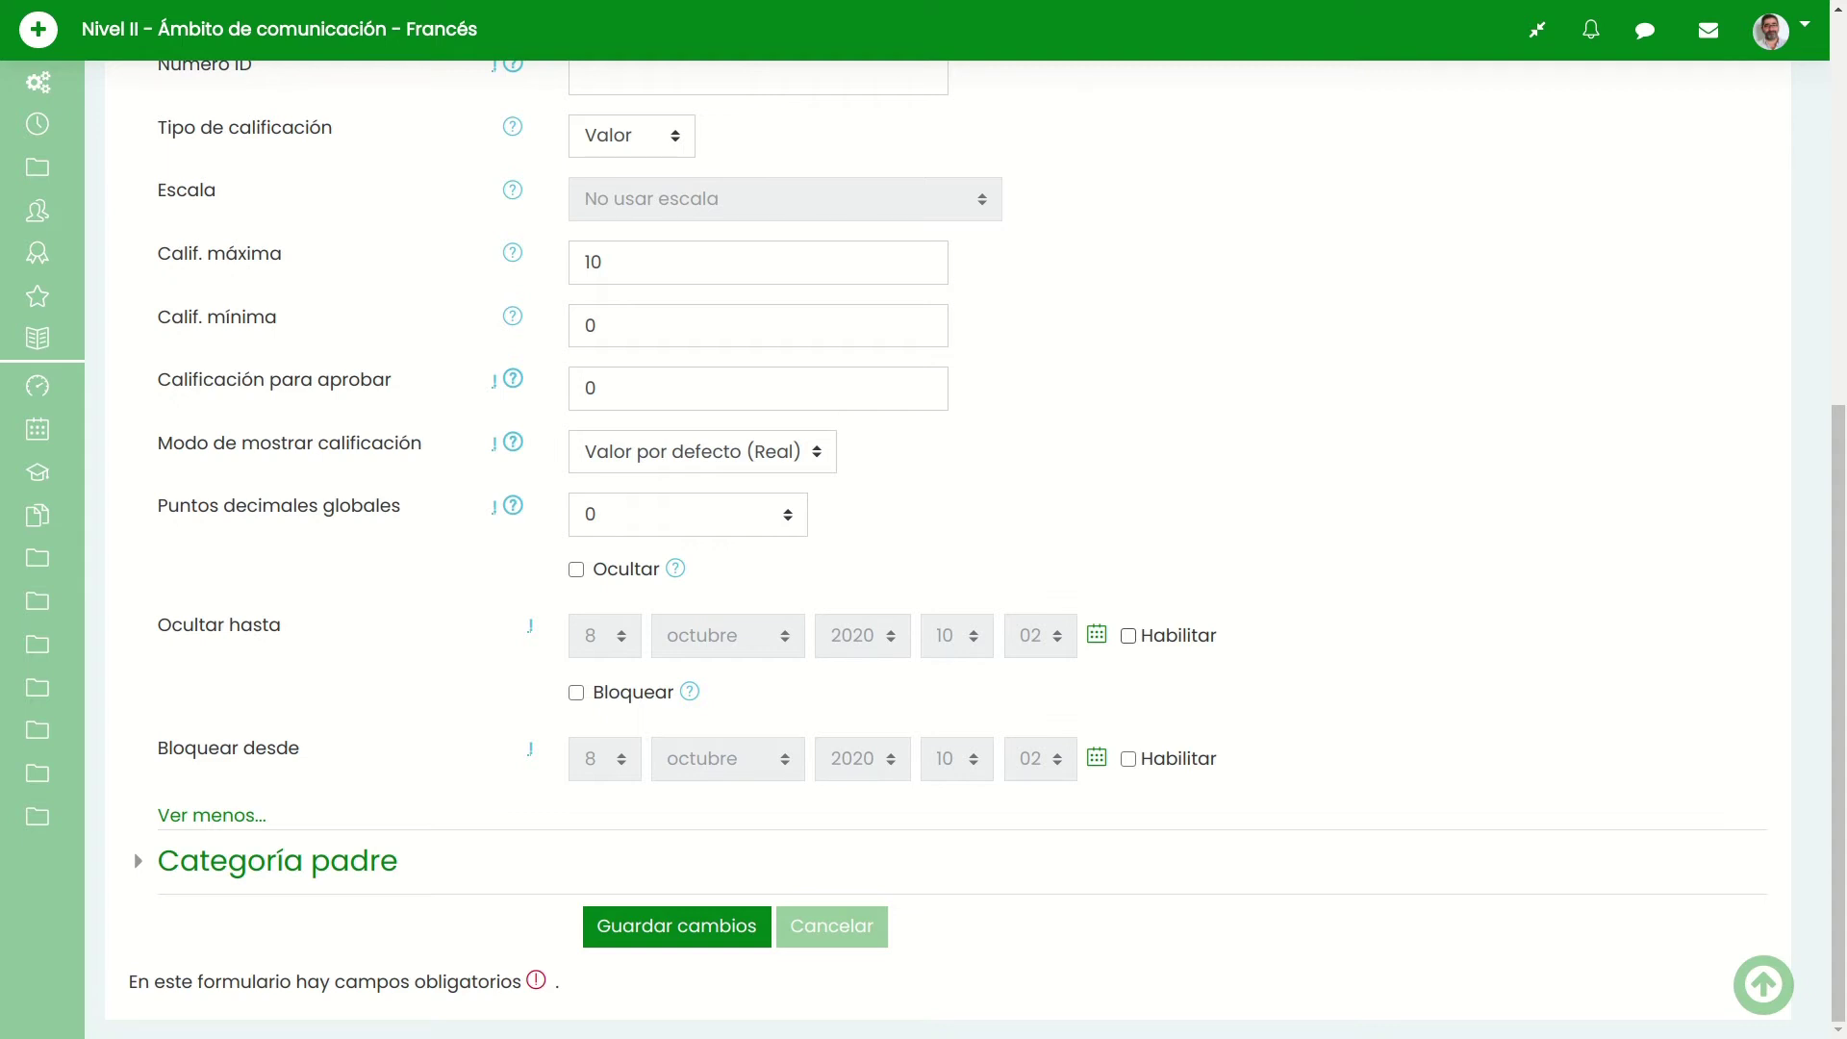
{"action": "left_click", "coordinate": [1128, 636]}
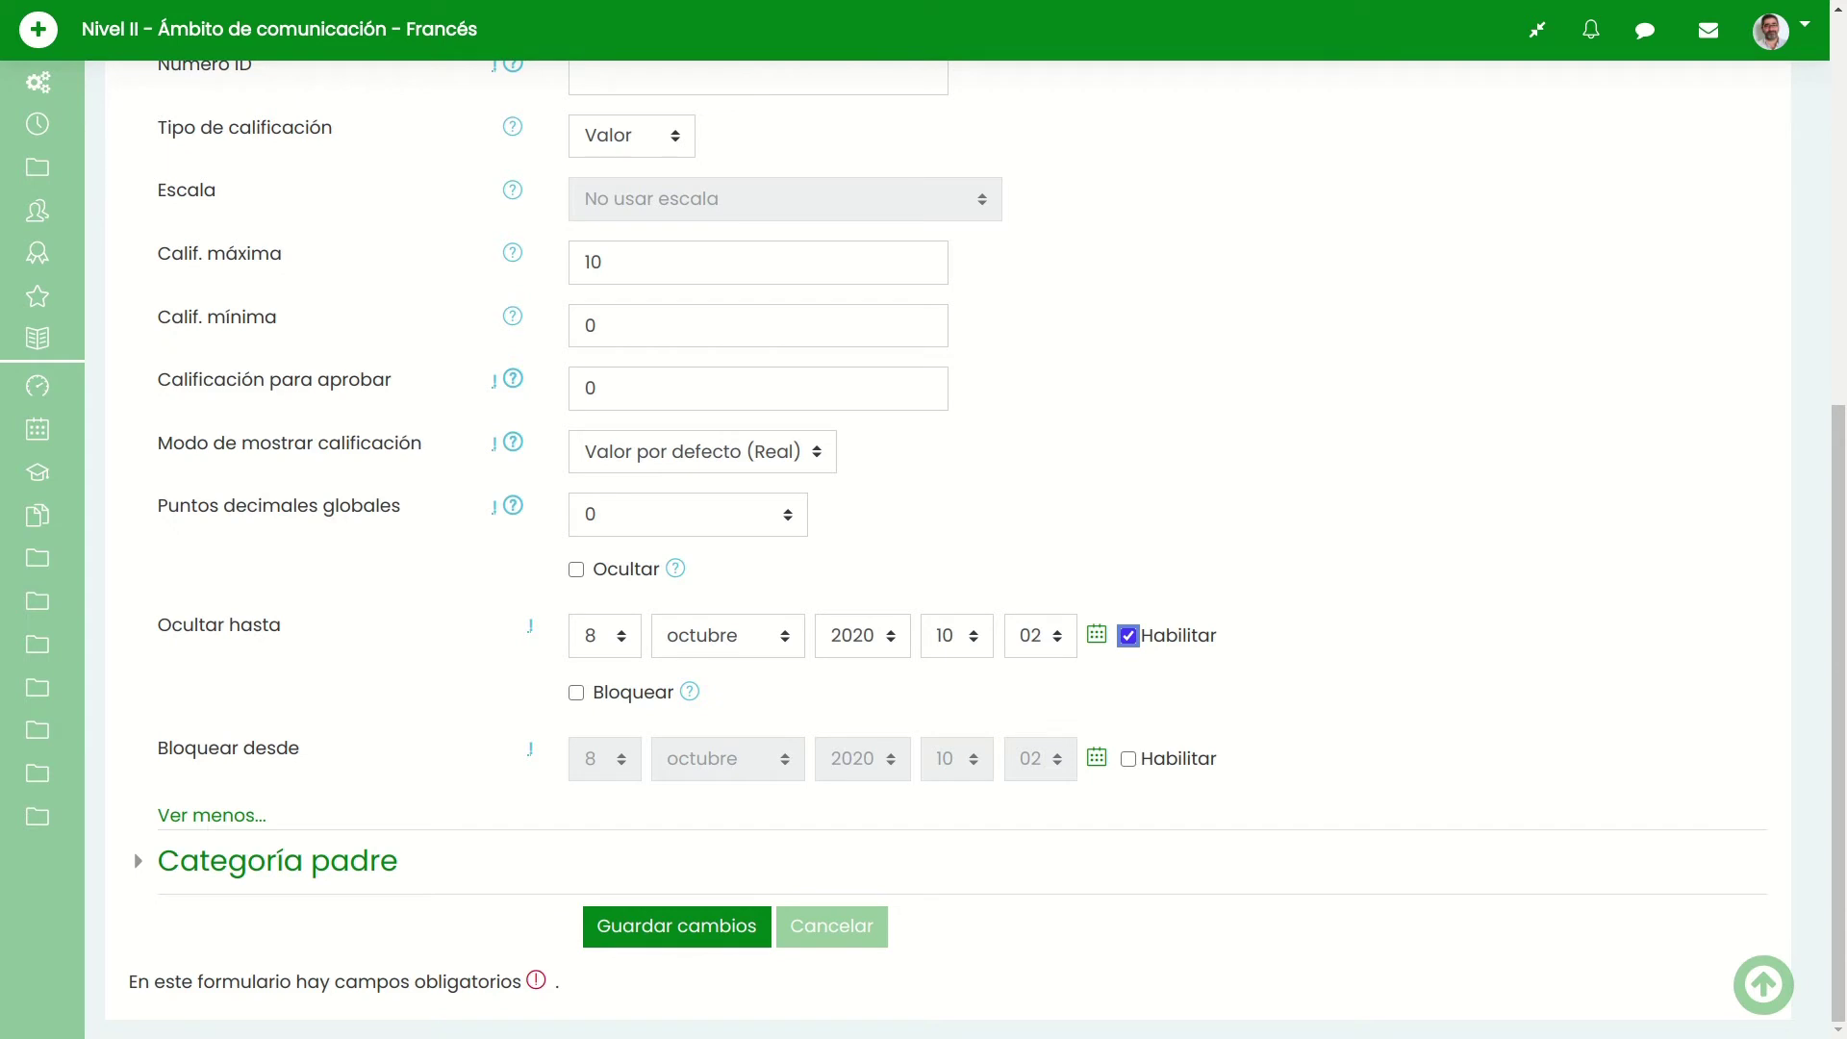
{"action": "left_click", "coordinate": [604, 636]}
{"action": "left_click", "coordinate": [596, 45]}
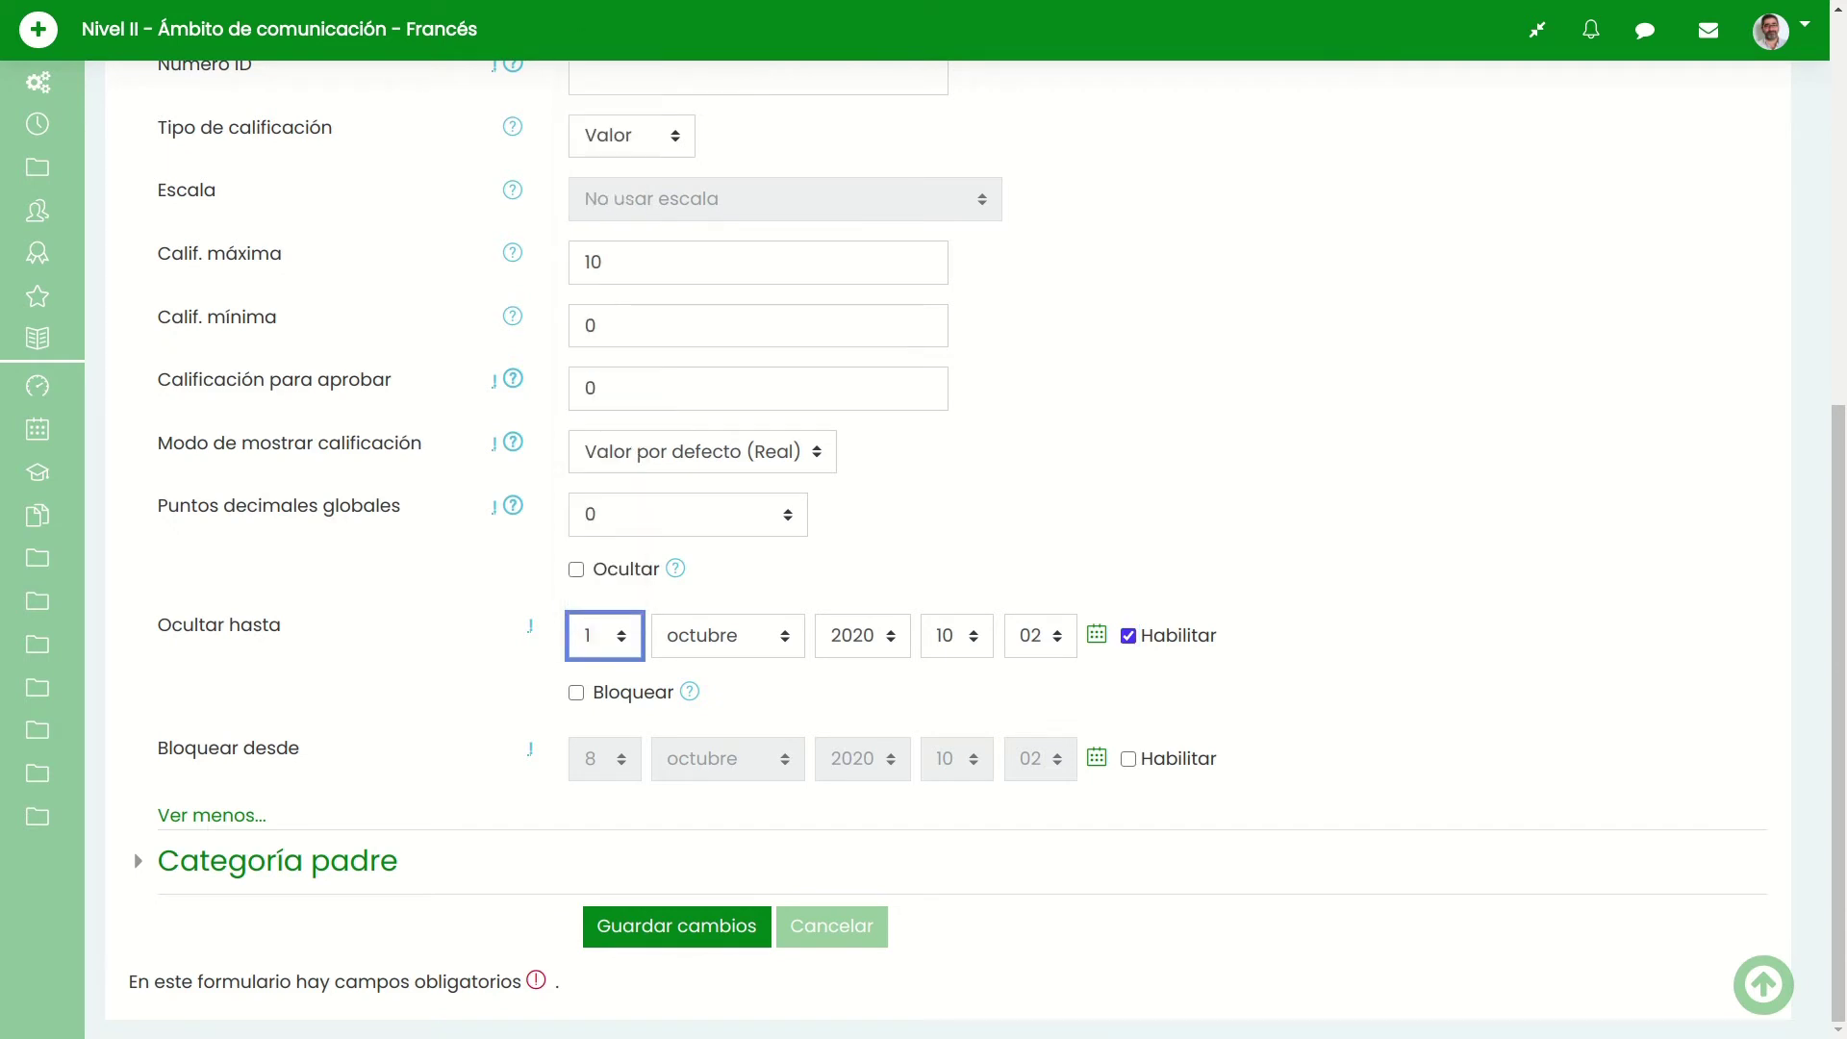
{"action": "left_click", "coordinate": [727, 635]}
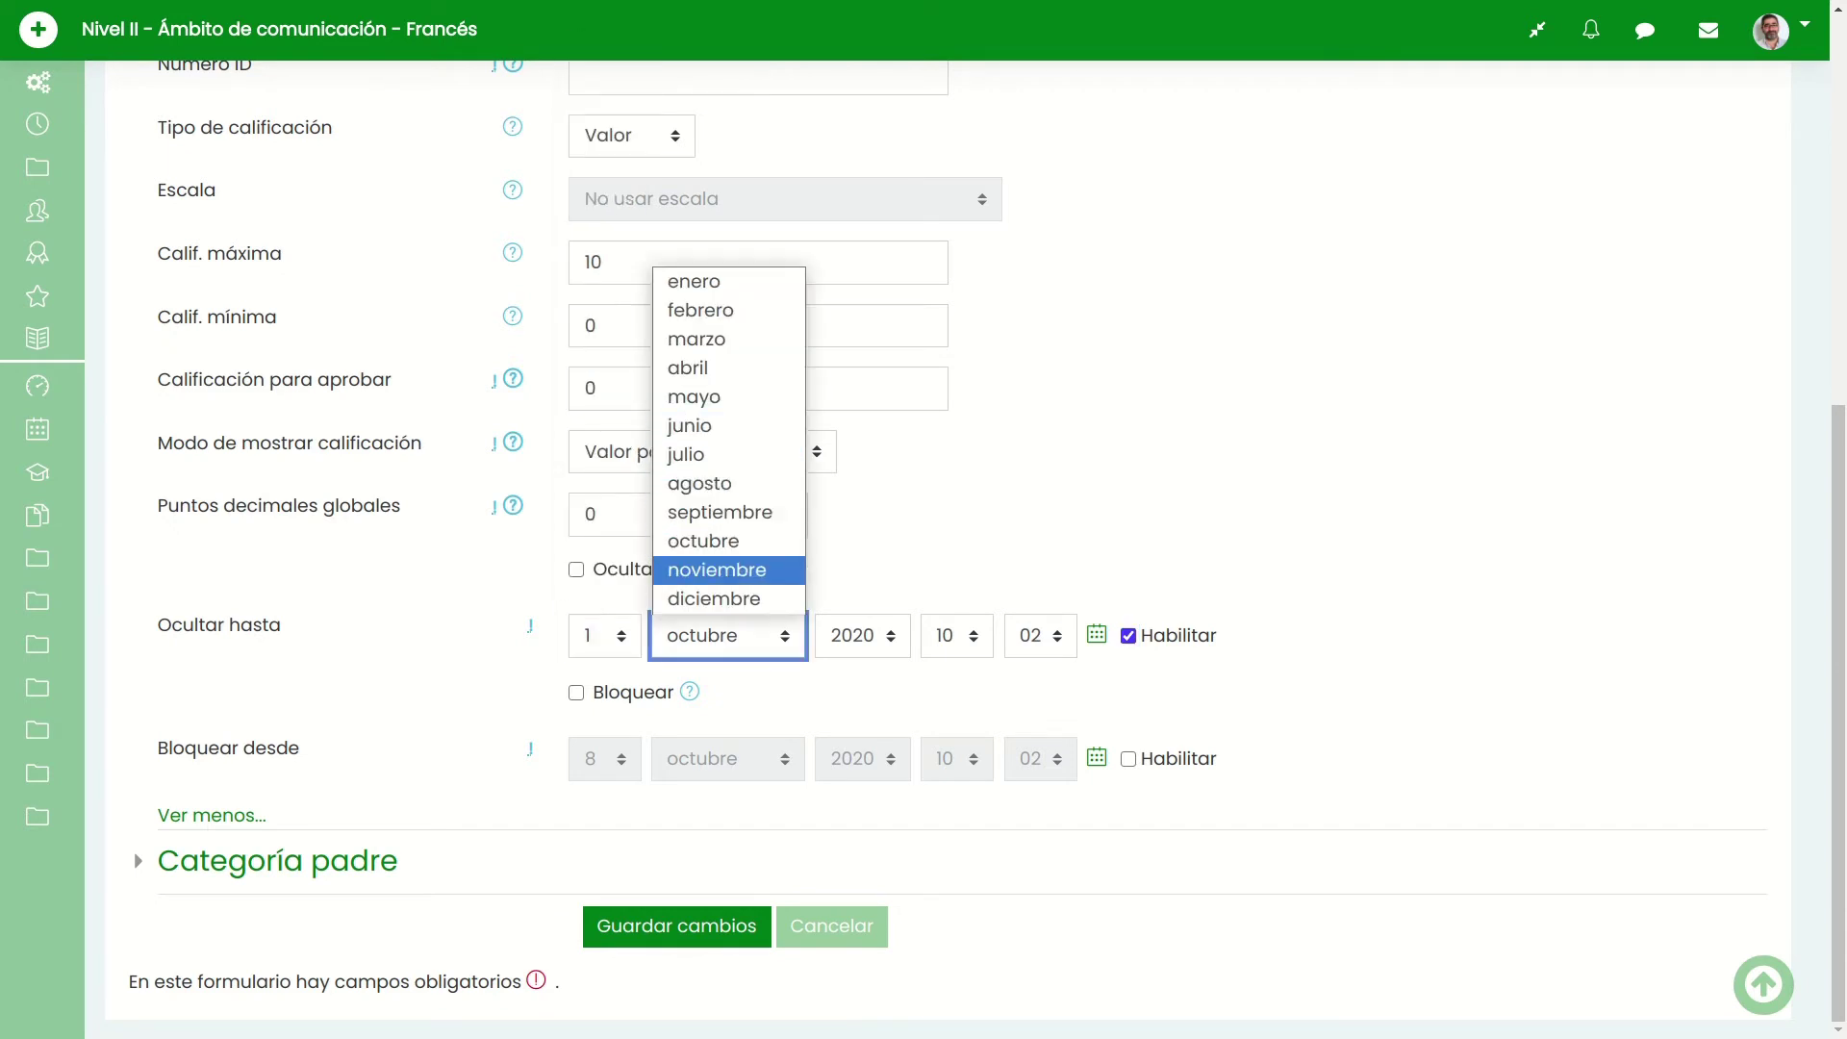
{"action": "left_click", "coordinate": [714, 598]}
{"action": "left_click", "coordinate": [957, 635]}
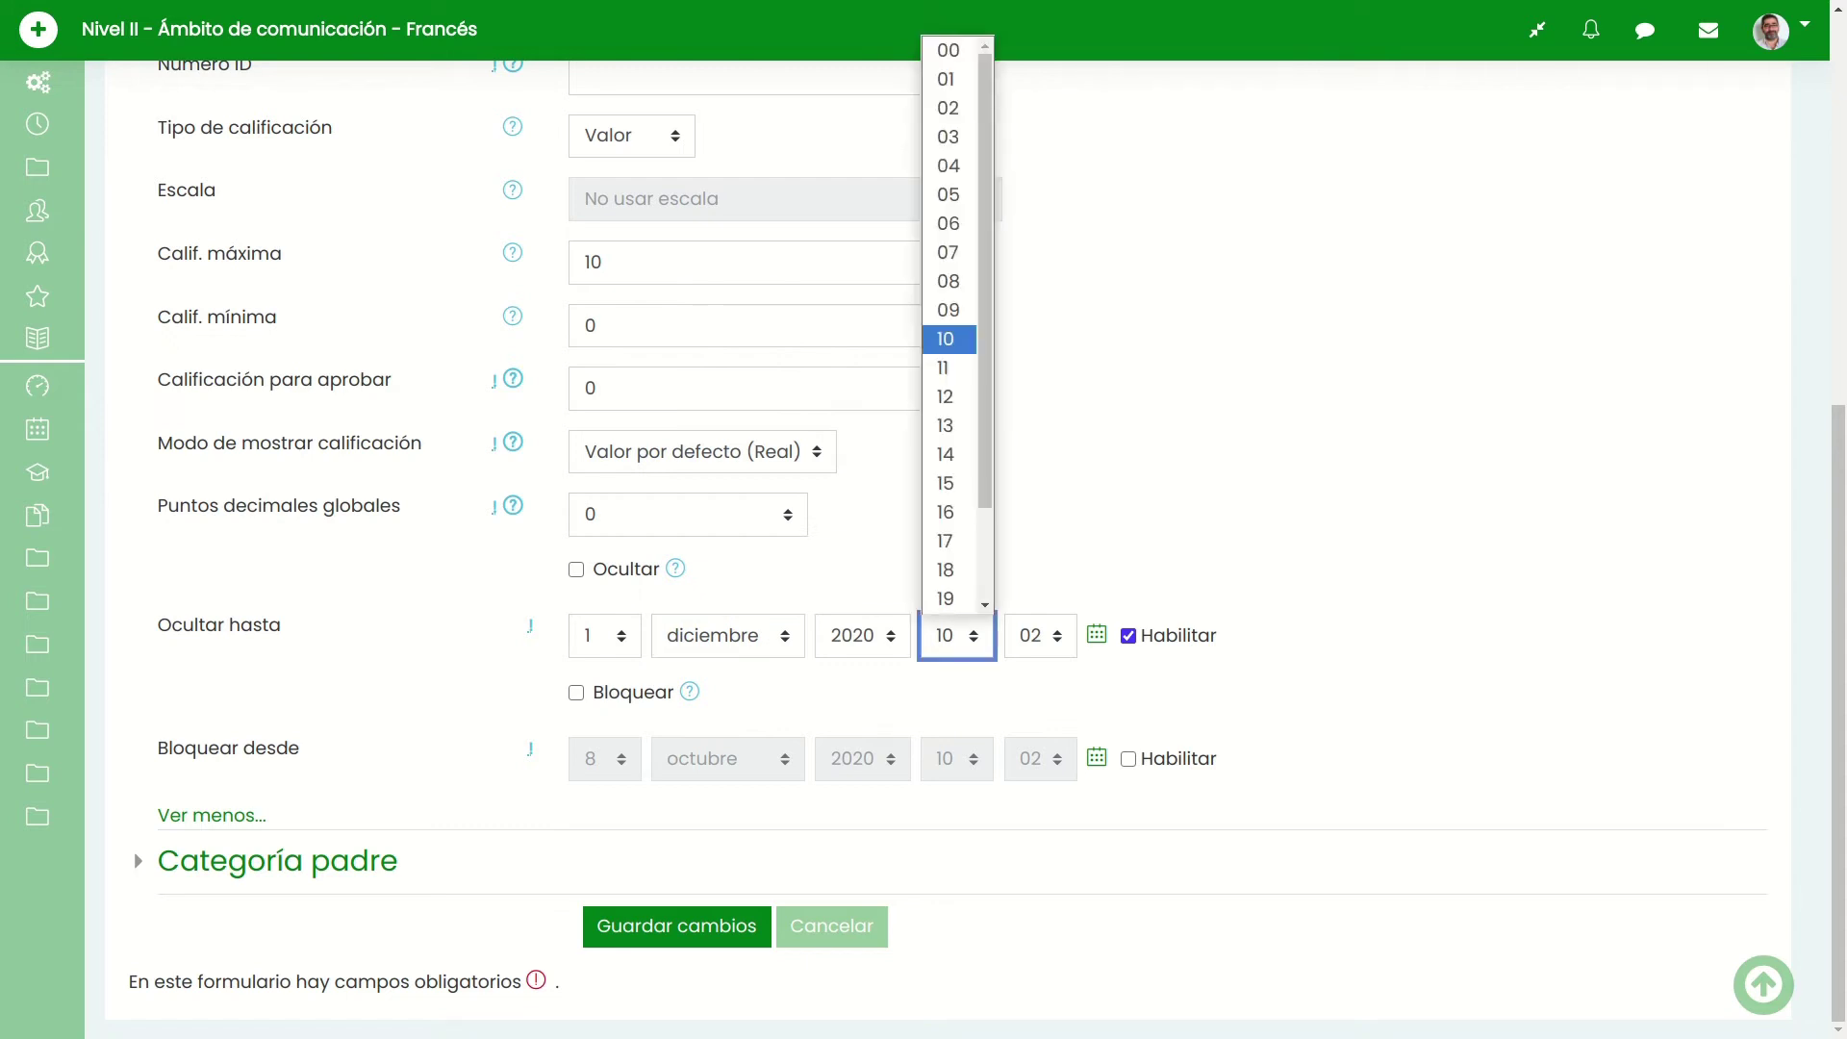
{"action": "left_click", "coordinate": [948, 50]}
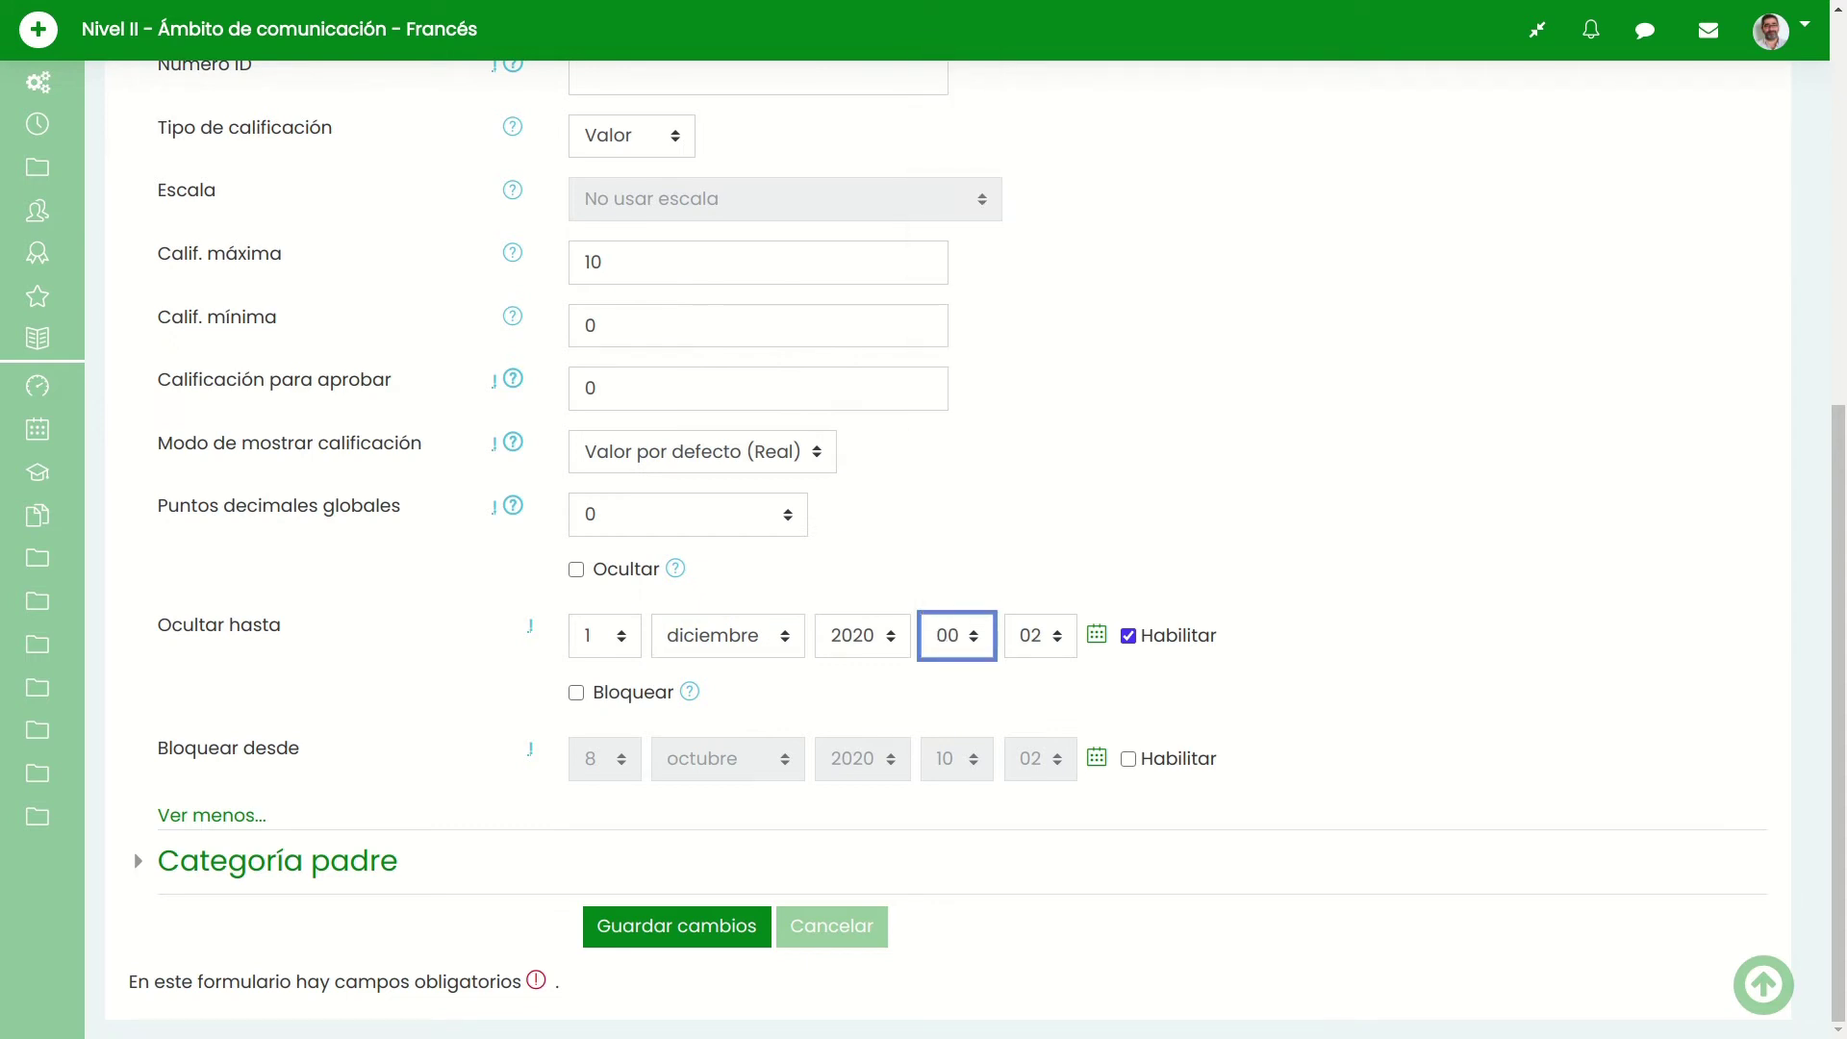
{"action": "left_click", "coordinate": [1040, 636]}
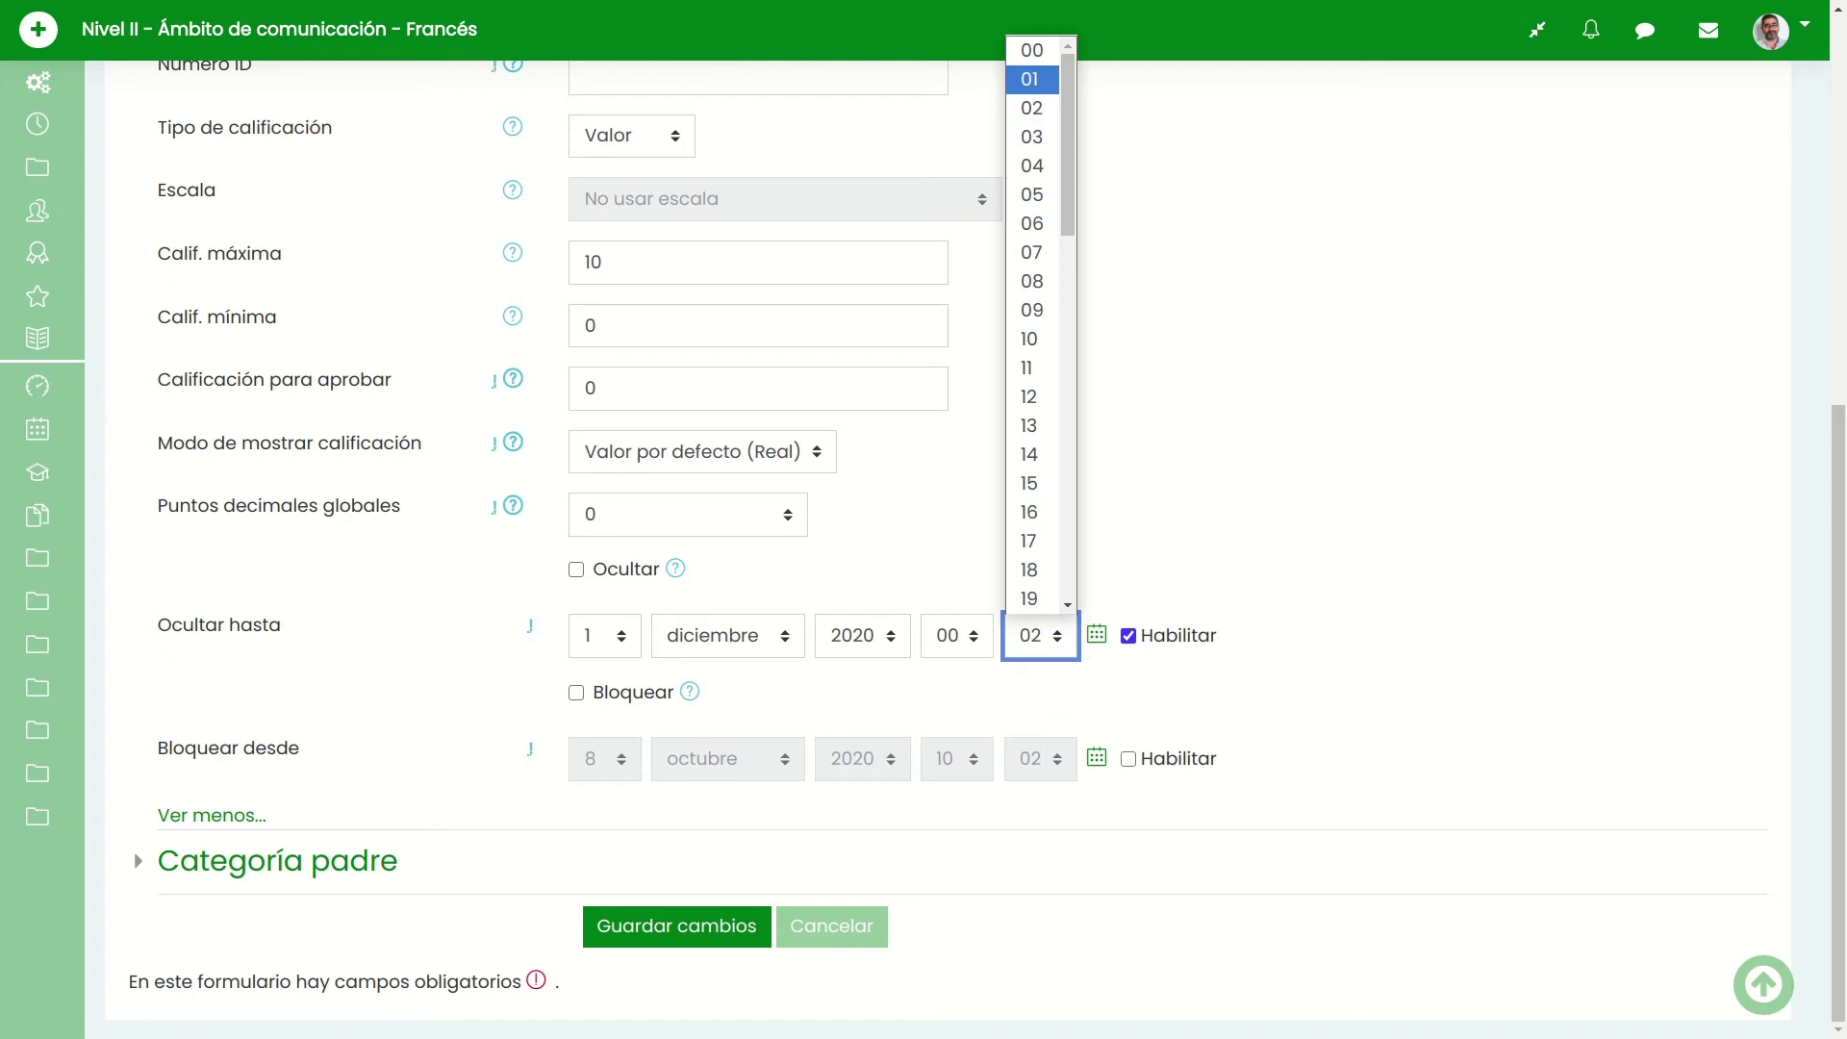
{"action": "left_click", "coordinate": [1031, 50]}
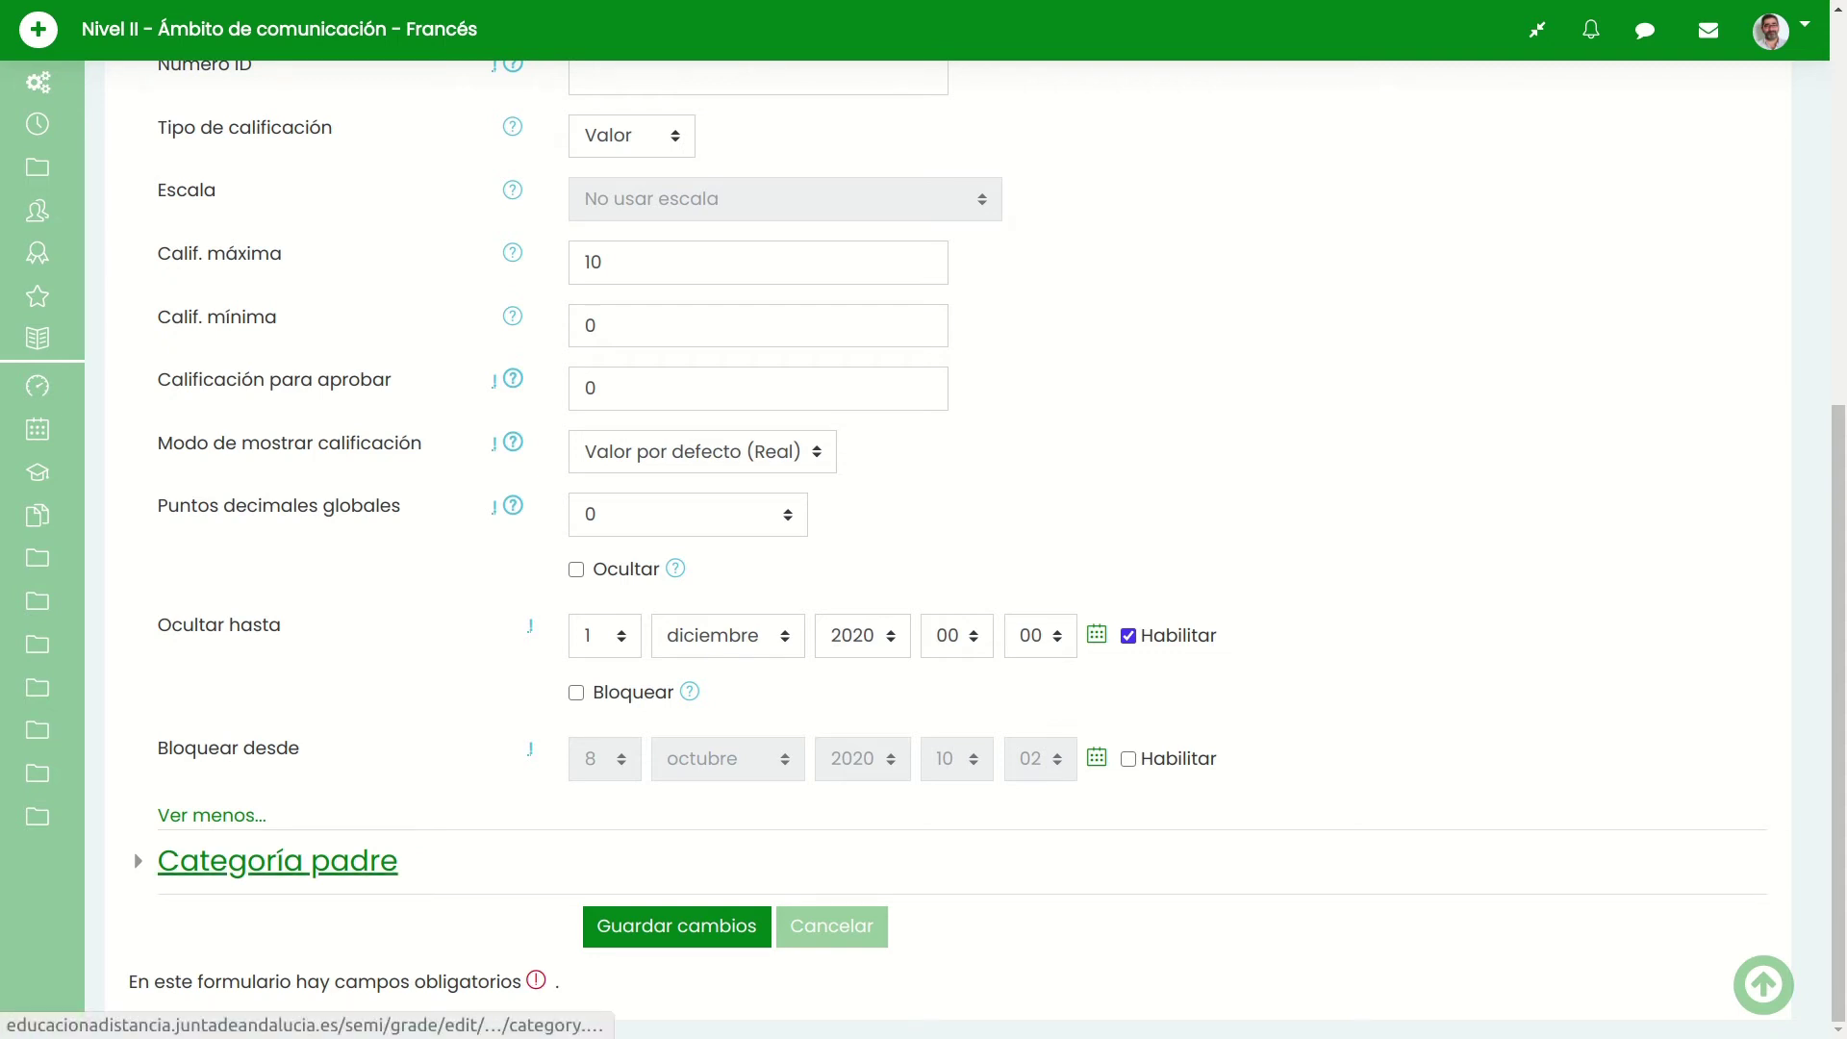
- Keep "Nivel II - Ámbito de comunicación - Francés" as the parent category of Trimestre 1 and save the new category
{"action": "left_click", "coordinate": [277, 859]}
{"action": "scroll", "coordinate": [277, 860], "scroll_direction": "down", "scroll_amount": 2}
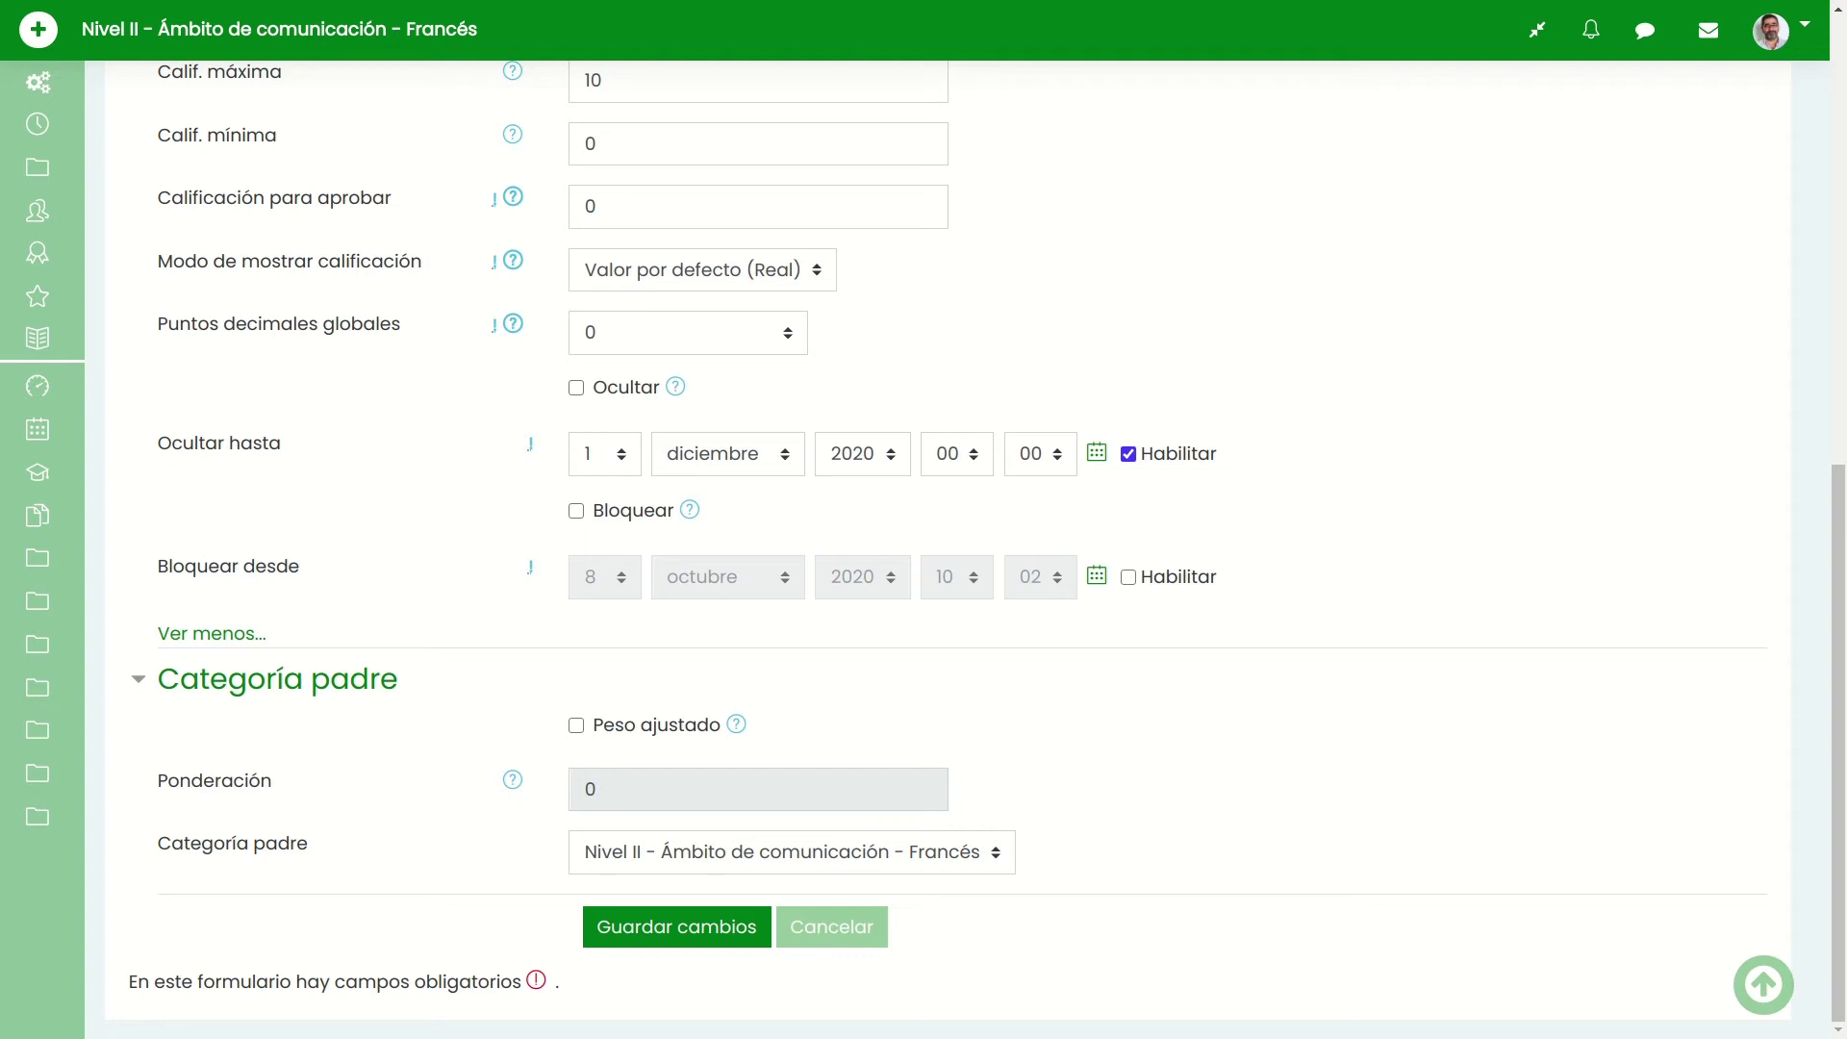
{"action": "left_click", "coordinate": [791, 853]}
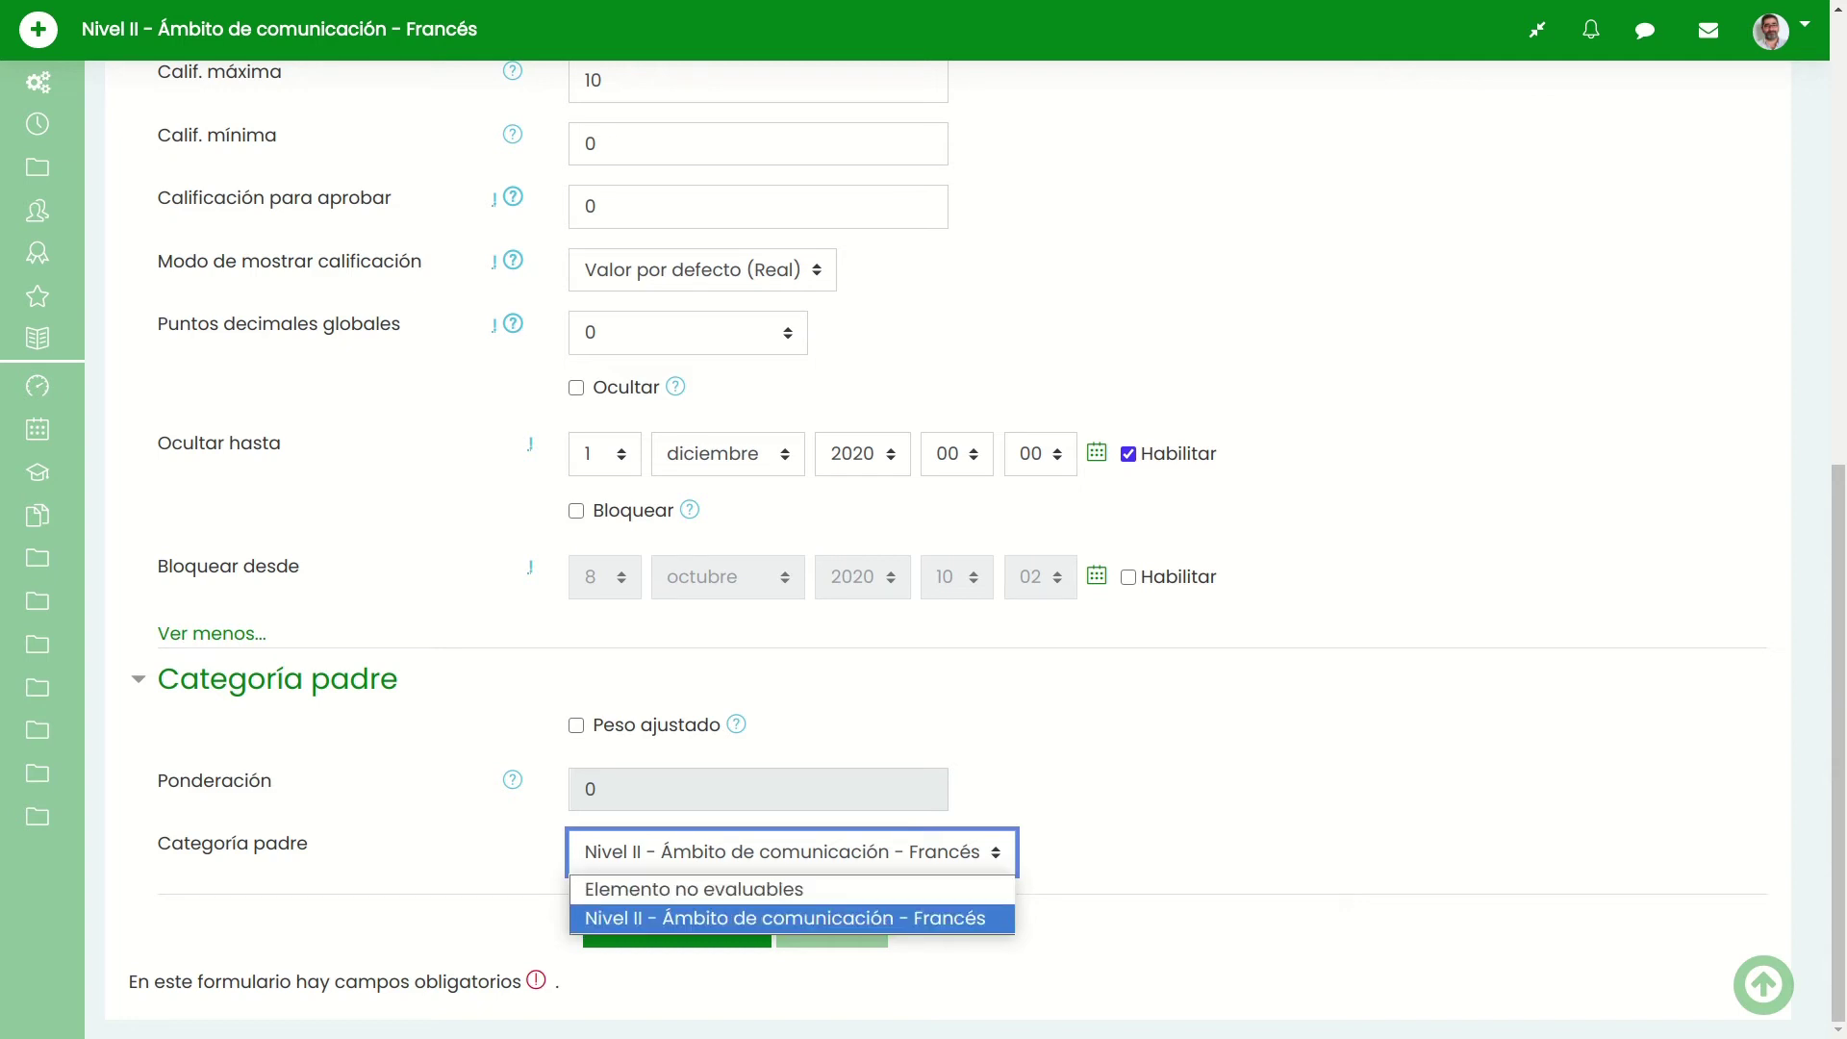
{"action": "key", "text": "Up"}
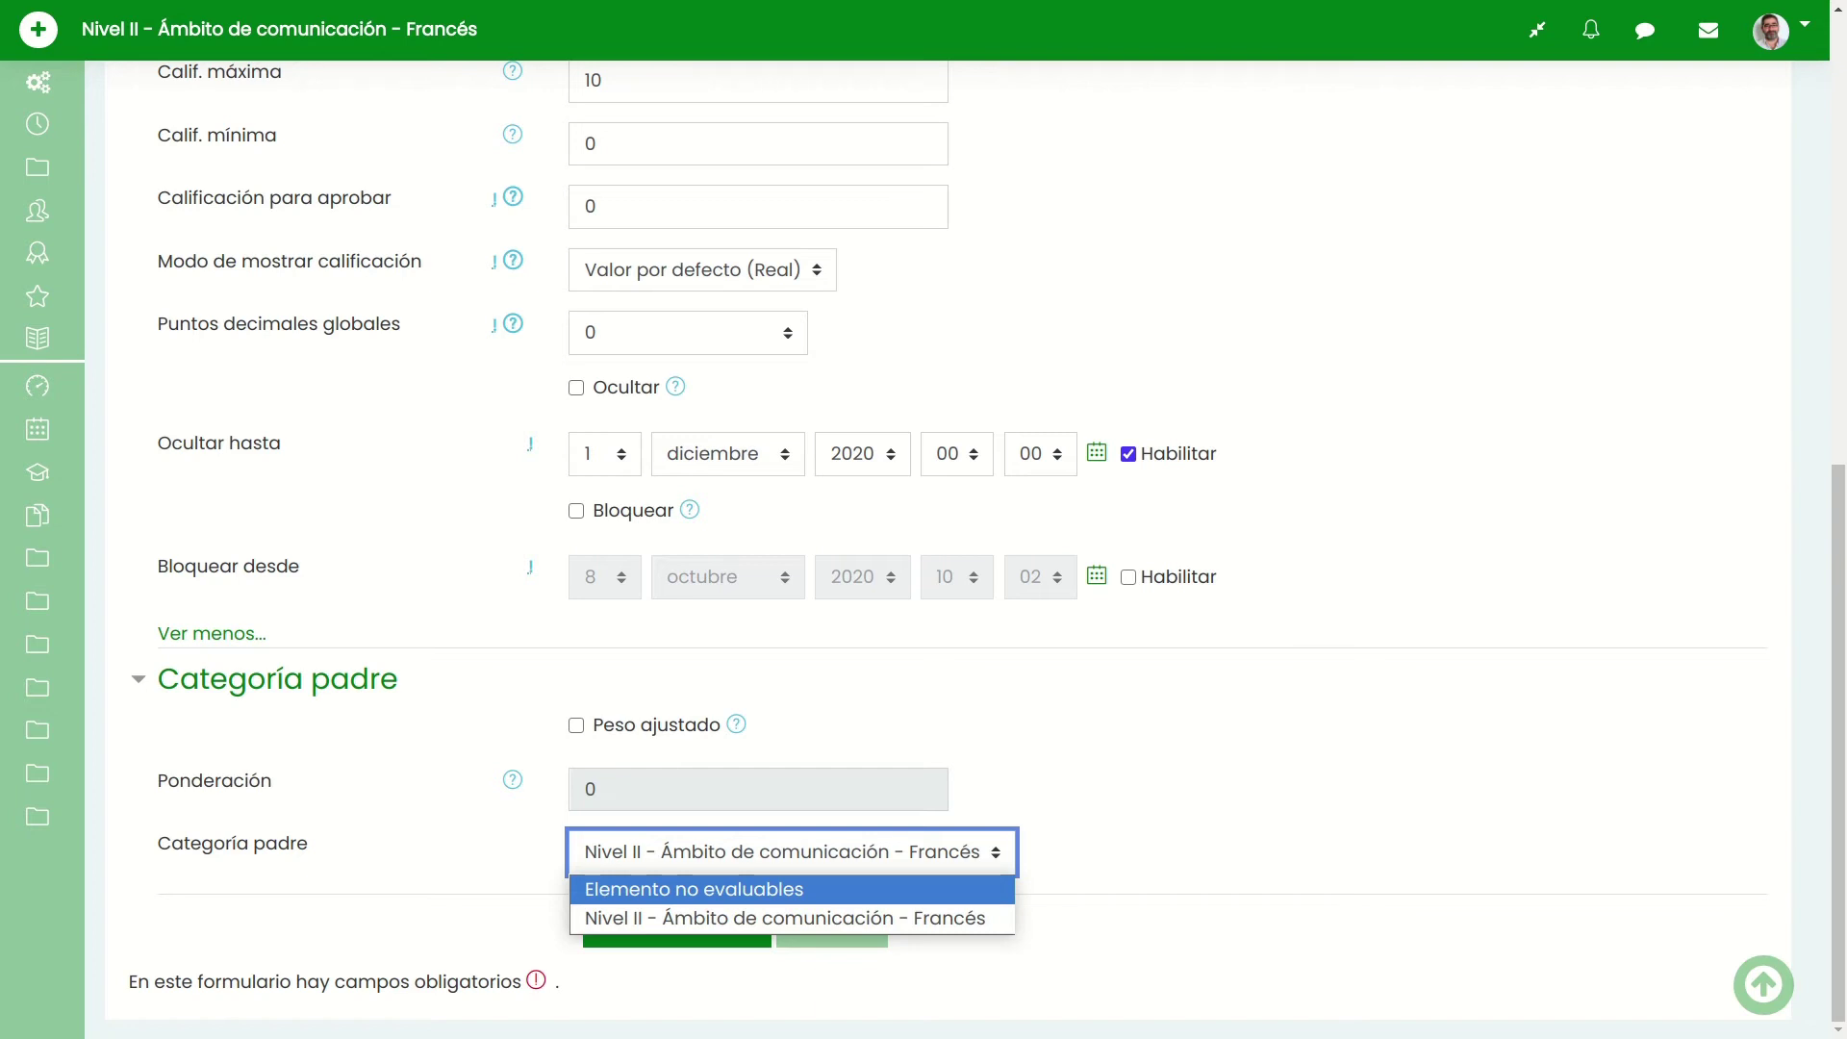
{"action": "key", "text": "Down"}
{"action": "key", "text": "Return"}
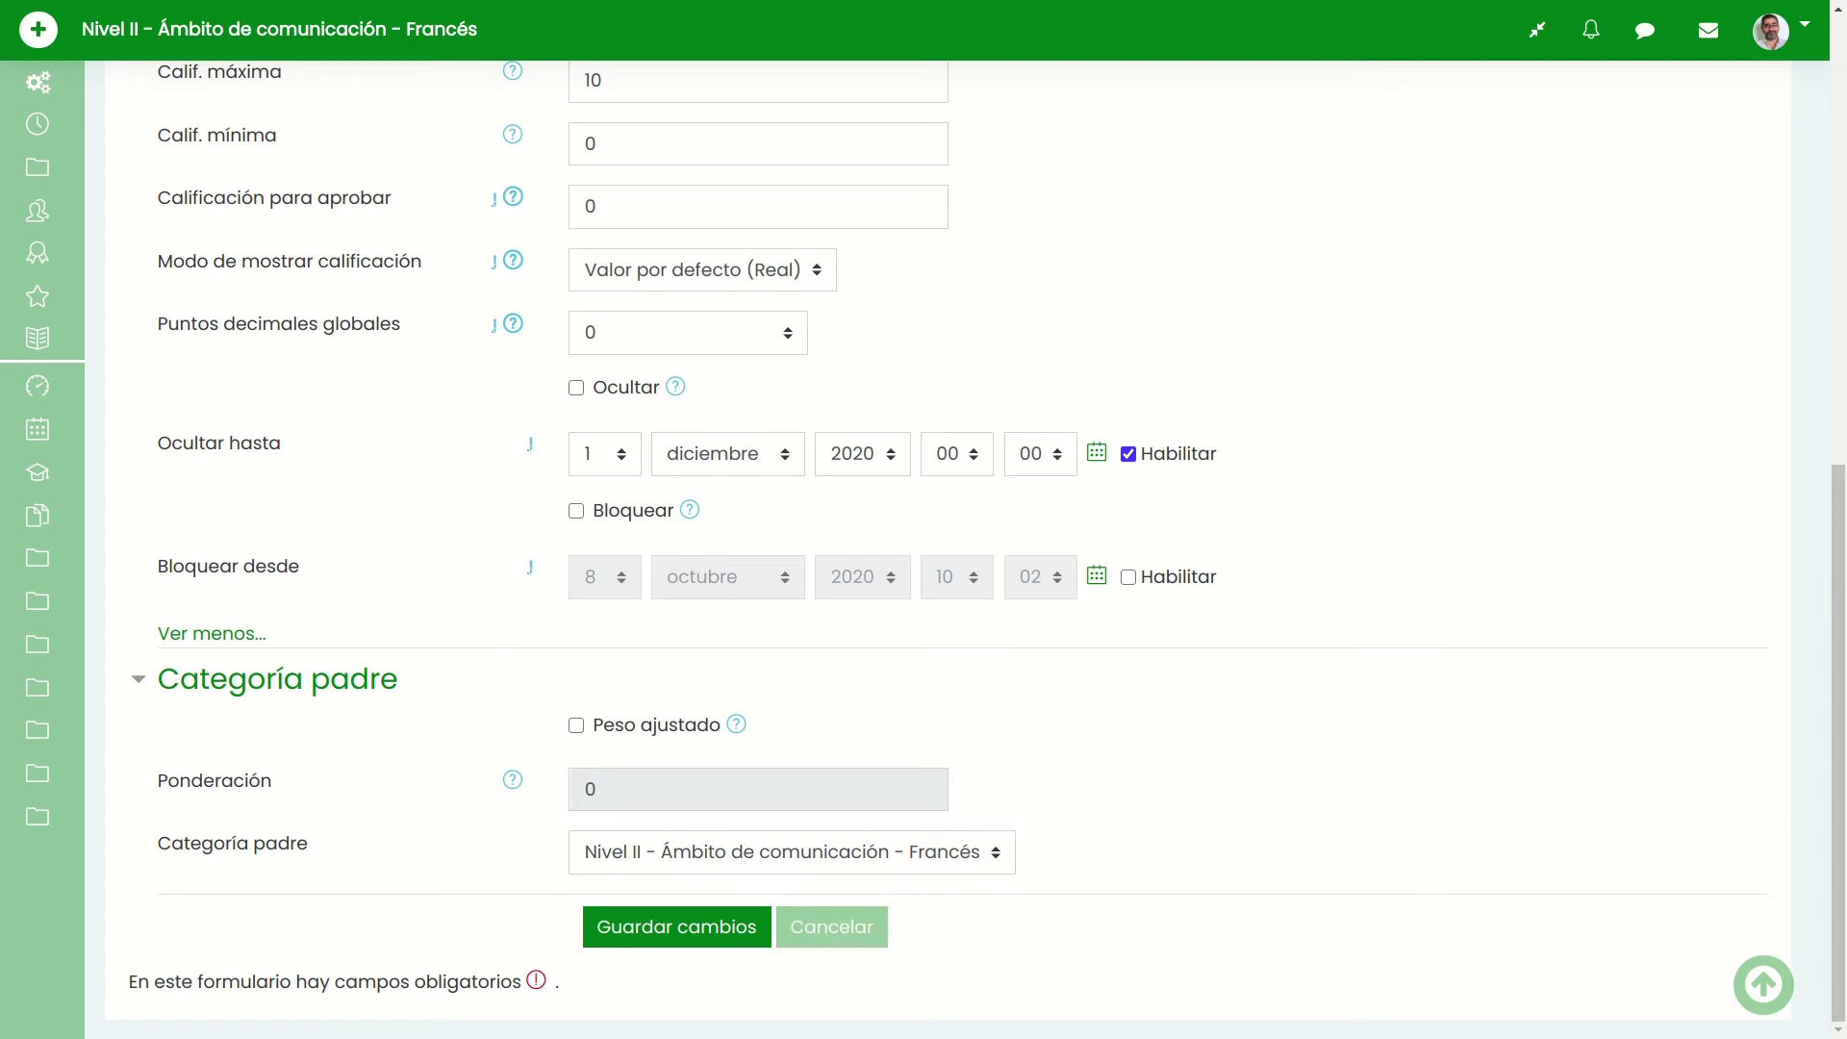
{"action": "left_click", "coordinate": [677, 928]}
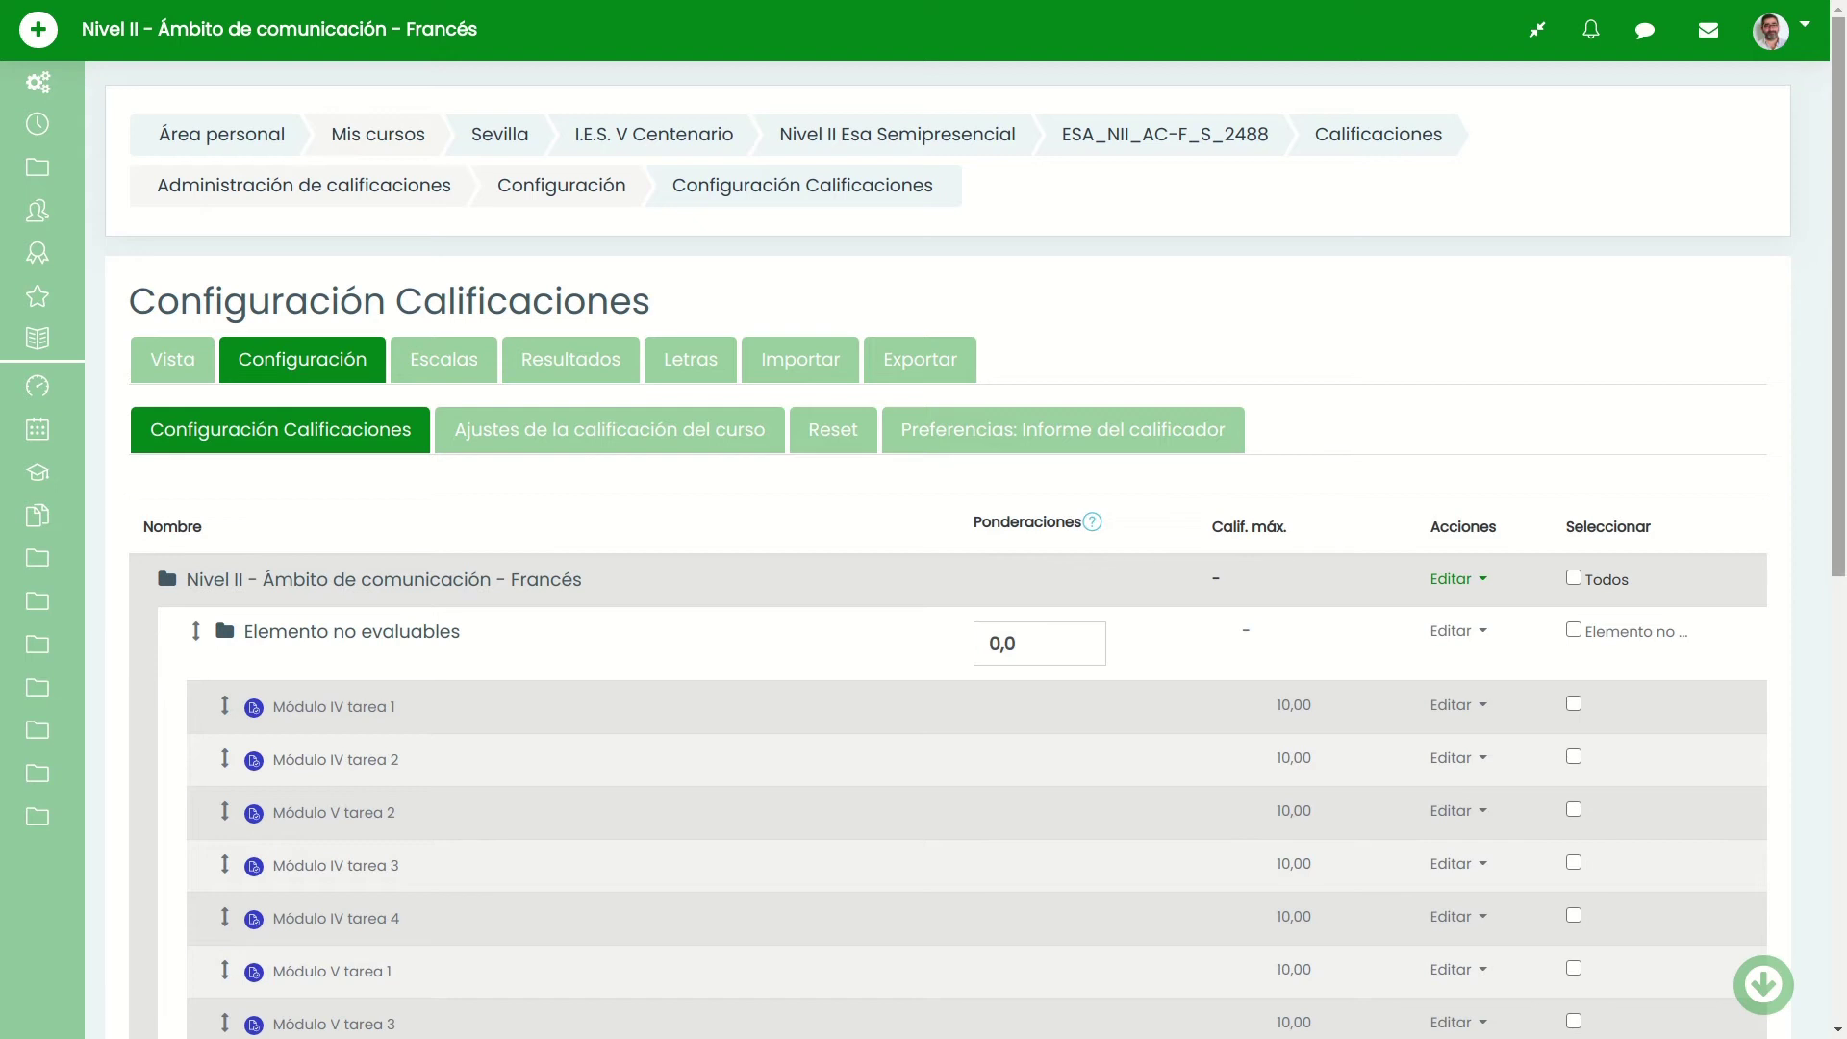
- Move the "Elemento no evaluables" category directly after Trimestre 1 and save the gradebook setup
{"action": "scroll", "coordinate": [961, 578], "scroll_direction": "down", "scroll_amount": 1}
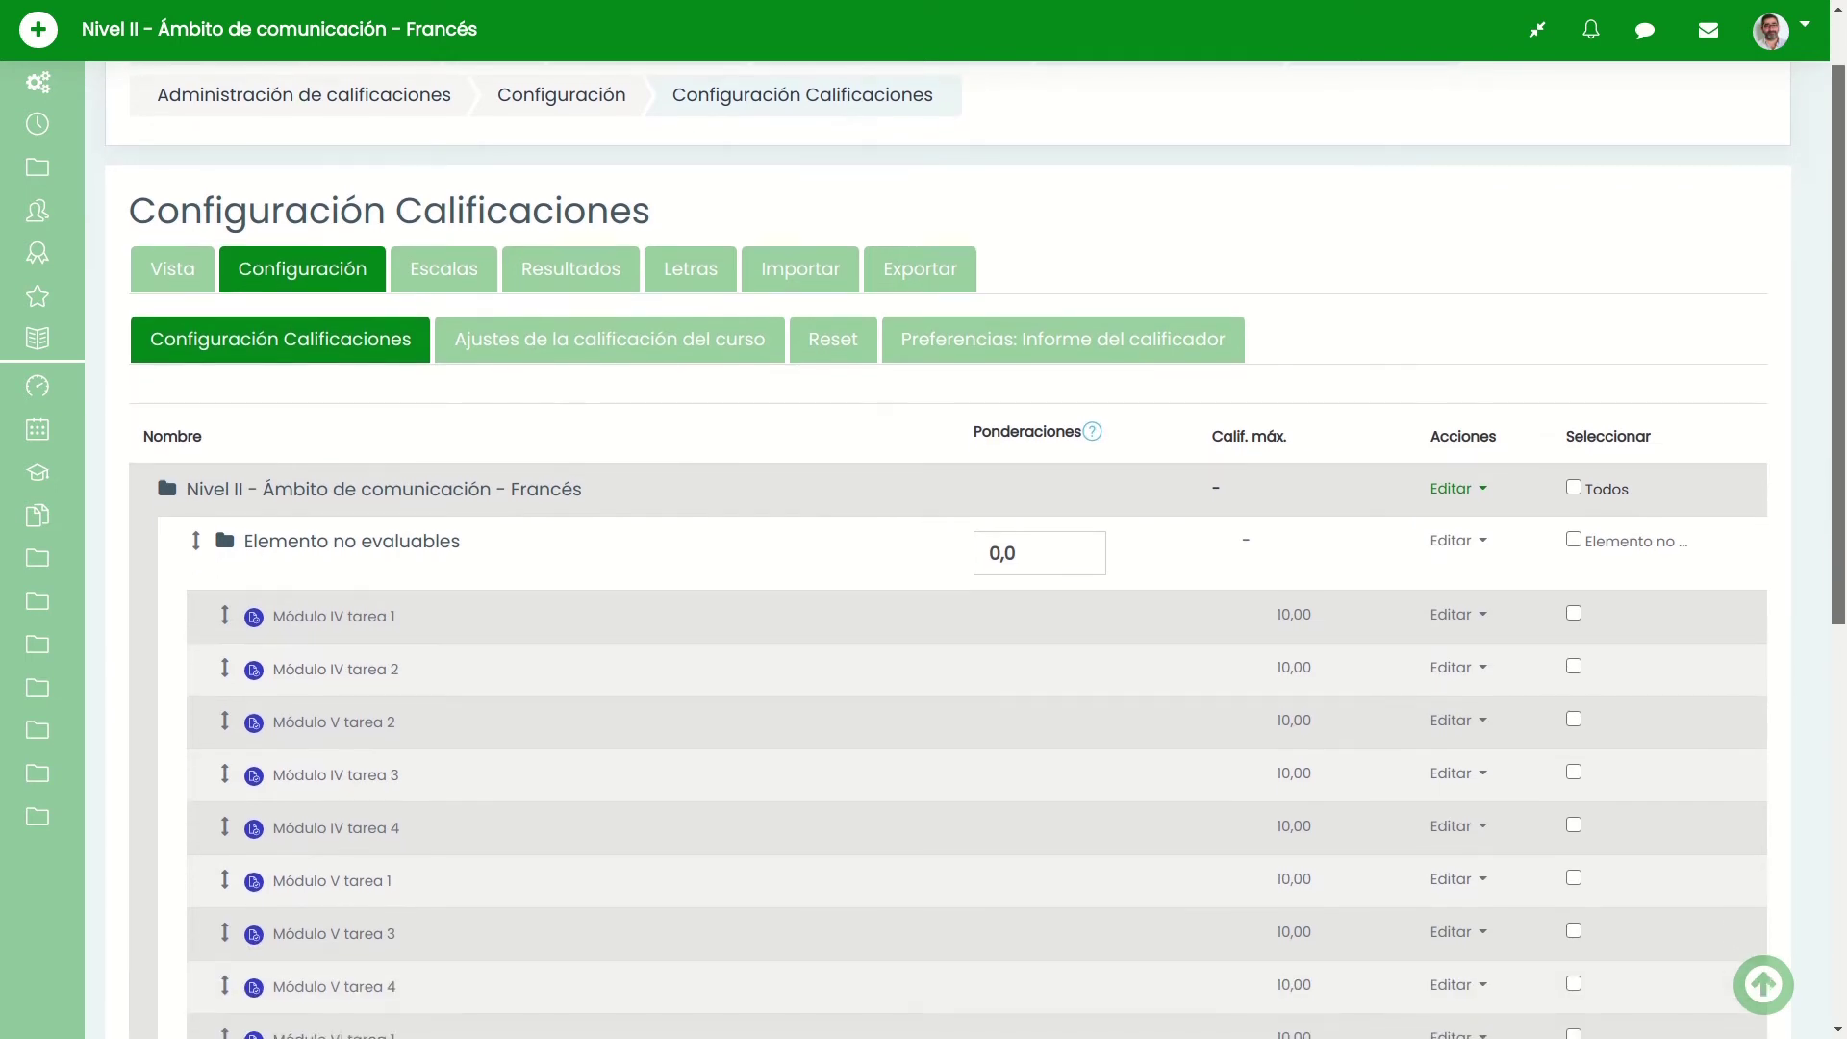
{"action": "scroll", "coordinate": [962, 578], "scroll_direction": "down", "scroll_amount": 4}
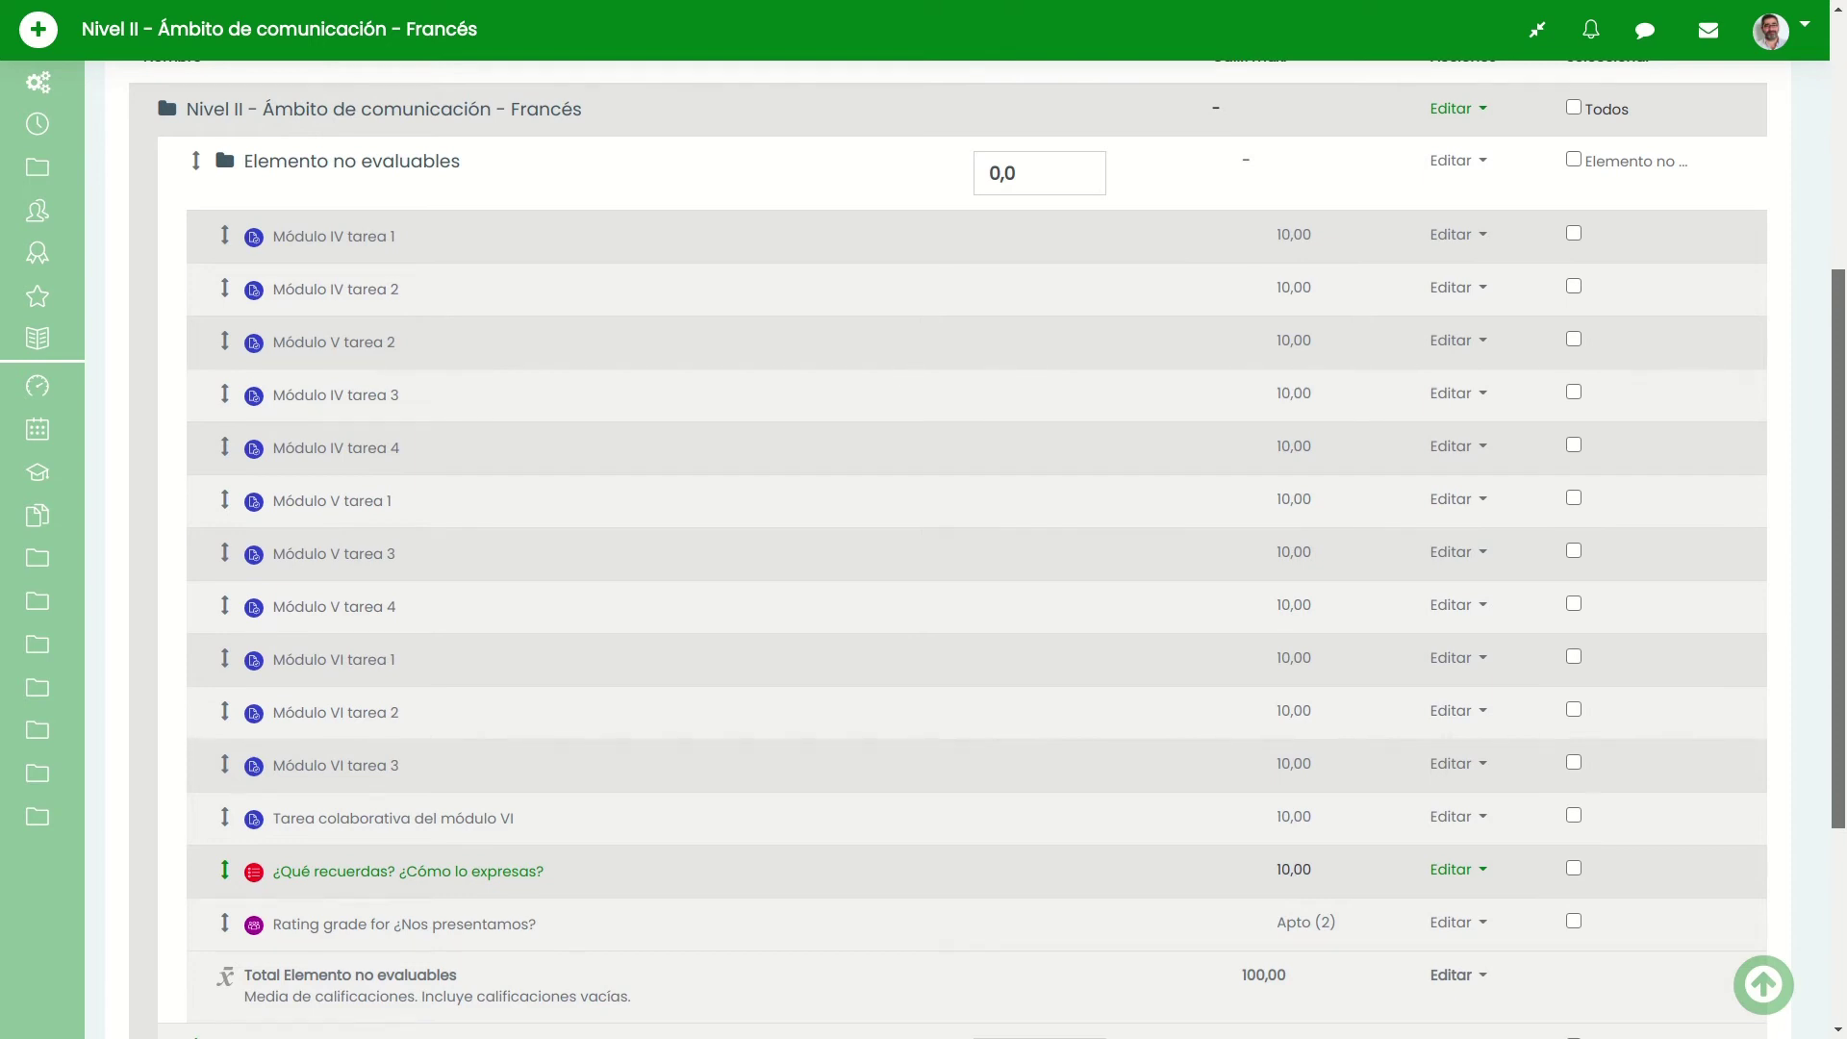
{"action": "scroll", "coordinate": [923, 539], "scroll_direction": "down", "scroll_amount": 4}
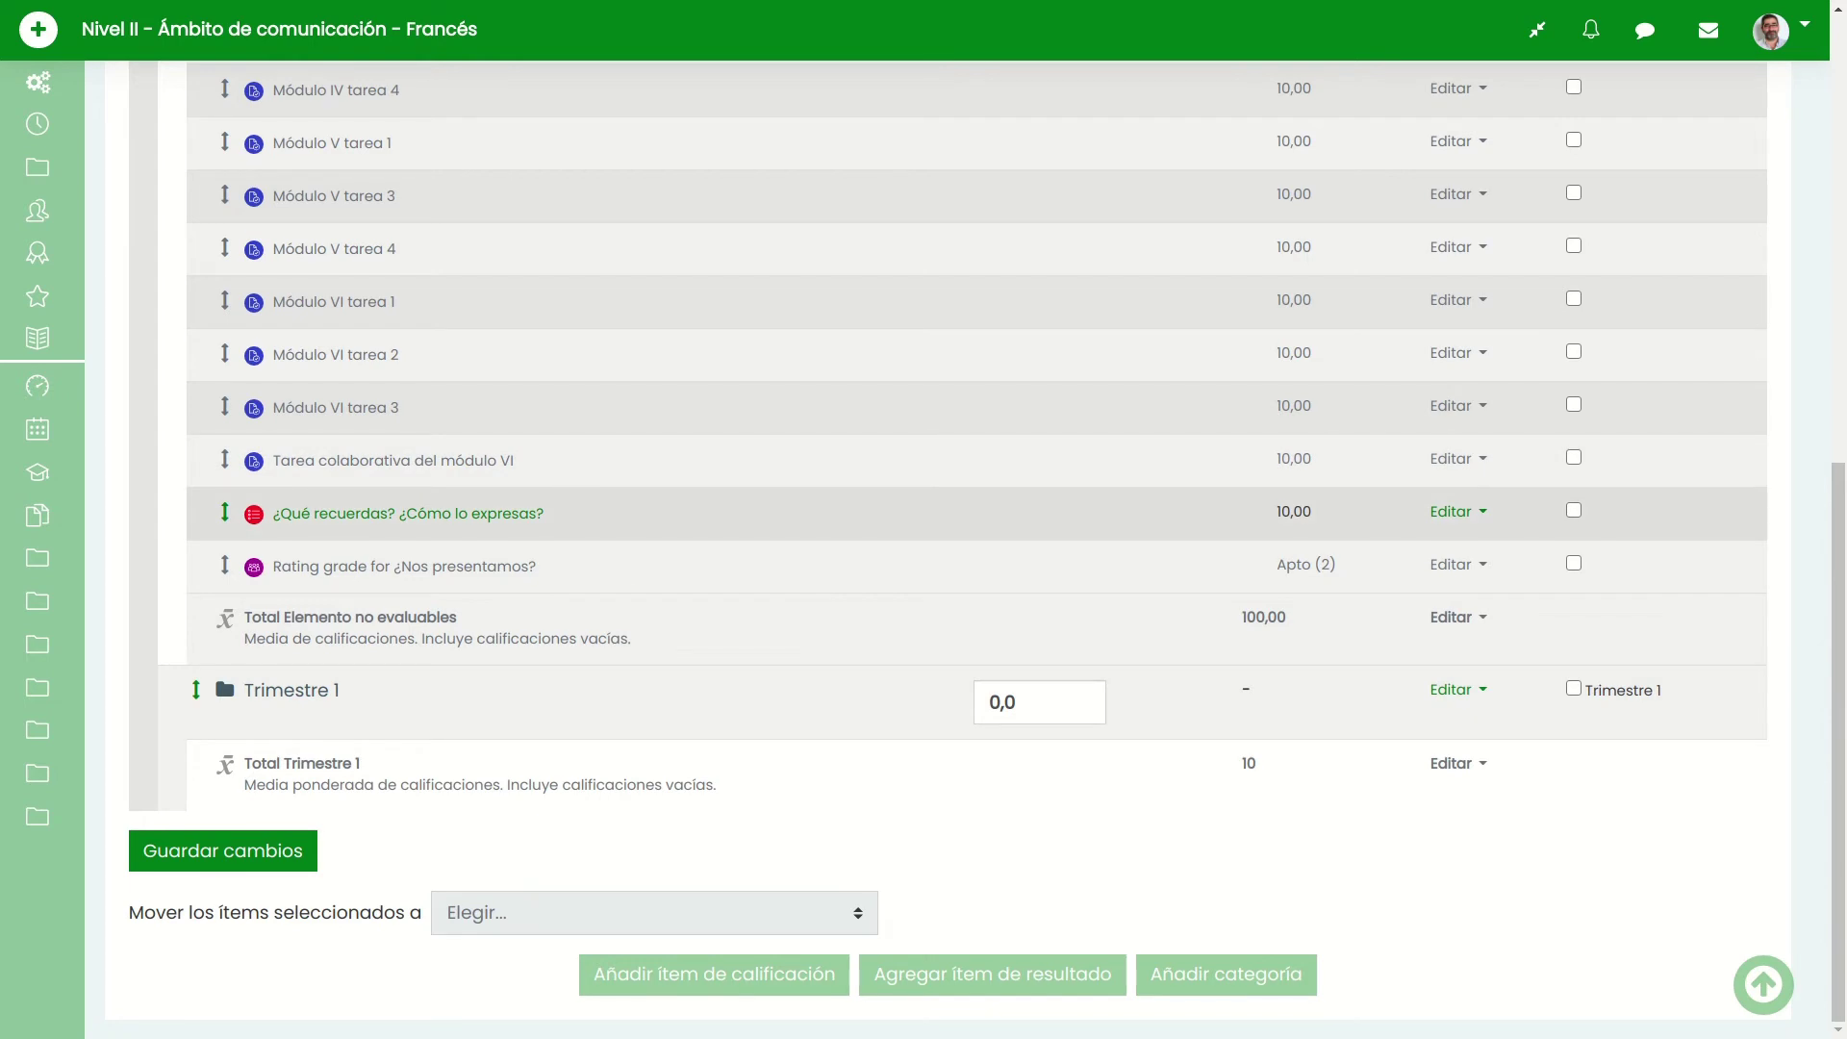
{"action": "scroll", "coordinate": [923, 539], "scroll_direction": "up", "scroll_amount": 7}
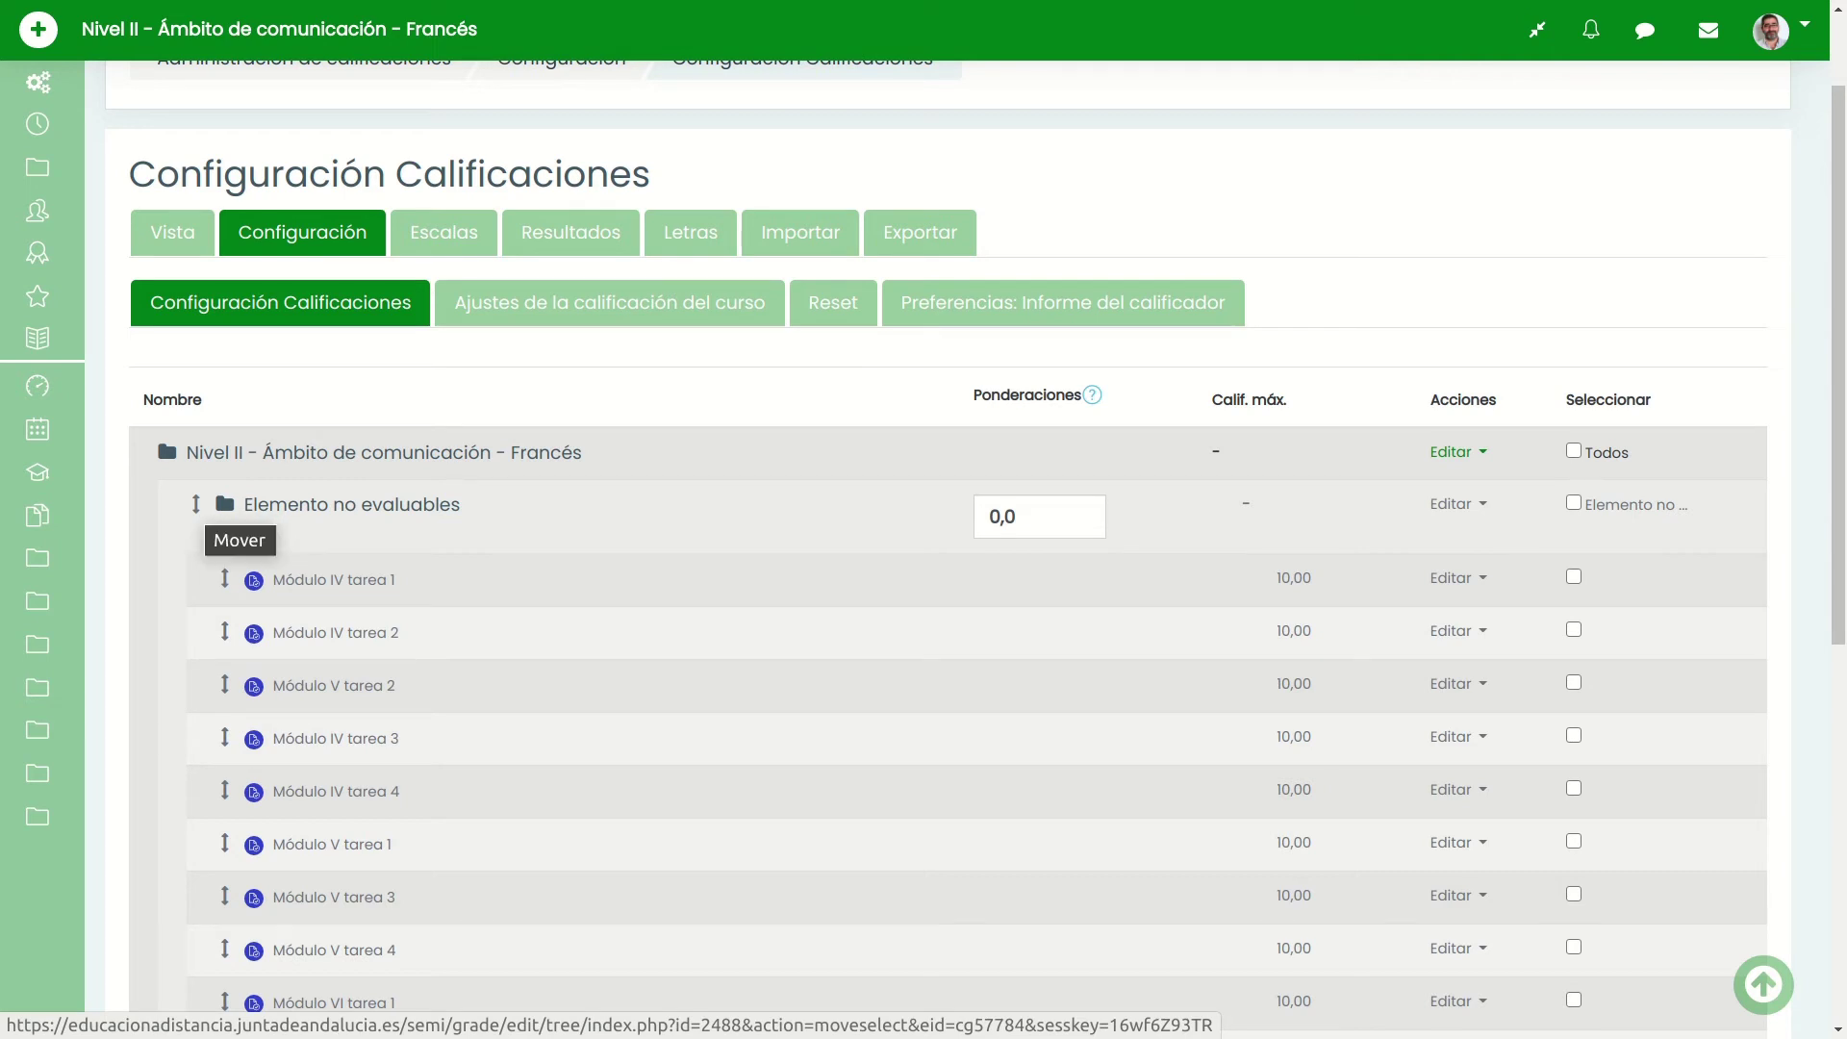
{"action": "left_click", "coordinate": [195, 504]}
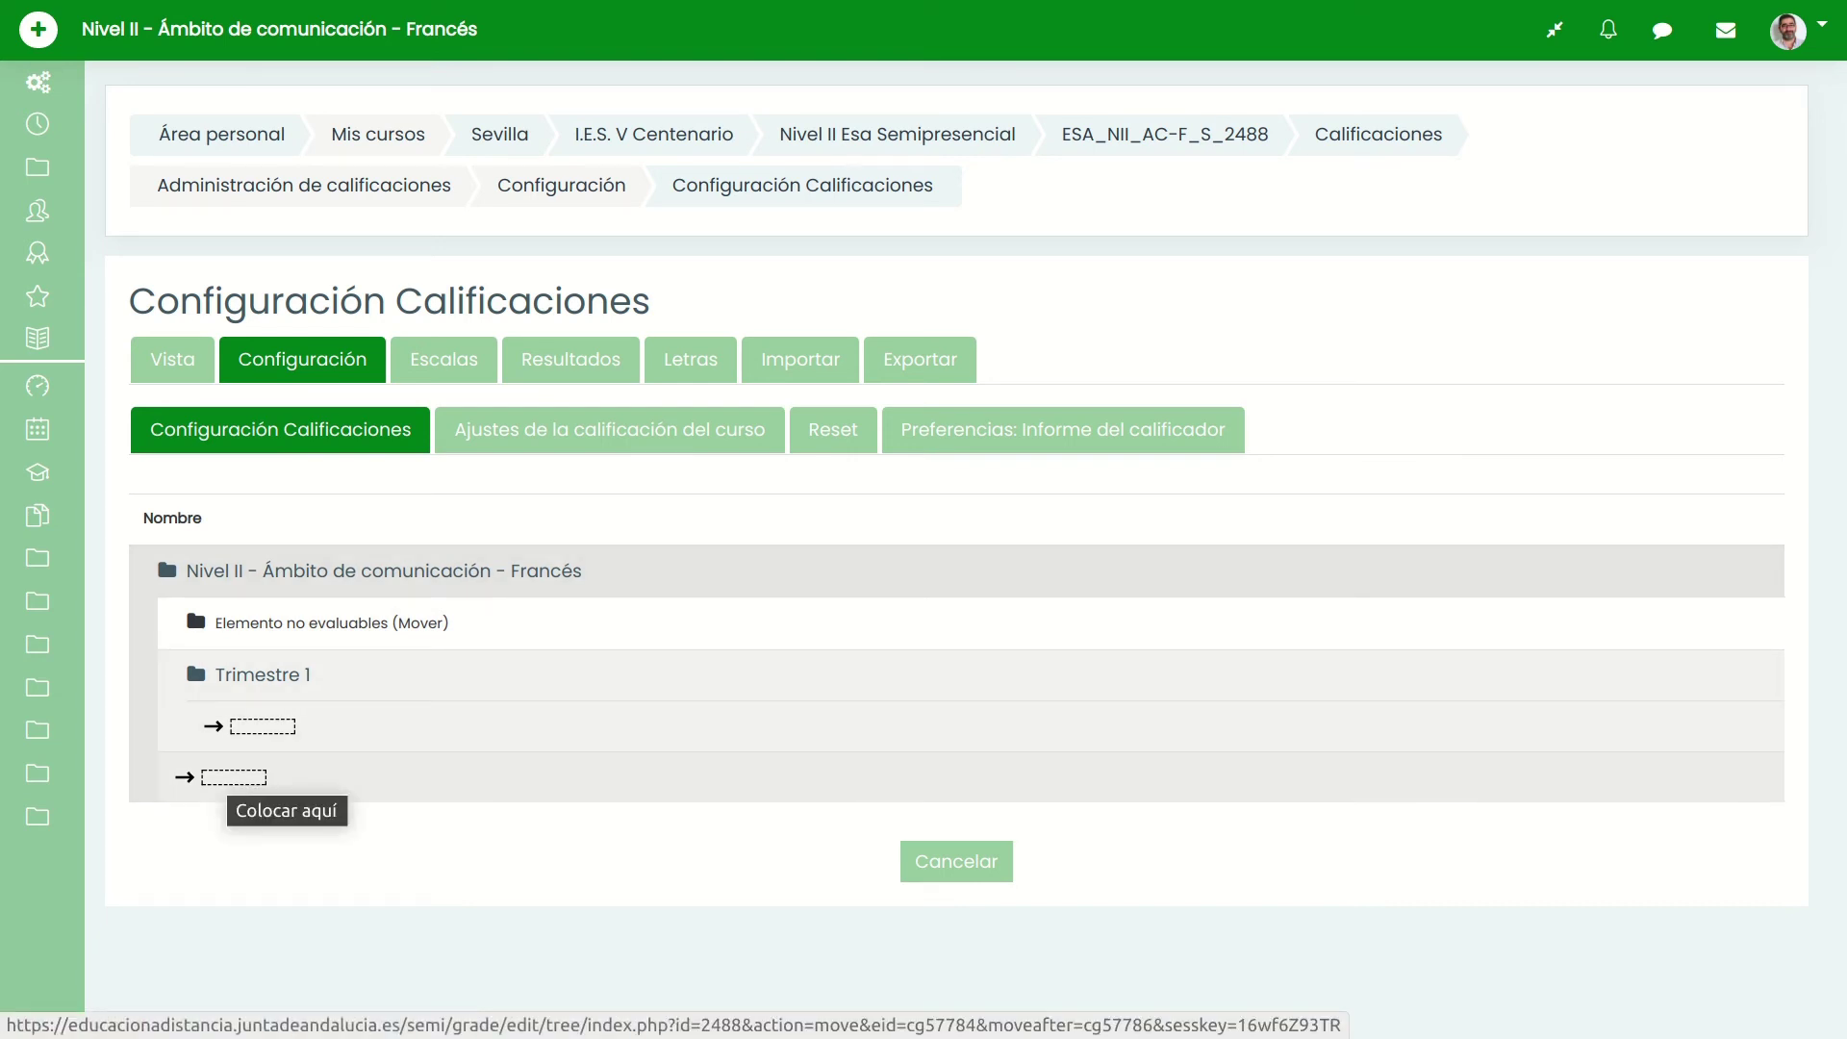
{"action": "left_click", "coordinate": [233, 777]}
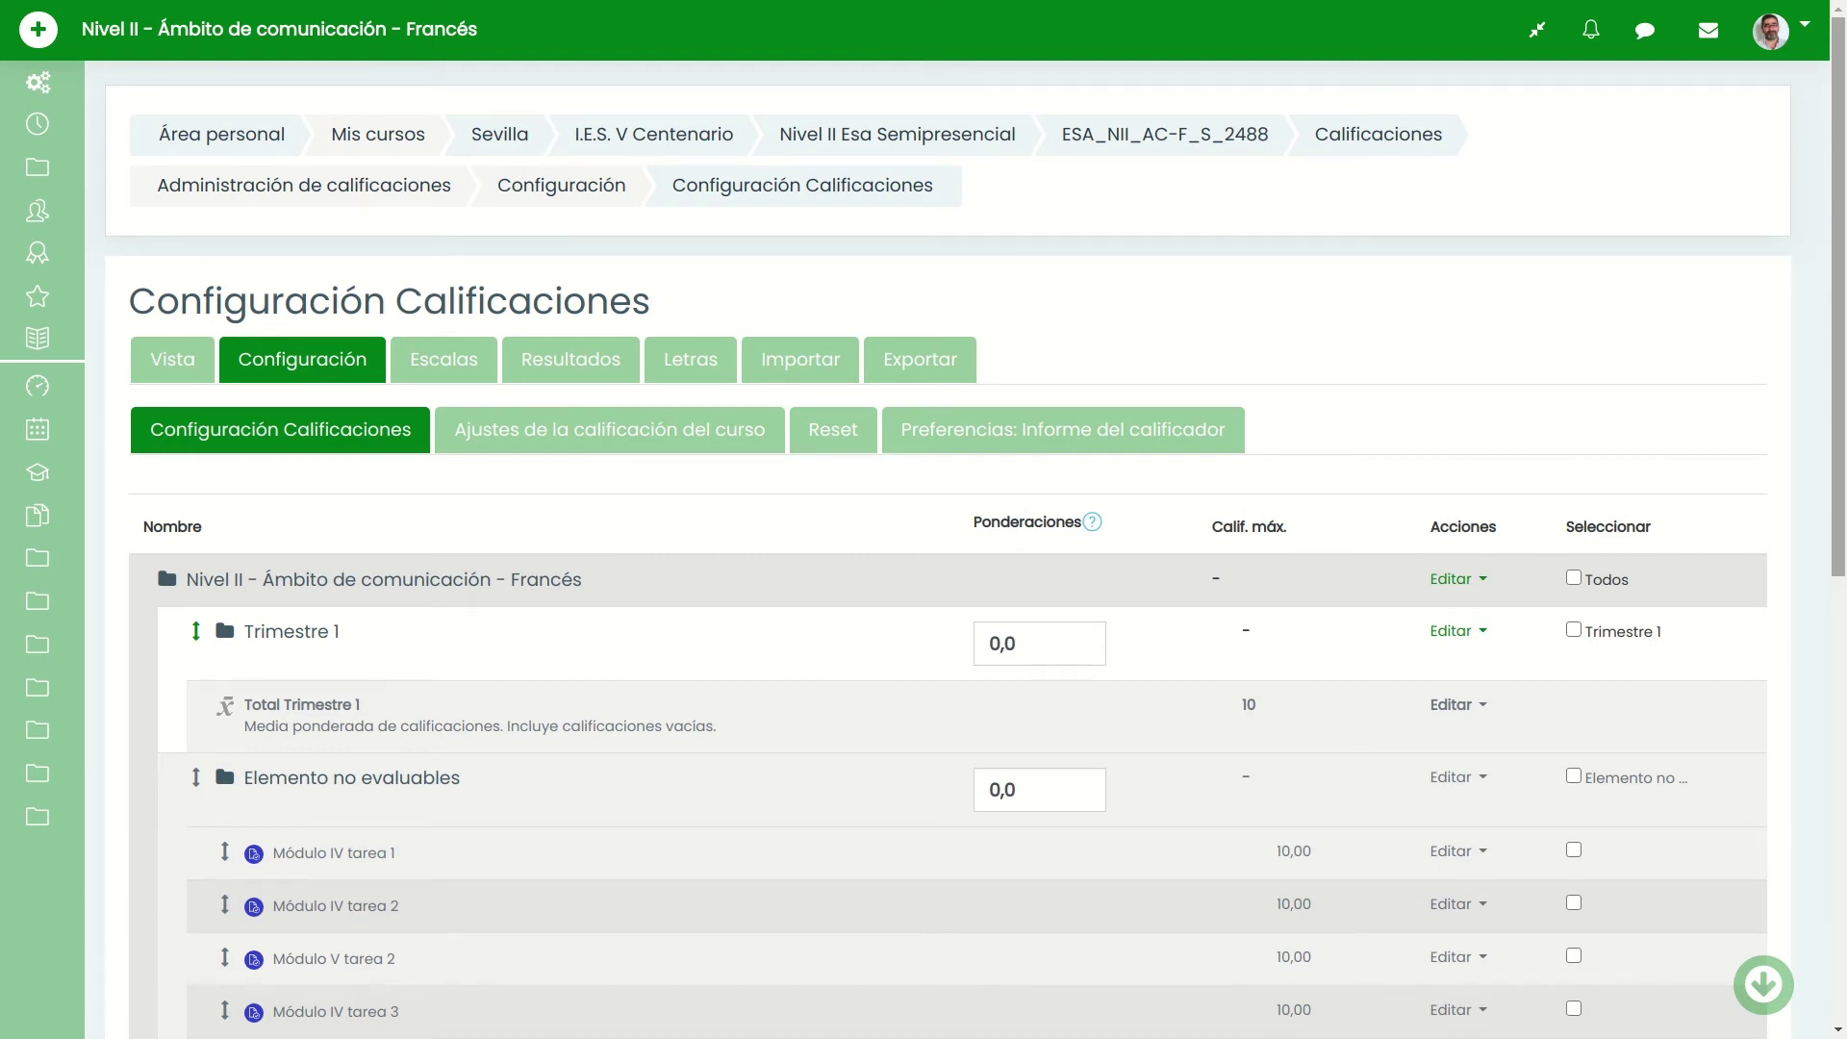
{"action": "scroll", "coordinate": [948, 548], "scroll_direction": "down", "scroll_amount": 8}
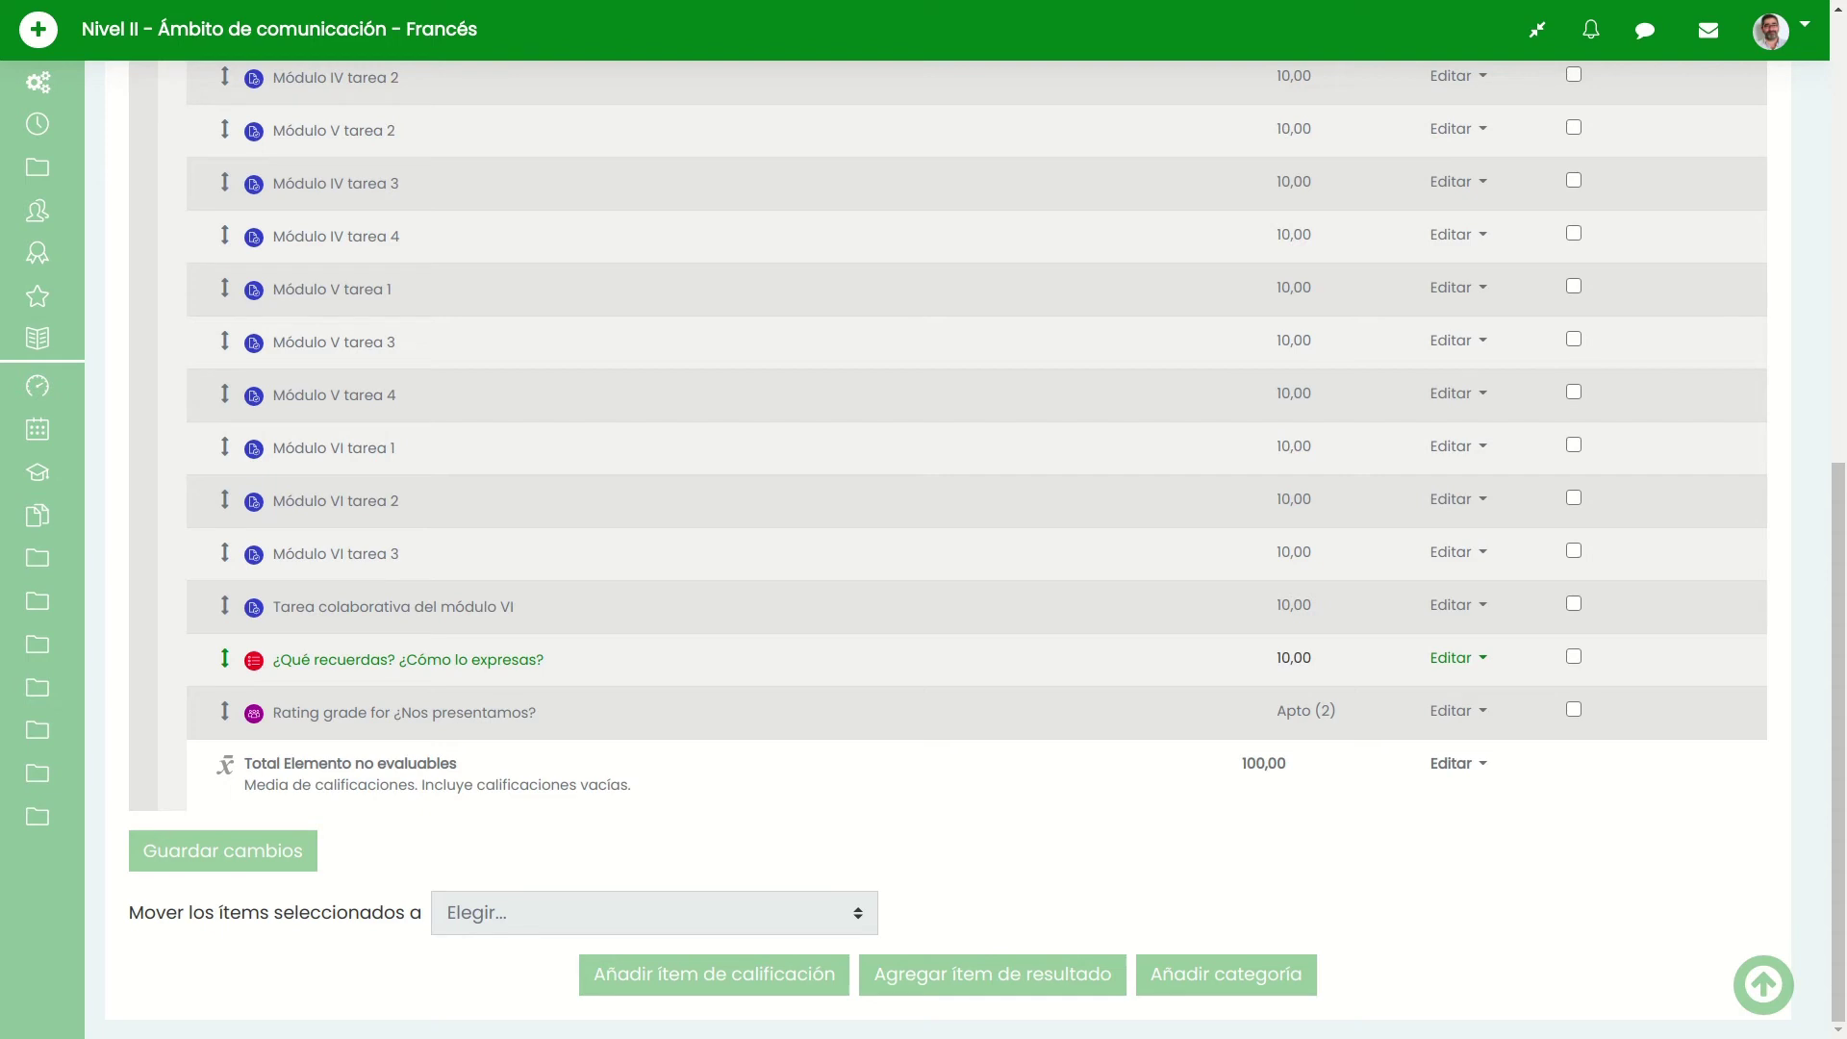
{"action": "left_click", "coordinate": [222, 850]}
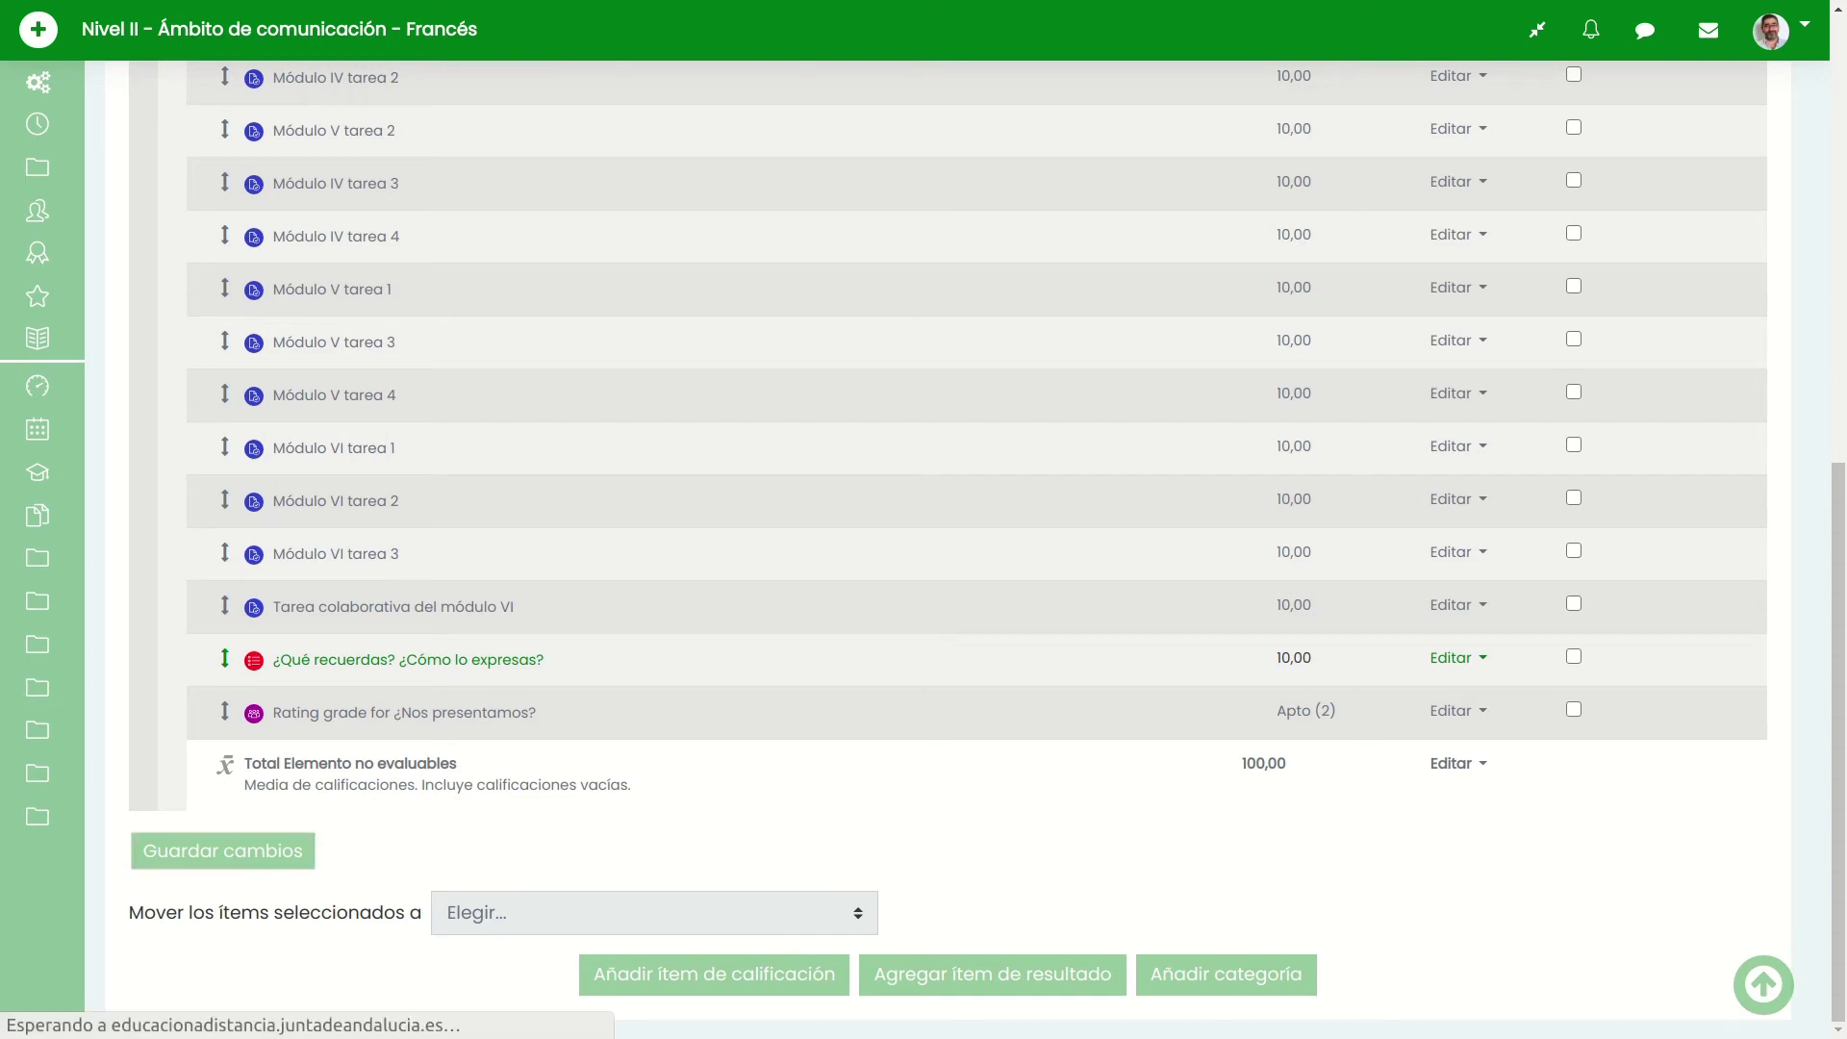
- Start a new grade category and name it "Exámenes T1"
{"action": "scroll", "coordinate": [948, 549], "scroll_direction": "down", "scroll_amount": 2}
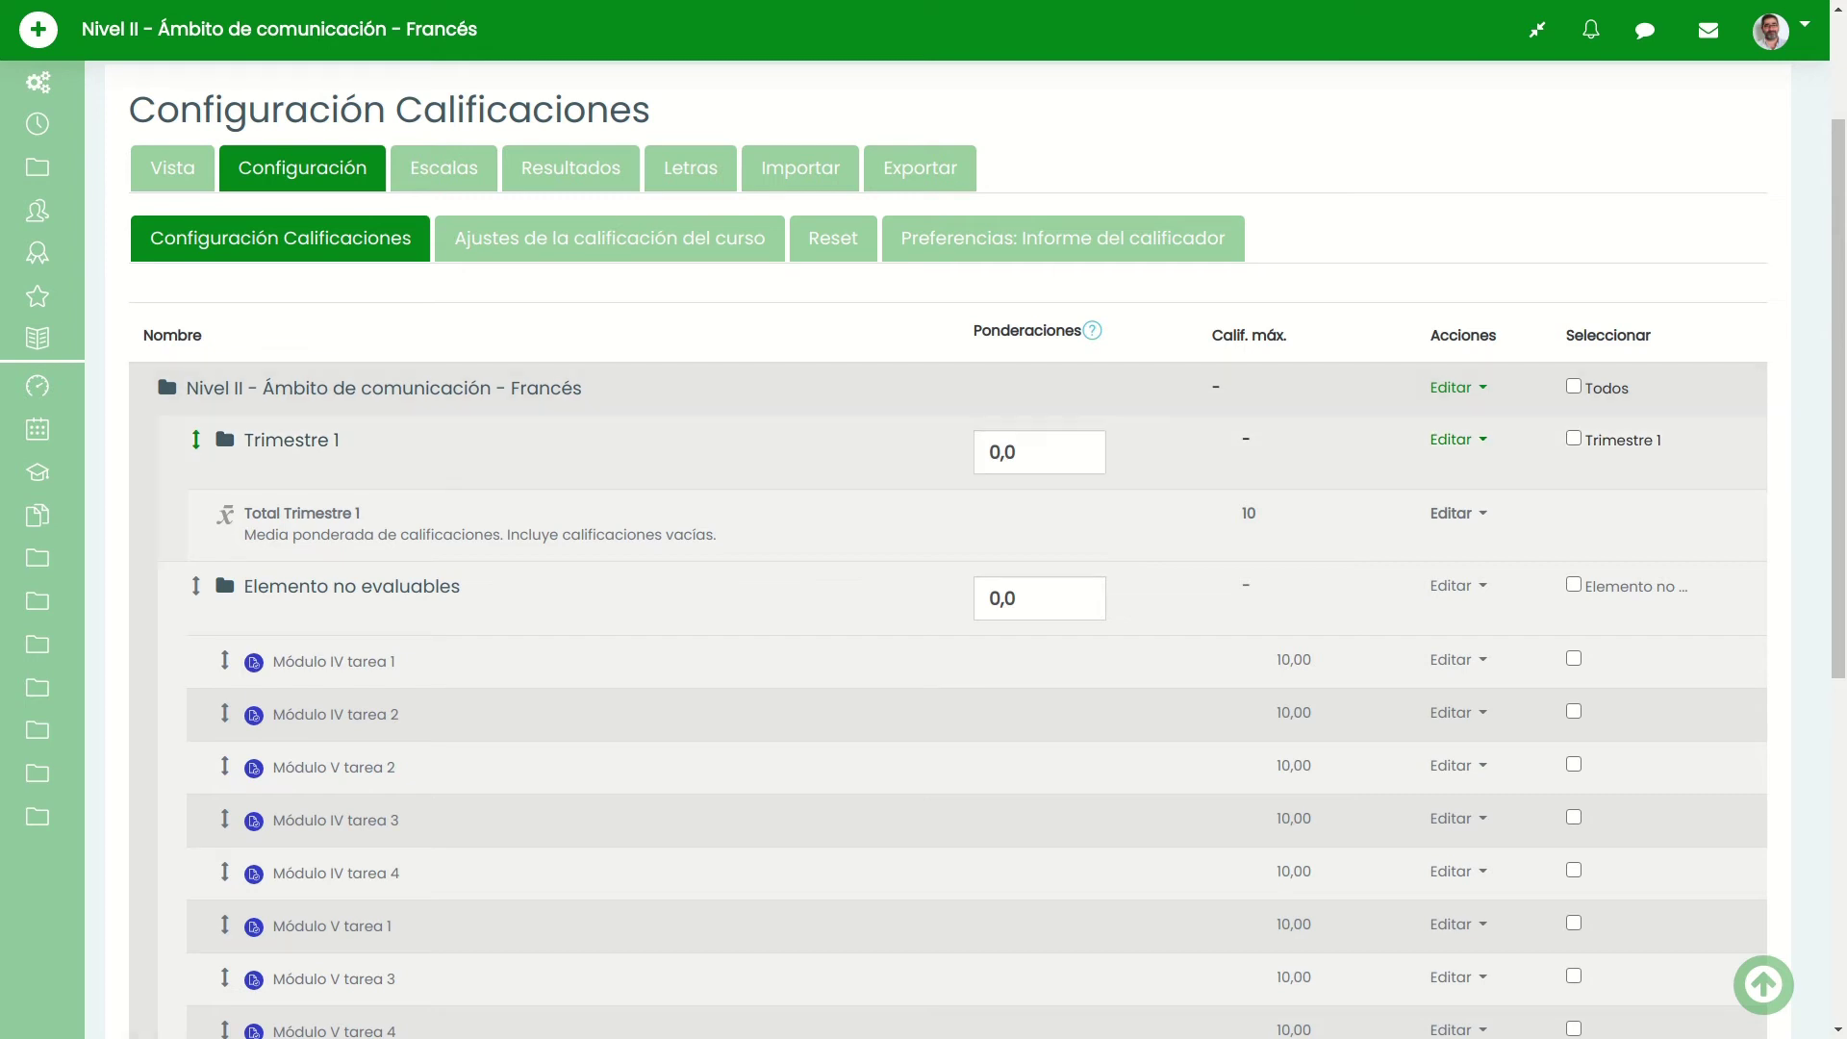
{"action": "scroll", "coordinate": [962, 548], "scroll_direction": "down", "scroll_amount": 1}
{"action": "scroll", "coordinate": [948, 548], "scroll_direction": "down", "scroll_amount": 6}
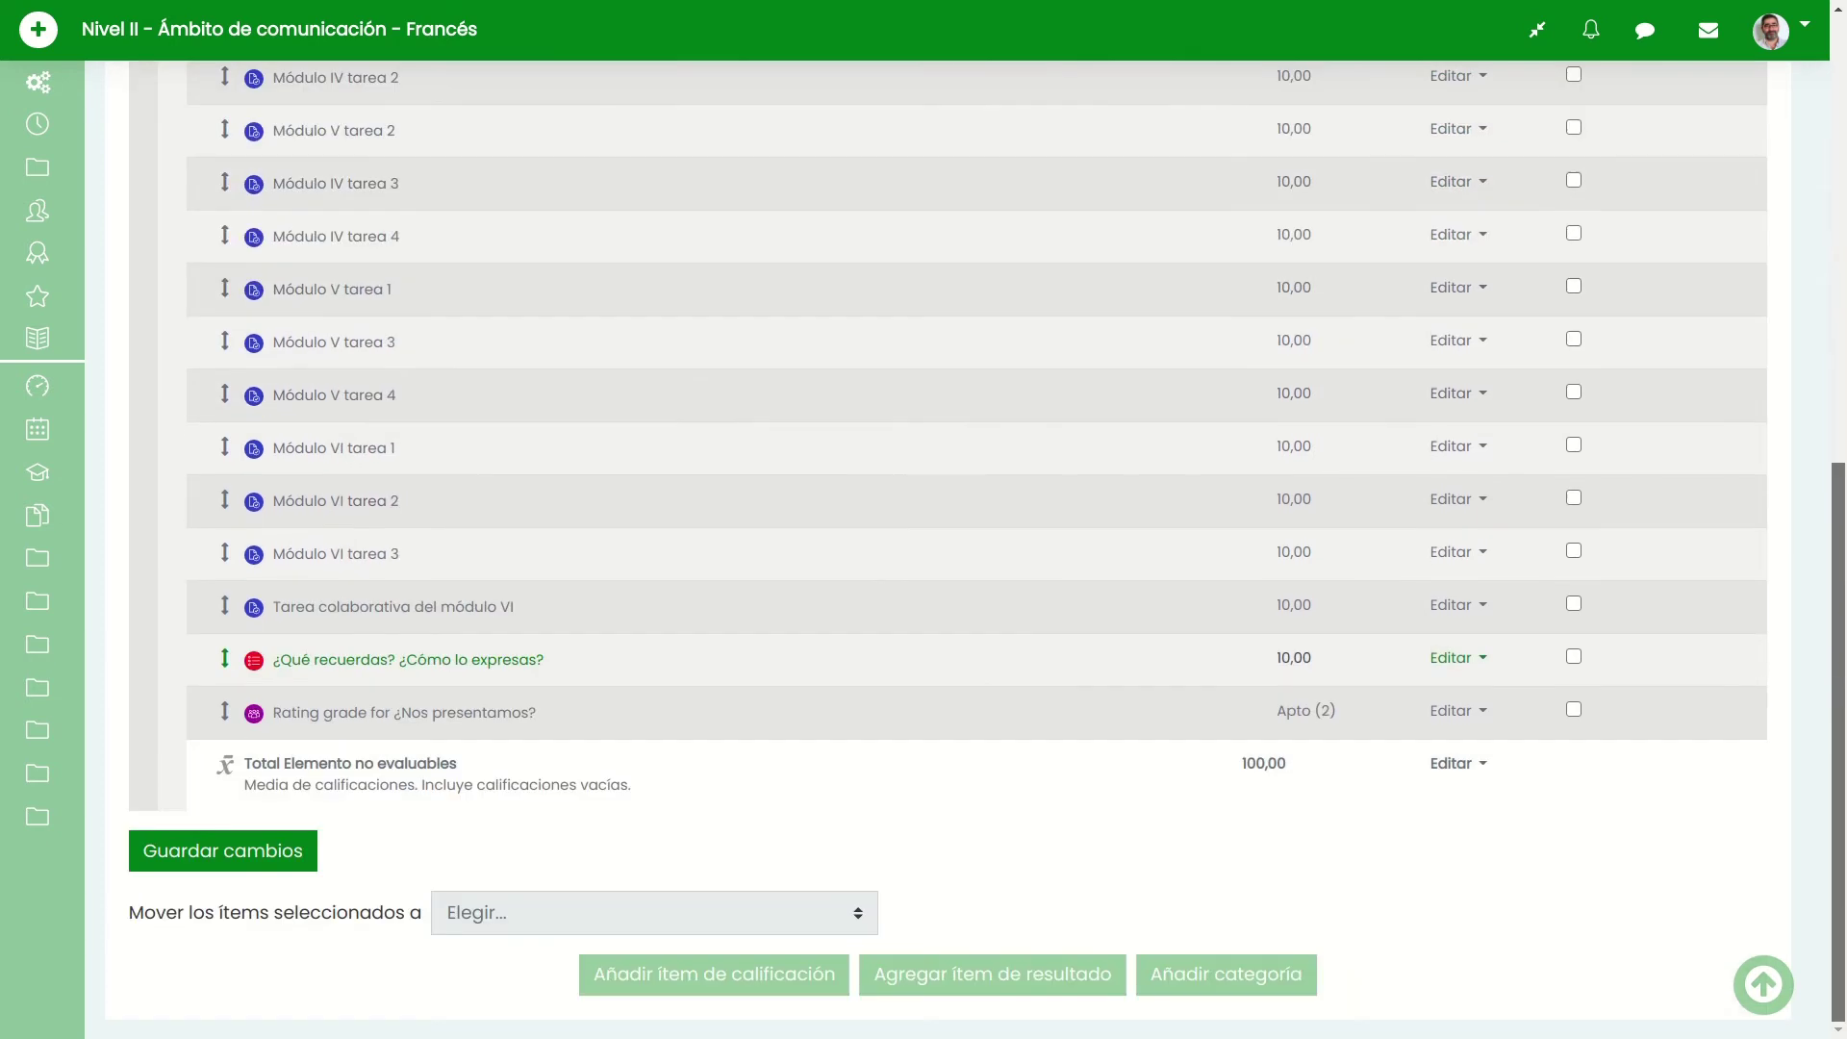
{"action": "left_click", "coordinate": [1225, 973]}
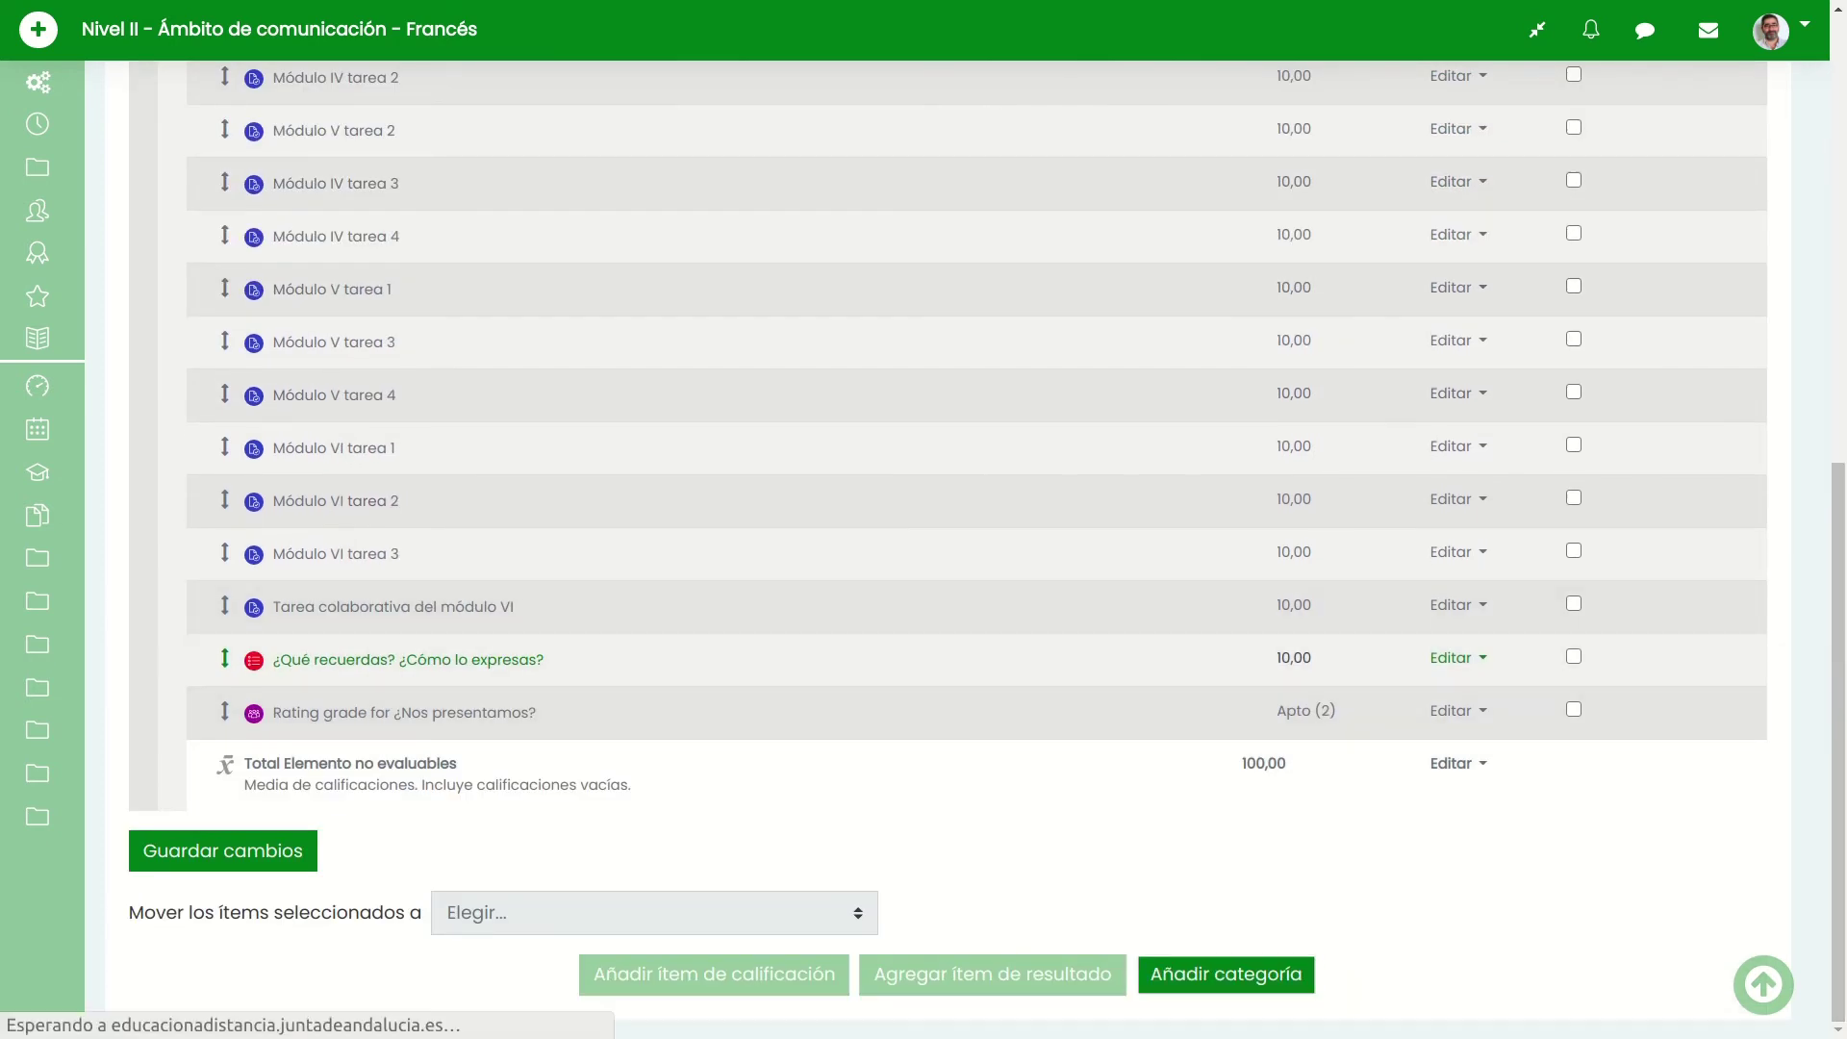
{"action": "left_click", "coordinate": [762, 383]}
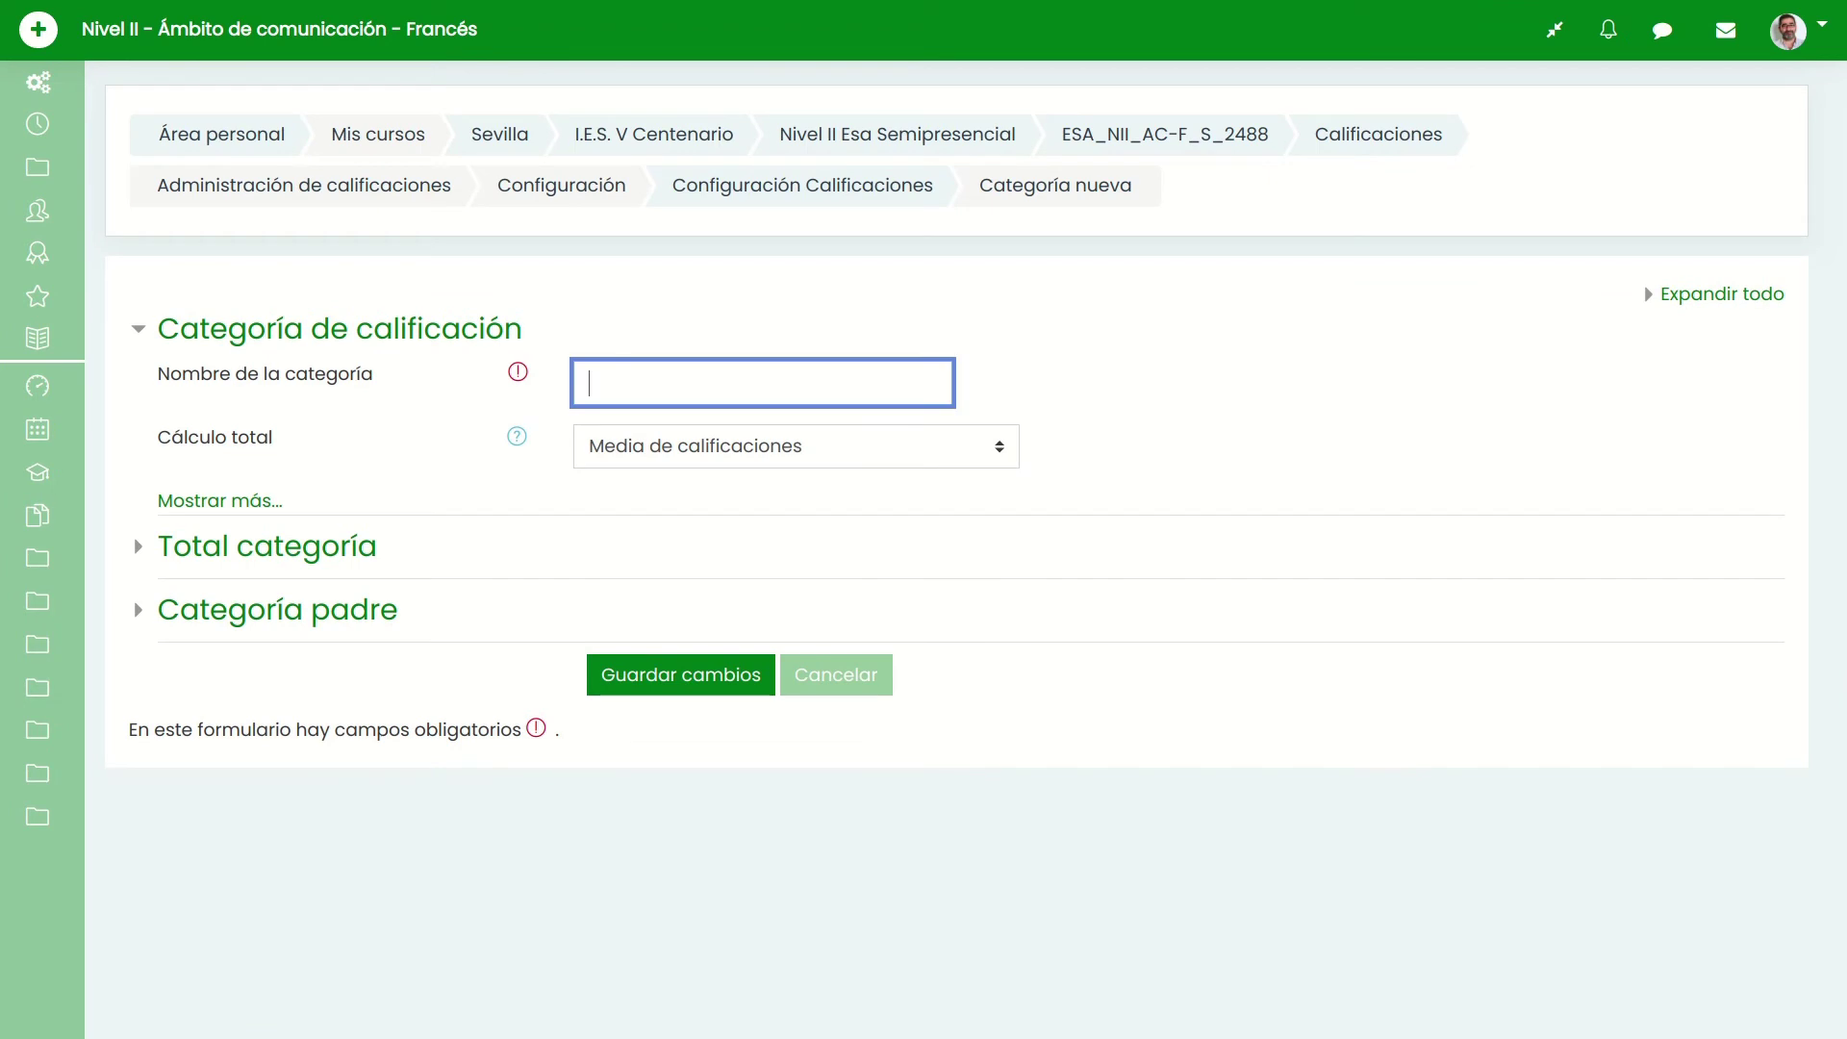
{"action": "type", "text": "Exámenes T1"}
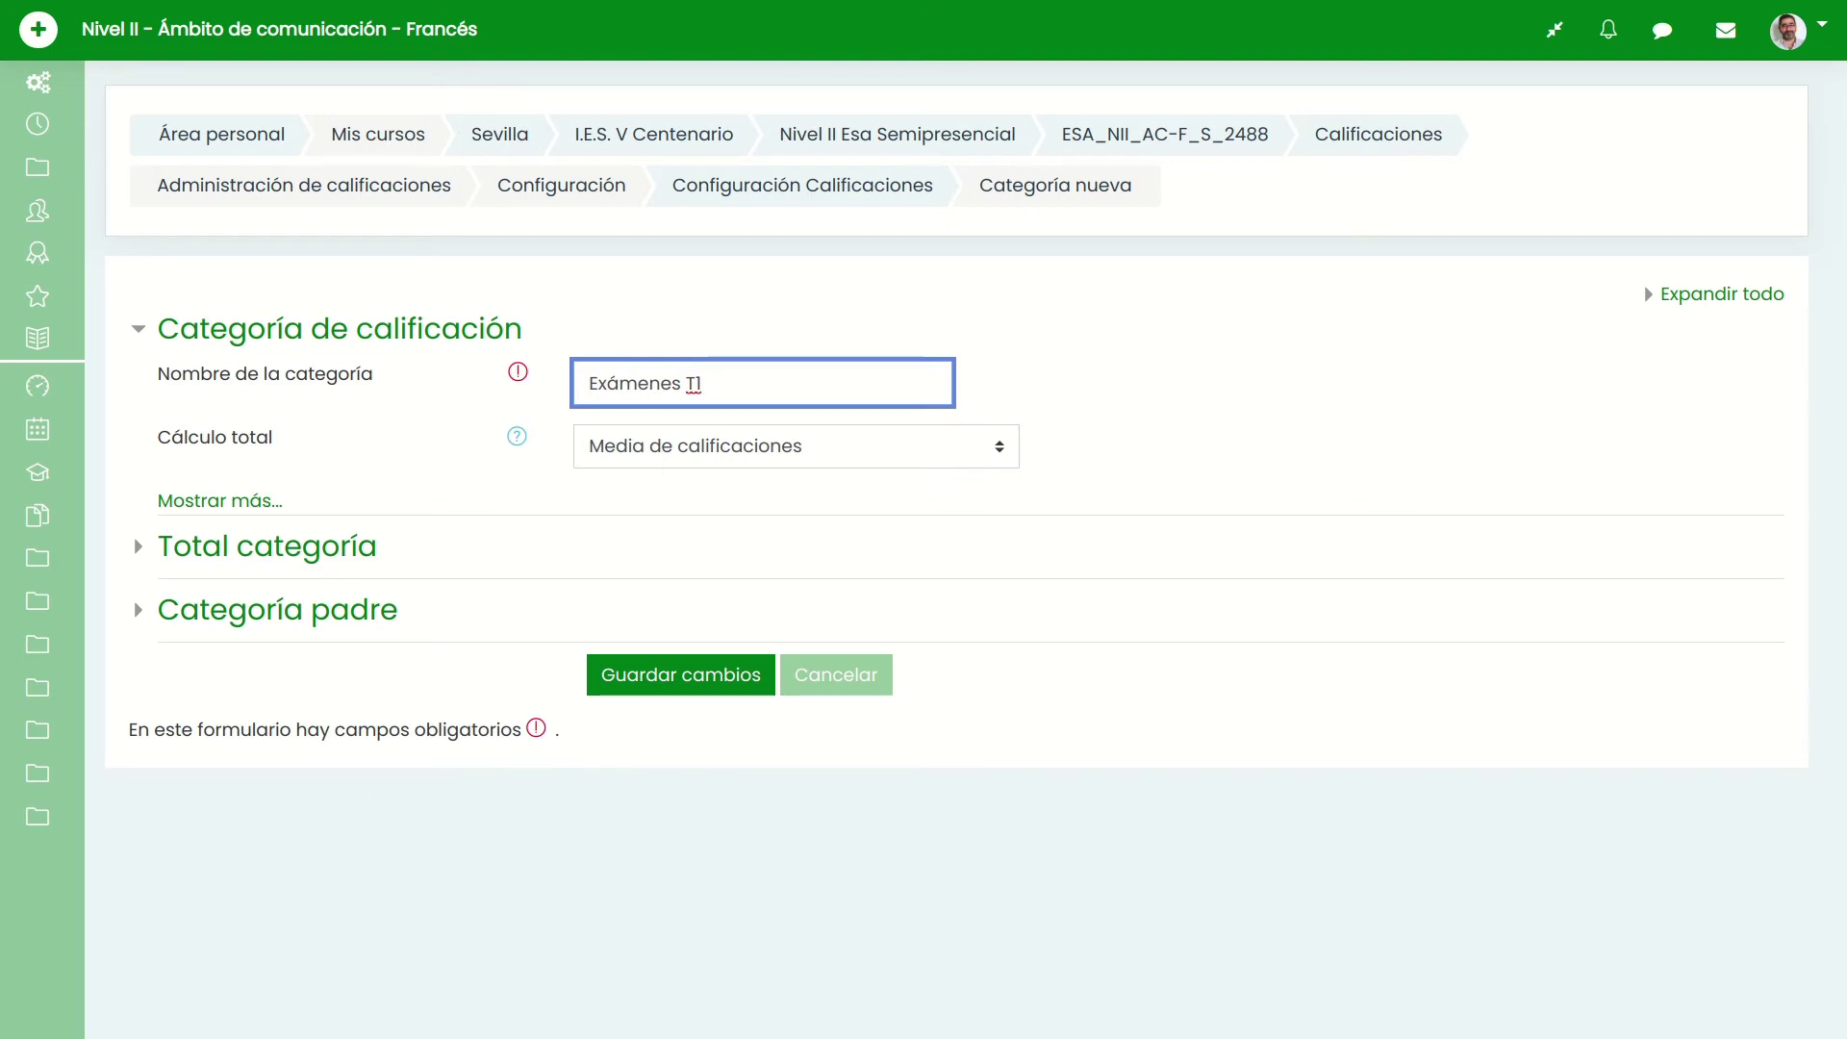
- Keep the Exámenes T1 category total's grade type as "Valor" and set its maximum grade to 10
{"action": "left_click", "coordinate": [268, 547]}
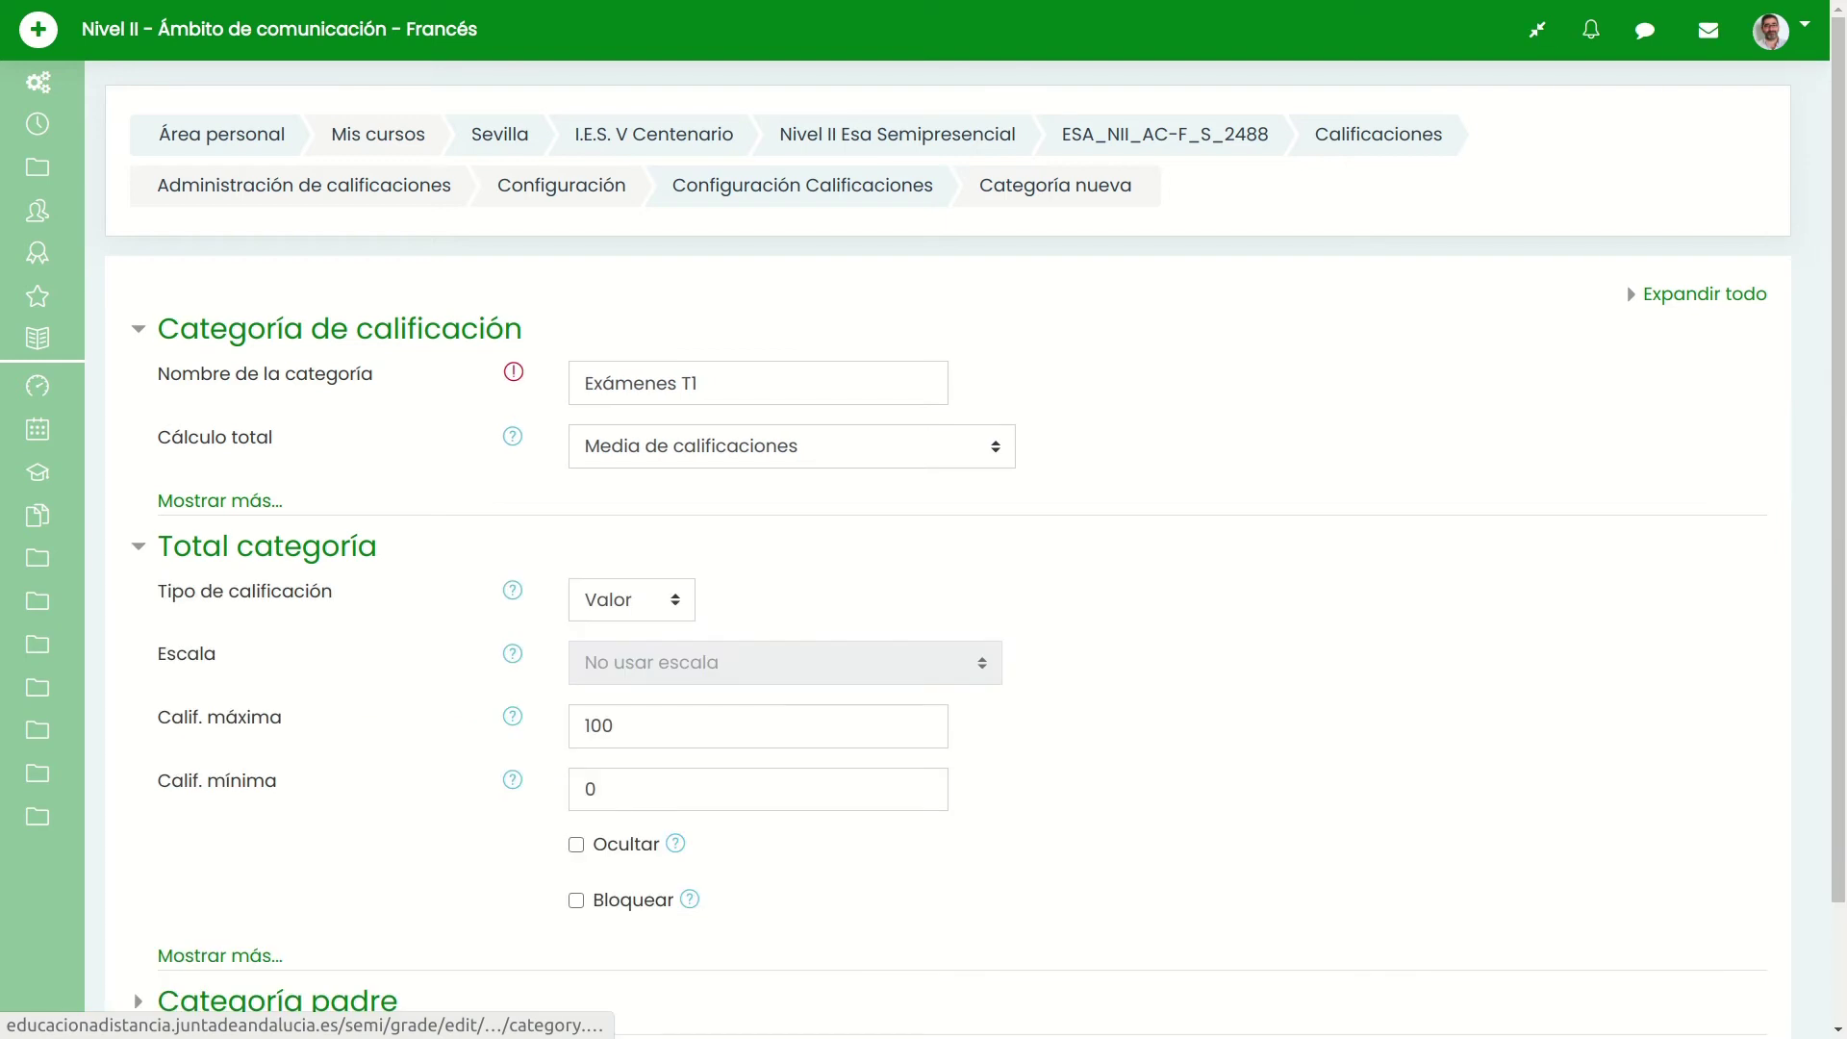
{"action": "scroll", "coordinate": [267, 547], "scroll_direction": "down", "scroll_amount": 1}
{"action": "scroll", "coordinate": [267, 547], "scroll_direction": "down", "scroll_amount": 2}
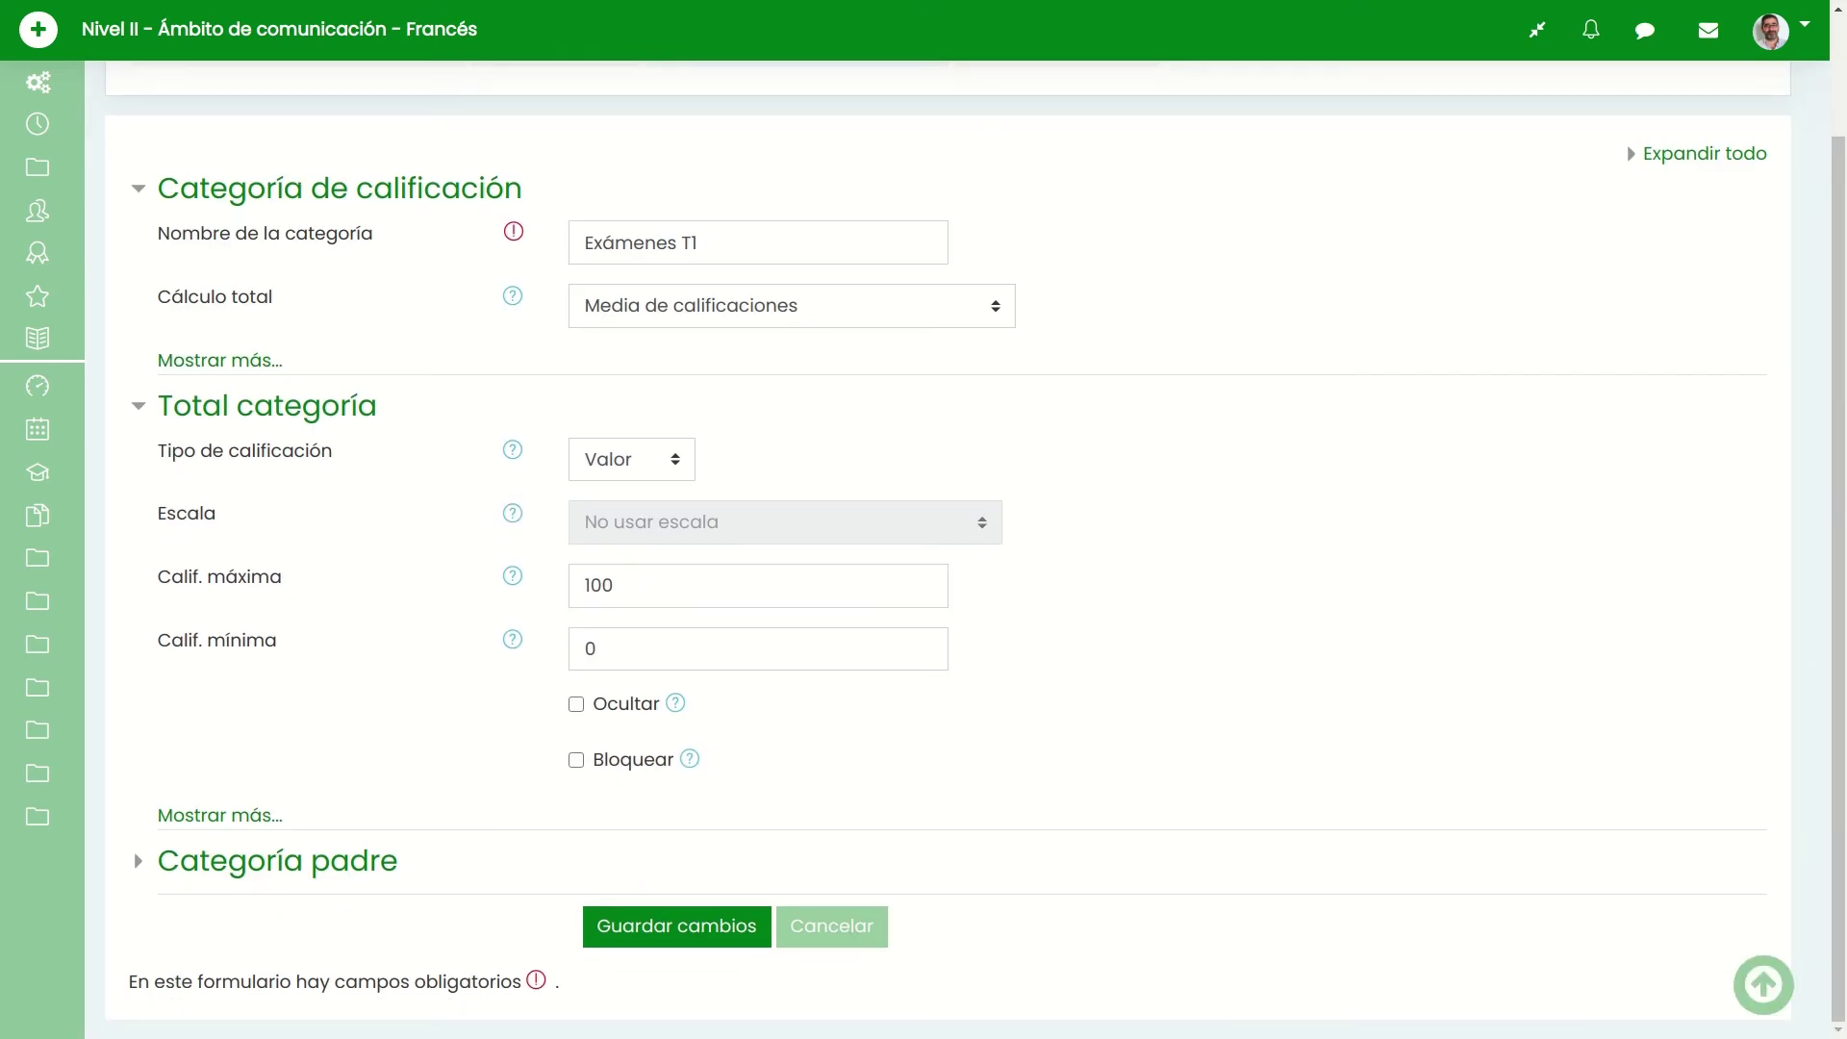
{"action": "left_click", "coordinate": [632, 460]}
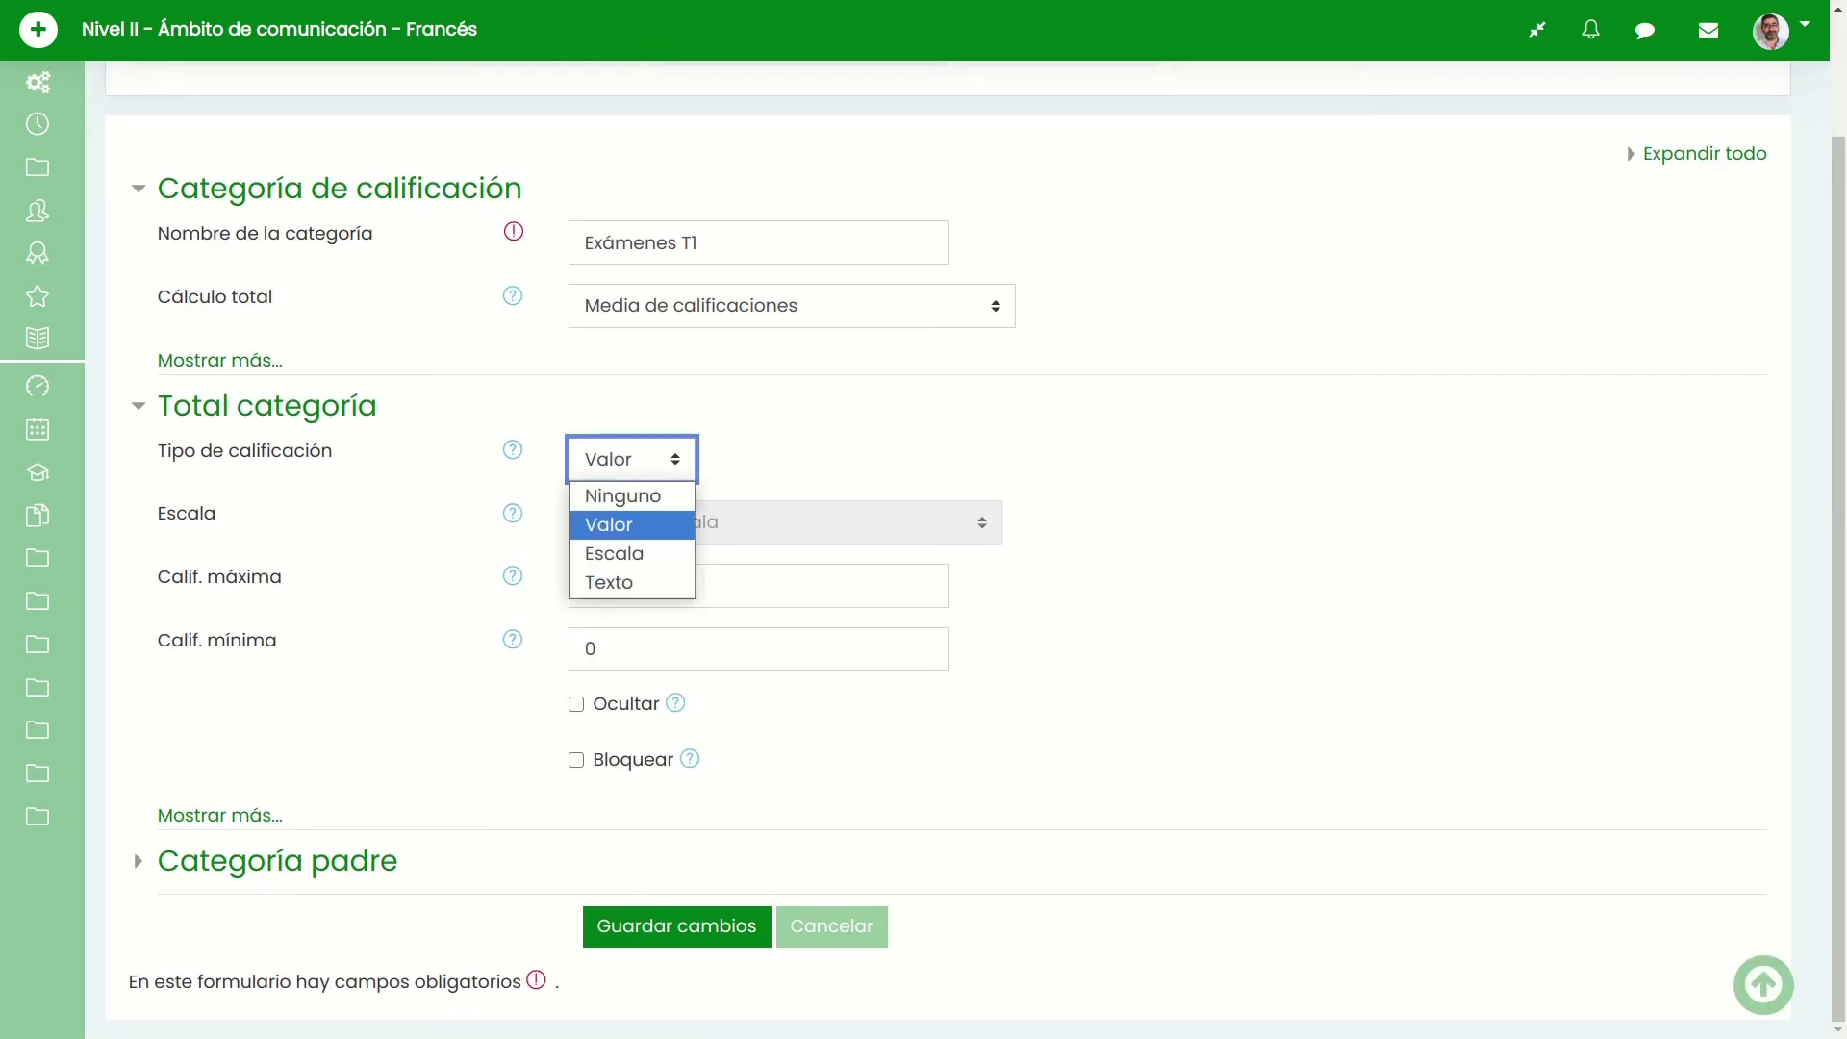
{"action": "left_click", "coordinate": [632, 525]}
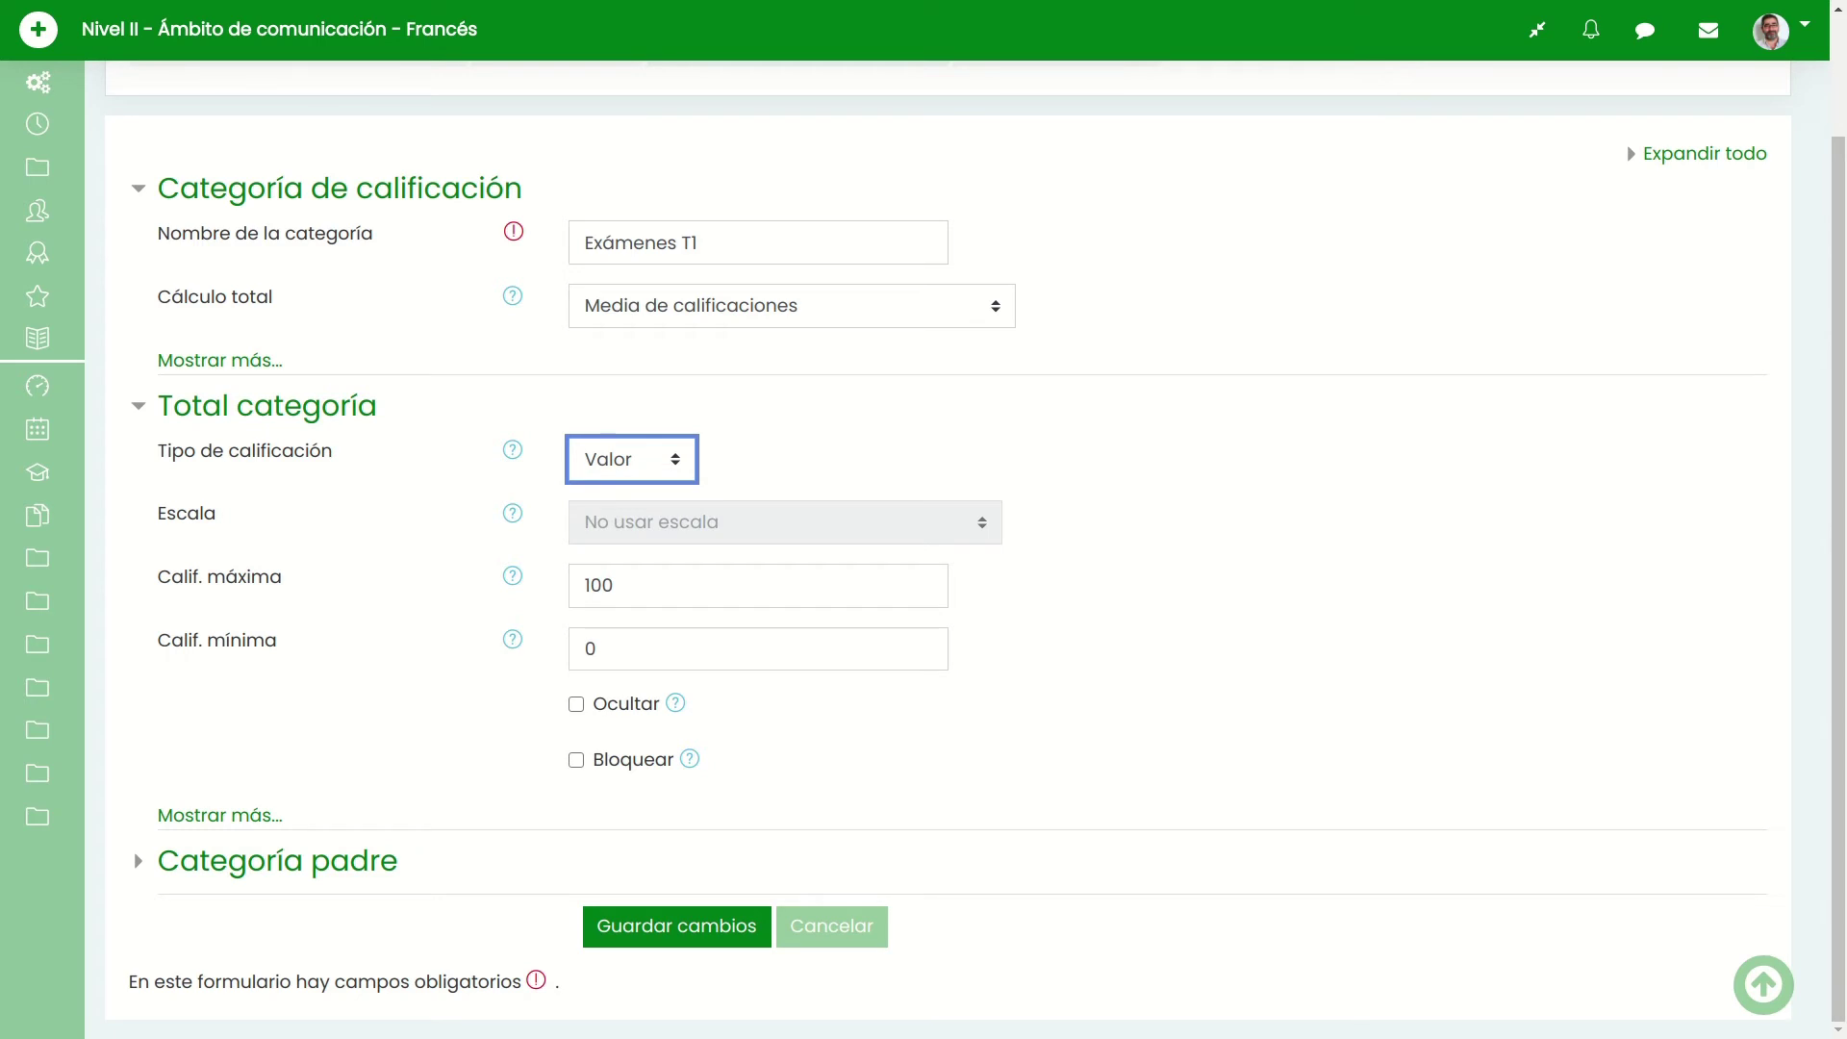
{"action": "left_click", "coordinate": [643, 586]}
{"action": "key", "text": "BackSpace"}
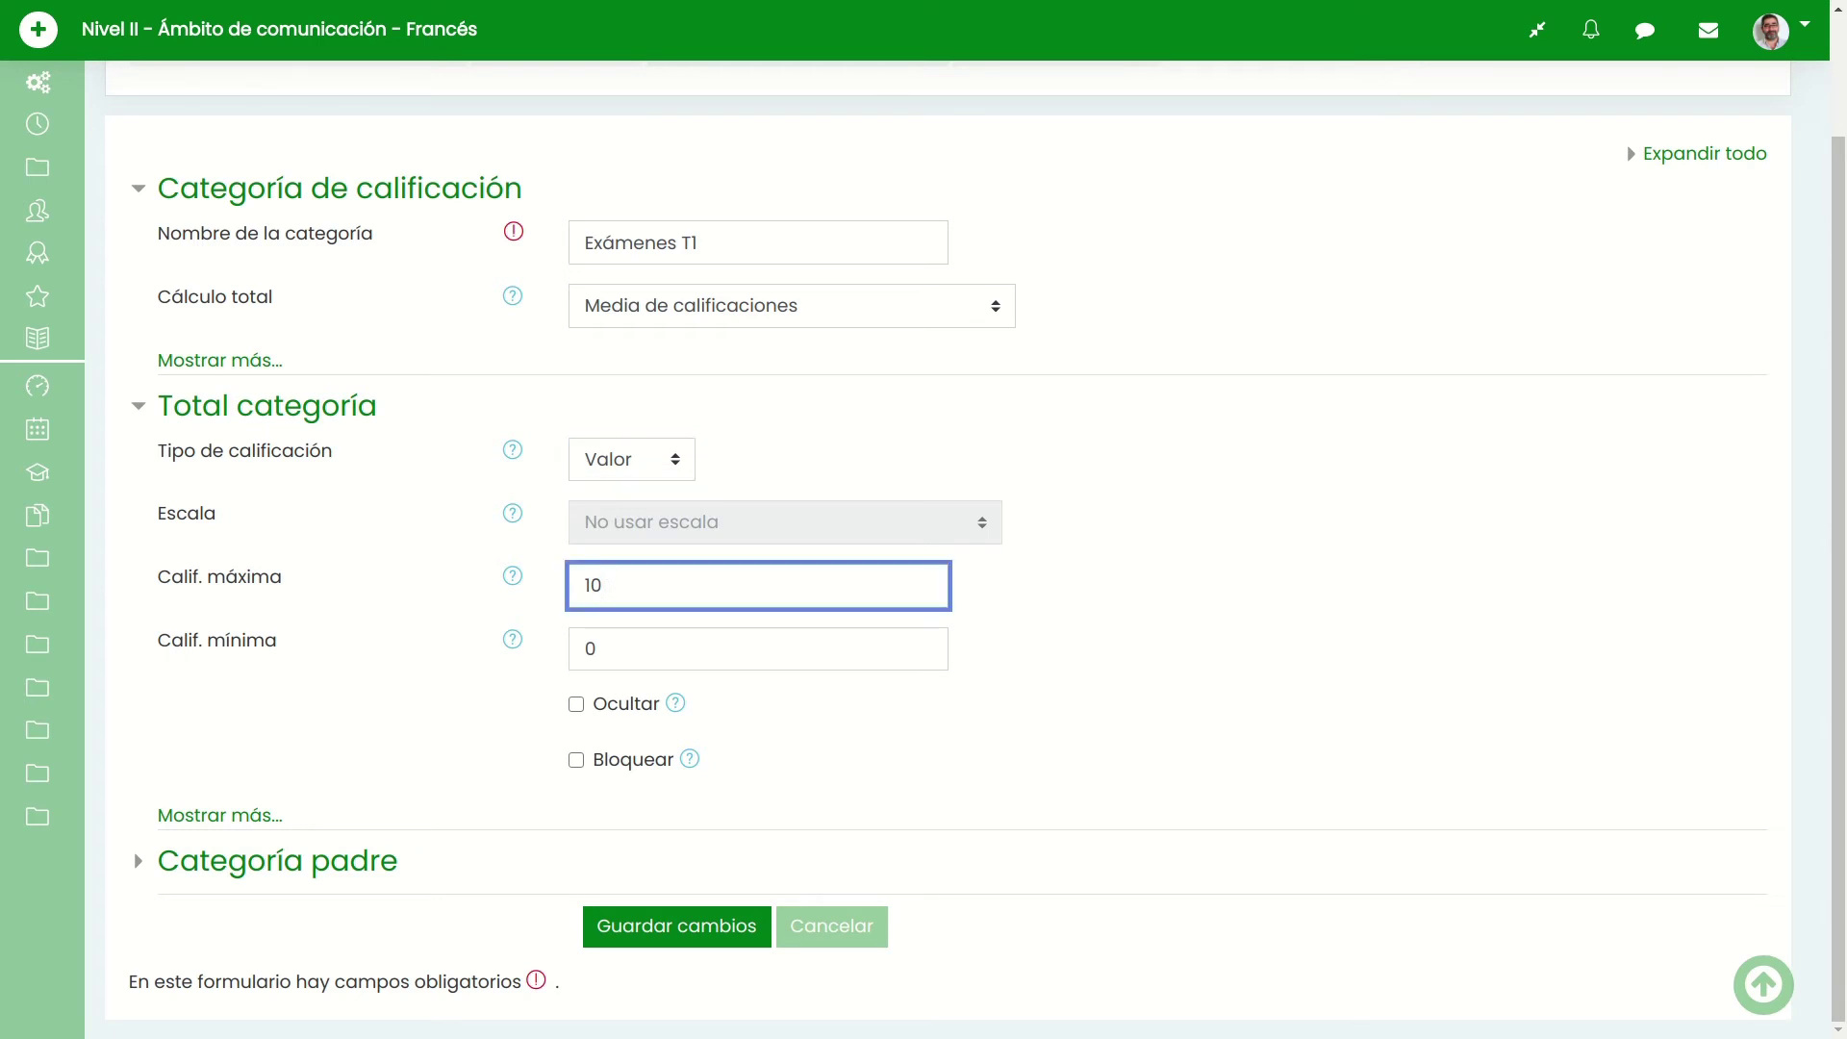
{"action": "left_click", "coordinate": [415, 714]}
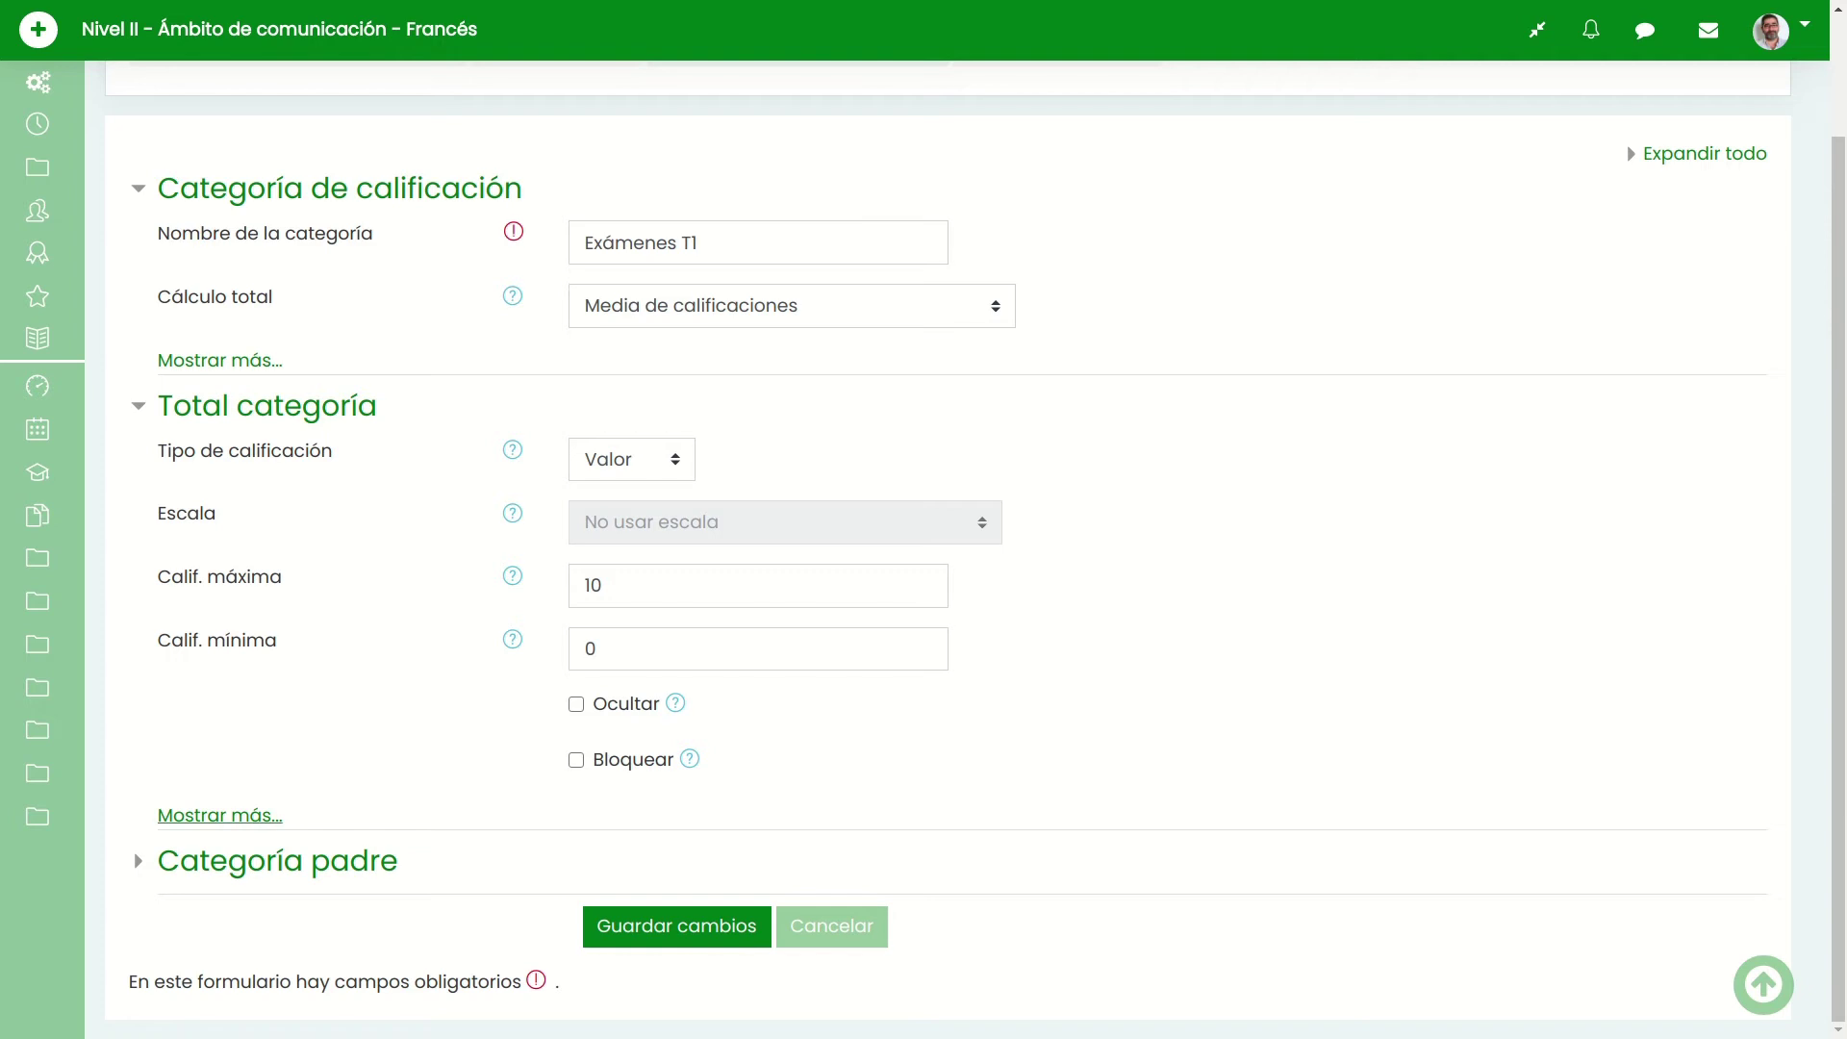
- Reveal the additional Exámenes T1 total settings and examine the hiding and overall decimal places options
{"action": "left_click", "coordinate": [219, 815]}
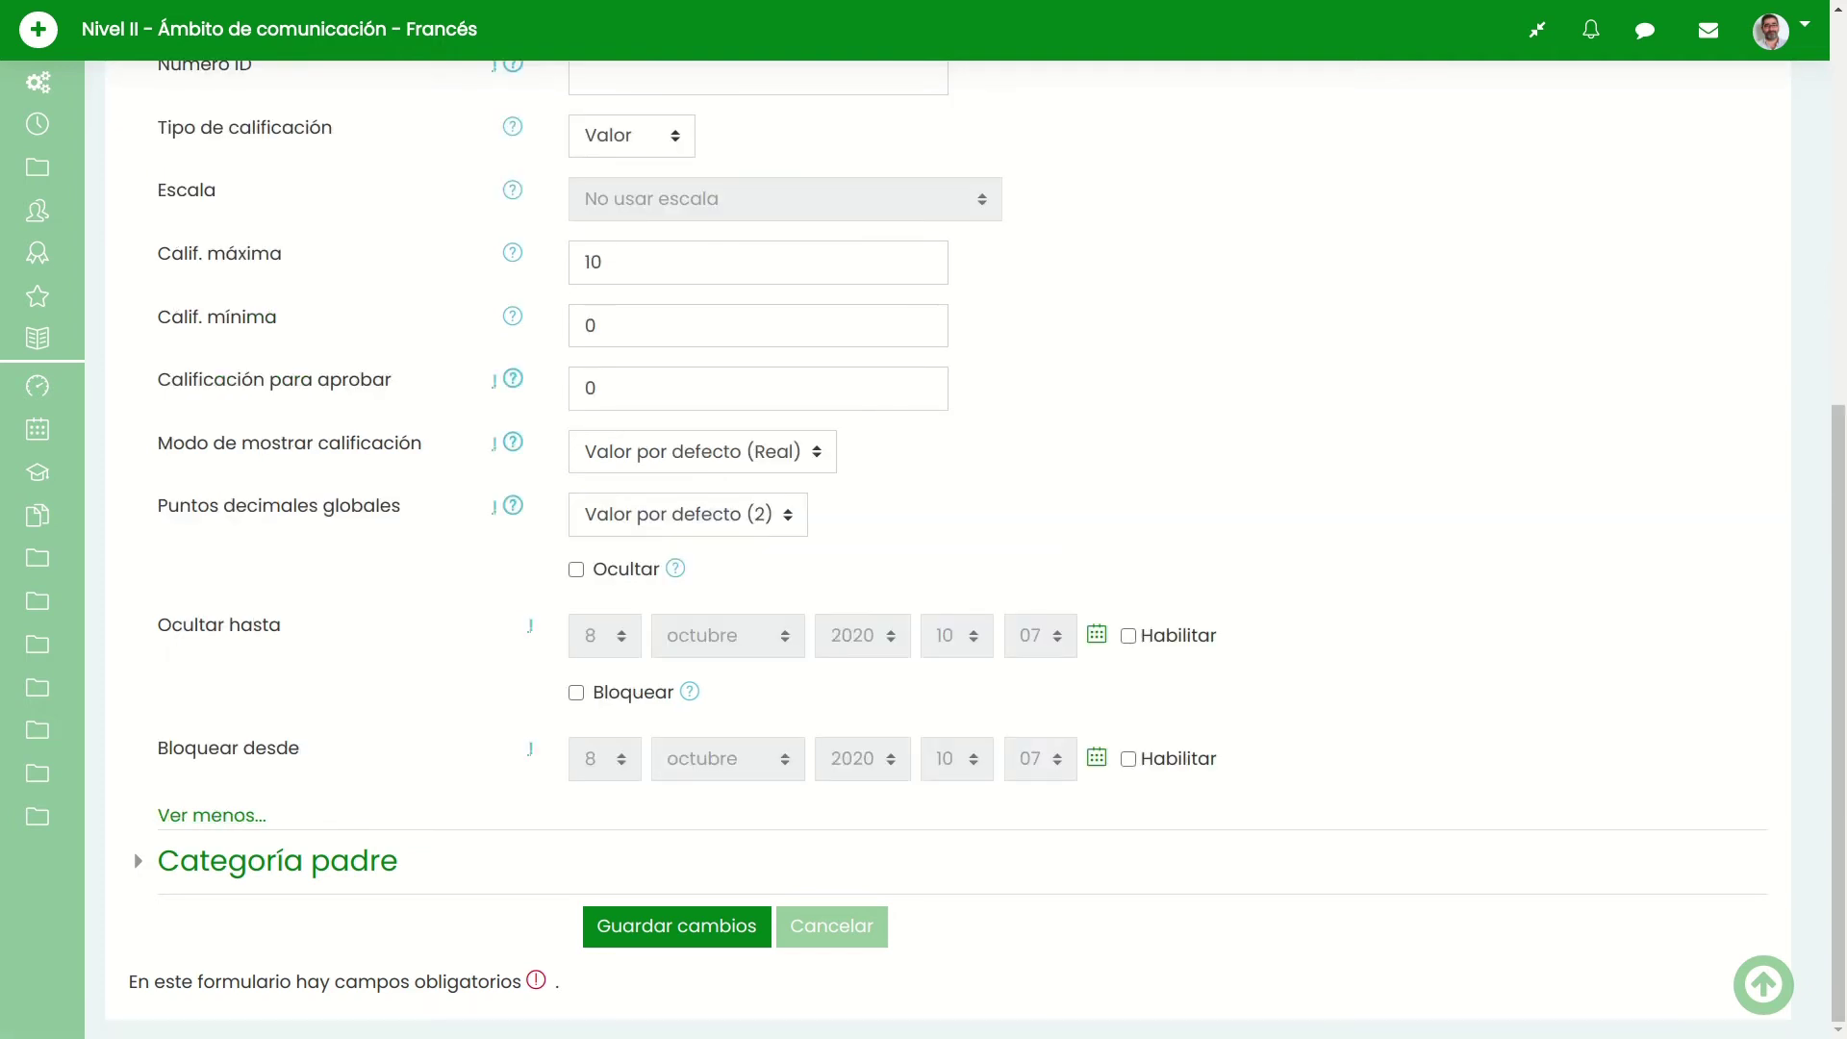
{"action": "left_click", "coordinate": [576, 569]}
{"action": "left_click", "coordinate": [577, 570]}
{"action": "left_click_drag", "start_coordinate": [245, 506], "coordinate": [401, 507]}
{"action": "left_click", "coordinate": [404, 539]}
{"action": "left_click_drag", "start_coordinate": [157, 506], "coordinate": [401, 507]}
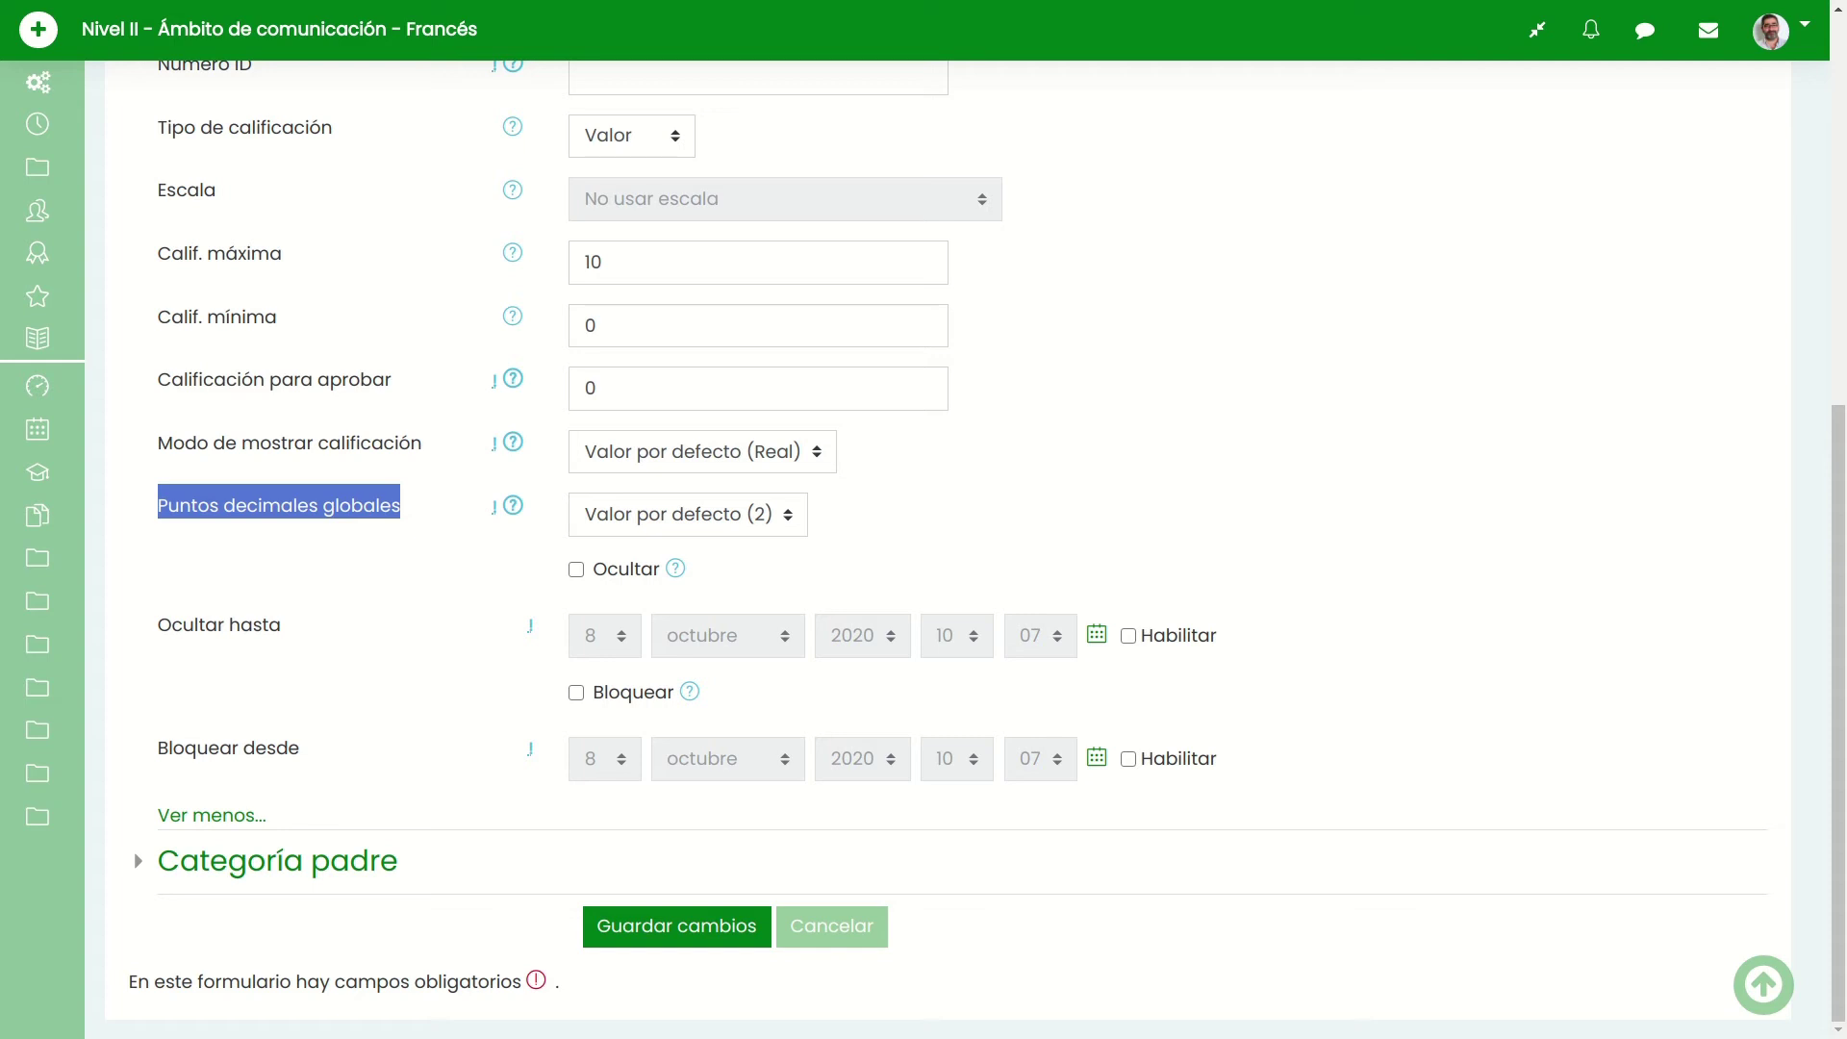
{"action": "left_click", "coordinate": [400, 507]}
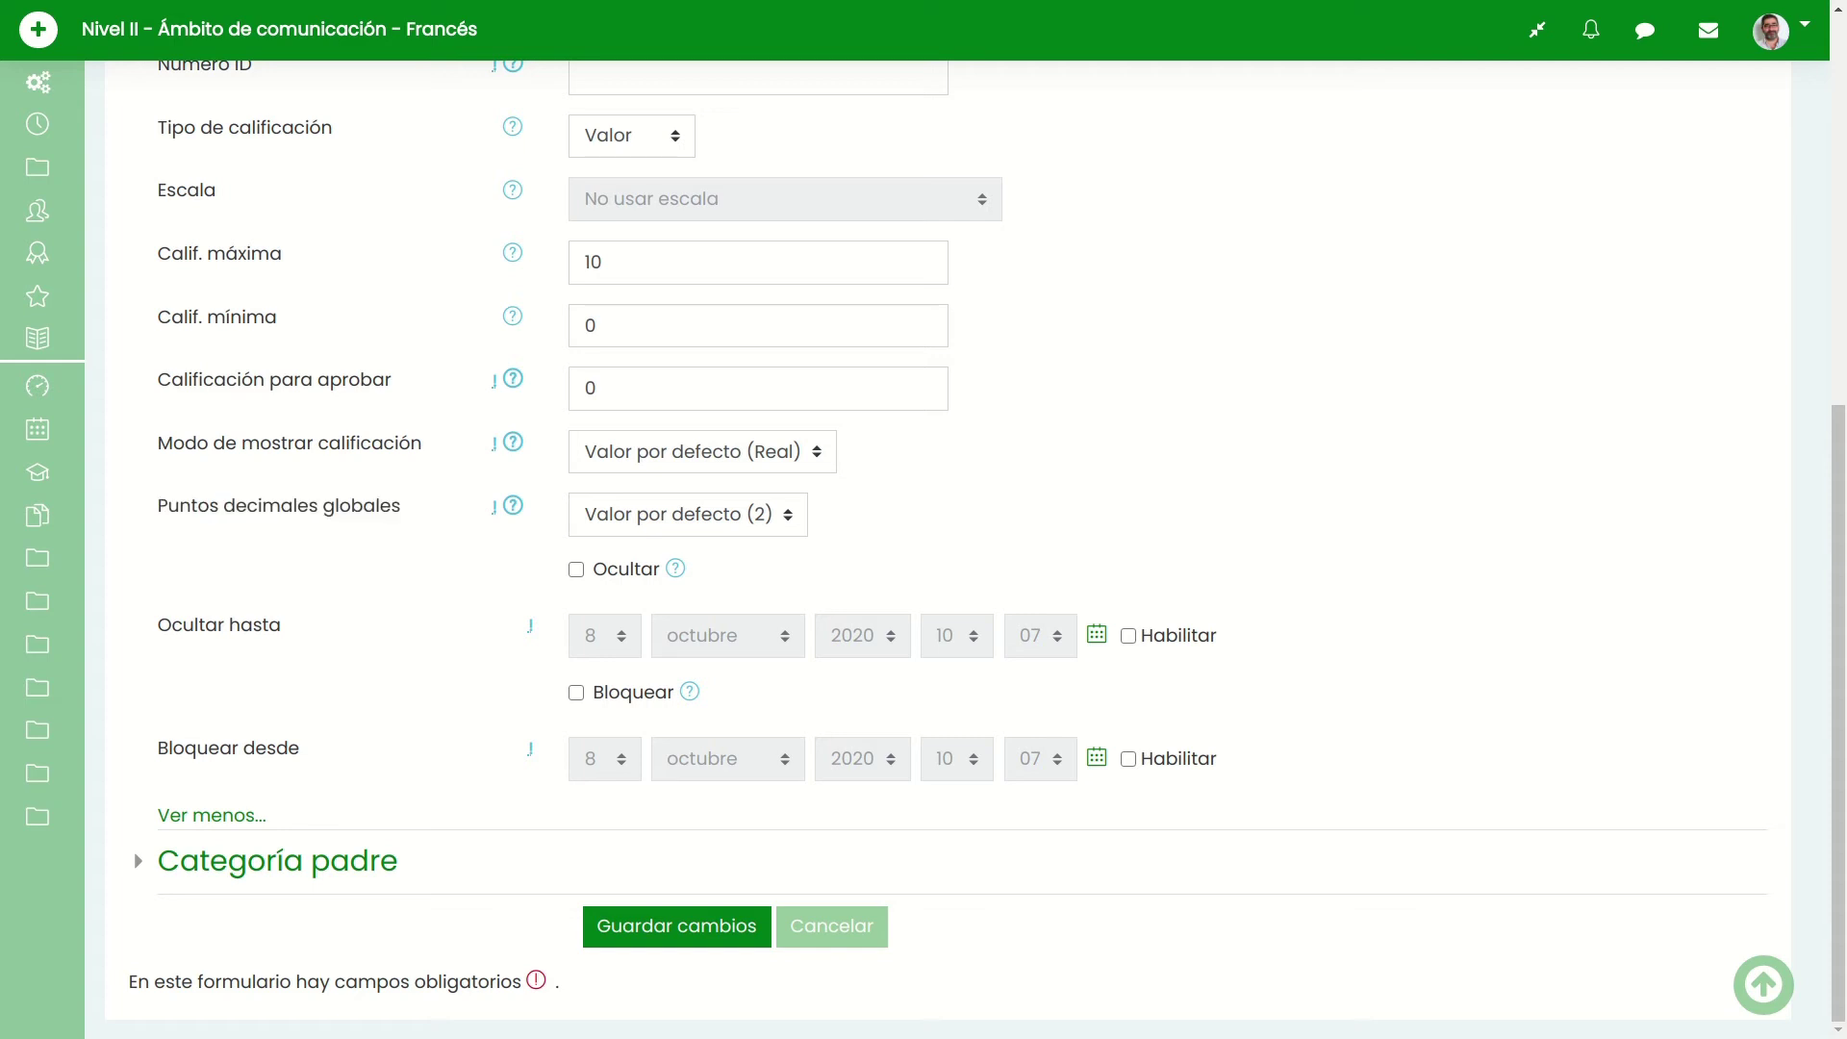
- Set Trimestre 1 as the parent category of Exámenes T1 and save the new category
{"action": "left_click", "coordinate": [277, 861]}
{"action": "scroll", "coordinate": [277, 861], "scroll_direction": "down", "scroll_amount": 2}
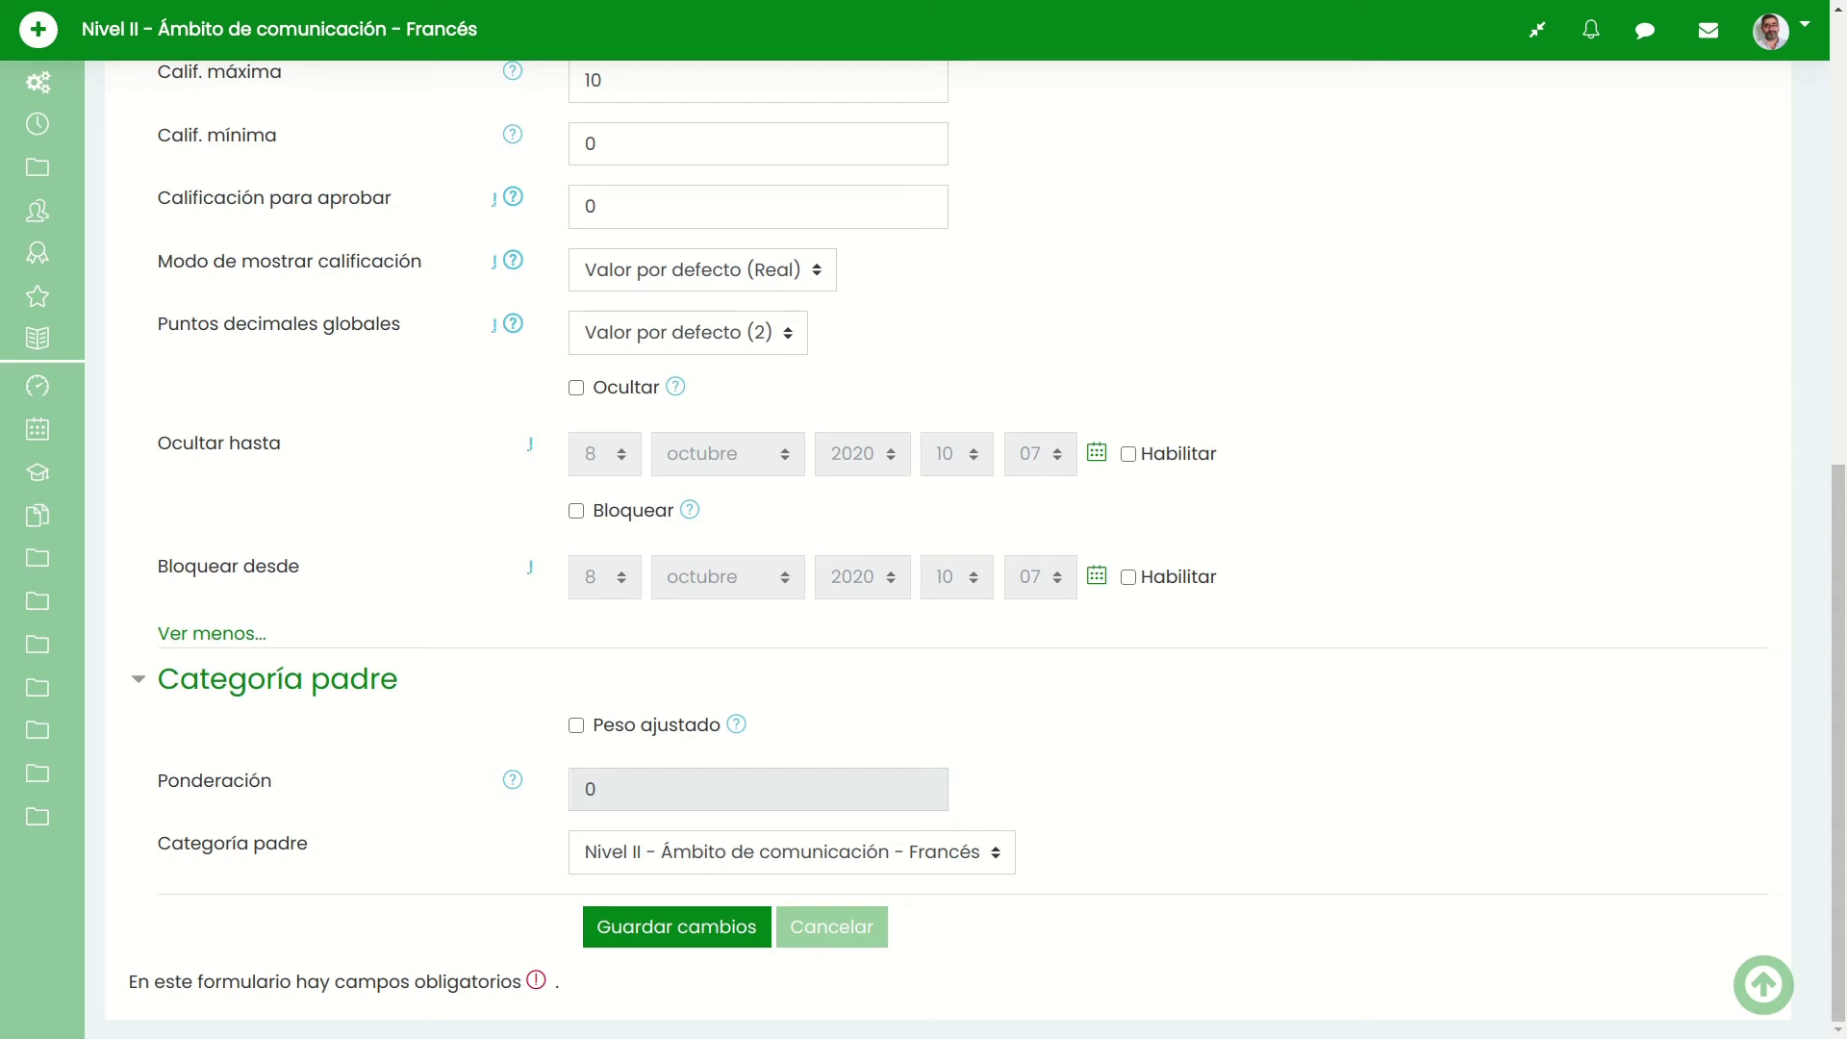
{"action": "left_click", "coordinate": [792, 853]}
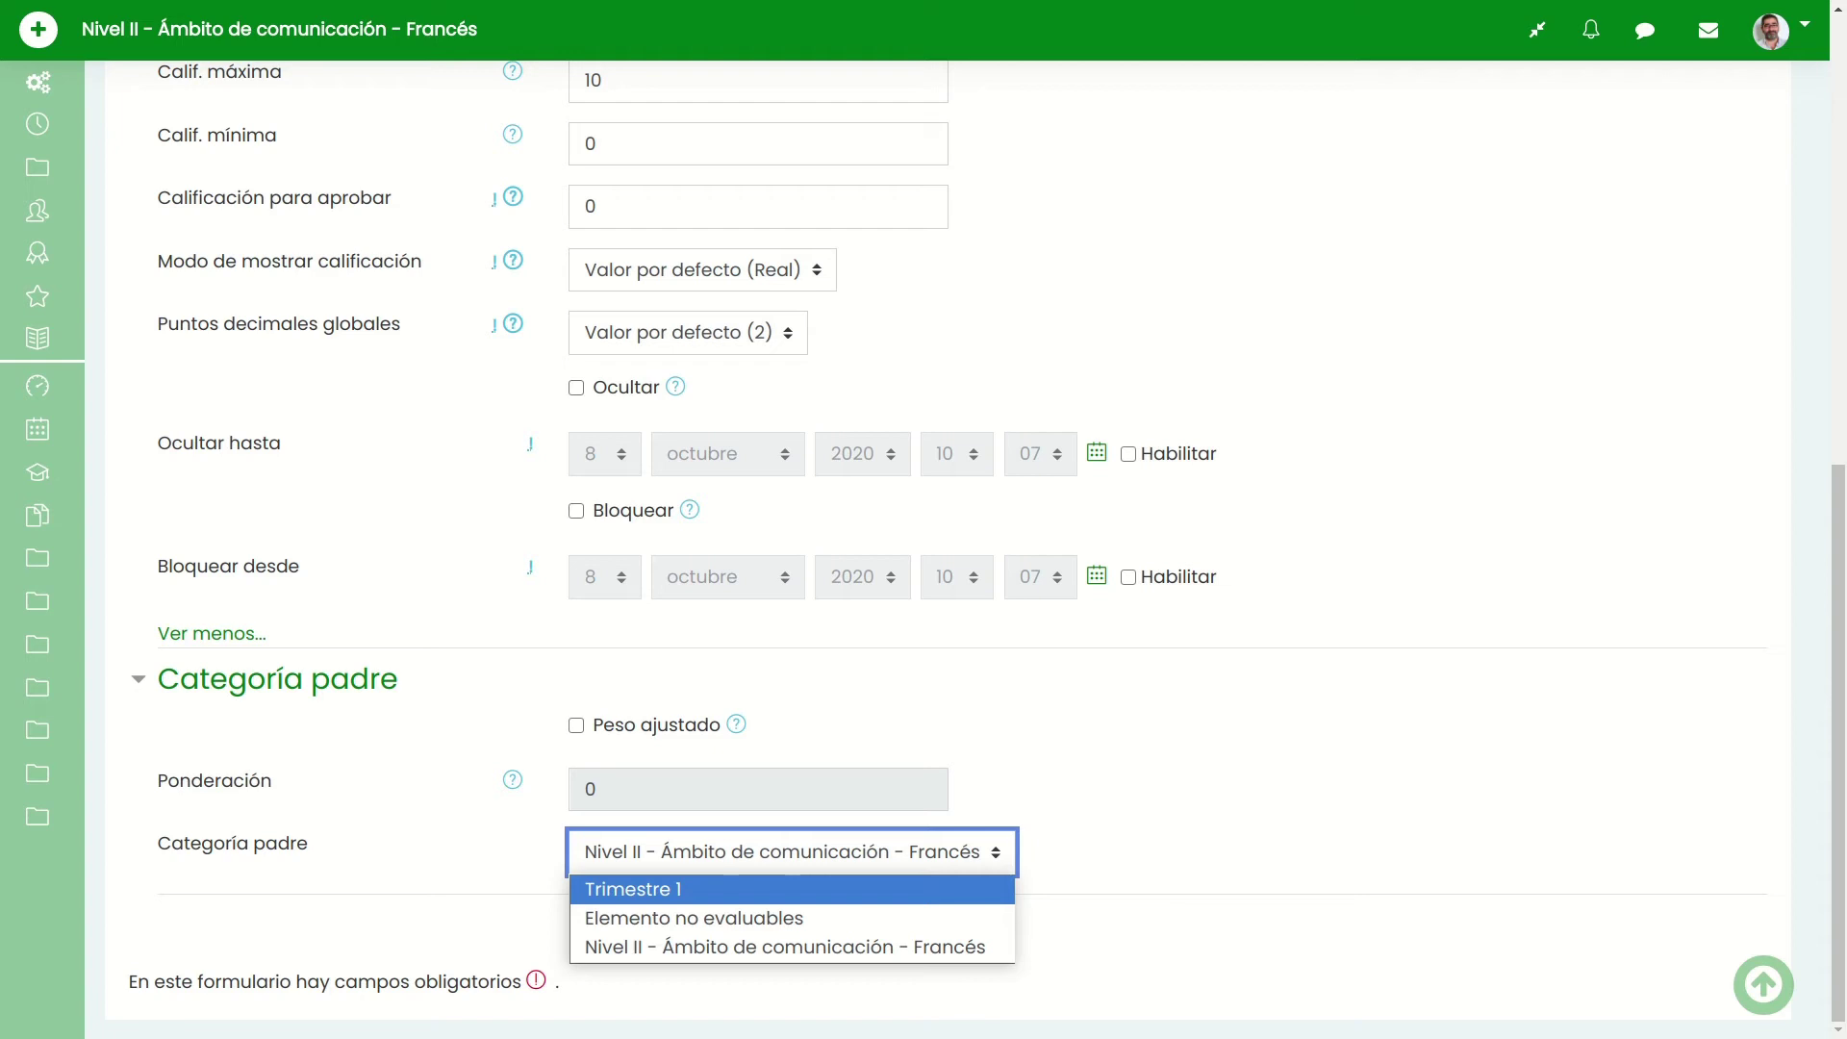
{"action": "key", "text": "Return"}
{"action": "key", "text": "Tab"}
{"action": "key", "text": "Return"}
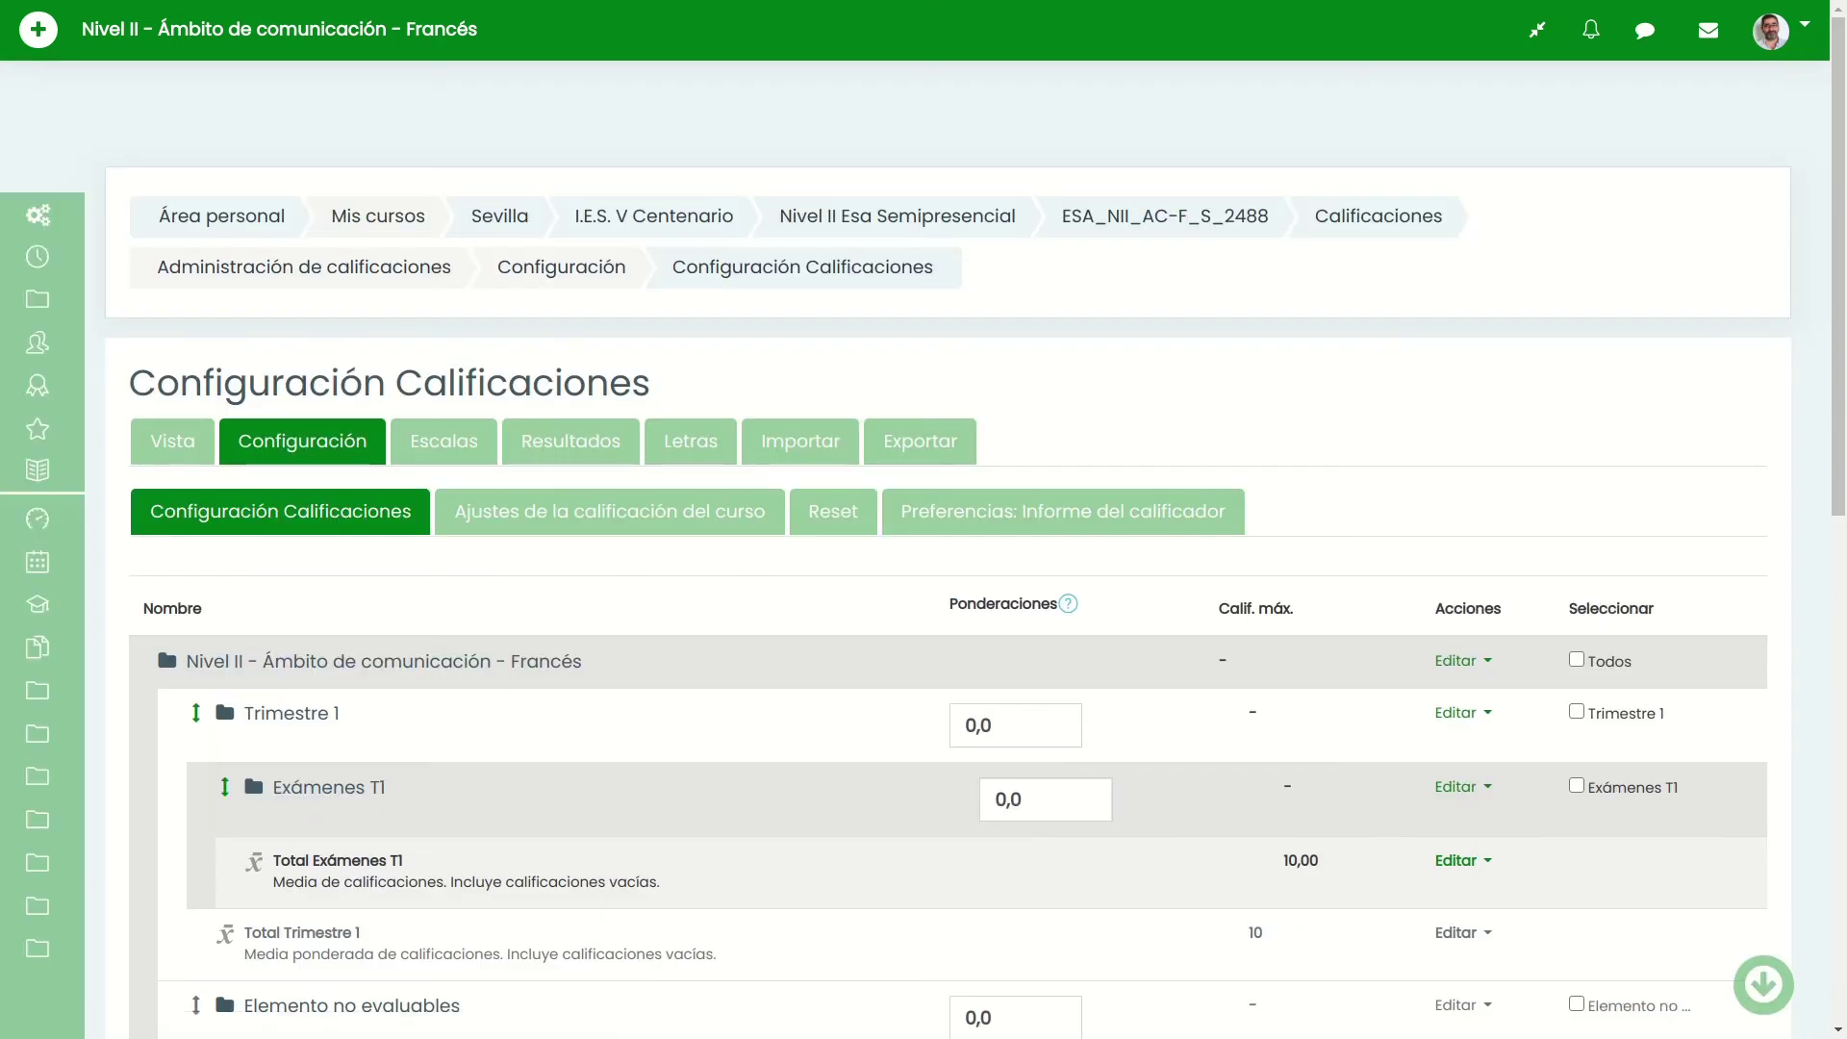
- Review the nesting of the course, Trimestre 1 and Exámenes T1 categories in the gradebook setup
{"action": "scroll", "coordinate": [923, 549], "scroll_direction": "down", "scroll_amount": 3}
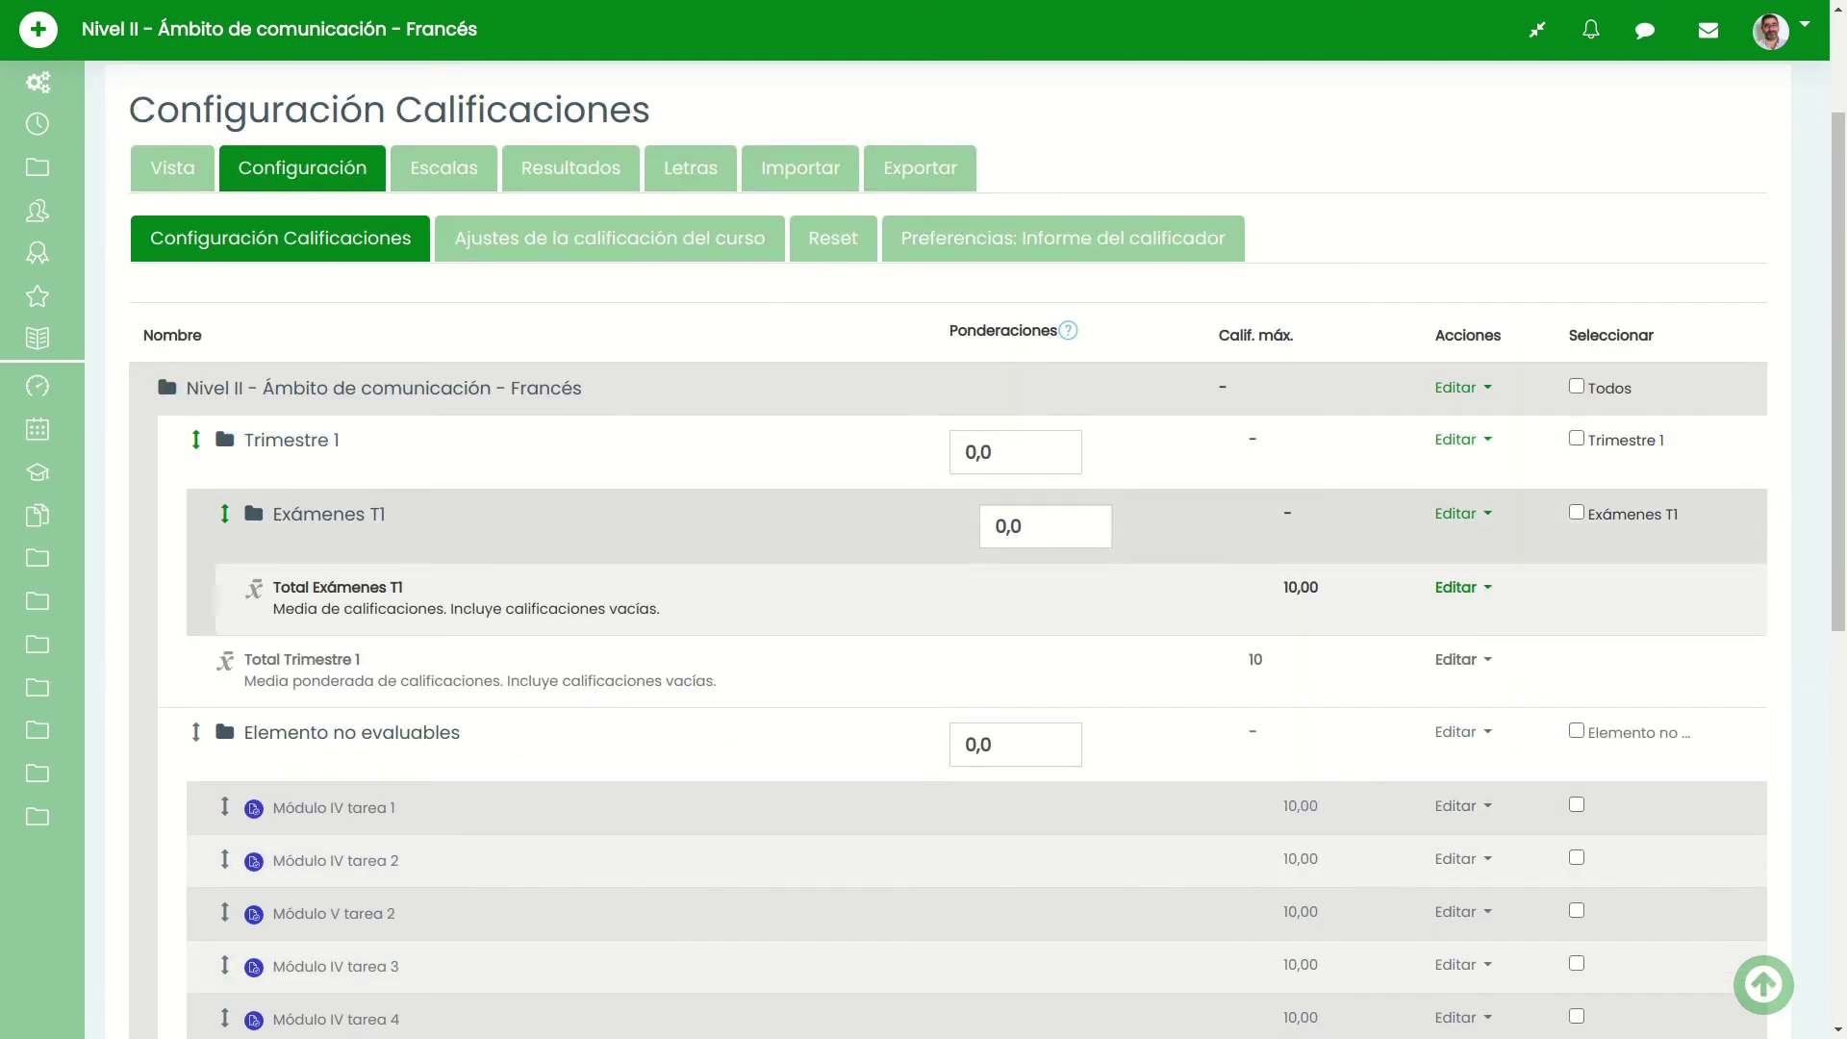
{"action": "left_click_drag", "start_coordinate": [244, 441], "coordinate": [341, 440]}
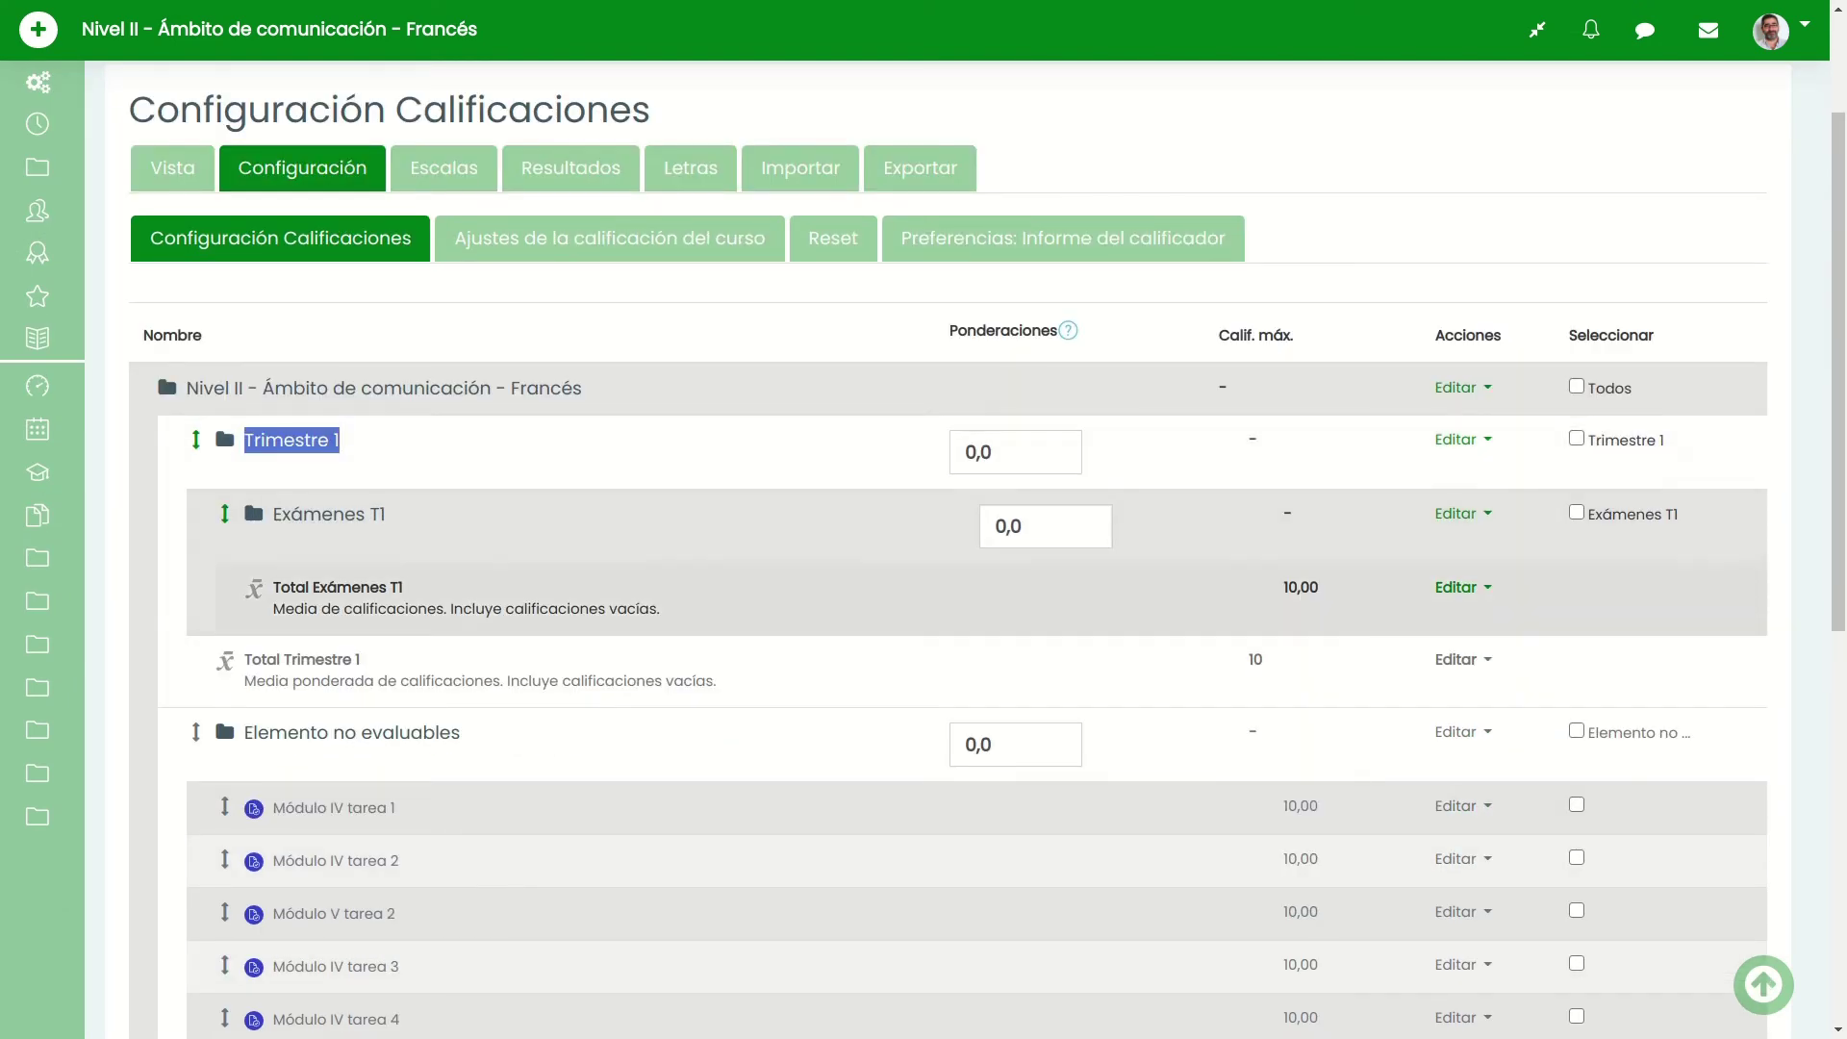
{"action": "triple_click", "coordinate": [385, 388]}
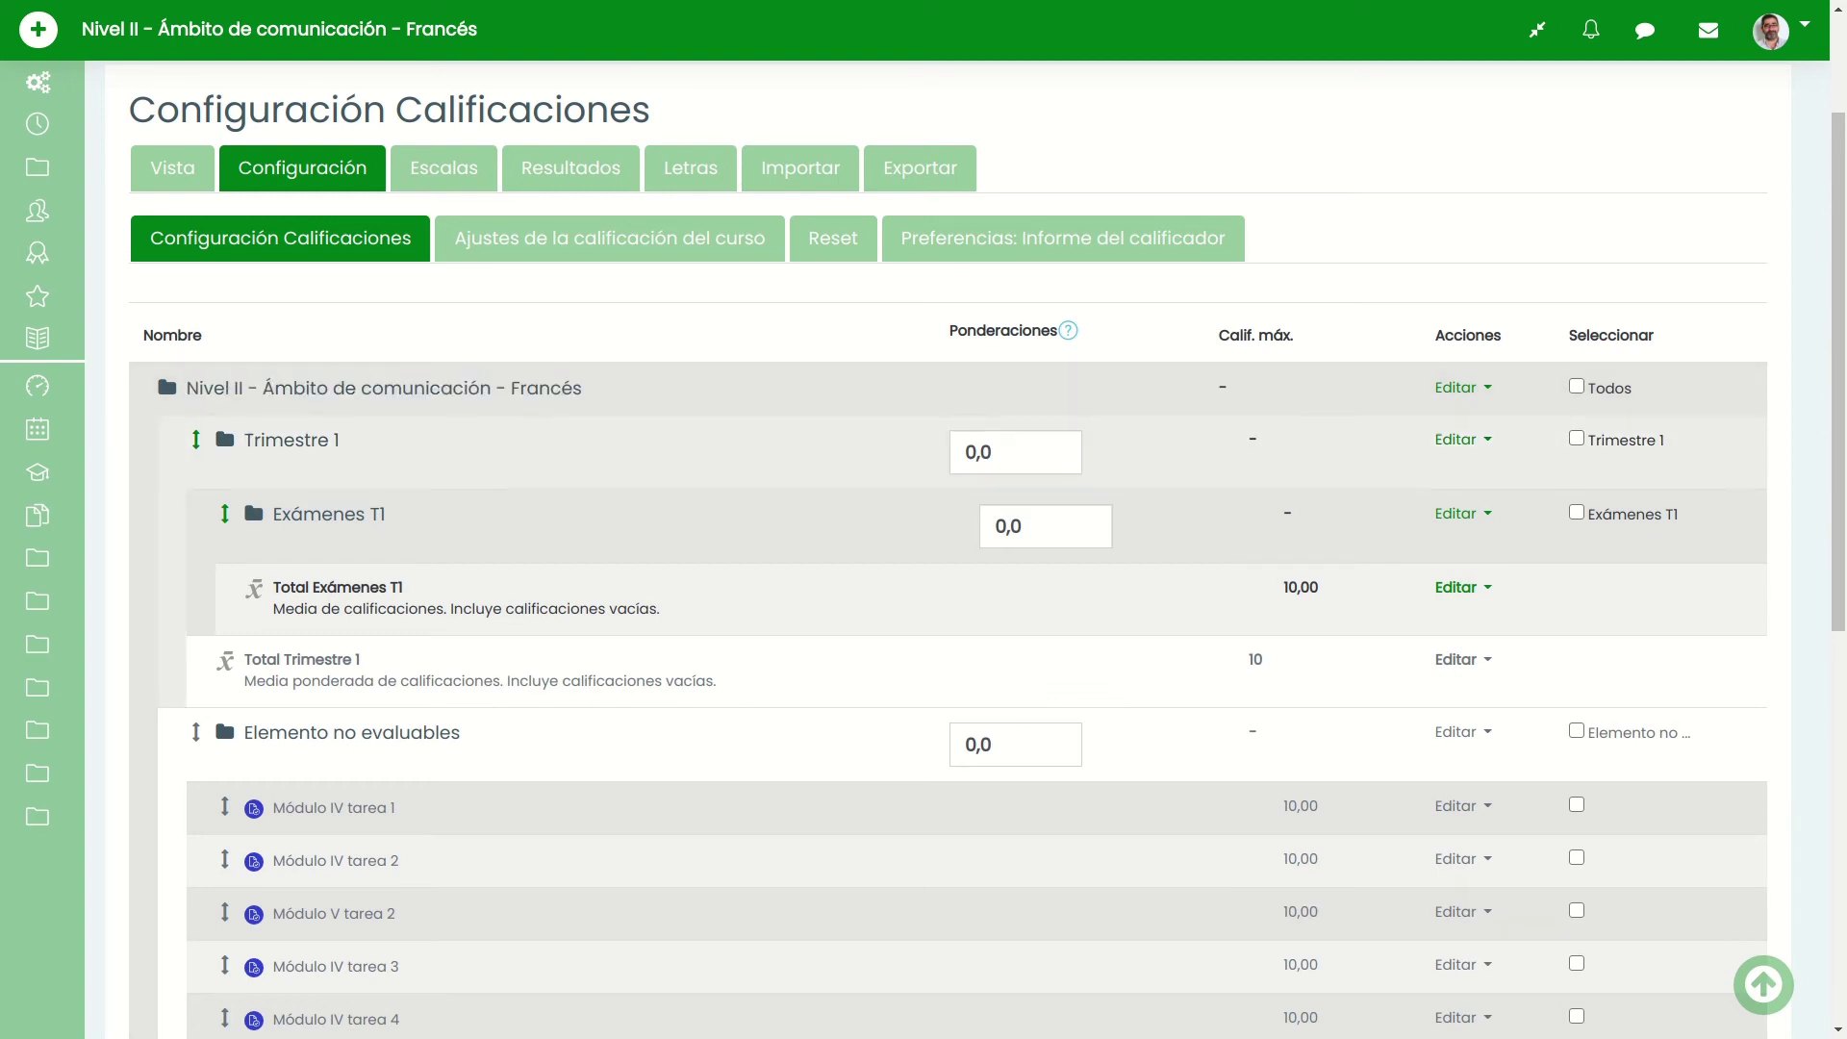
{"action": "left_click_drag", "start_coordinate": [340, 440], "coordinate": [244, 440]}
{"action": "left_click_drag", "start_coordinate": [387, 514], "coordinate": [273, 515]}
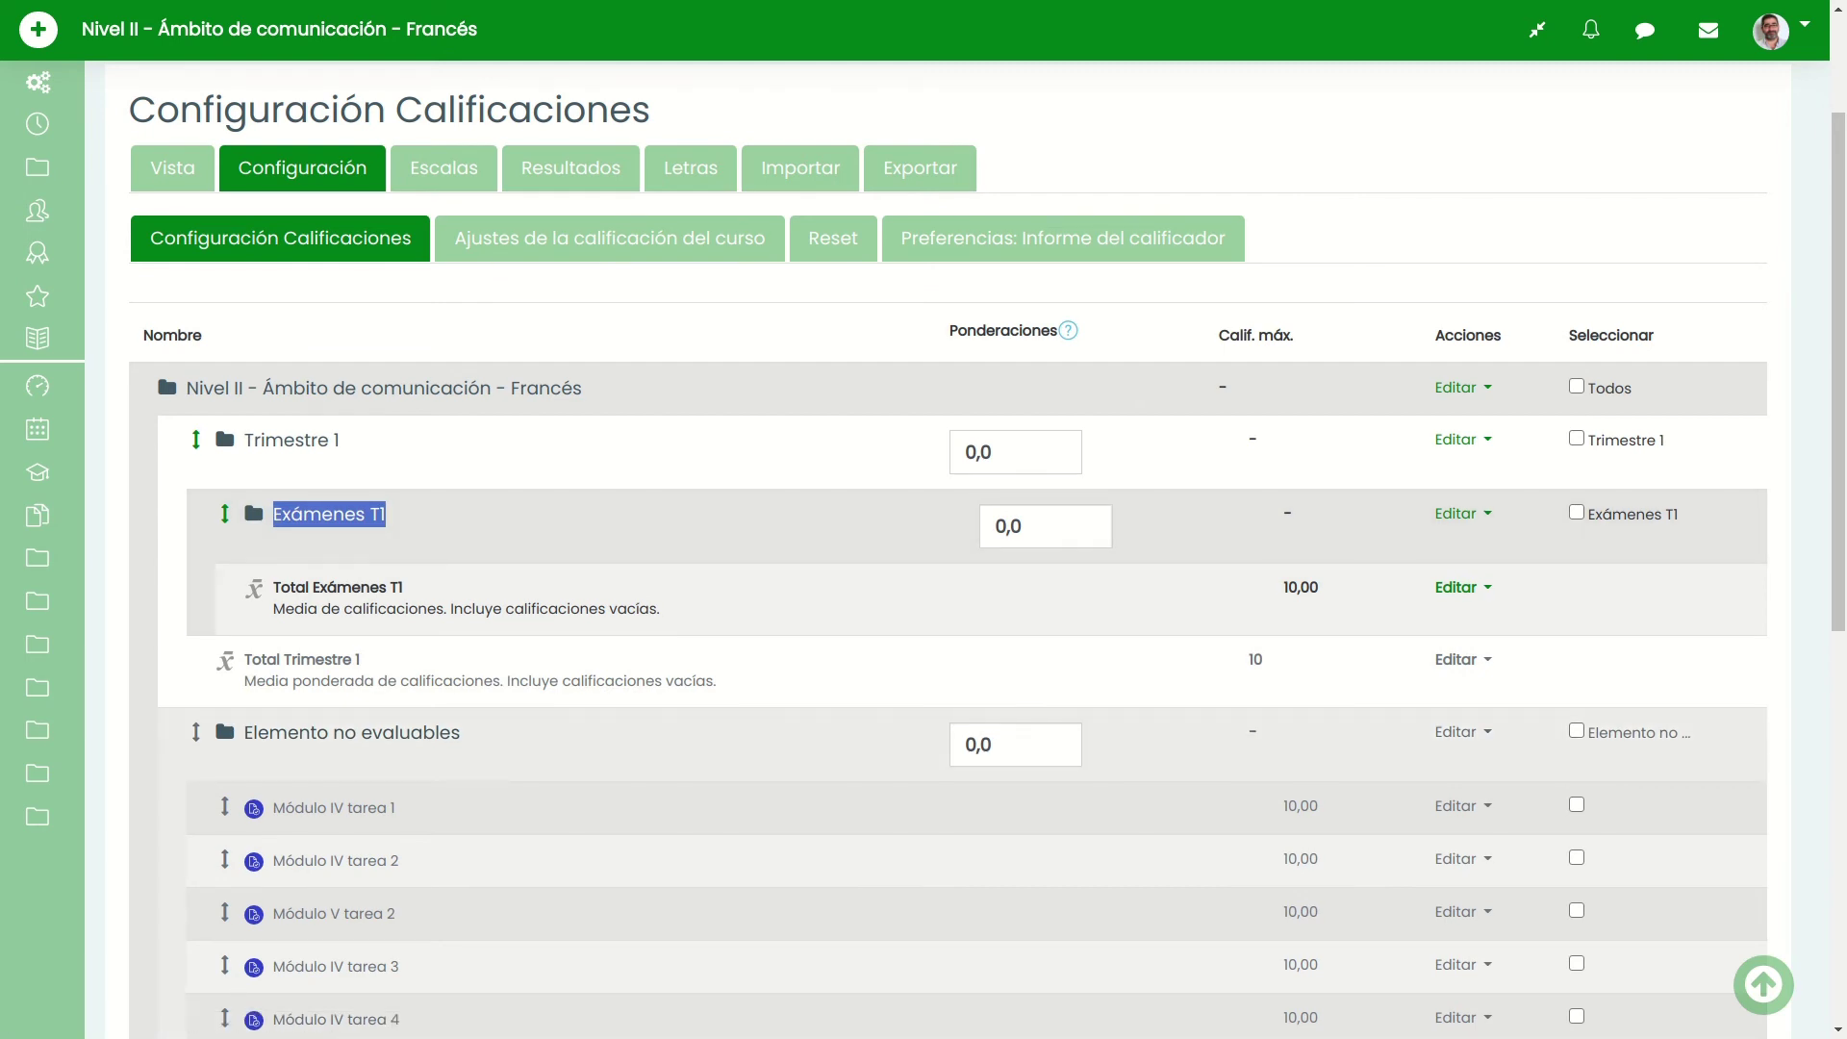
{"action": "left_click_drag", "start_coordinate": [1839, 462], "coordinate": [1839, 852]}
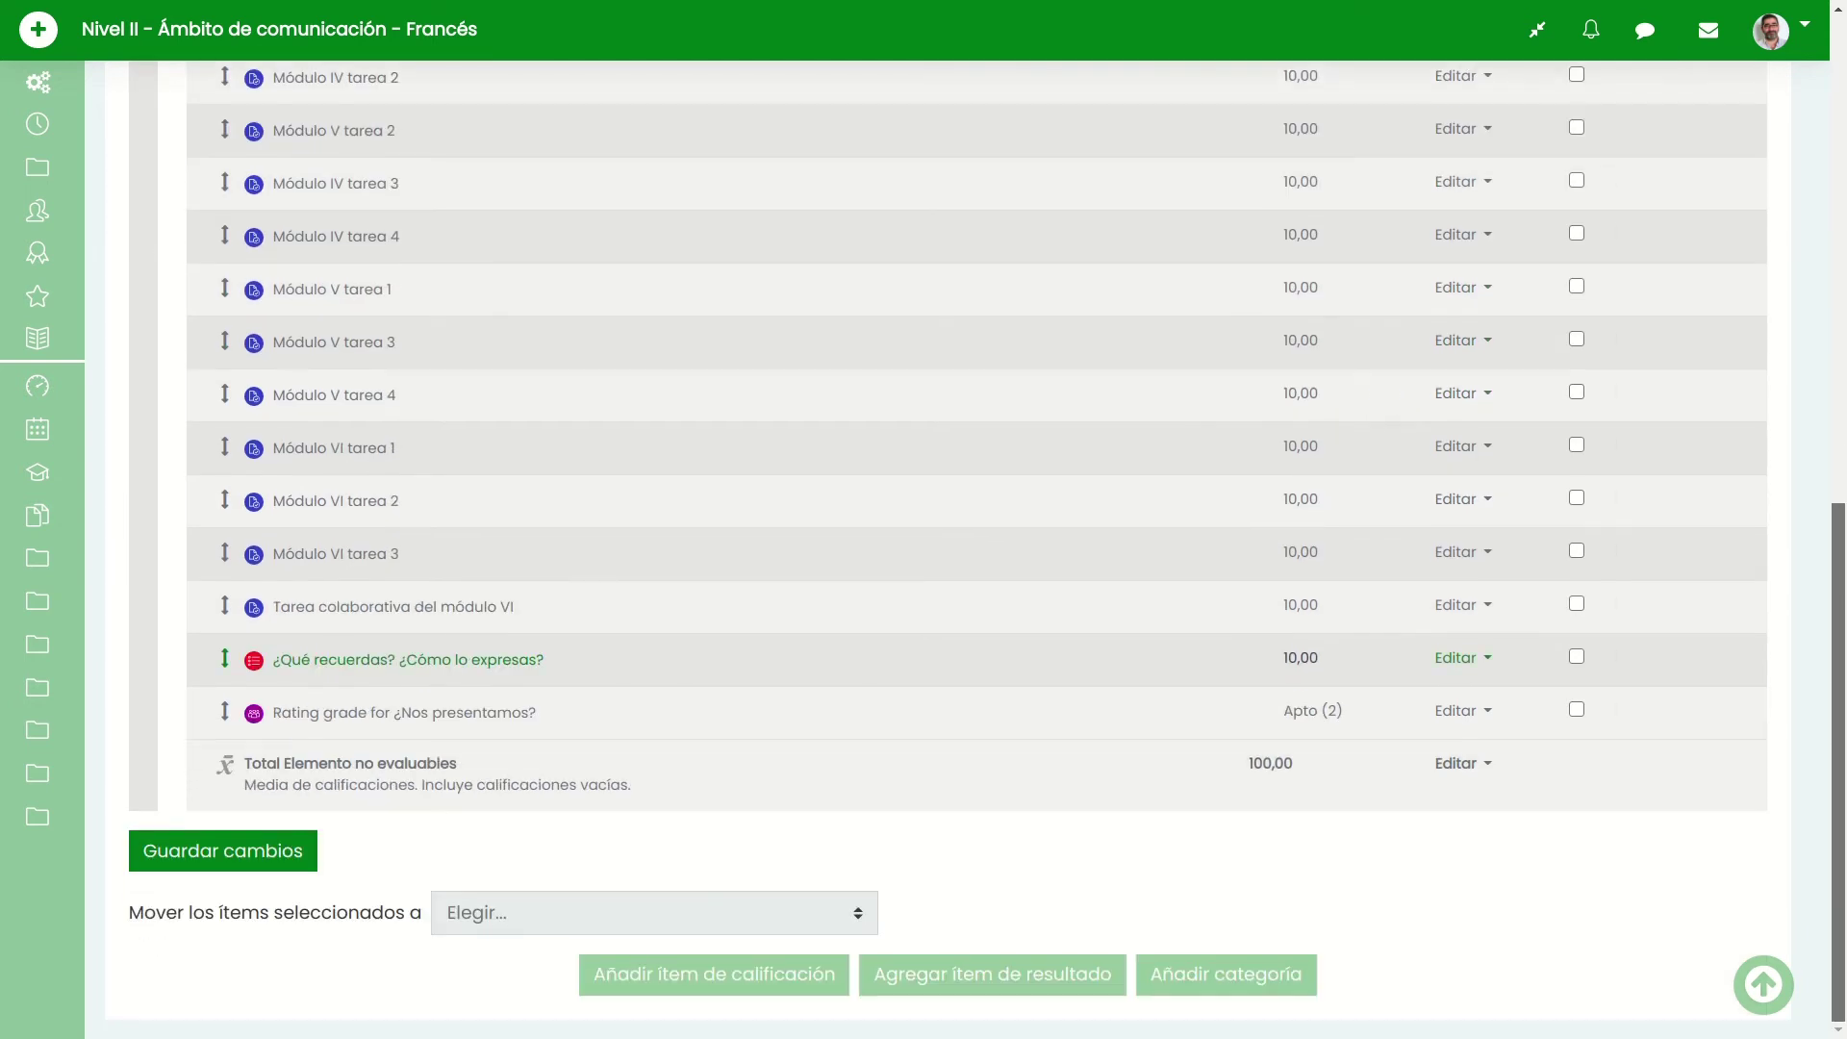
- Start a new grade category named "Tareas T1", keeping "Media de calificaciones" as its aggregation
{"action": "left_click", "coordinate": [1225, 973]}
{"action": "left_click", "coordinate": [762, 383]}
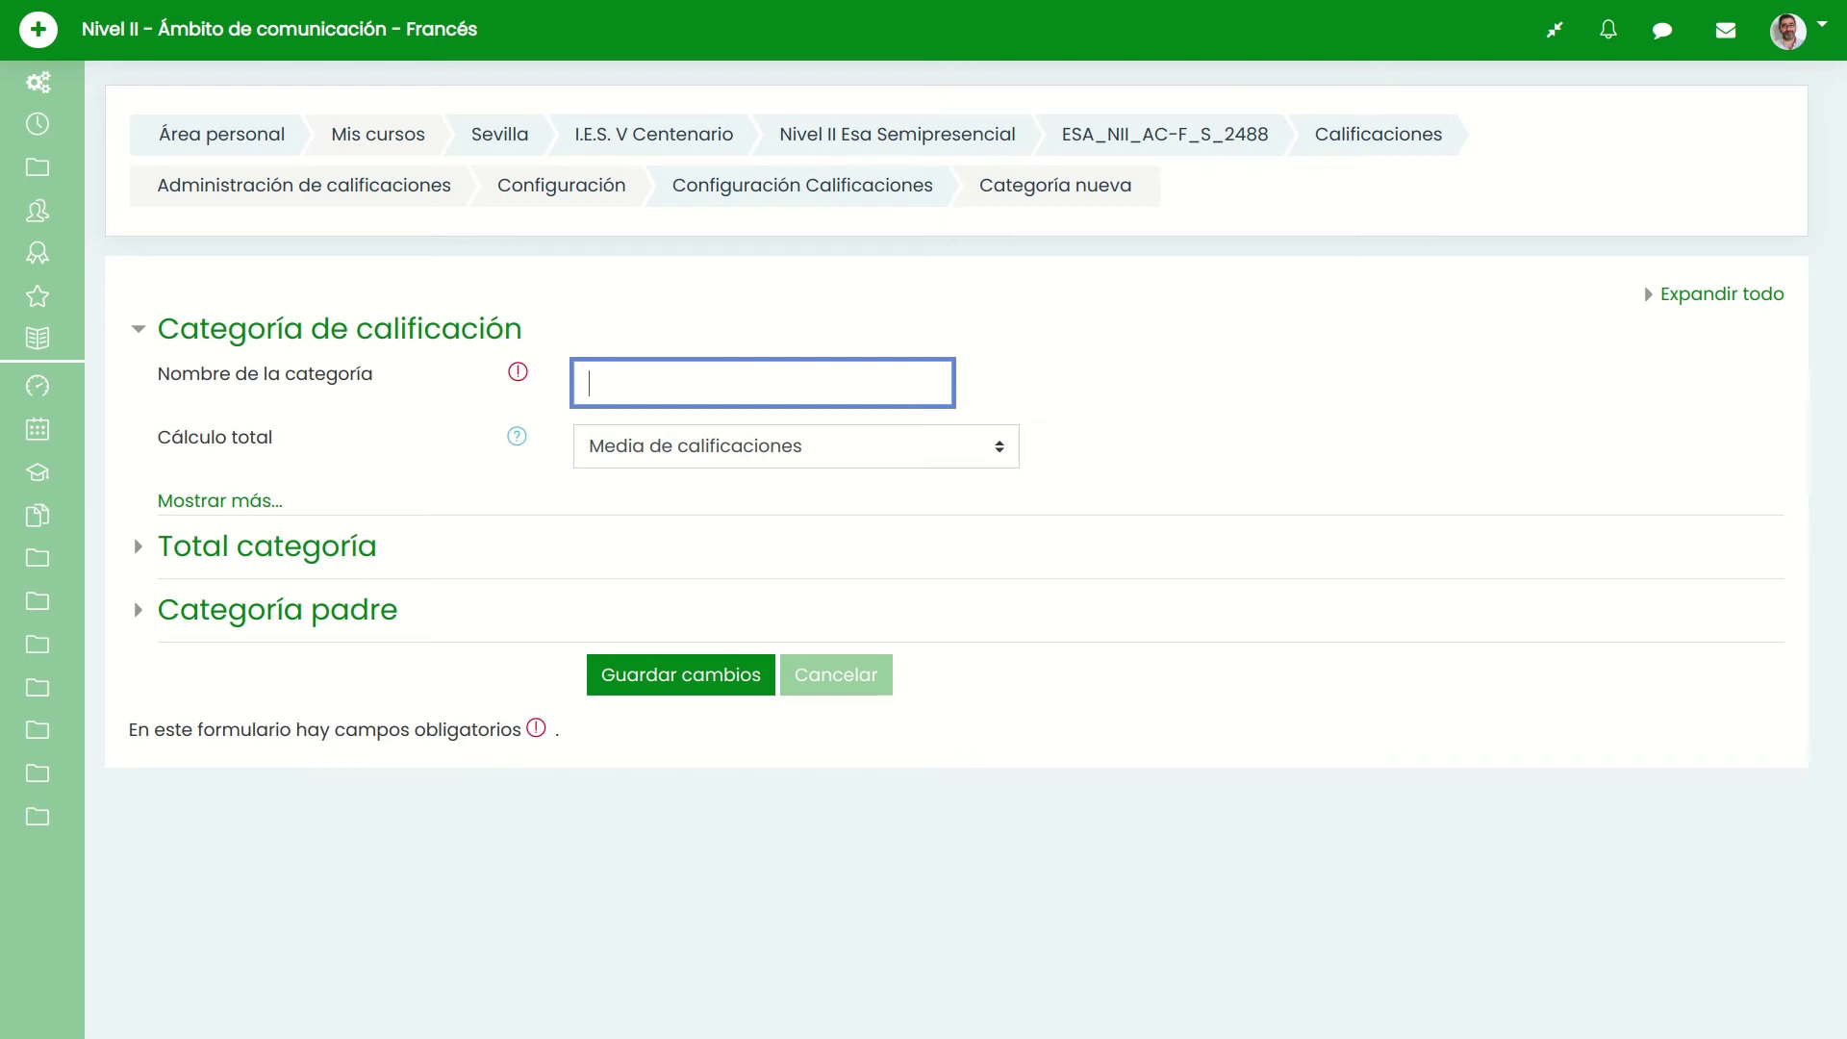
{"action": "type", "text": "Tareas T1"}
{"action": "left_click", "coordinate": [796, 447]}
{"action": "left_click", "coordinate": [696, 484]}
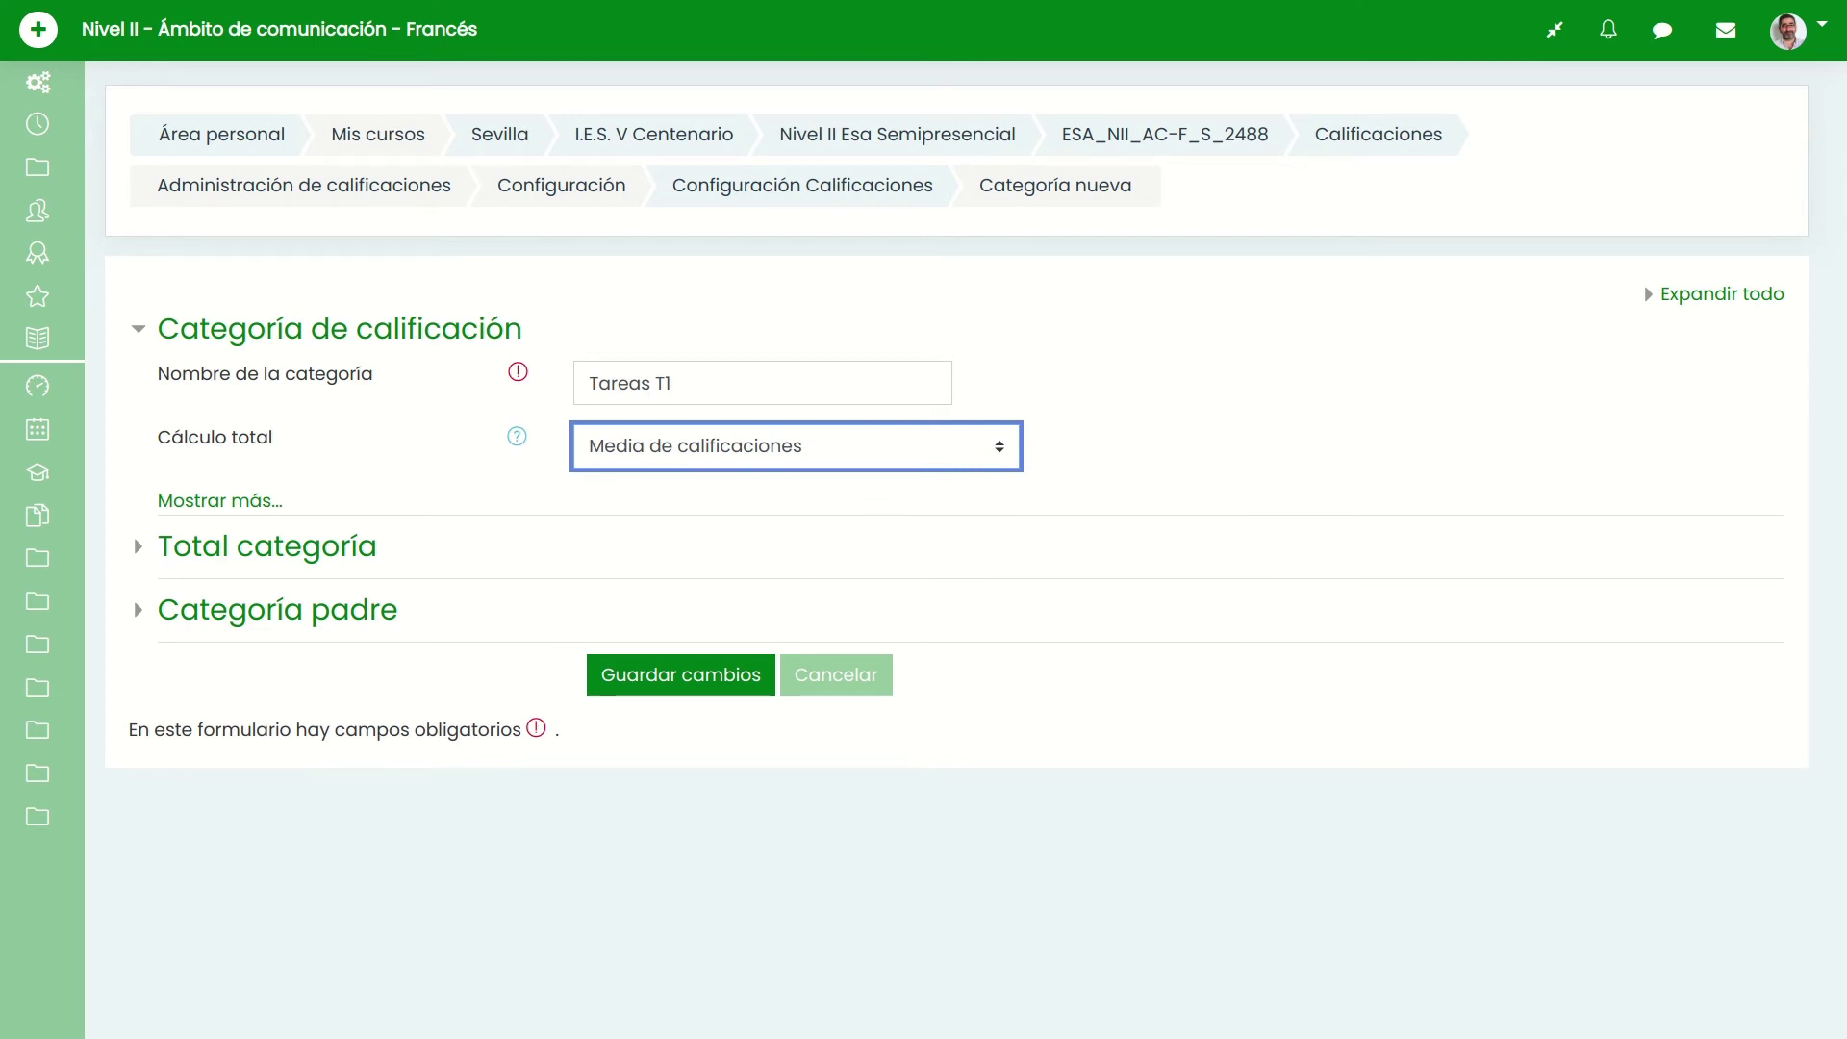
- Set the Tareas T1 category total's maximum grade to 10 and reveal its additional settings
{"action": "left_click", "coordinate": [267, 546]}
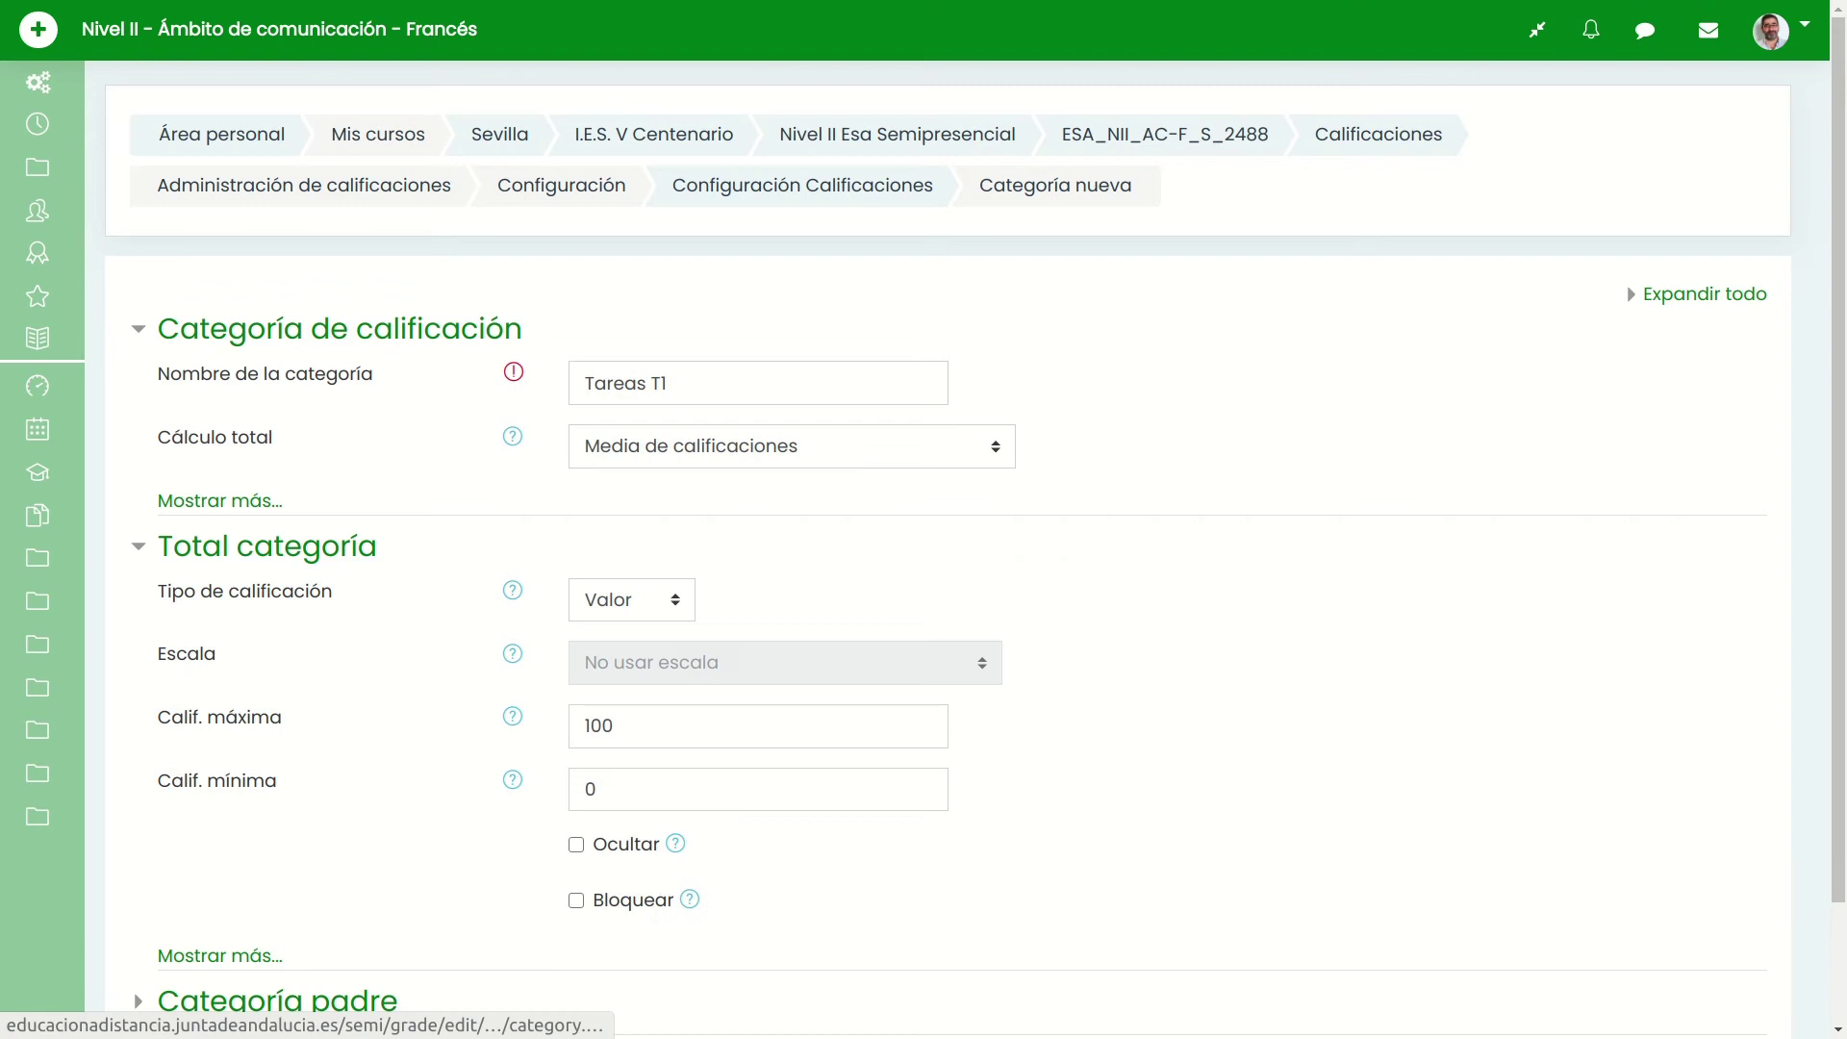
{"action": "scroll", "coordinate": [923, 549], "scroll_direction": "down", "scroll_amount": 2}
{"action": "left_click", "coordinate": [758, 586]}
{"action": "key", "text": "BackSpace"}
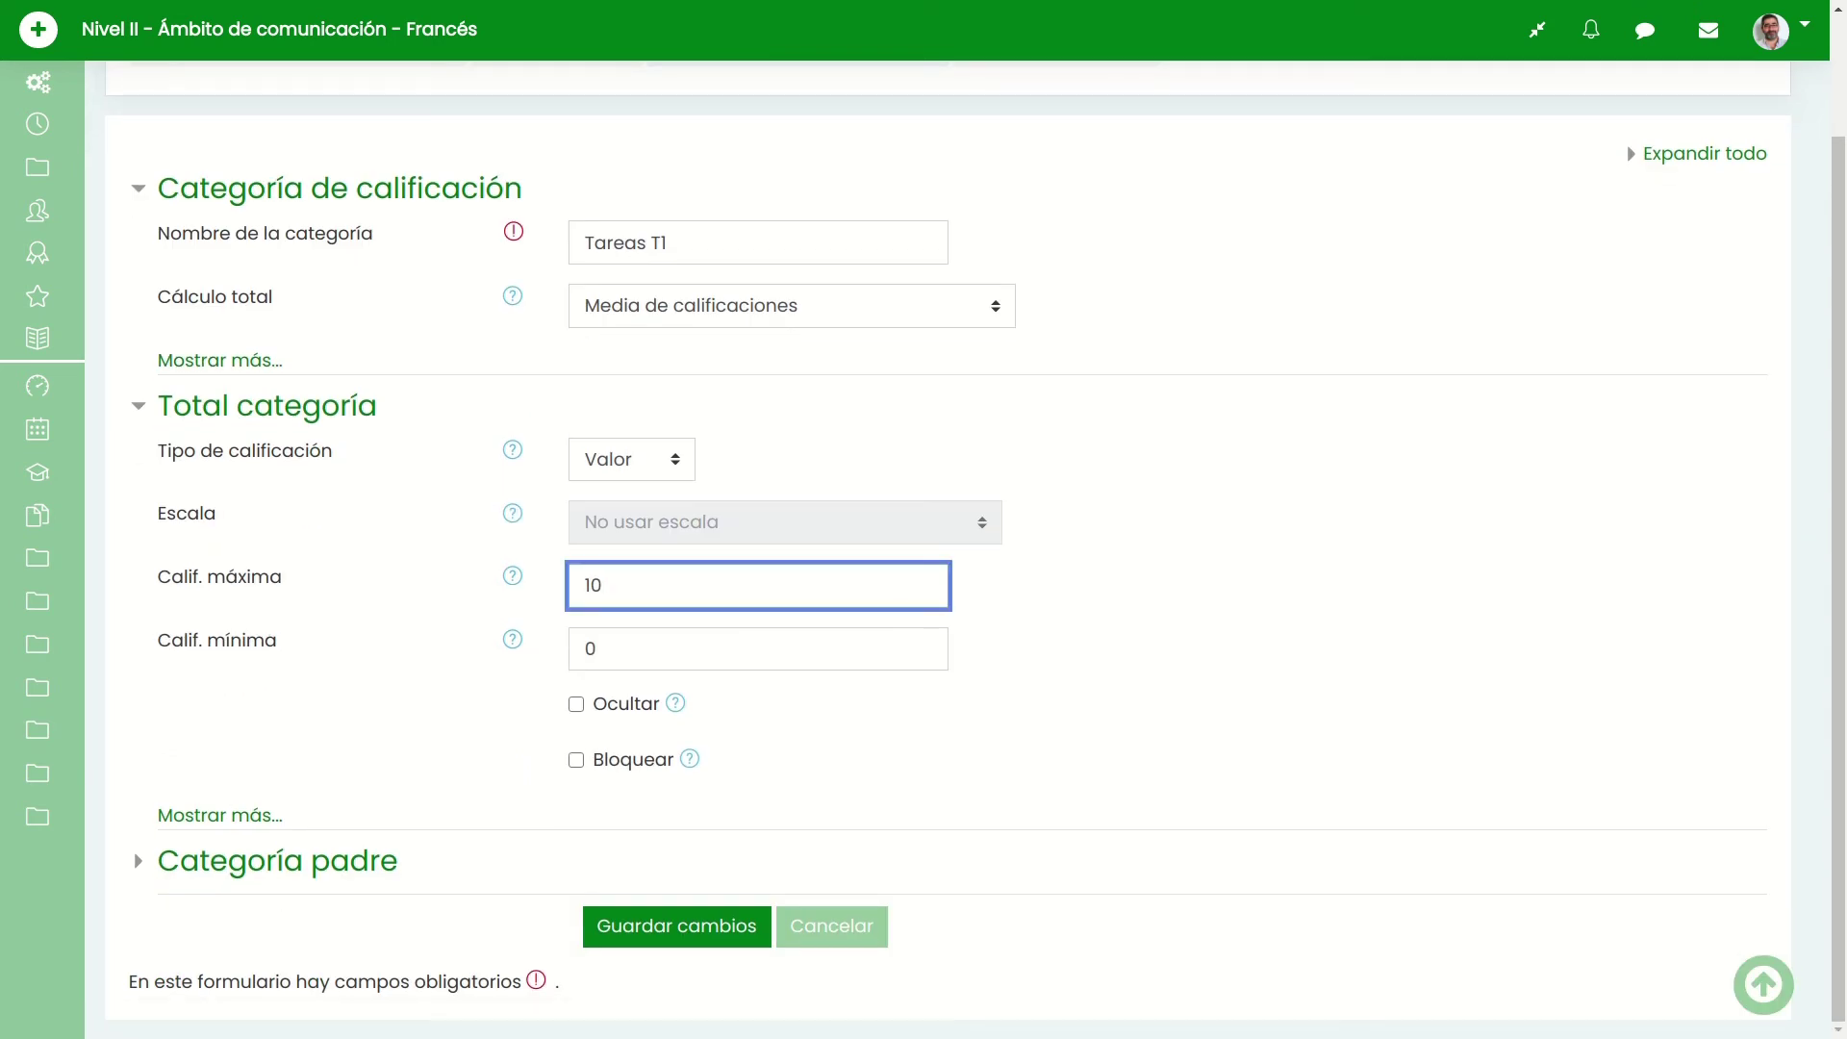
{"action": "left_click", "coordinate": [219, 814]}
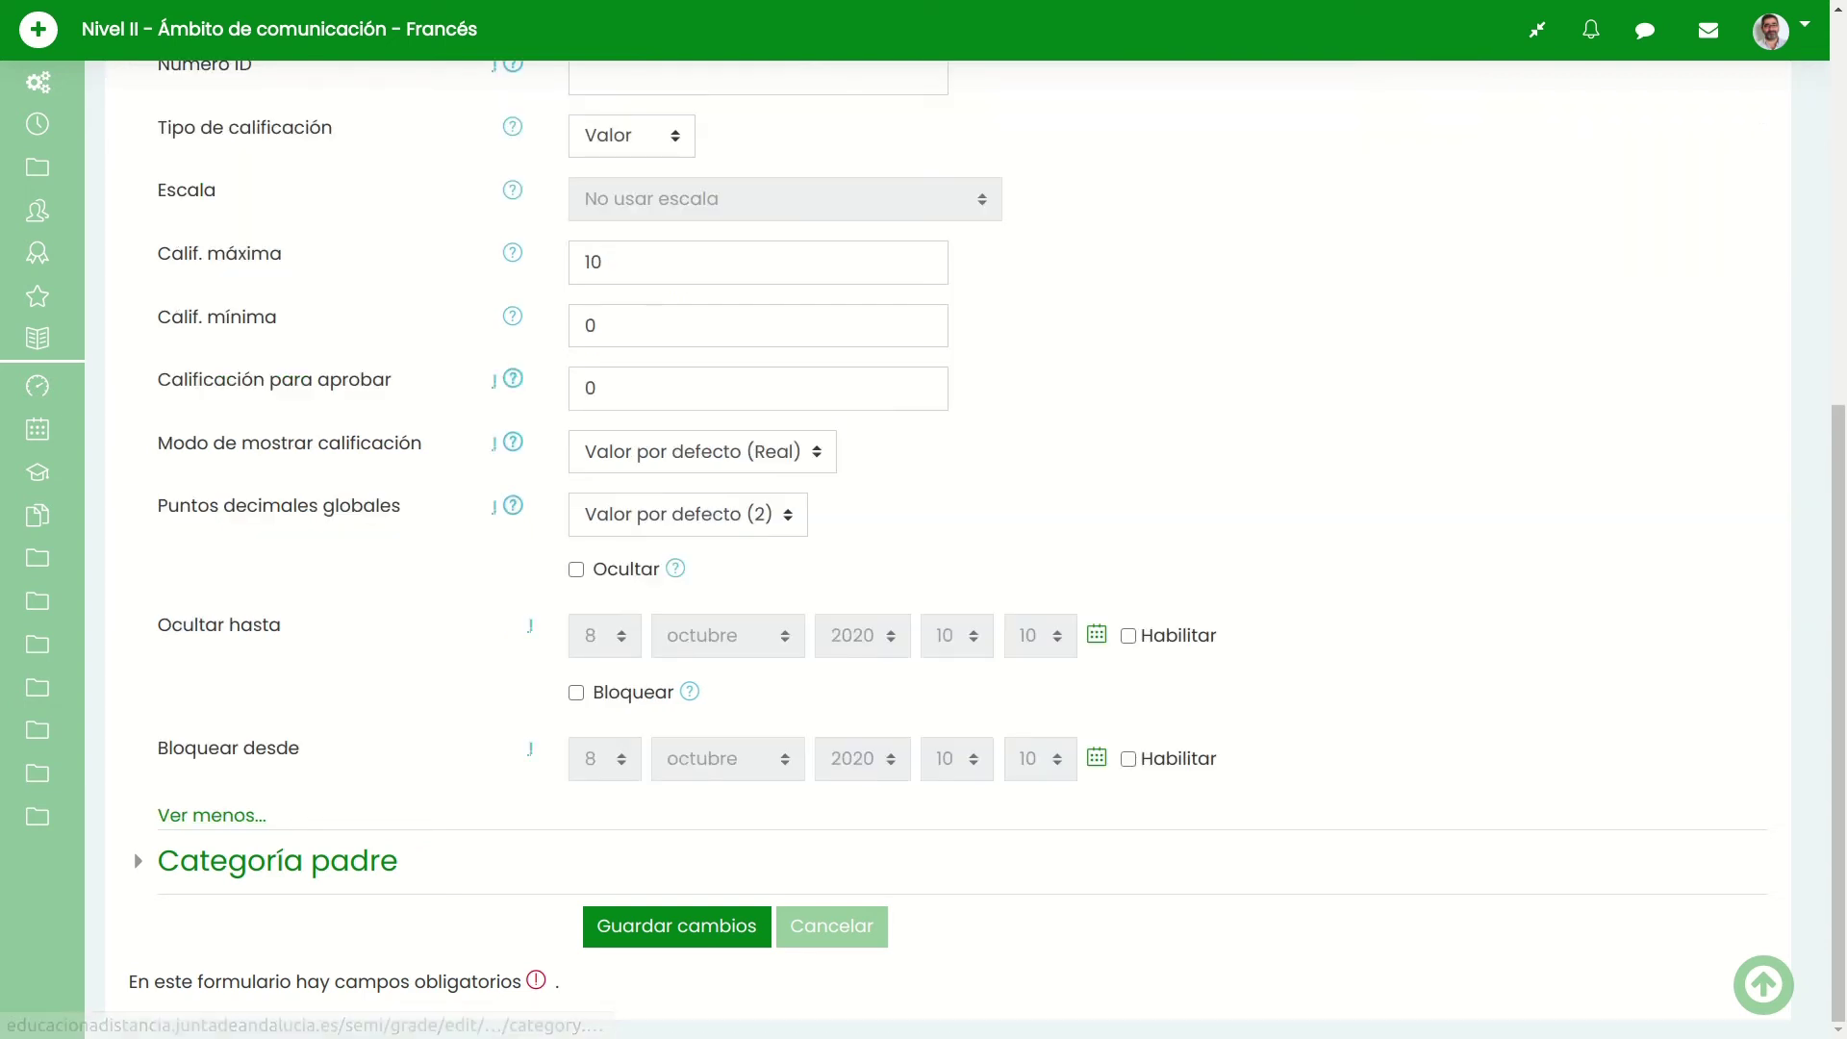
- Set Trimestre 1 as the parent category of Tareas T1 and save the new category
{"action": "left_click", "coordinate": [279, 860]}
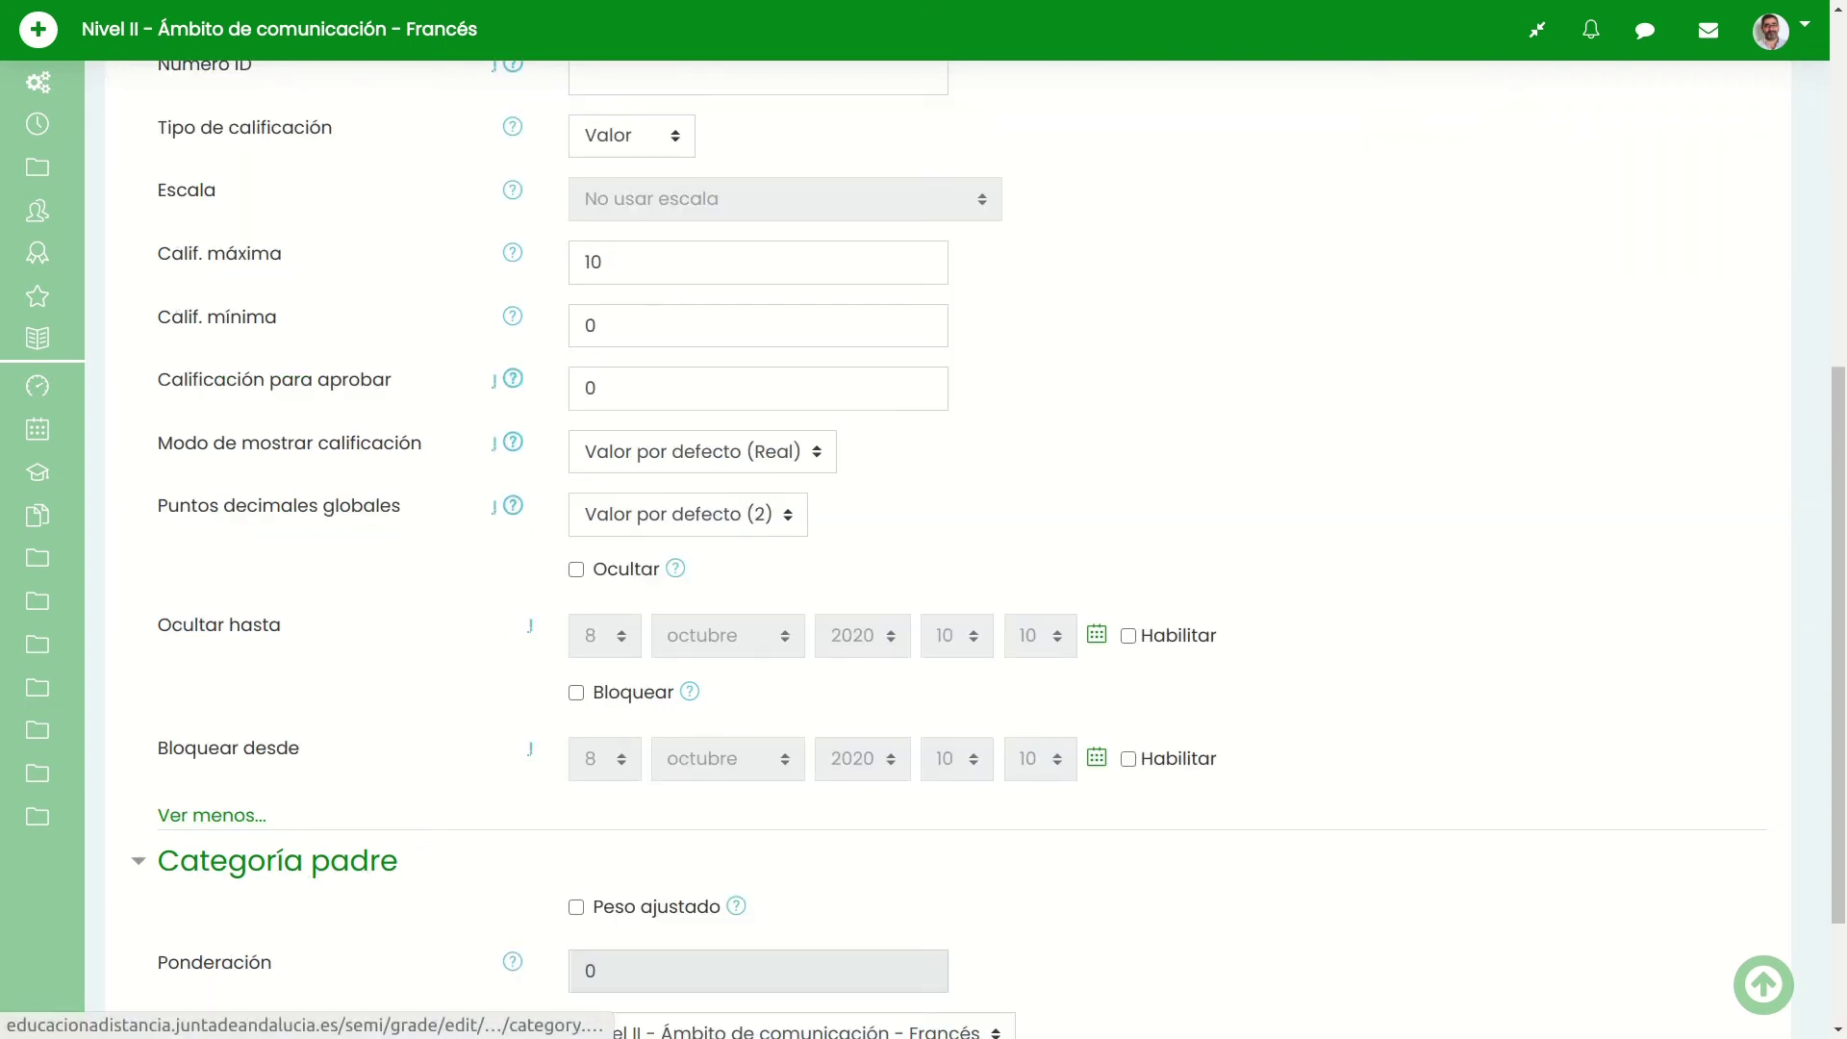
{"action": "scroll", "coordinate": [279, 860], "scroll_direction": "down", "scroll_amount": 2}
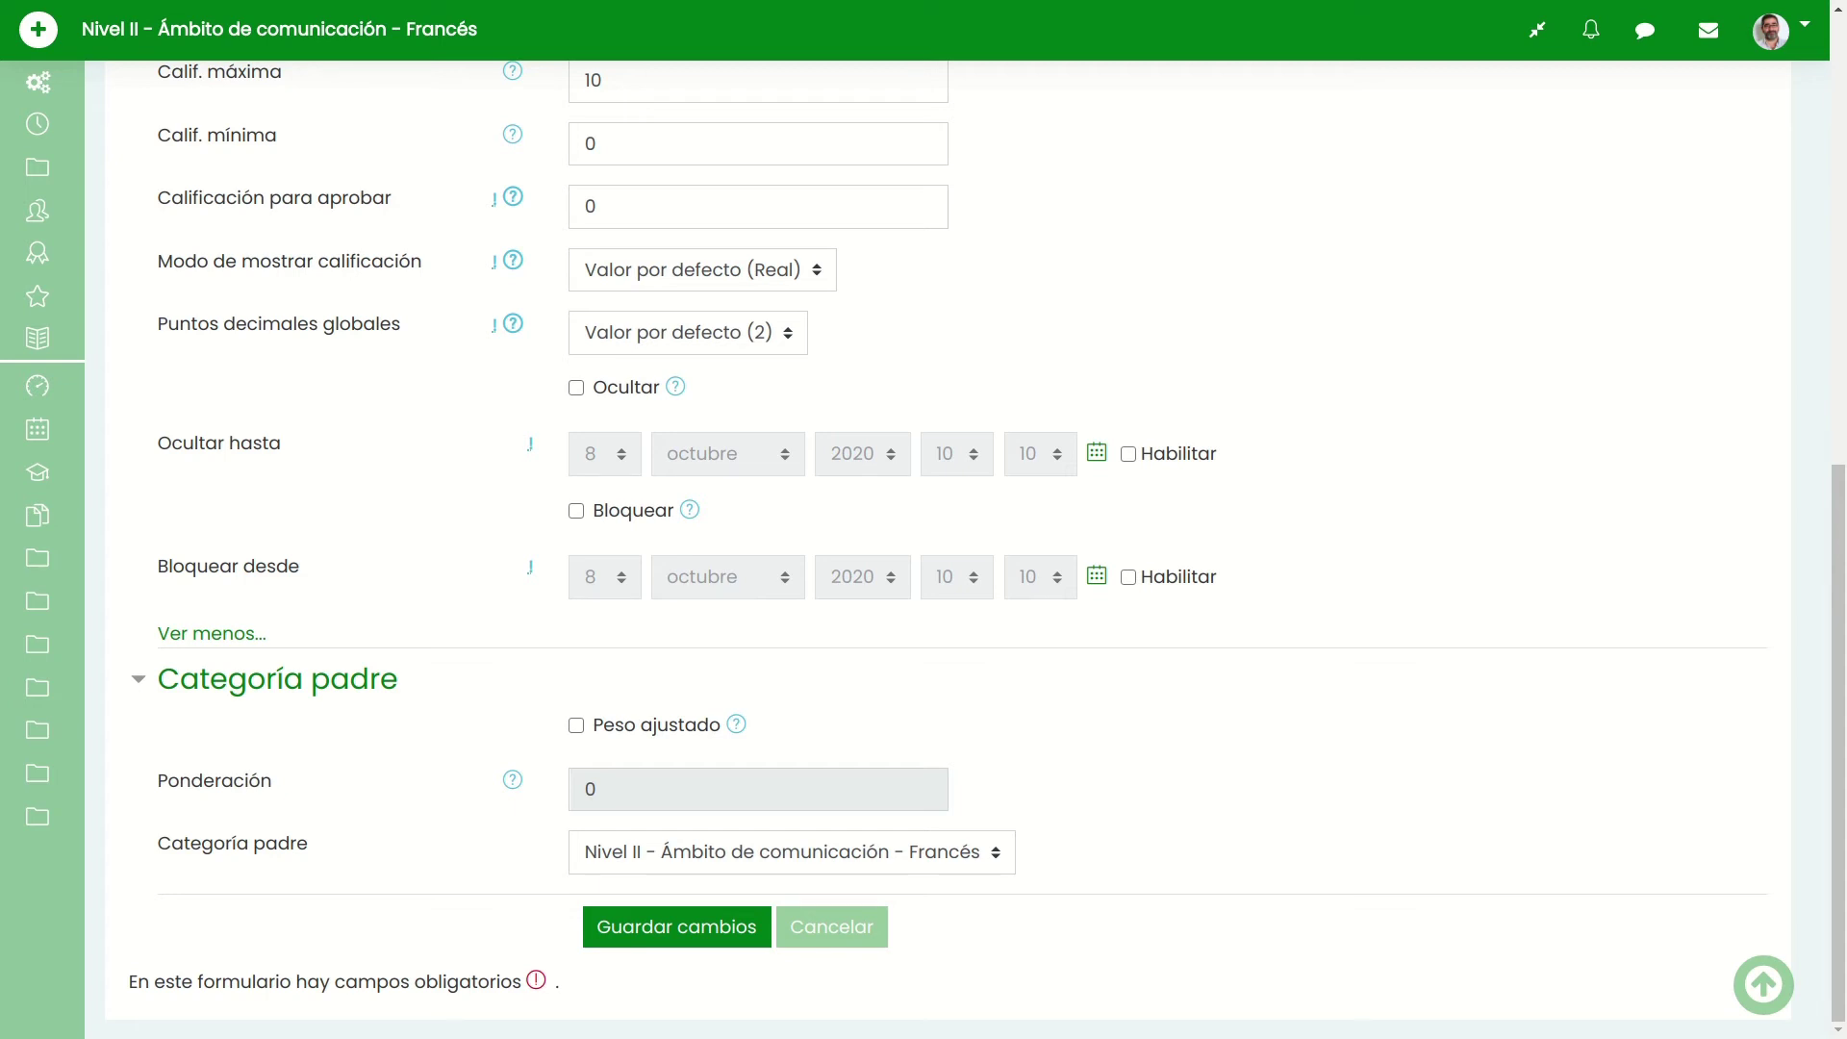
{"action": "left_click", "coordinate": [792, 852]}
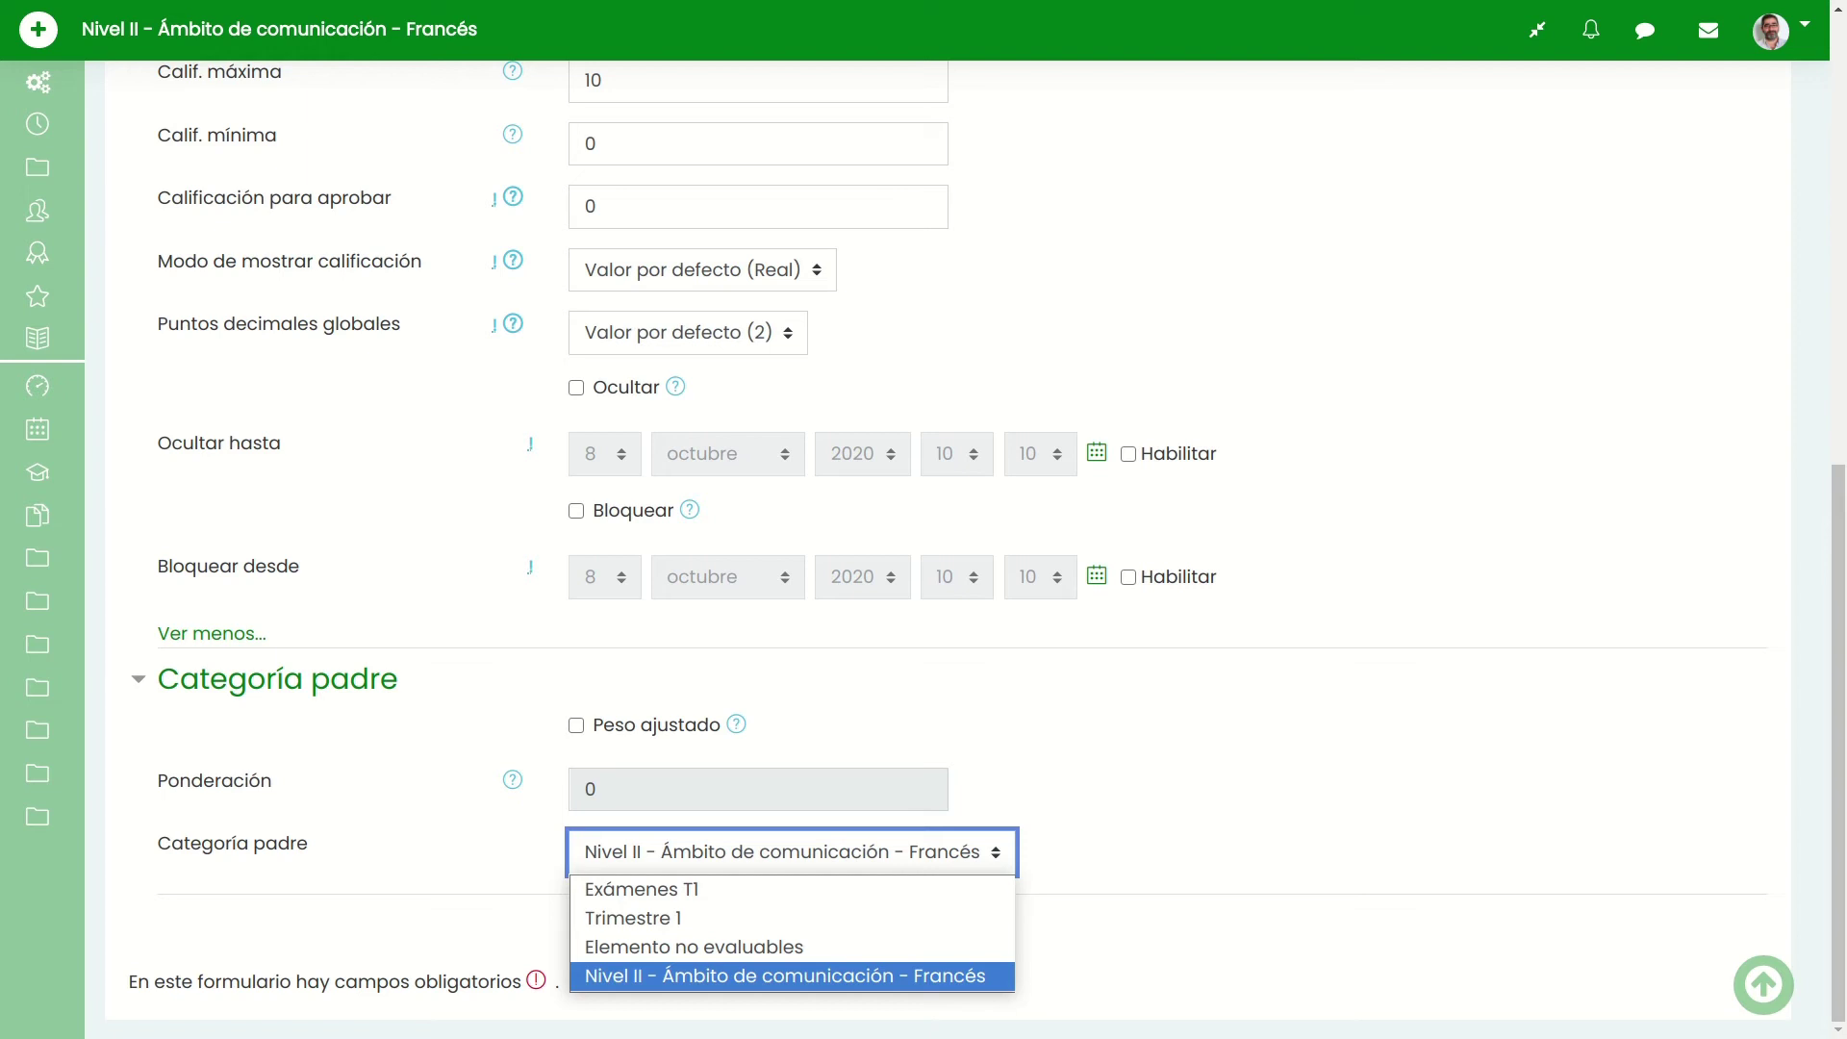
{"action": "left_click", "coordinate": [673, 919]}
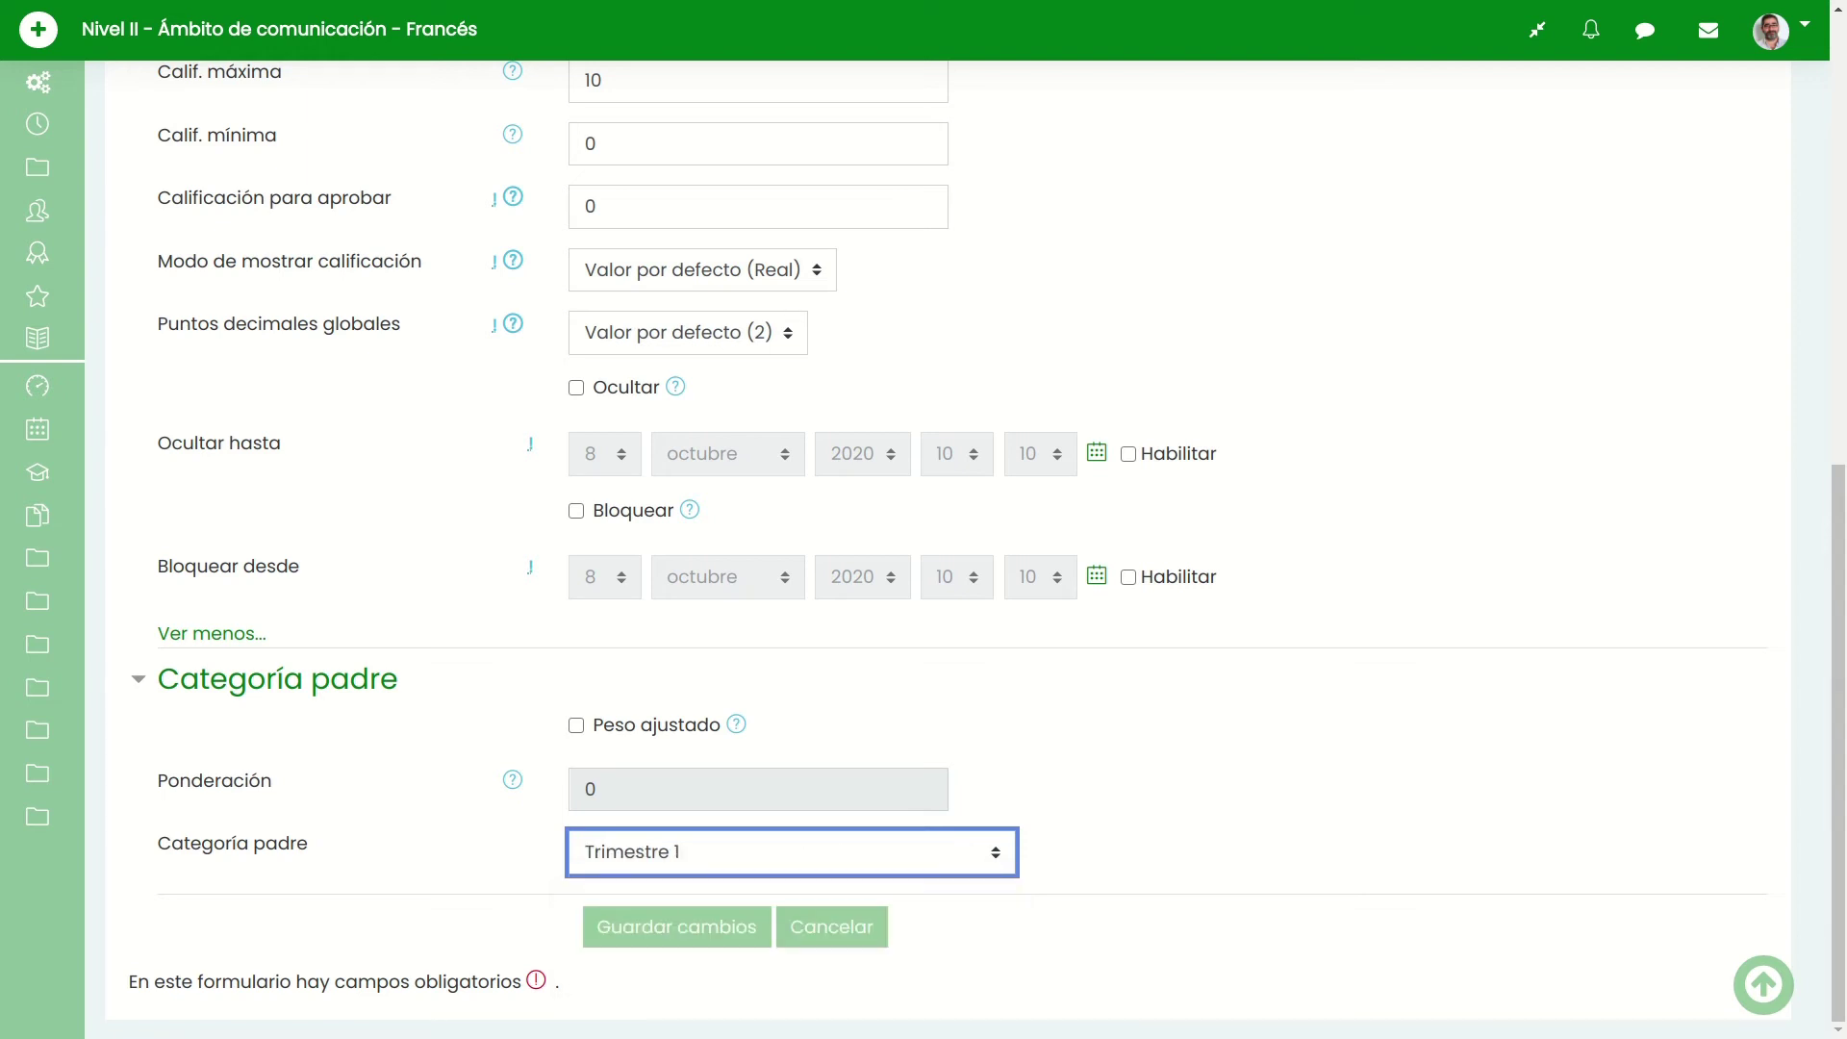
{"action": "left_click", "coordinate": [677, 928]}
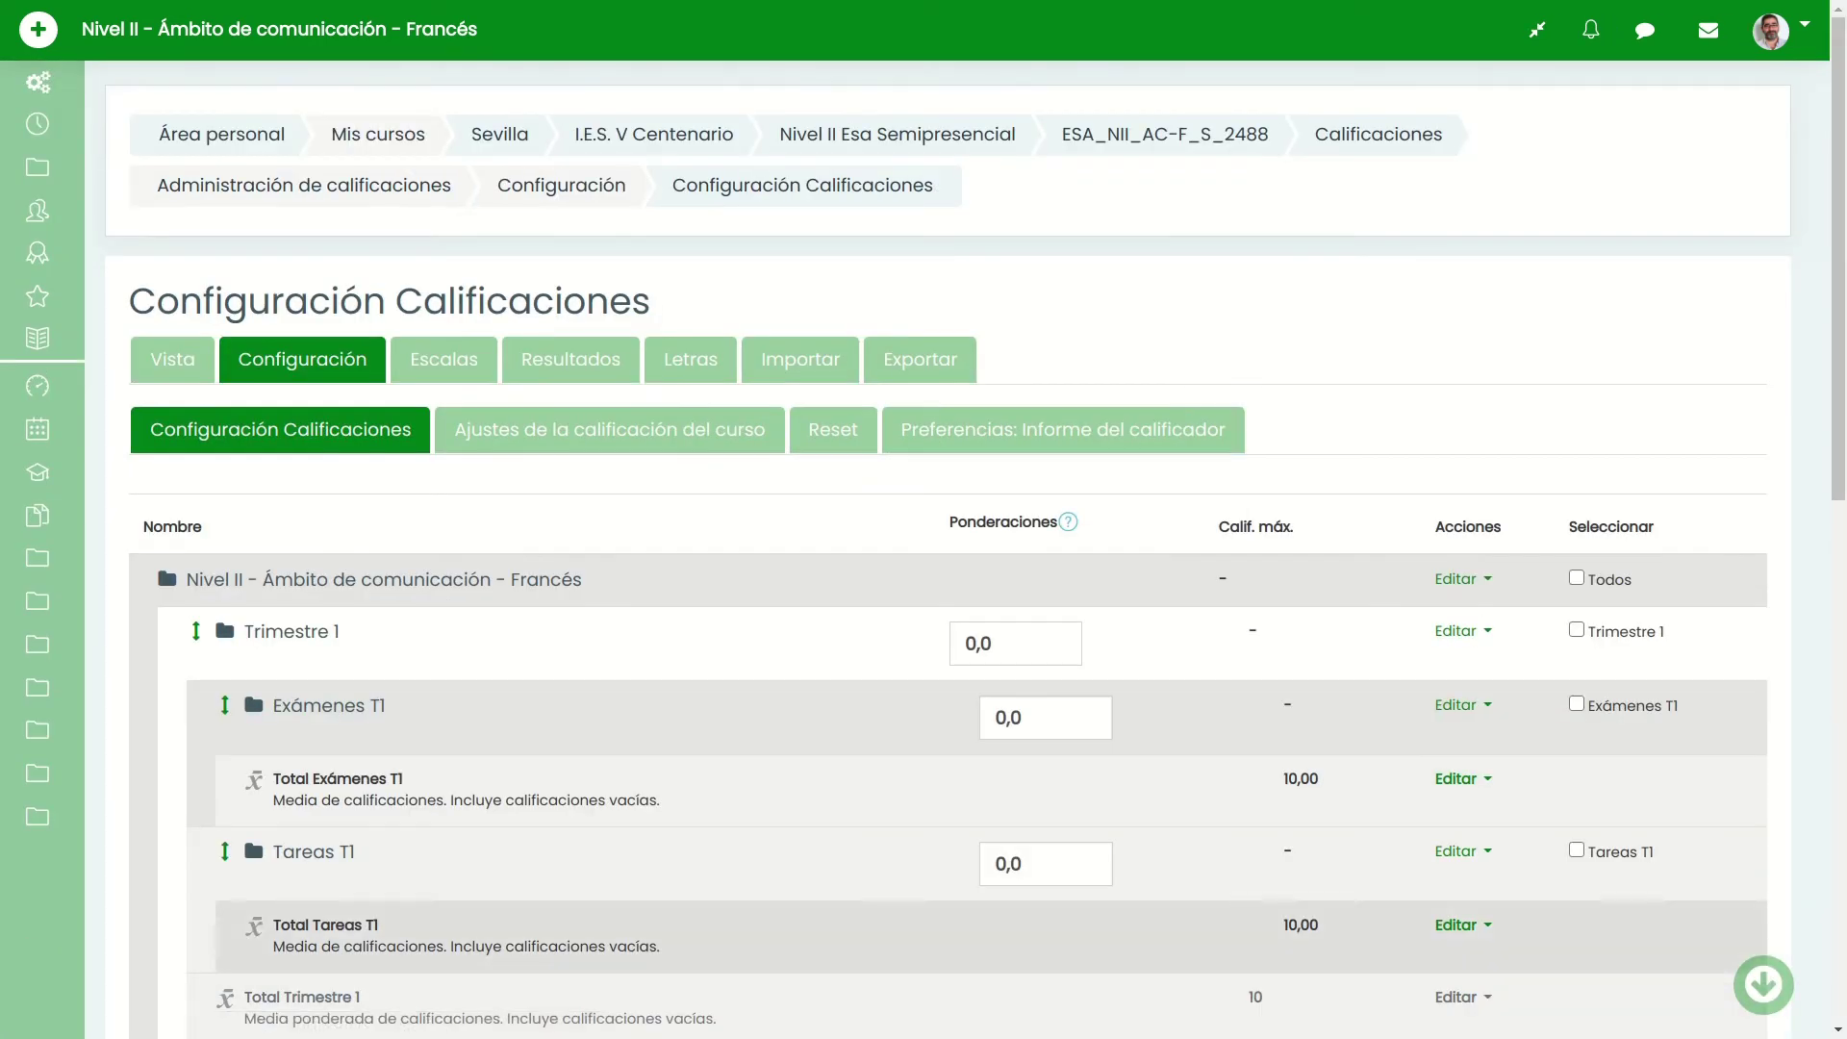
- Start a new manual grade item in the gradebook setup and name it "Examen A T1"
{"action": "scroll", "coordinate": [948, 550], "scroll_direction": "down", "scroll_amount": 2}
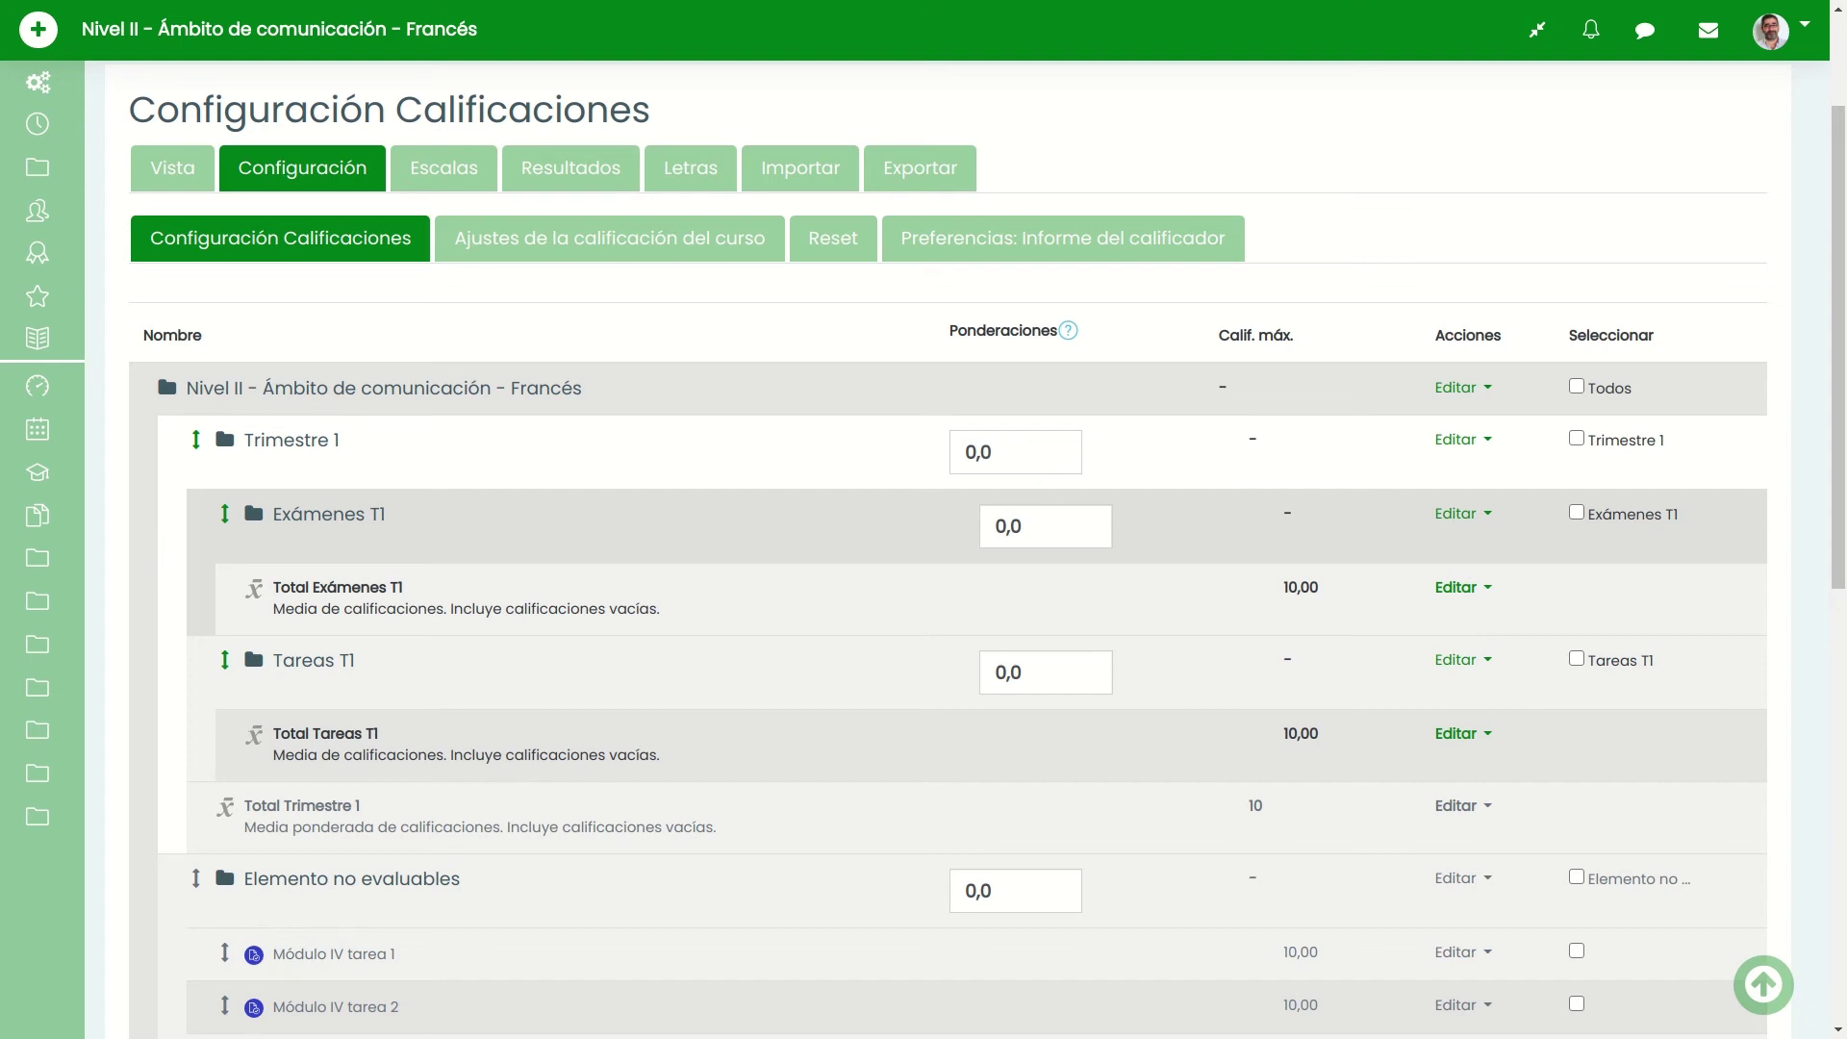
{"action": "left_click_drag", "start_coordinate": [1838, 348], "coordinate": [1838, 780]}
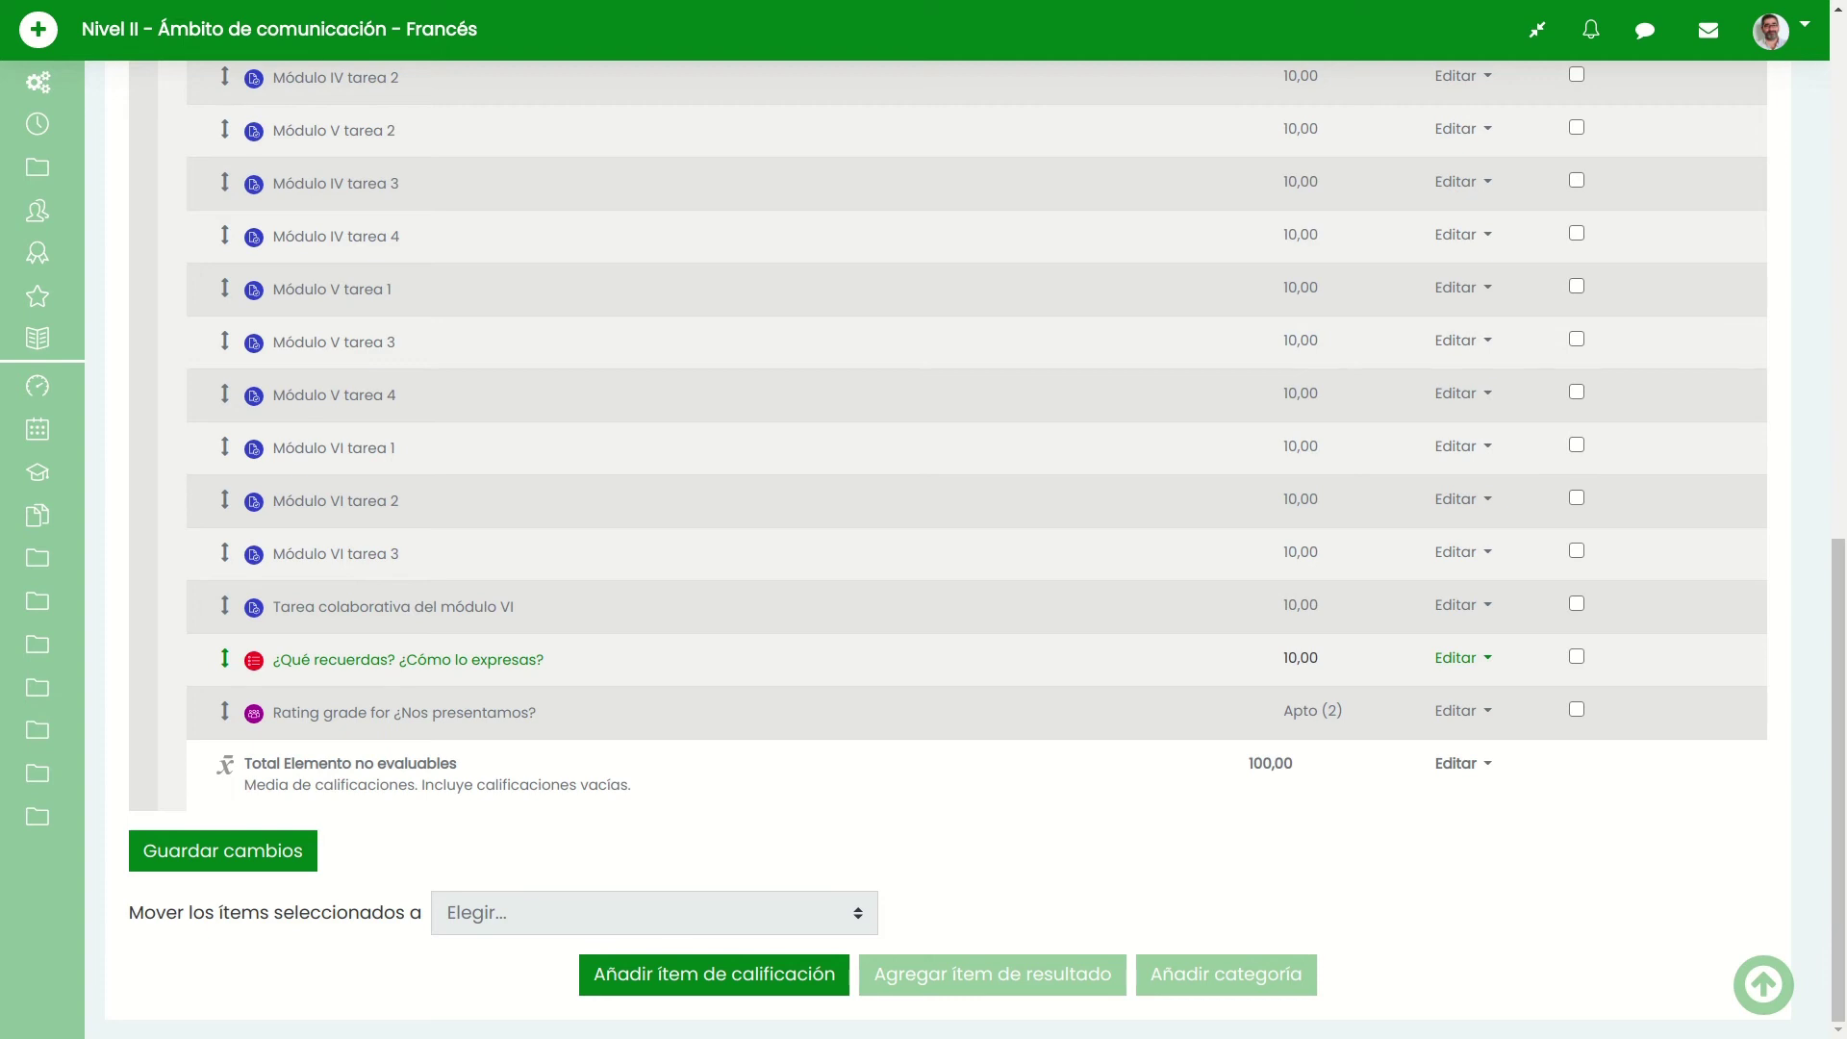
{"action": "left_click", "coordinate": [714, 974]}
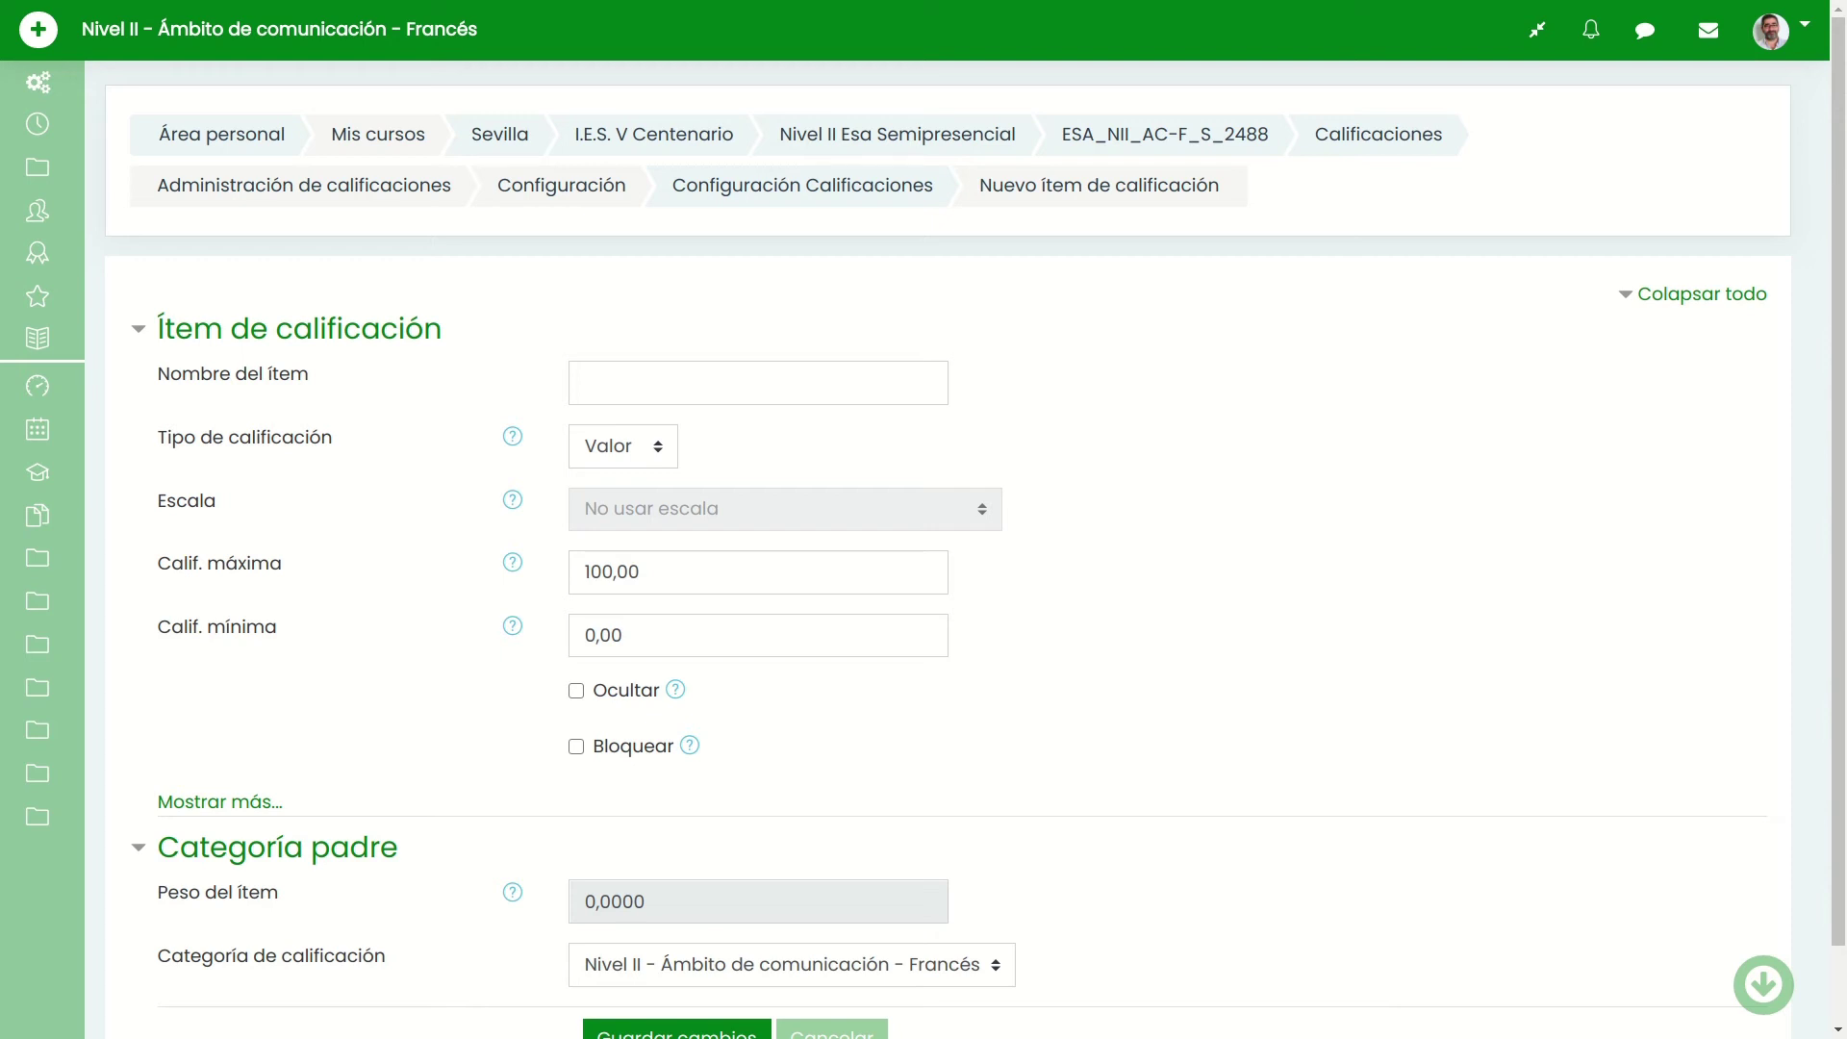
{"action": "left_click", "coordinate": [758, 383]}
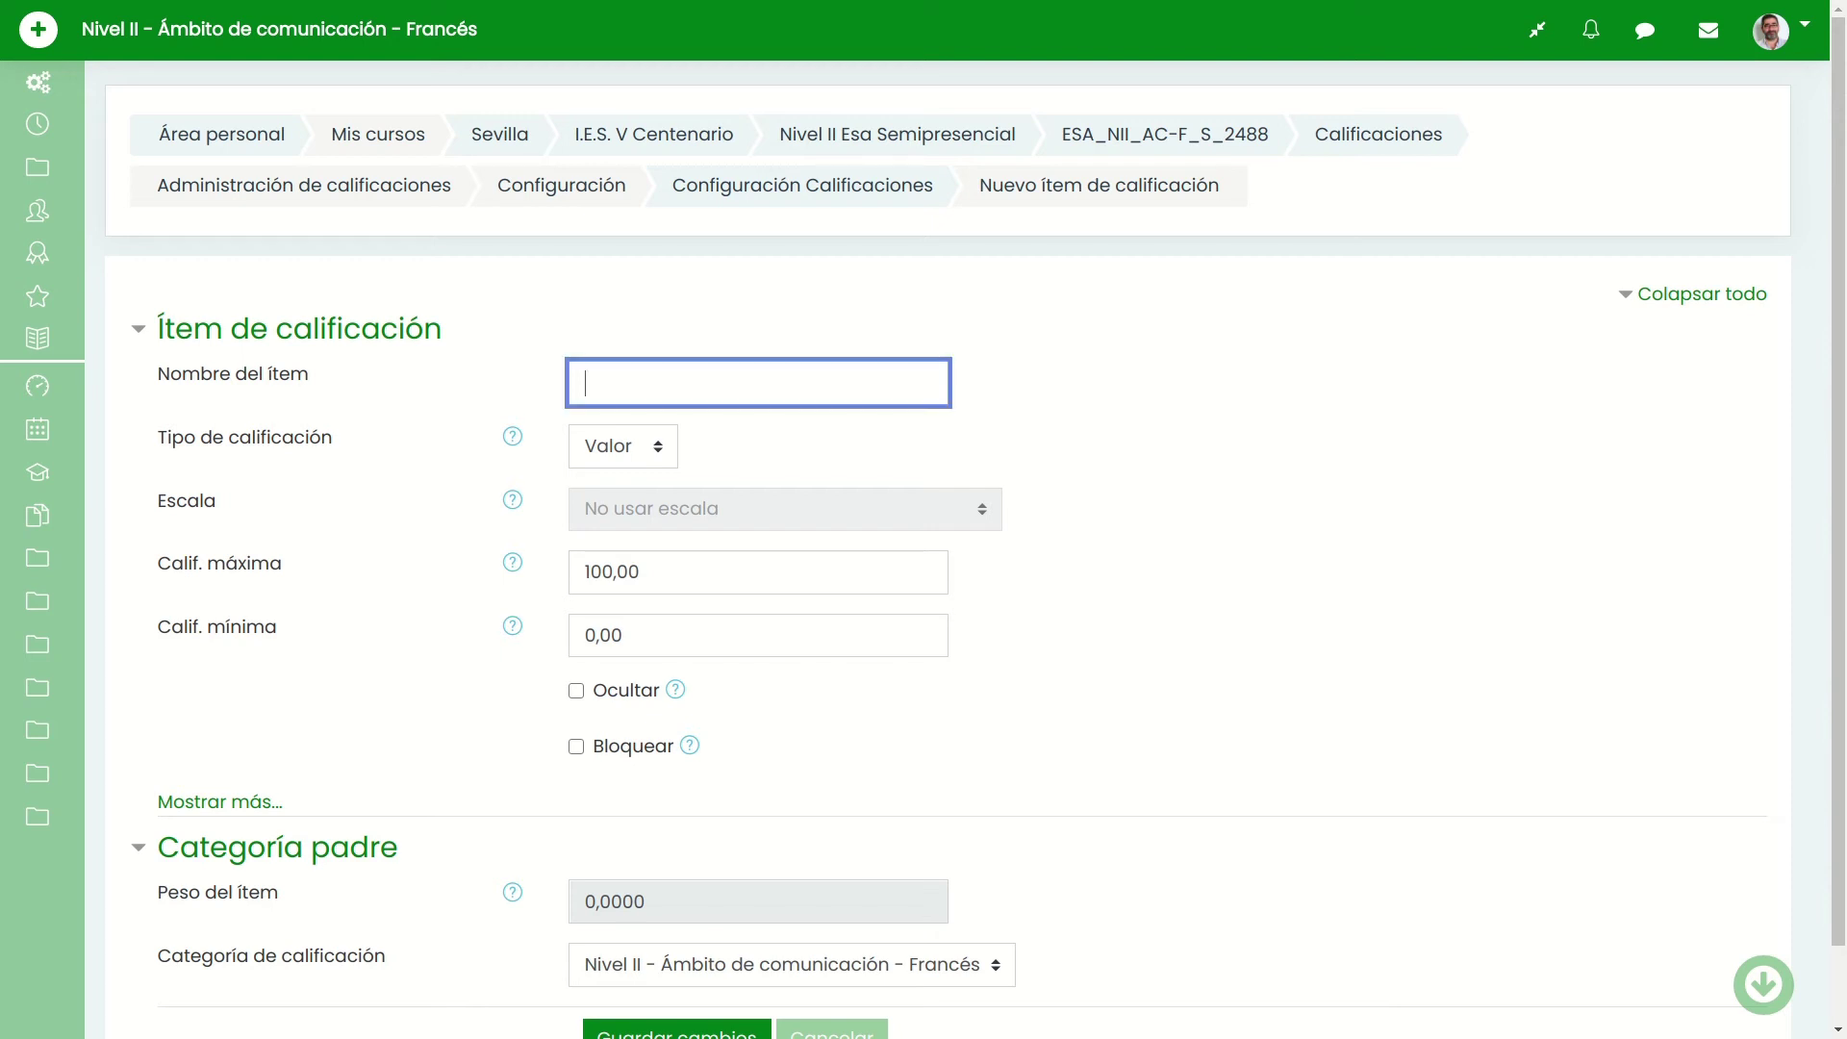
{"action": "type", "text": "Examen A T1"}
{"action": "key", "text": "shift+Left"}
{"action": "key", "text": "shift+Left"}
{"action": "key", "text": "shift+Left"}
{"action": "key", "text": "shift+Left"}
{"action": "key", "text": "shift+Left"}
{"action": "key", "text": "shift+Left"}
{"action": "key", "text": "shift+Left"}
{"action": "key", "text": "shift+Left"}
{"action": "key", "text": "shift+Left"}
{"action": "key", "text": "shift+Left"}
{"action": "key", "text": "shift+Left"}
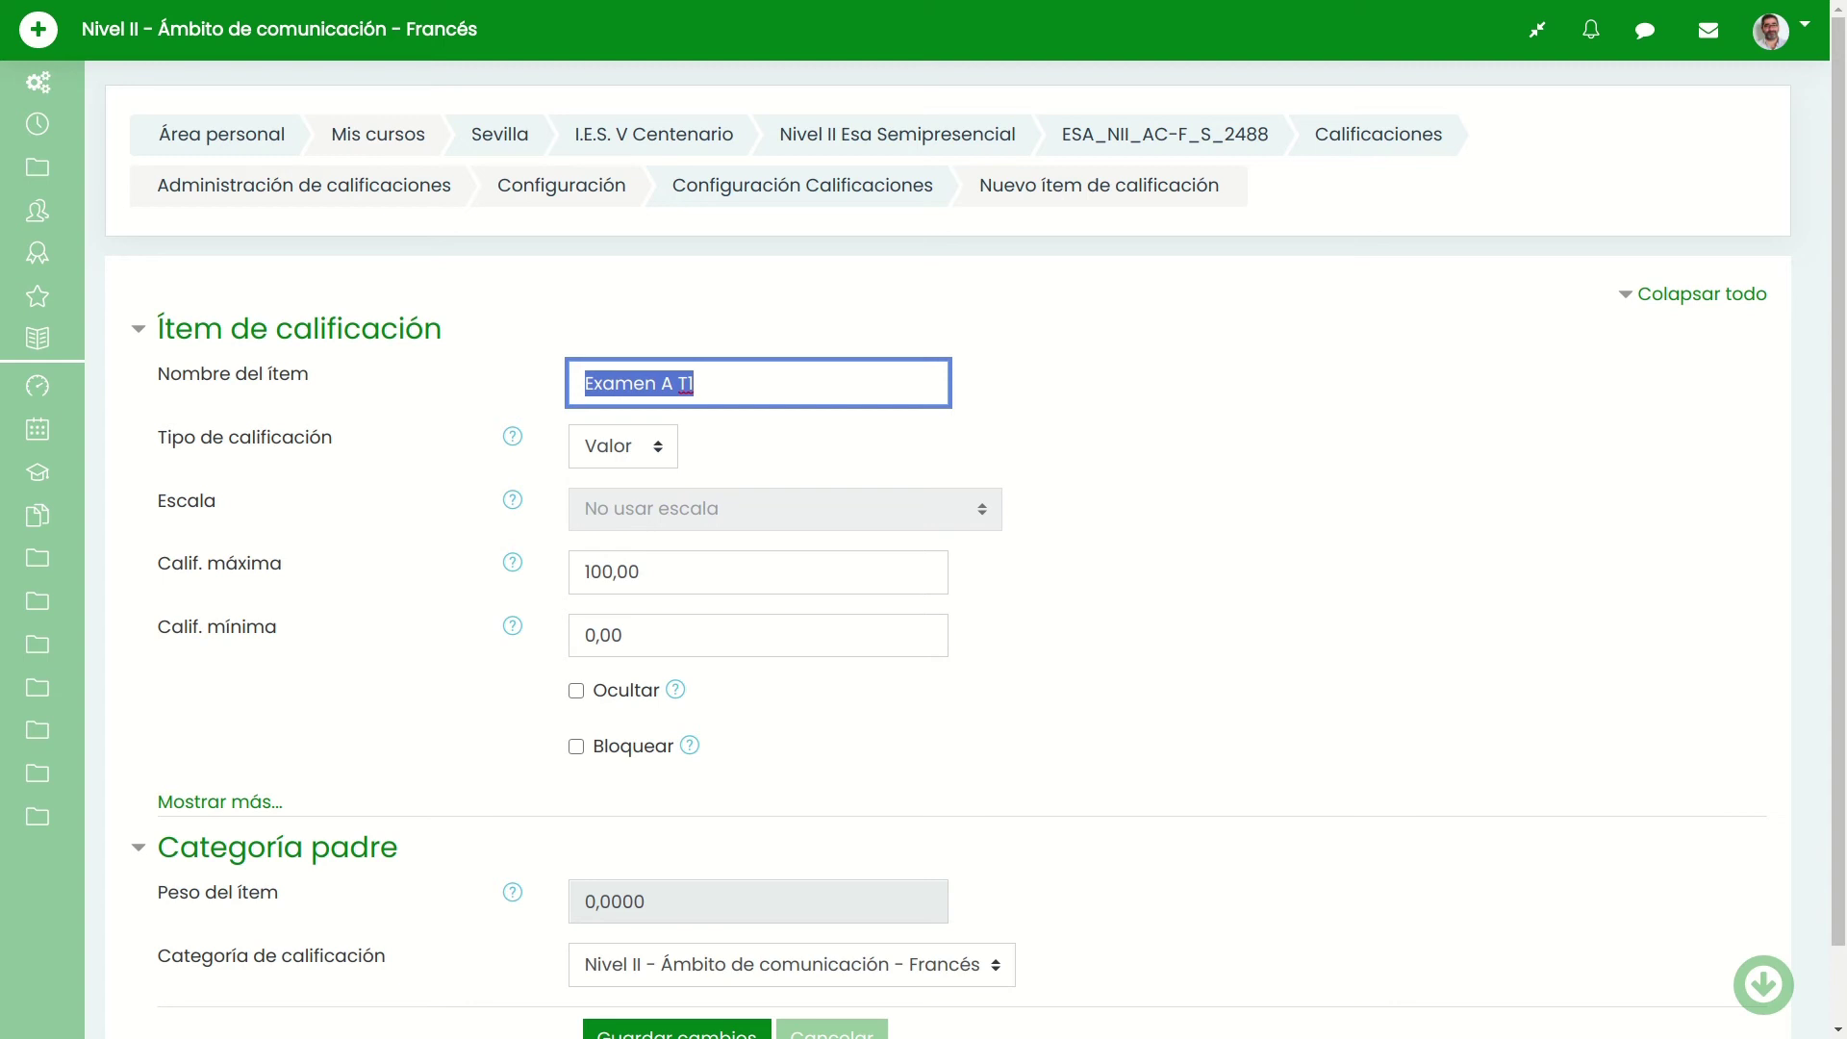
{"action": "left_click", "coordinate": [1251, 462]}
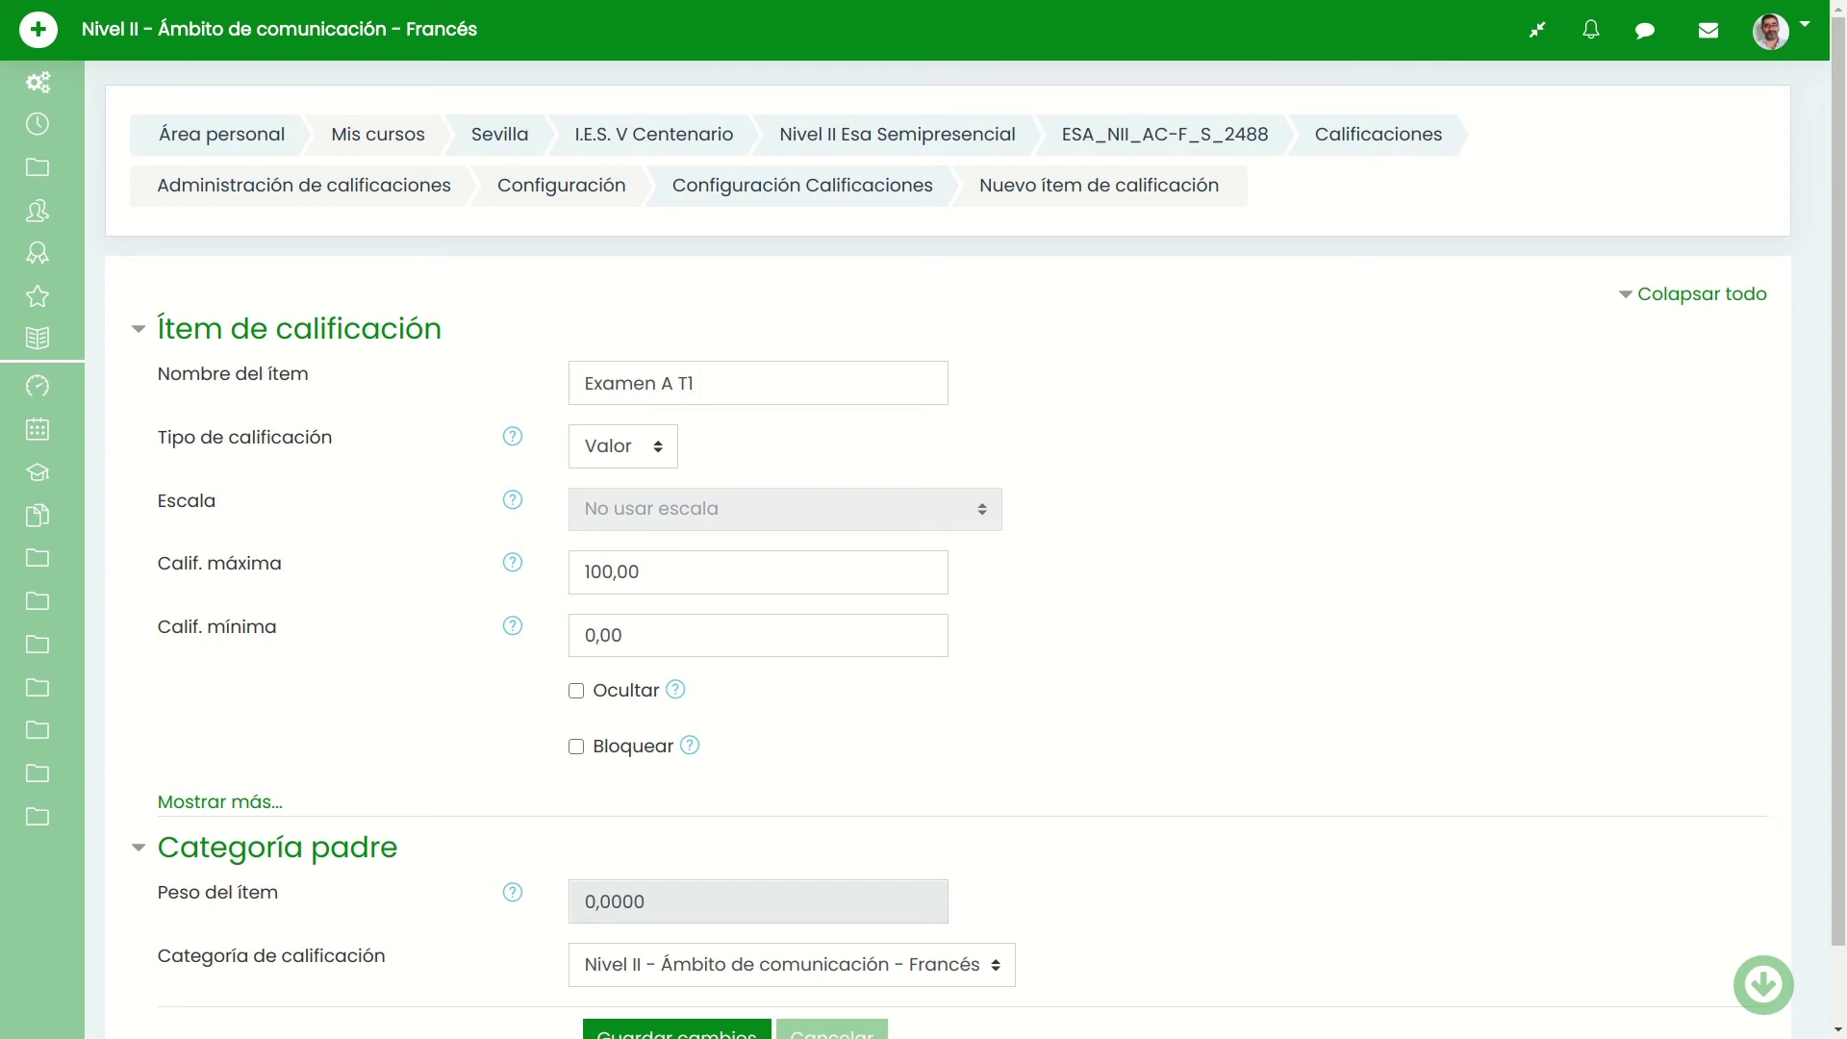
- Set the maximum grade of Examen A T1 to 10 and reveal the item's additional settings
{"action": "left_click", "coordinate": [643, 572]}
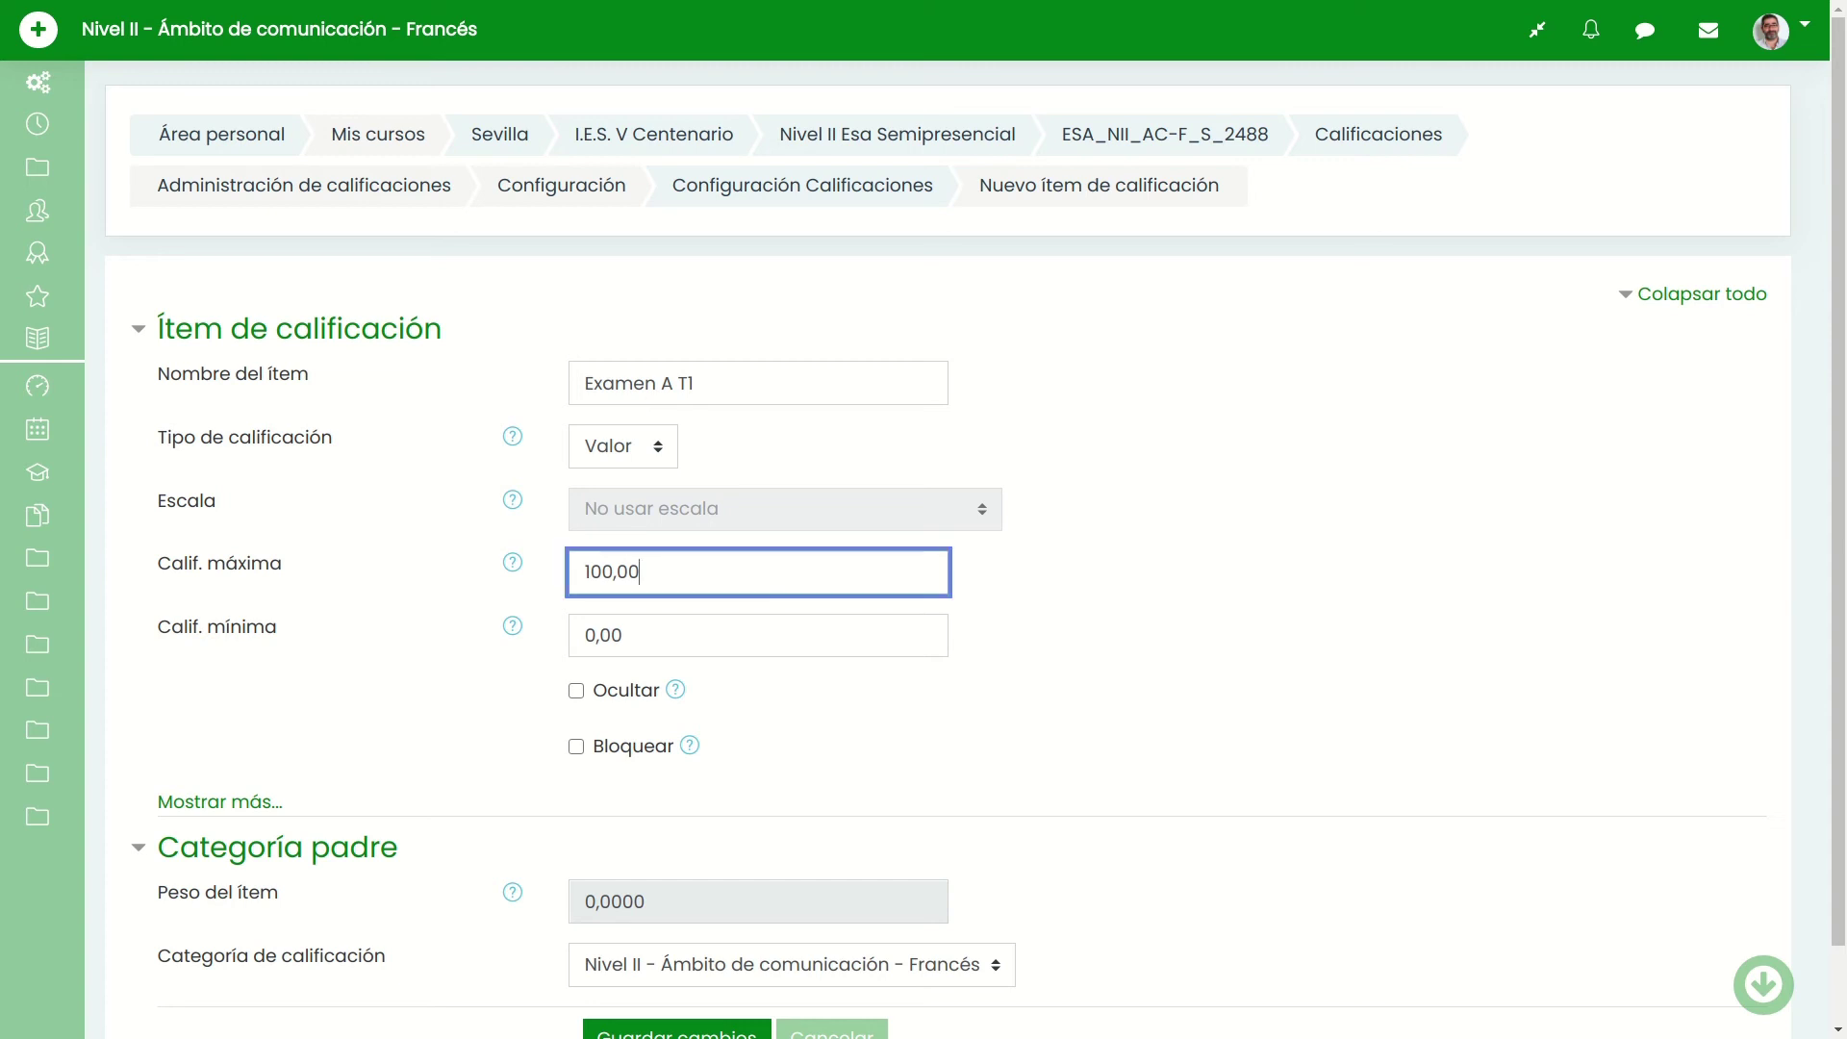
{"action": "key", "text": "BackSpace"}
{"action": "key", "text": "BackSpace"}
{"action": "key", "text": "BackSpace"}
{"action": "key", "text": "BackSpace"}
{"action": "left_click", "coordinate": [1145, 616]}
{"action": "scroll", "coordinate": [962, 548], "scroll_direction": "down", "scroll_amount": 1}
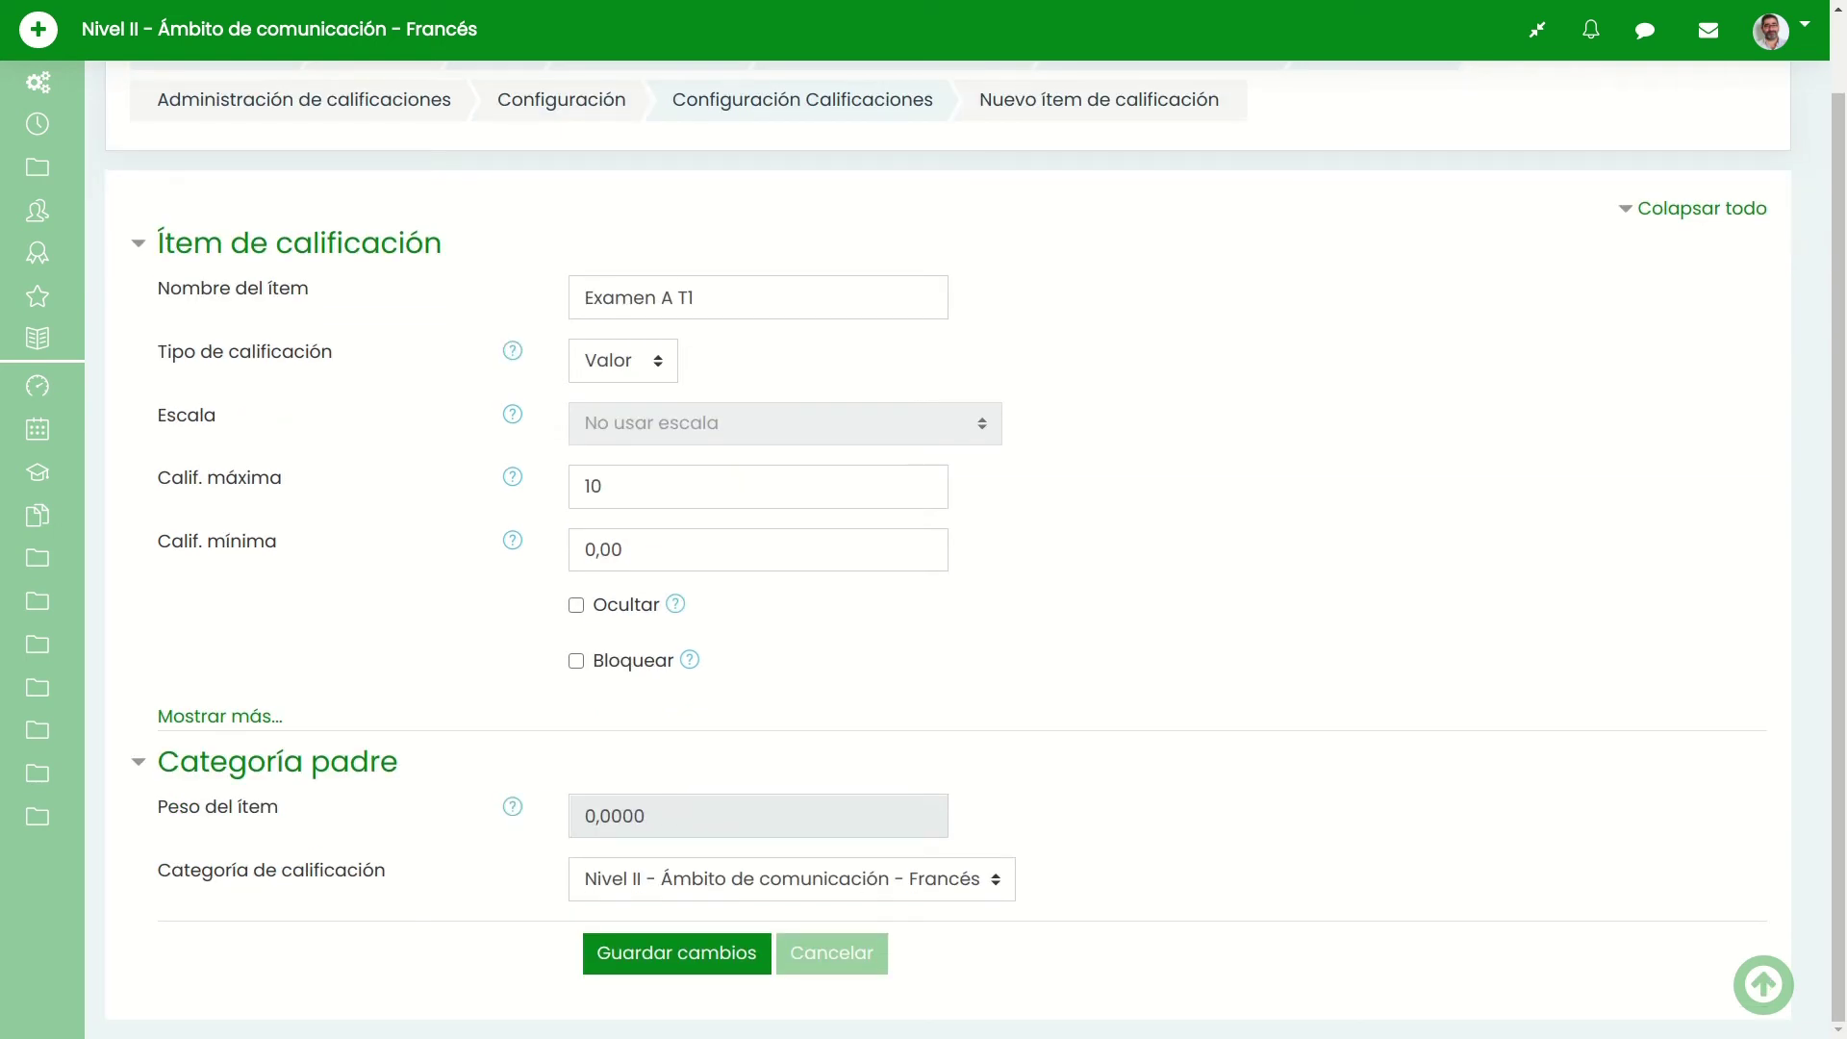
{"action": "left_click", "coordinate": [219, 716]}
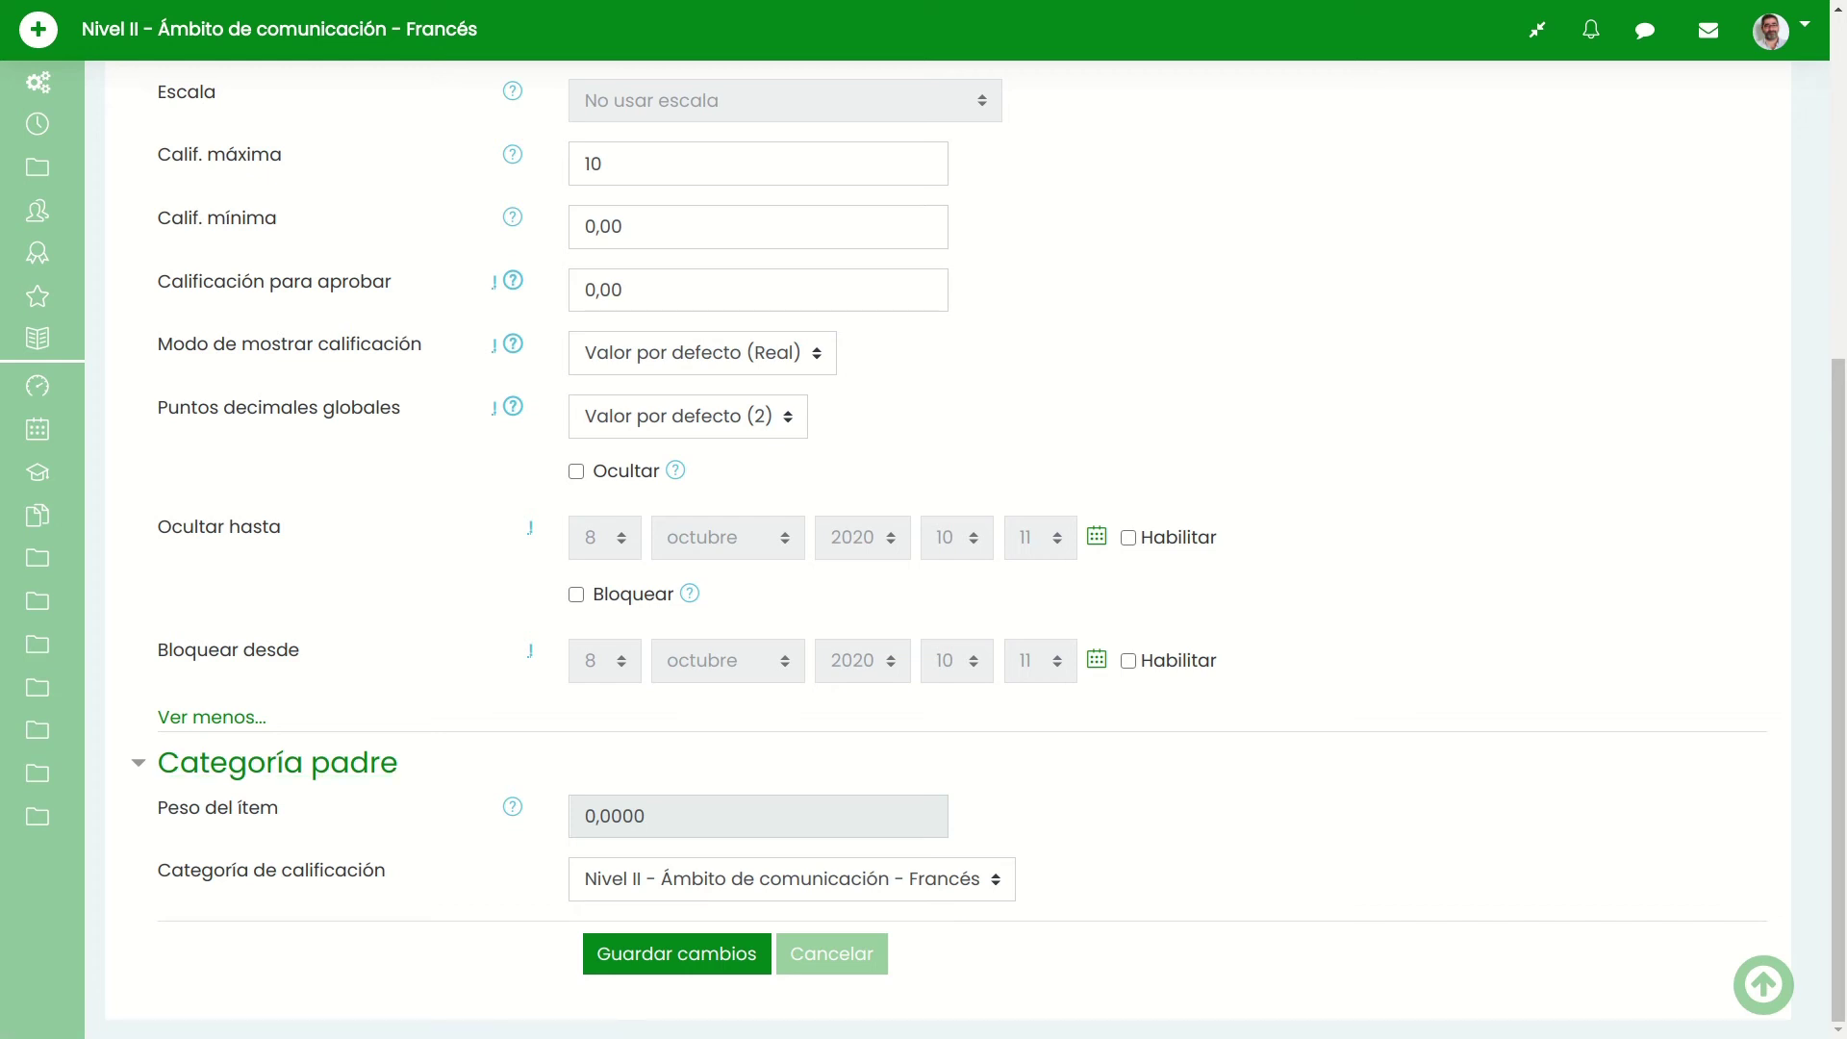
- Assign Examen A T1 to the Exámenes T1 grade category and save the new item
{"action": "left_click", "coordinate": [791, 879]}
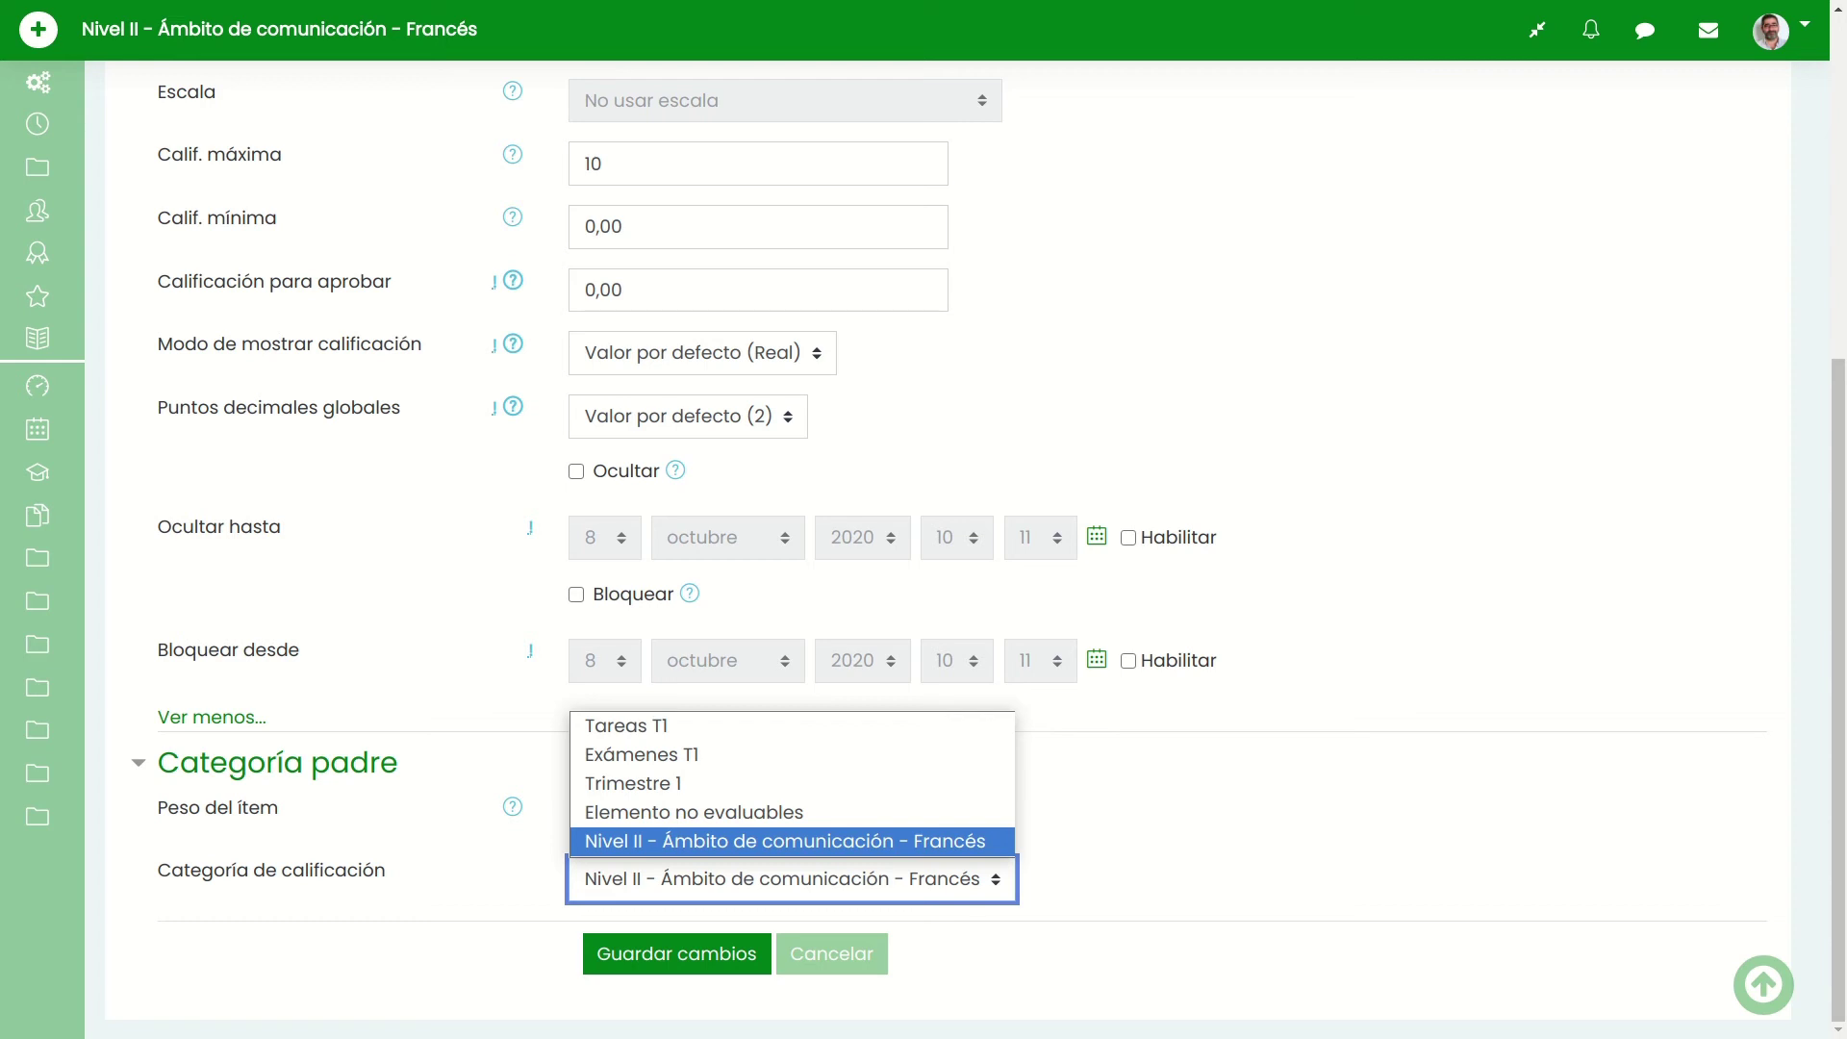
{"action": "key", "text": "Up"}
{"action": "key", "text": "Up"}
{"action": "key", "text": "Up"}
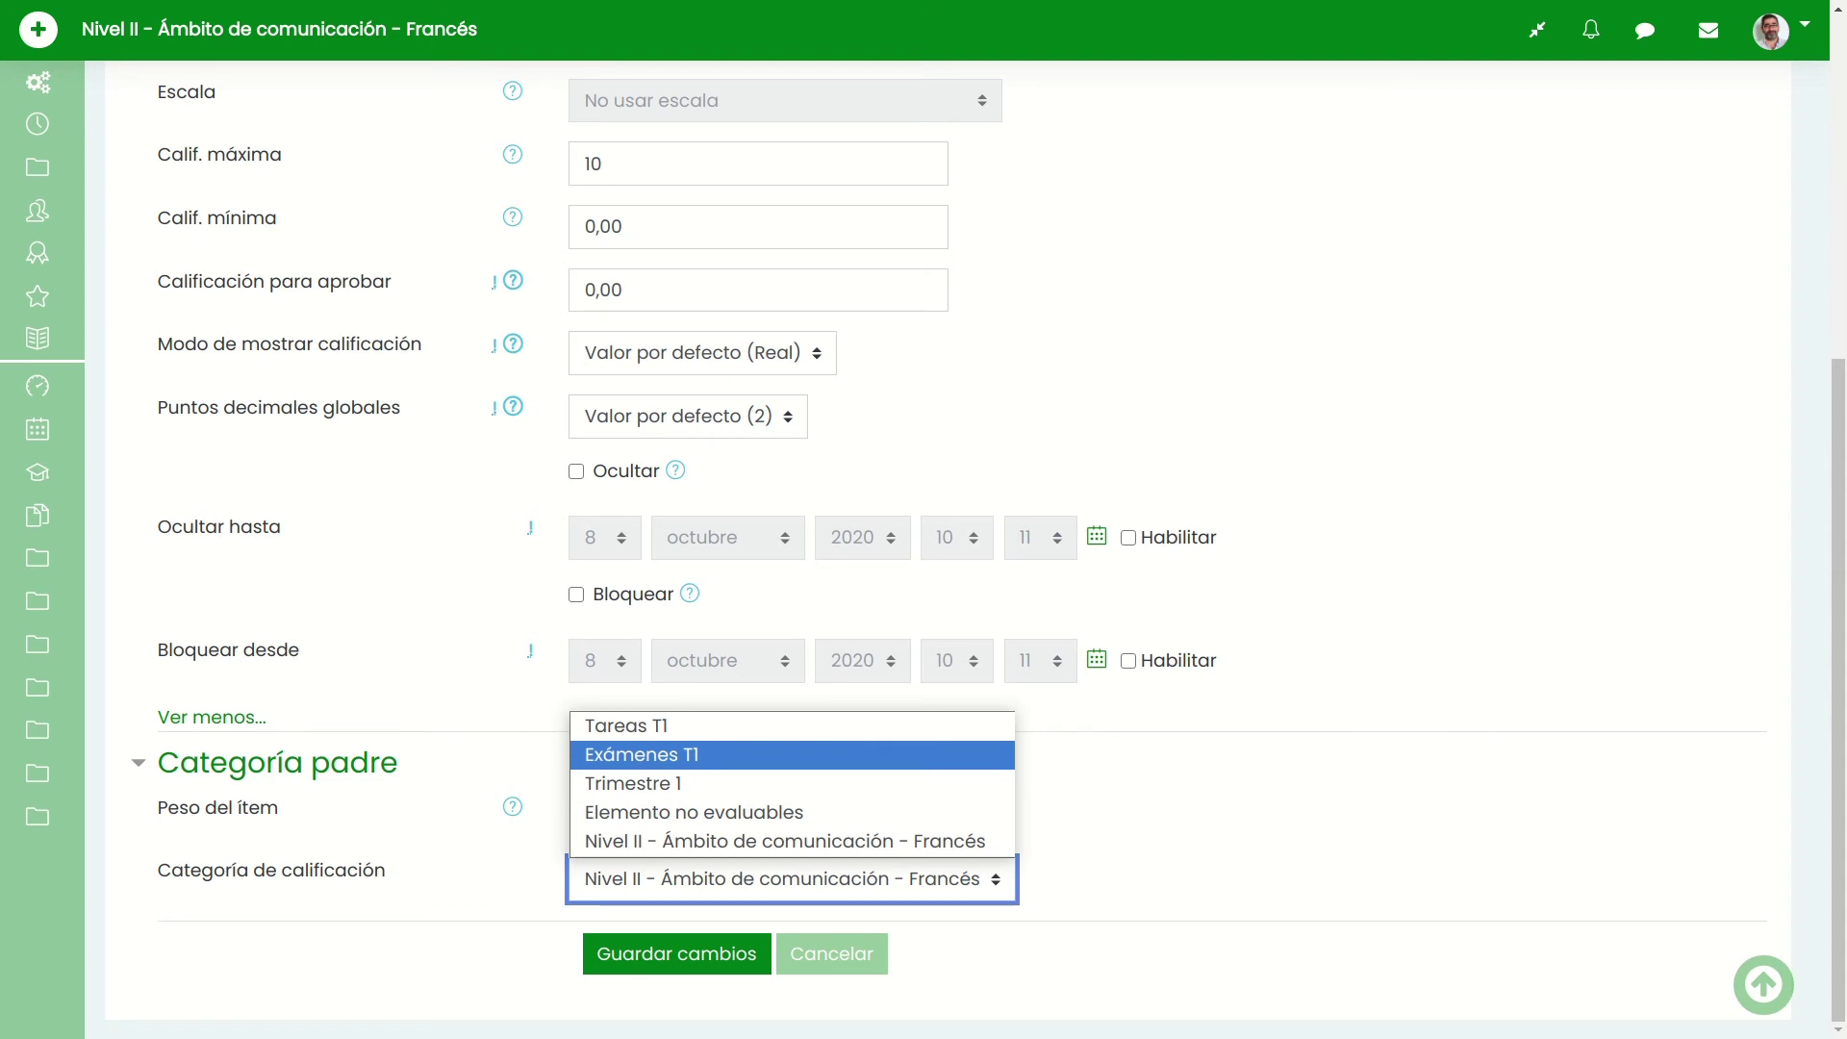
{"action": "key", "text": "Return"}
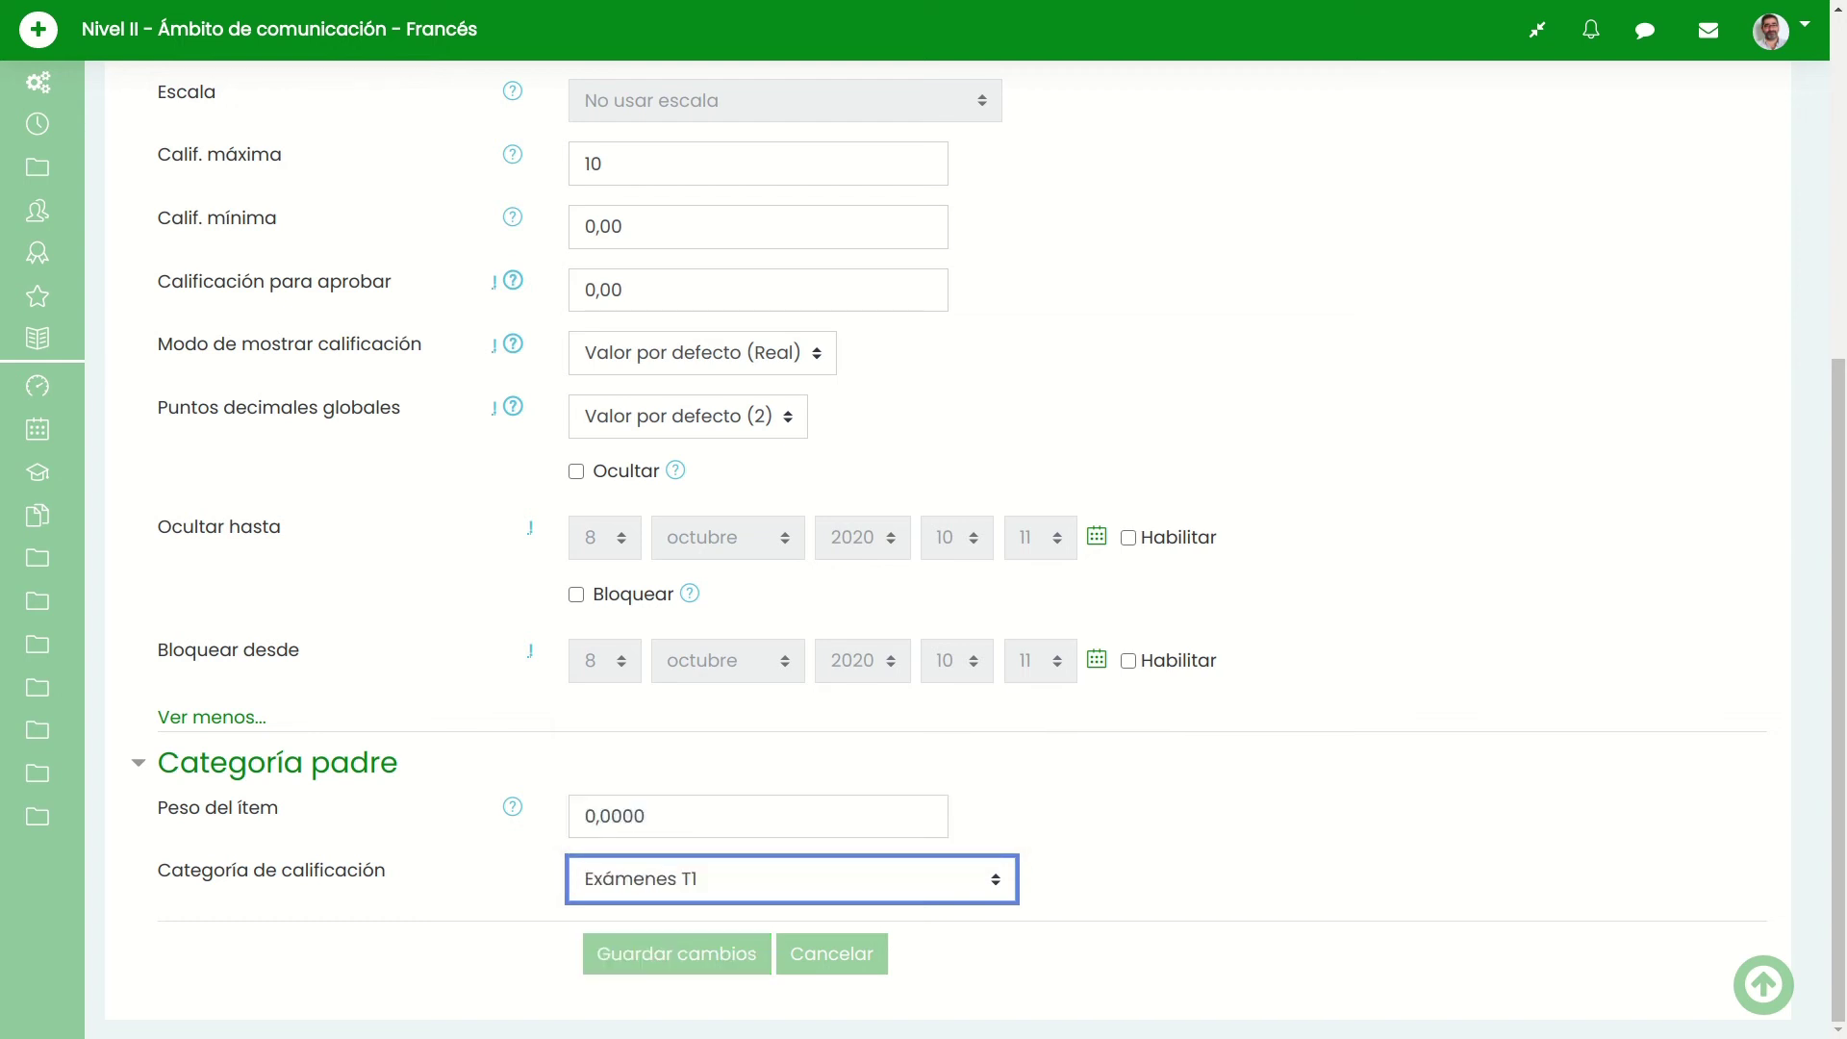
{"action": "left_click", "coordinate": [677, 953]}
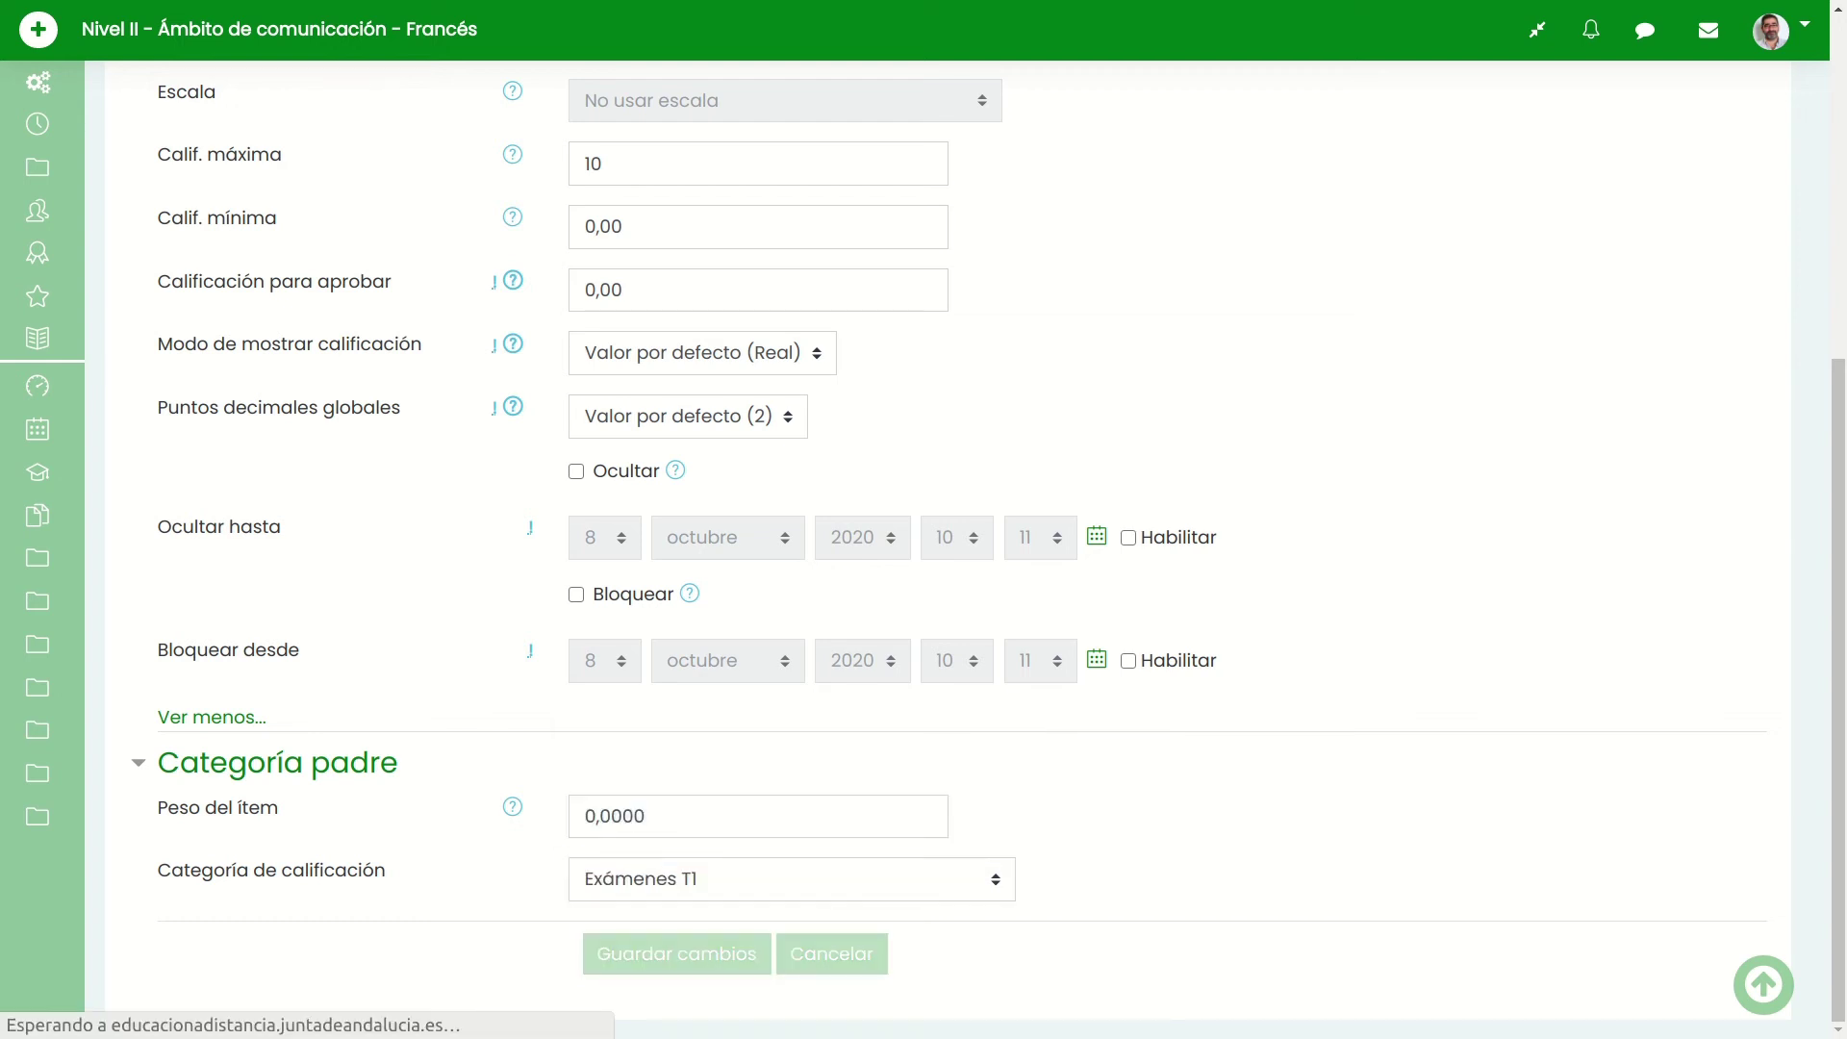
- Duplicate the Examen A T1 grade item within the Exámenes T1 category
{"action": "scroll", "coordinate": [923, 577], "scroll_direction": "down", "scroll_amount": 2}
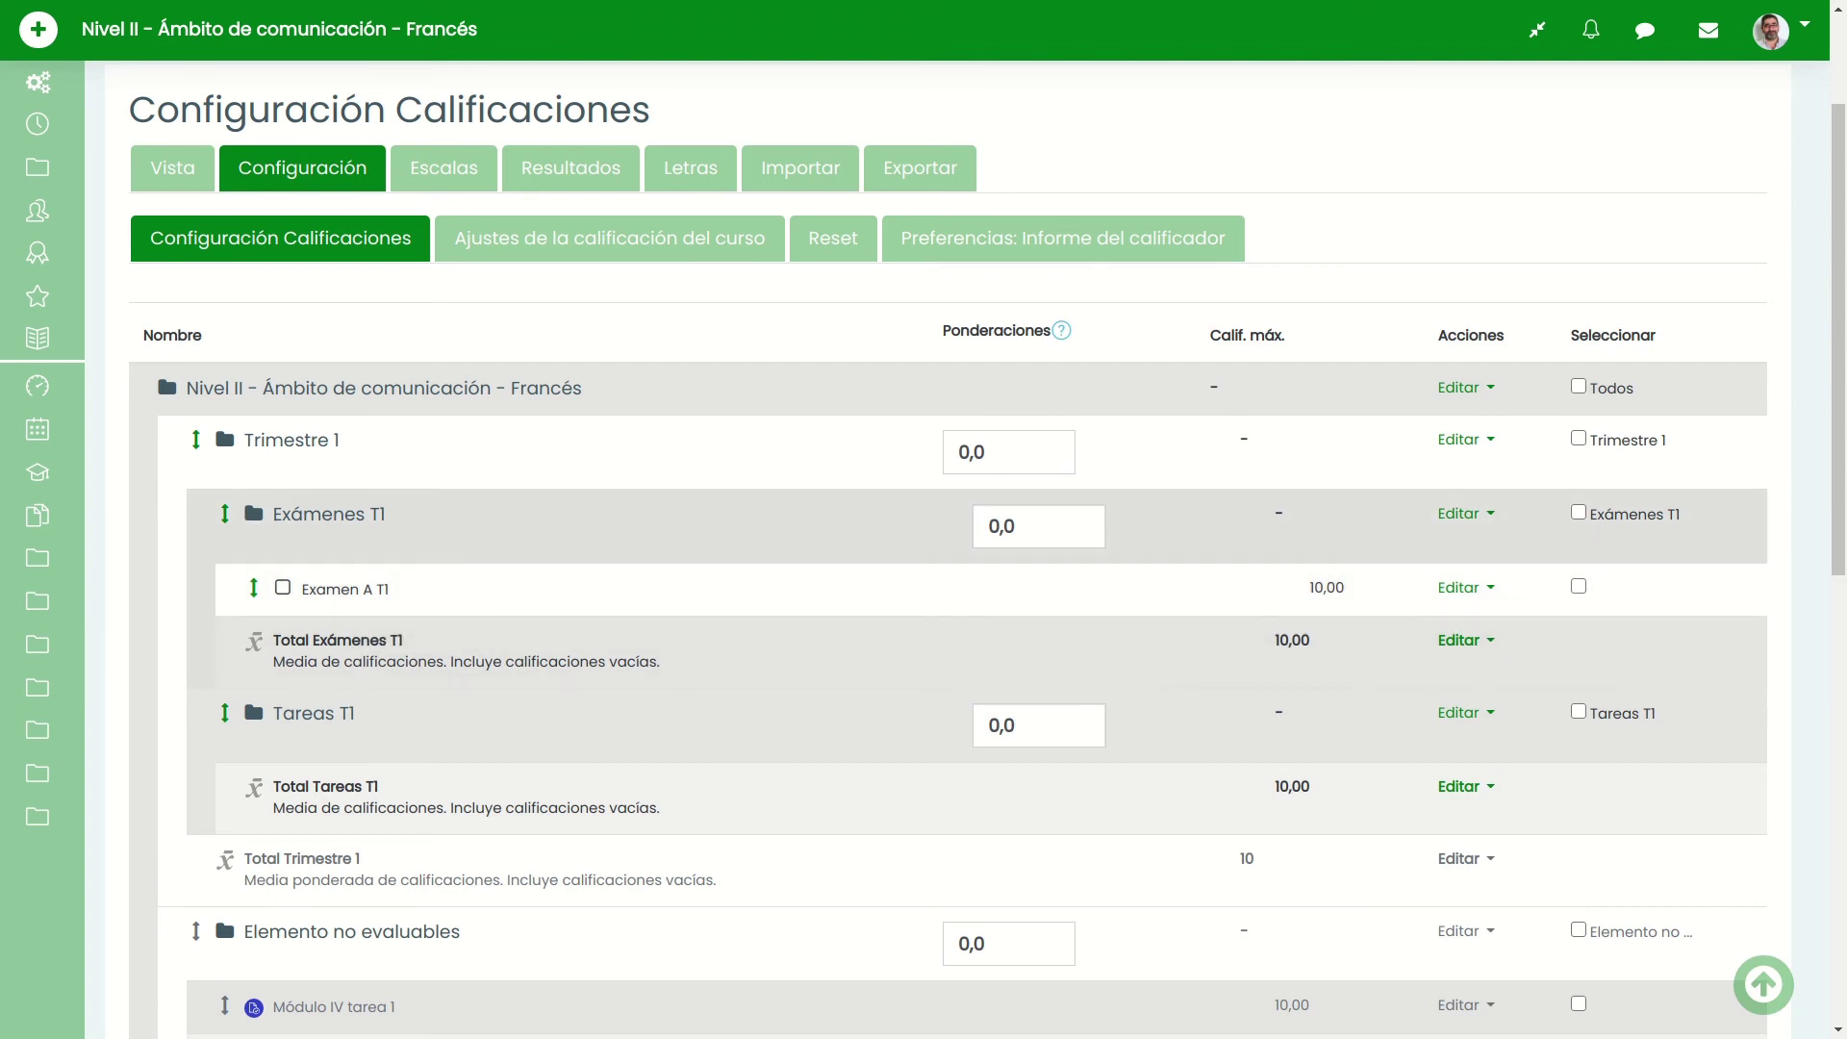
{"action": "scroll", "coordinate": [948, 548], "scroll_direction": "down", "scroll_amount": 2}
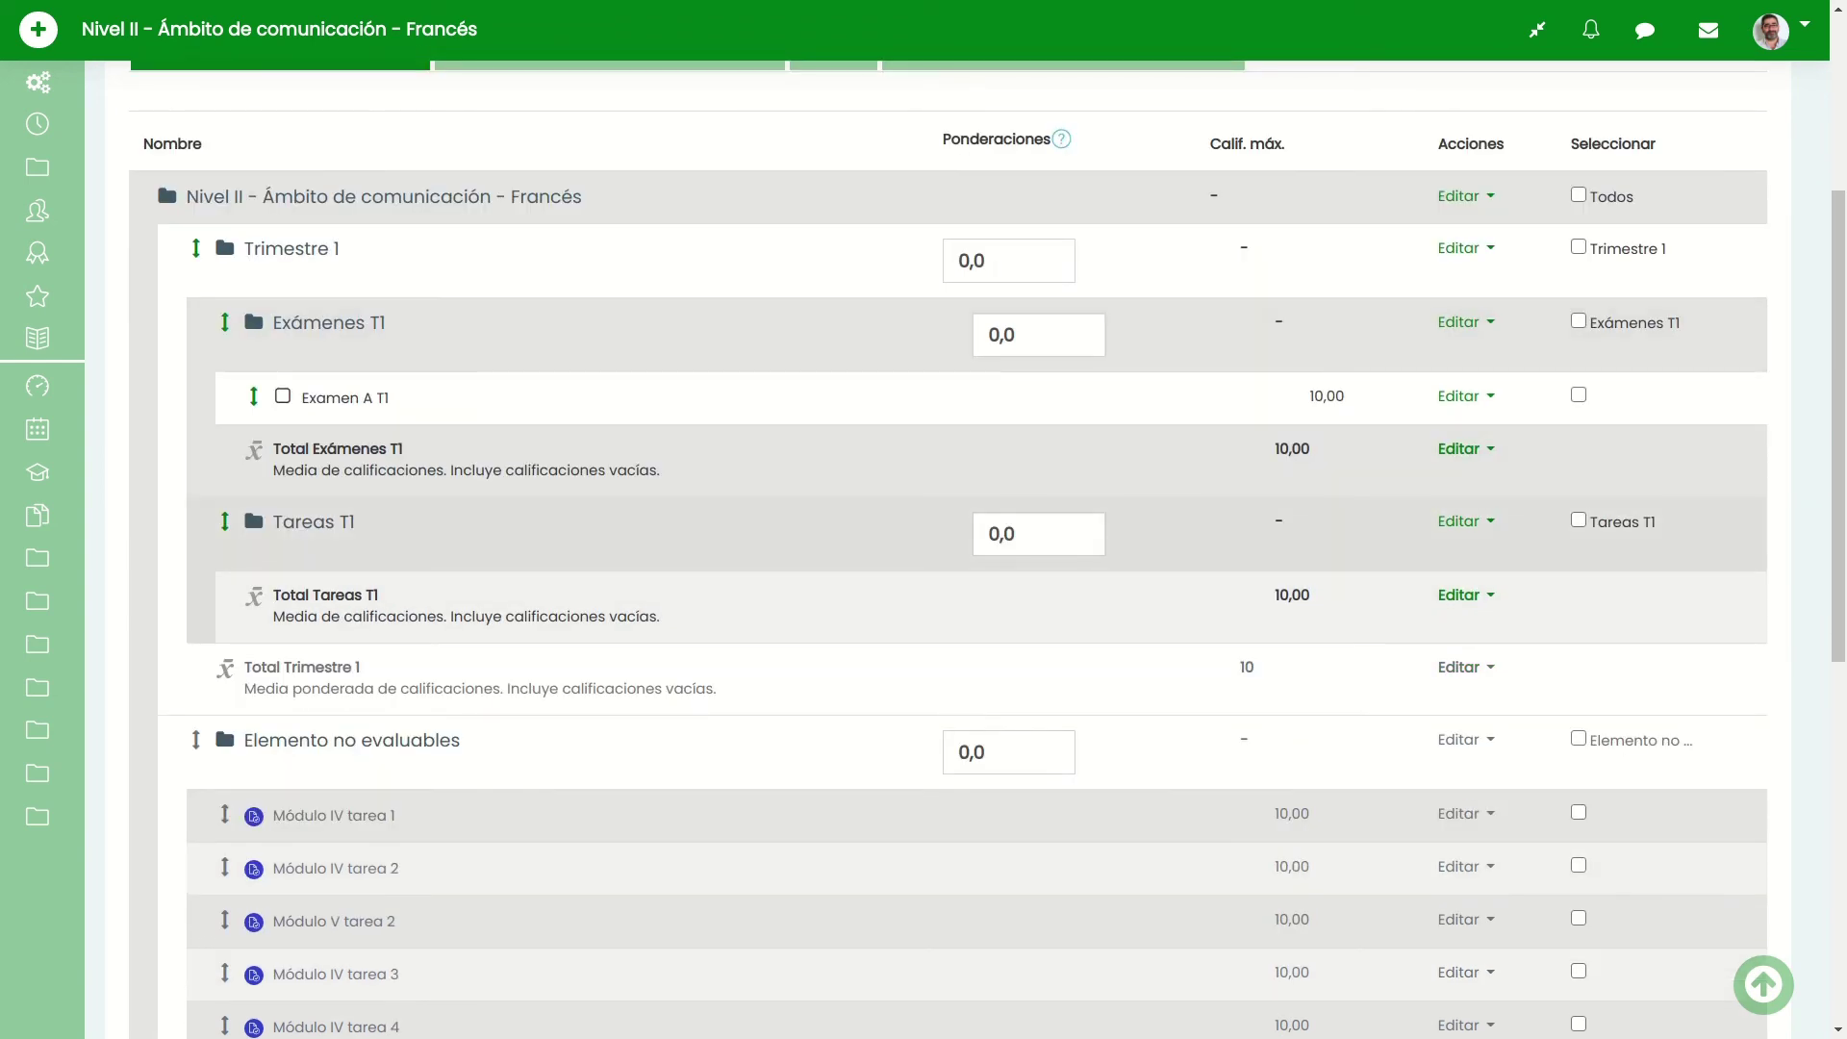
{"action": "left_click_drag", "start_coordinate": [301, 398], "coordinate": [392, 398]}
{"action": "left_click", "coordinate": [424, 399]}
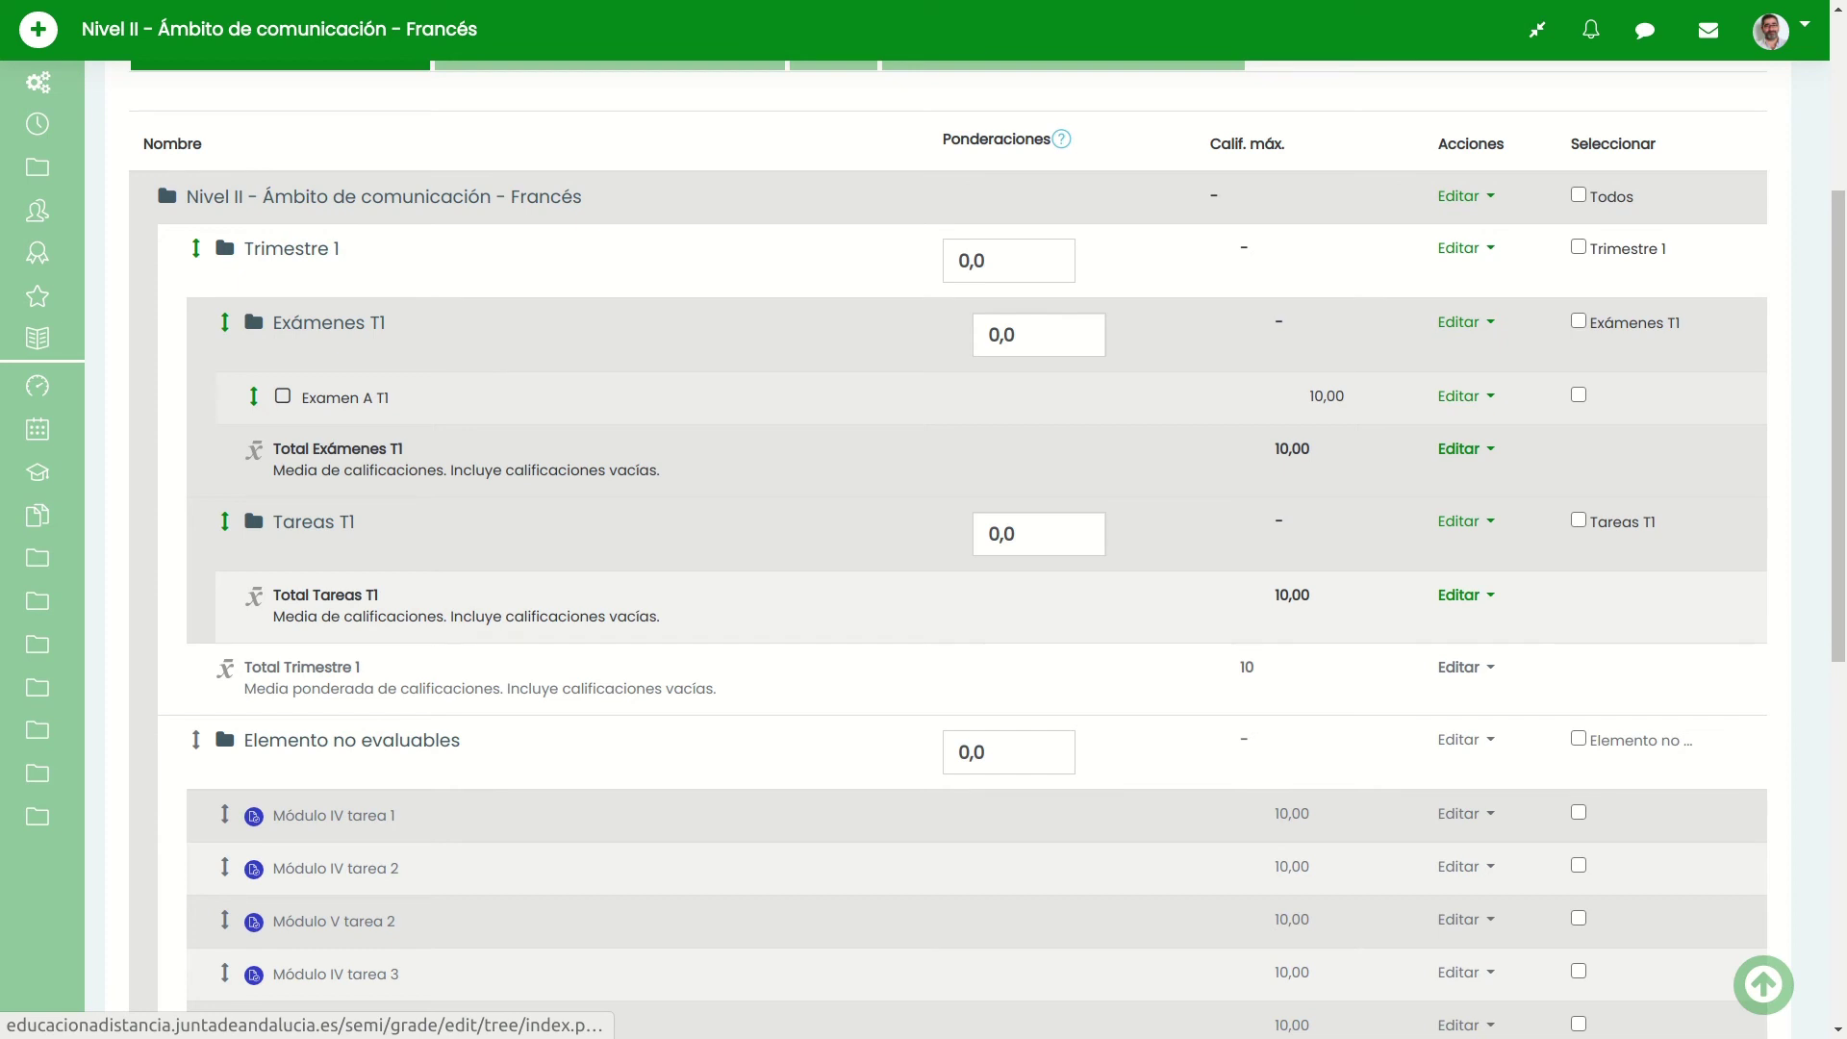
{"action": "left_click", "coordinate": [1462, 395]}
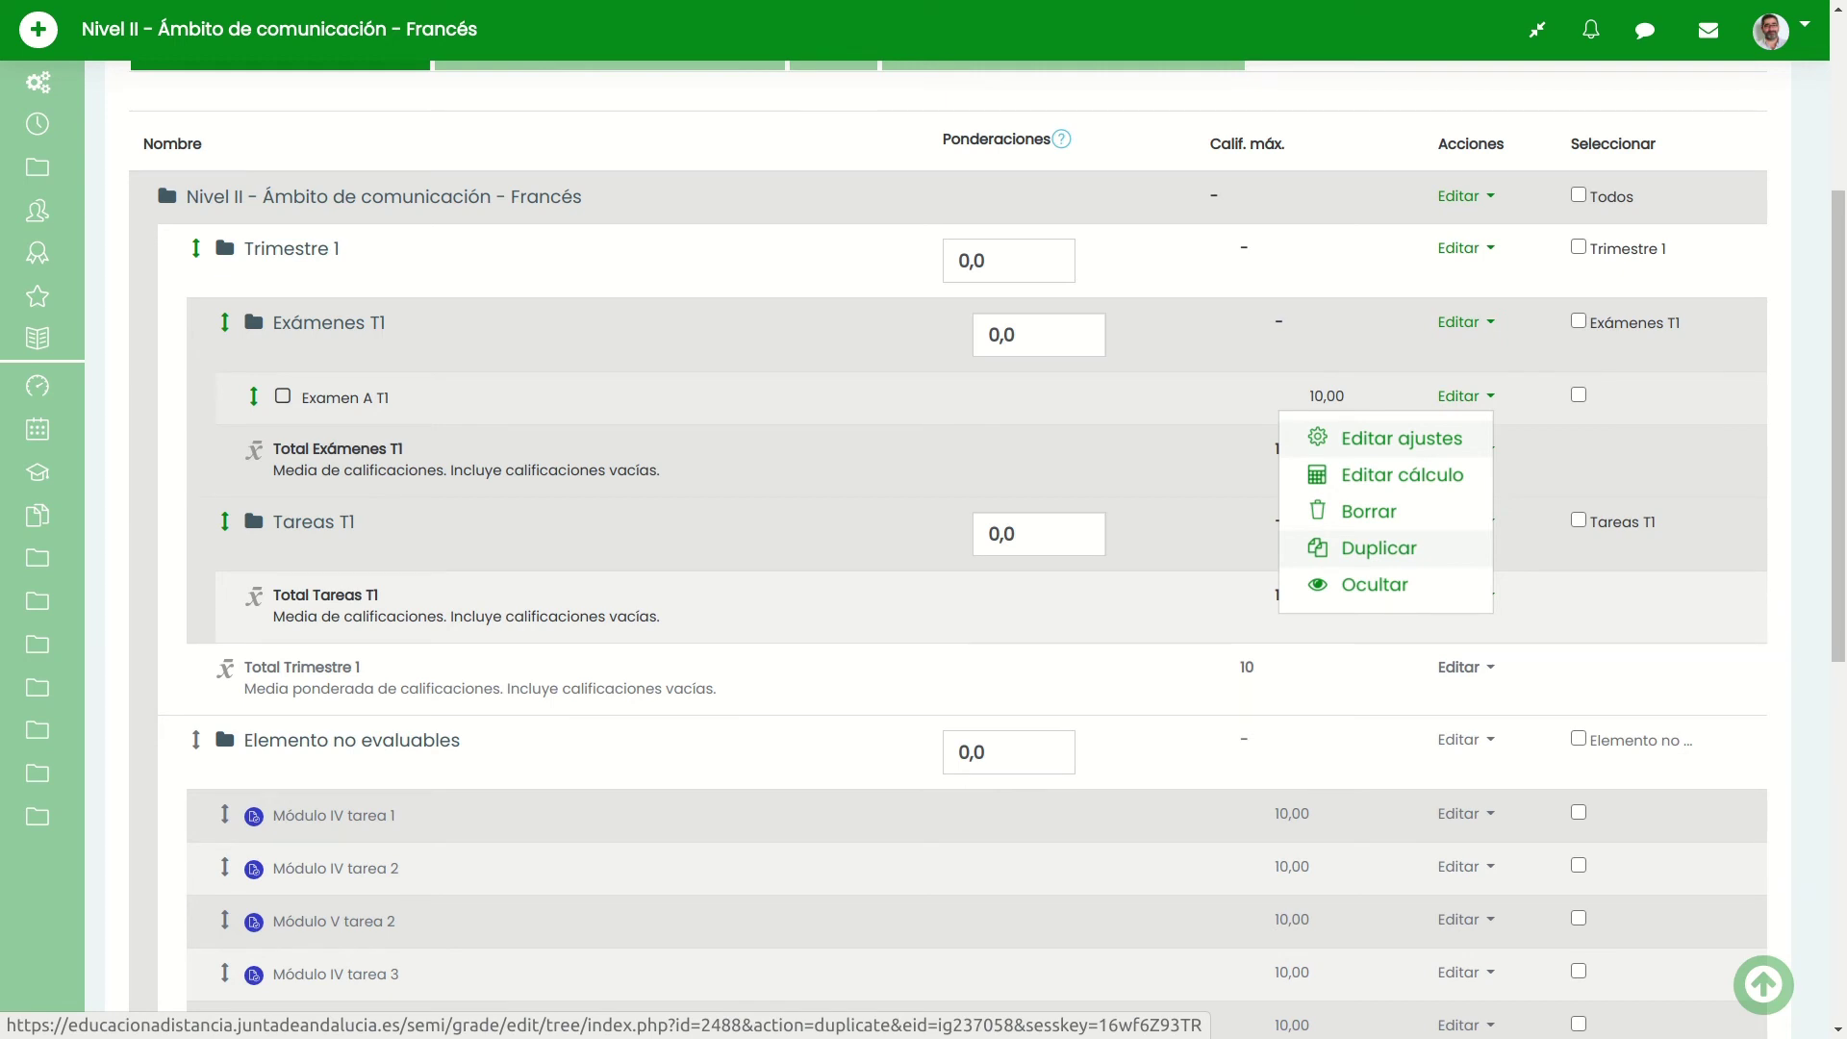
{"action": "left_click", "coordinate": [1378, 548]}
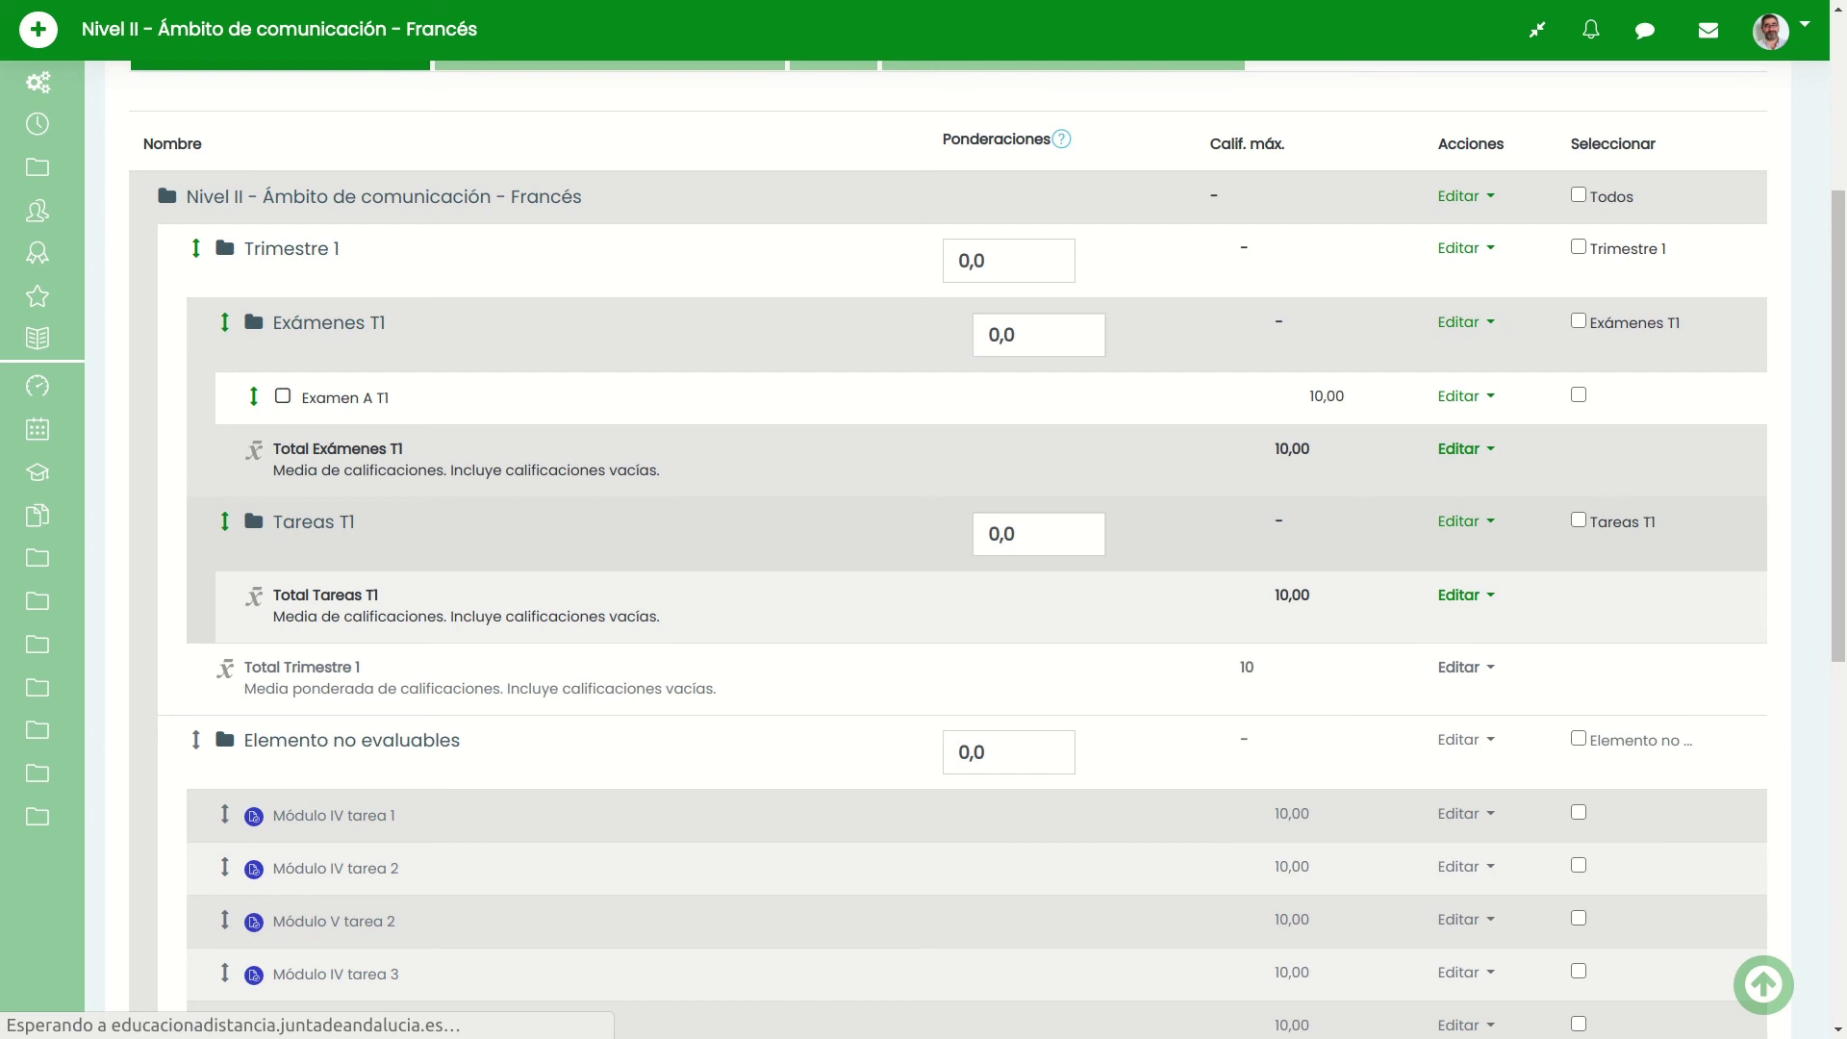
- Rename the duplicated exam item in Exámenes T1 as "Examen B T1" and save it
{"action": "scroll", "coordinate": [1378, 548], "scroll_direction": "down", "scroll_amount": 5}
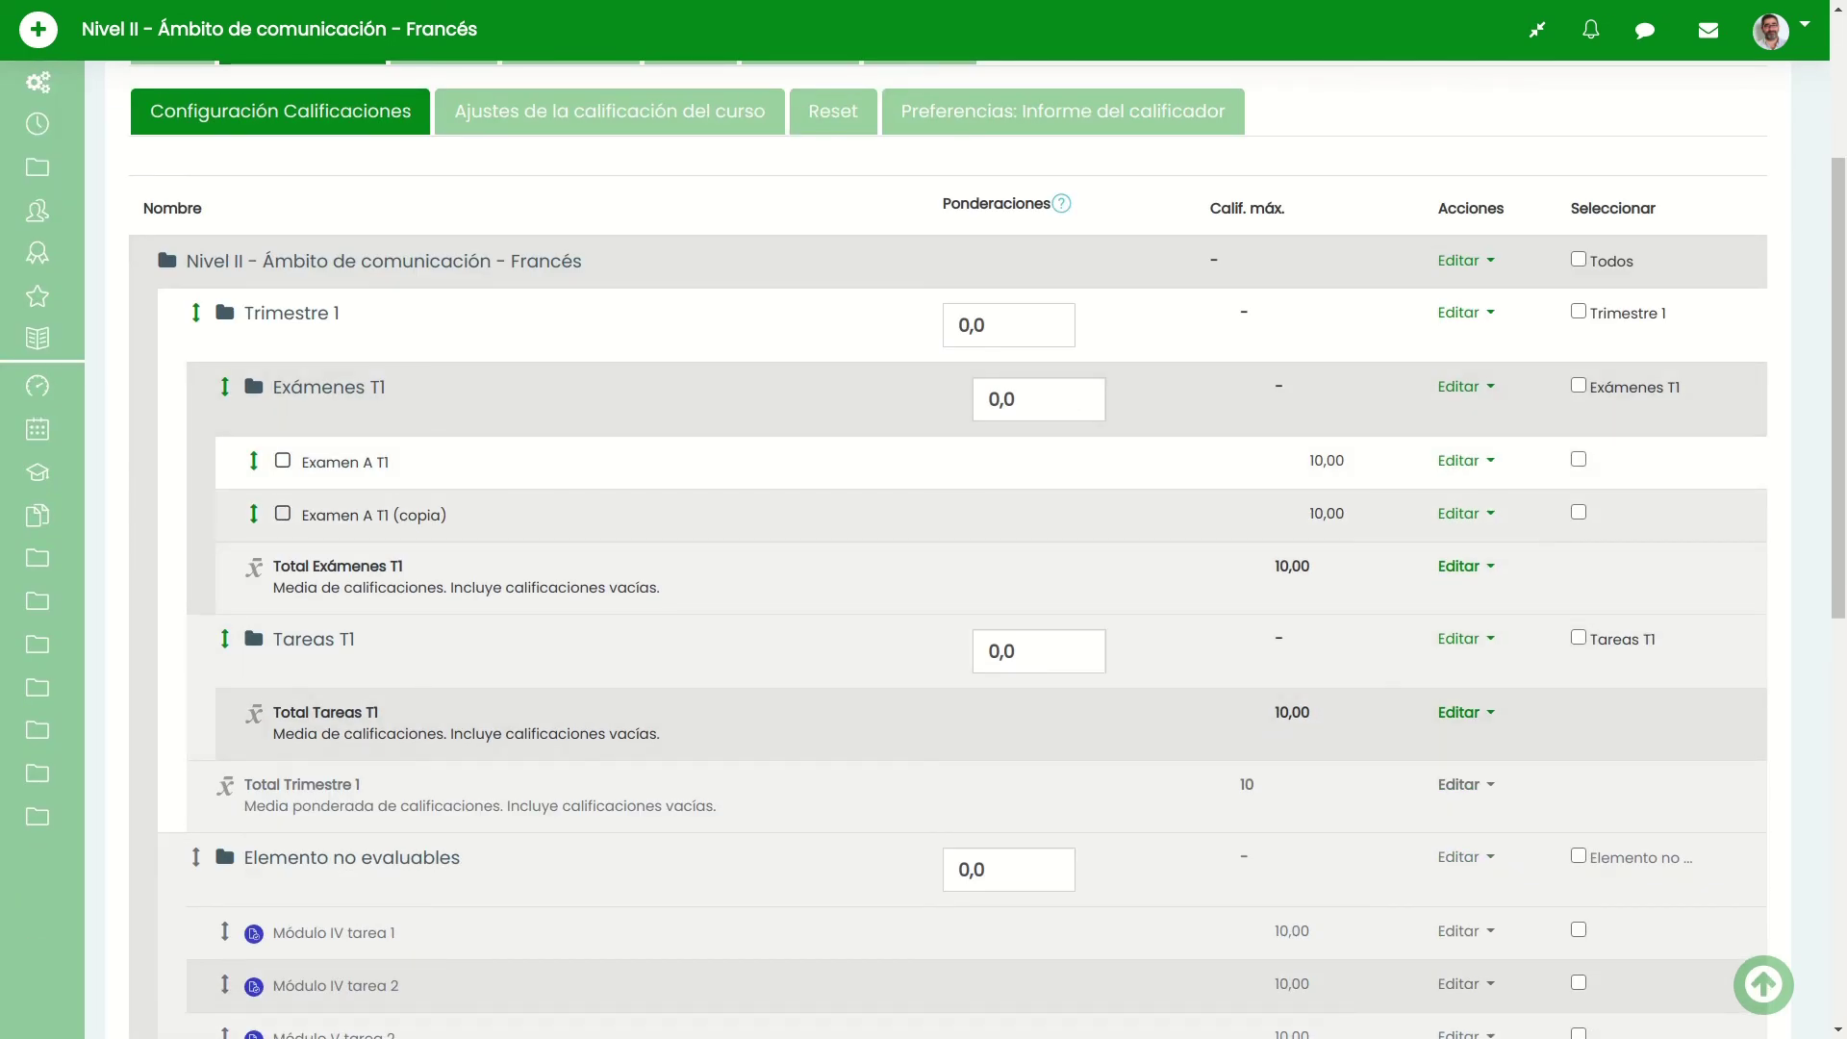
{"action": "left_click", "coordinate": [1462, 513]}
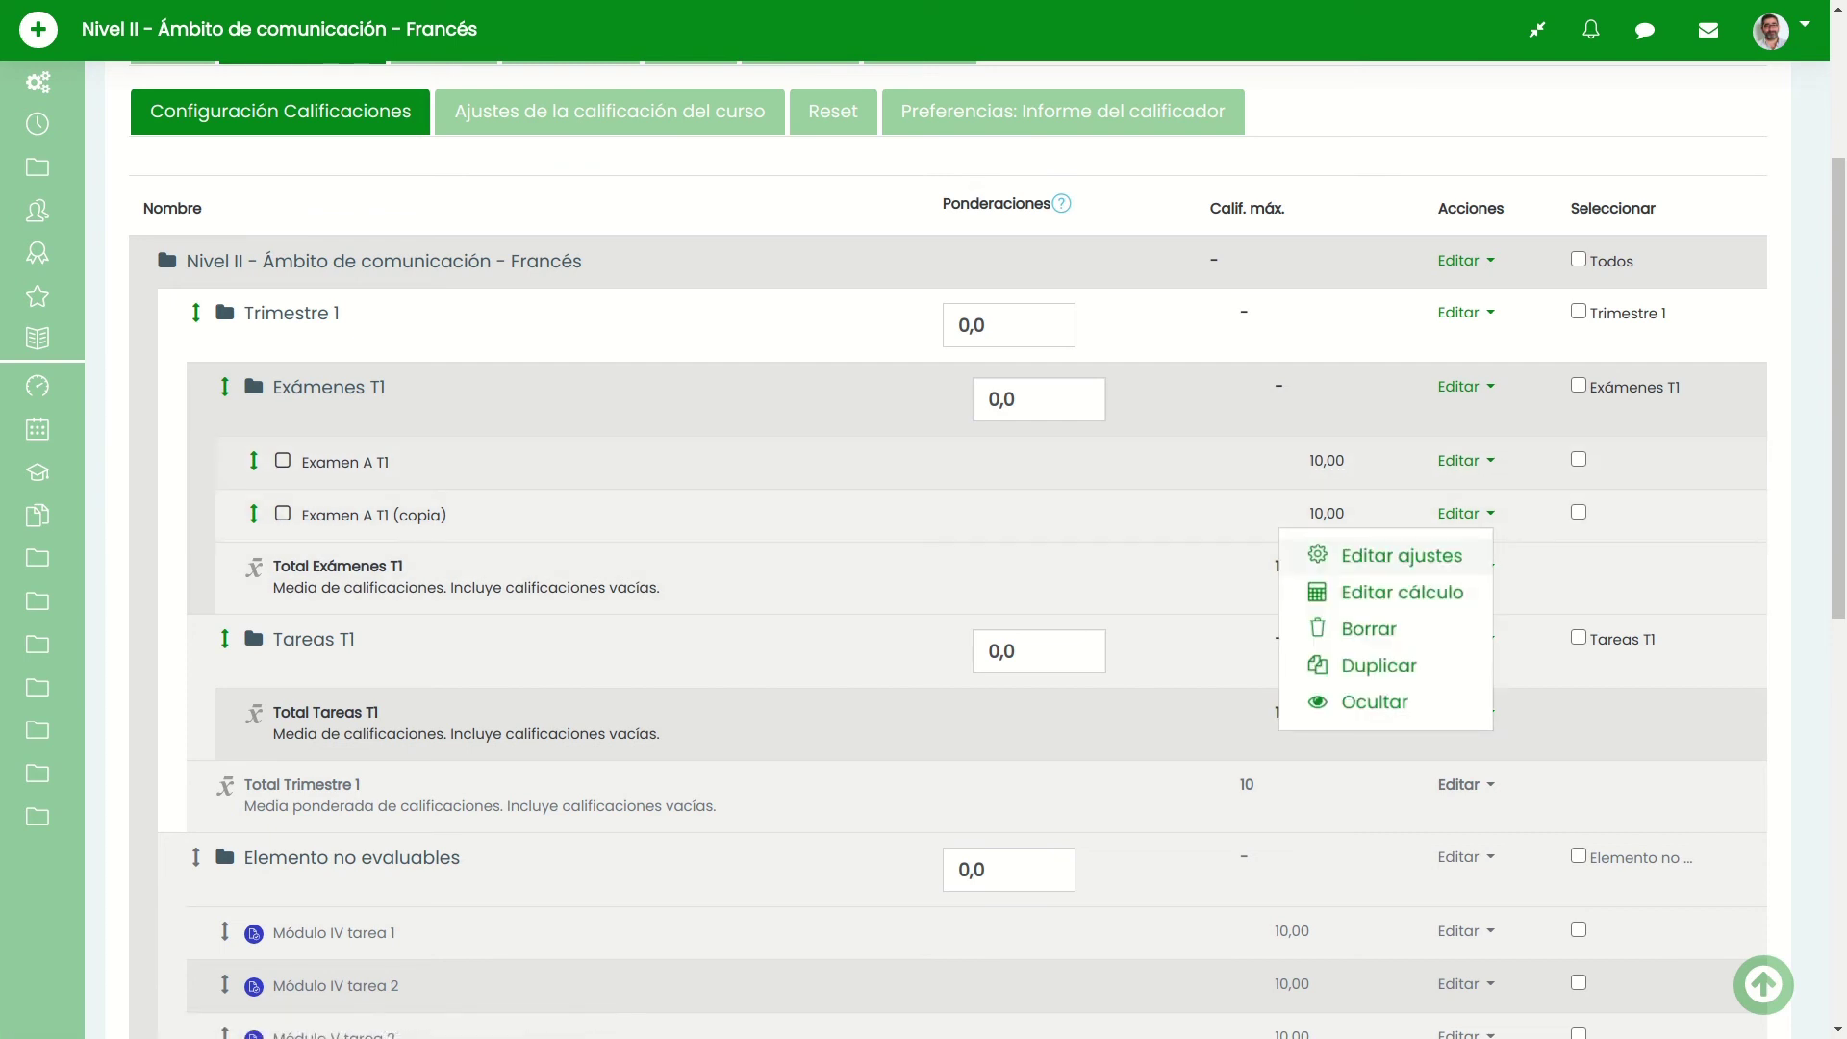
{"action": "left_click", "coordinate": [1400, 555]}
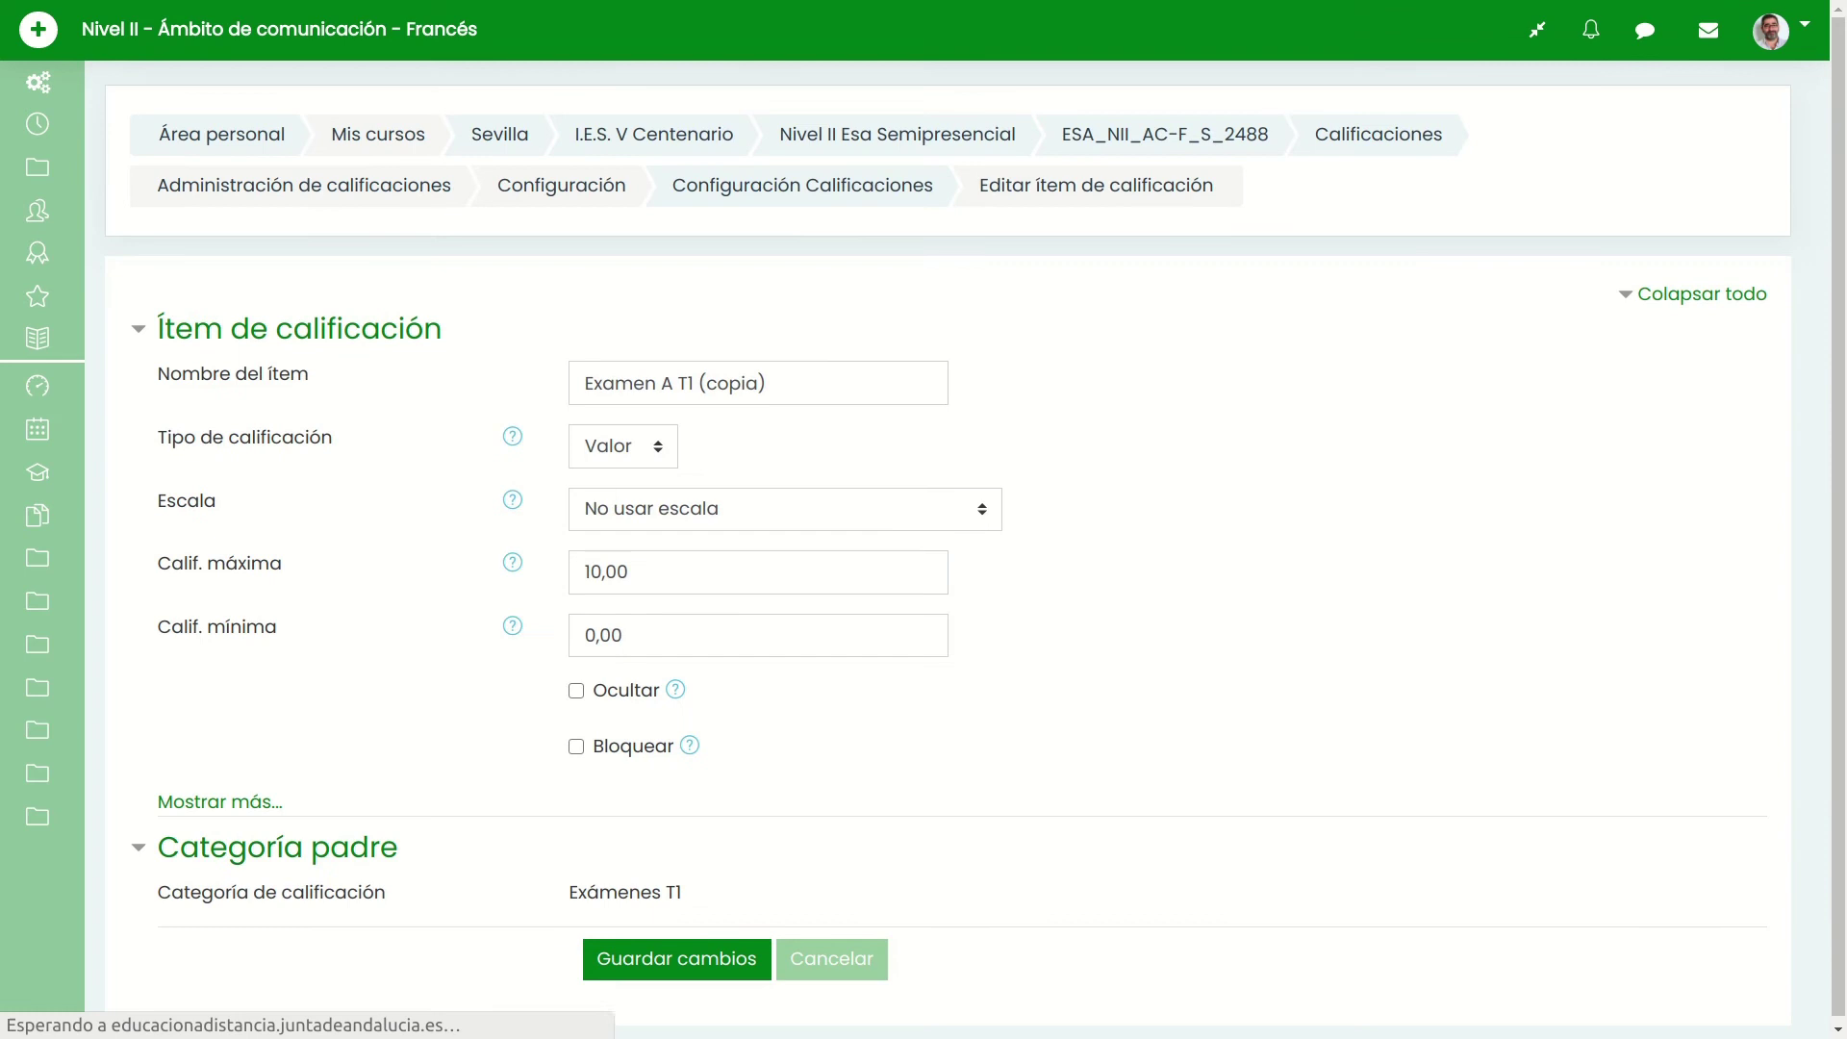
{"action": "left_click", "coordinate": [773, 383]}
{"action": "key", "text": "BackSpace"}
{"action": "key", "text": "BackSpace"}
{"action": "key", "text": "BackSpace"}
{"action": "key", "text": "BackSpace"}
{"action": "key", "text": "BackSpace"}
{"action": "key", "text": "BackSpace"}
{"action": "key", "text": "BackSpace"}
{"action": "key", "text": "BackSpace"}
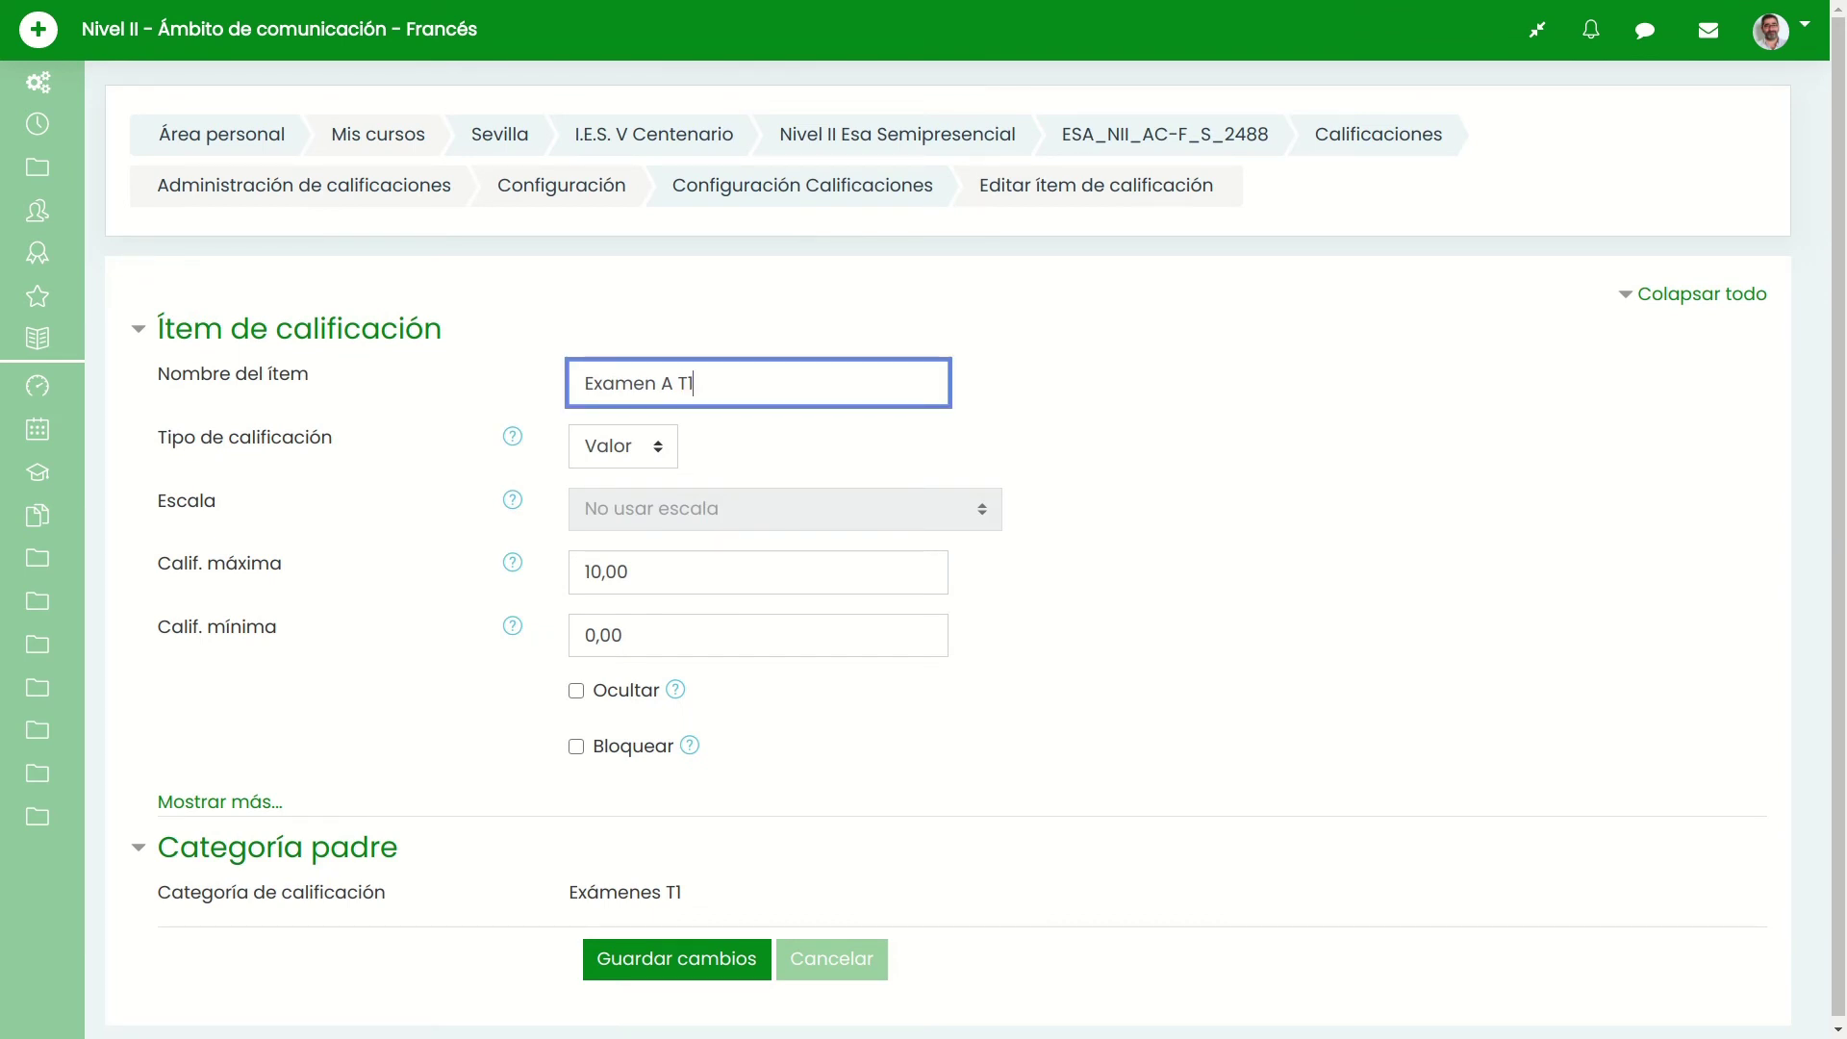
{"action": "key", "text": "BackSpace"}
{"action": "type", "text": "B"}
{"action": "key", "text": "Return"}
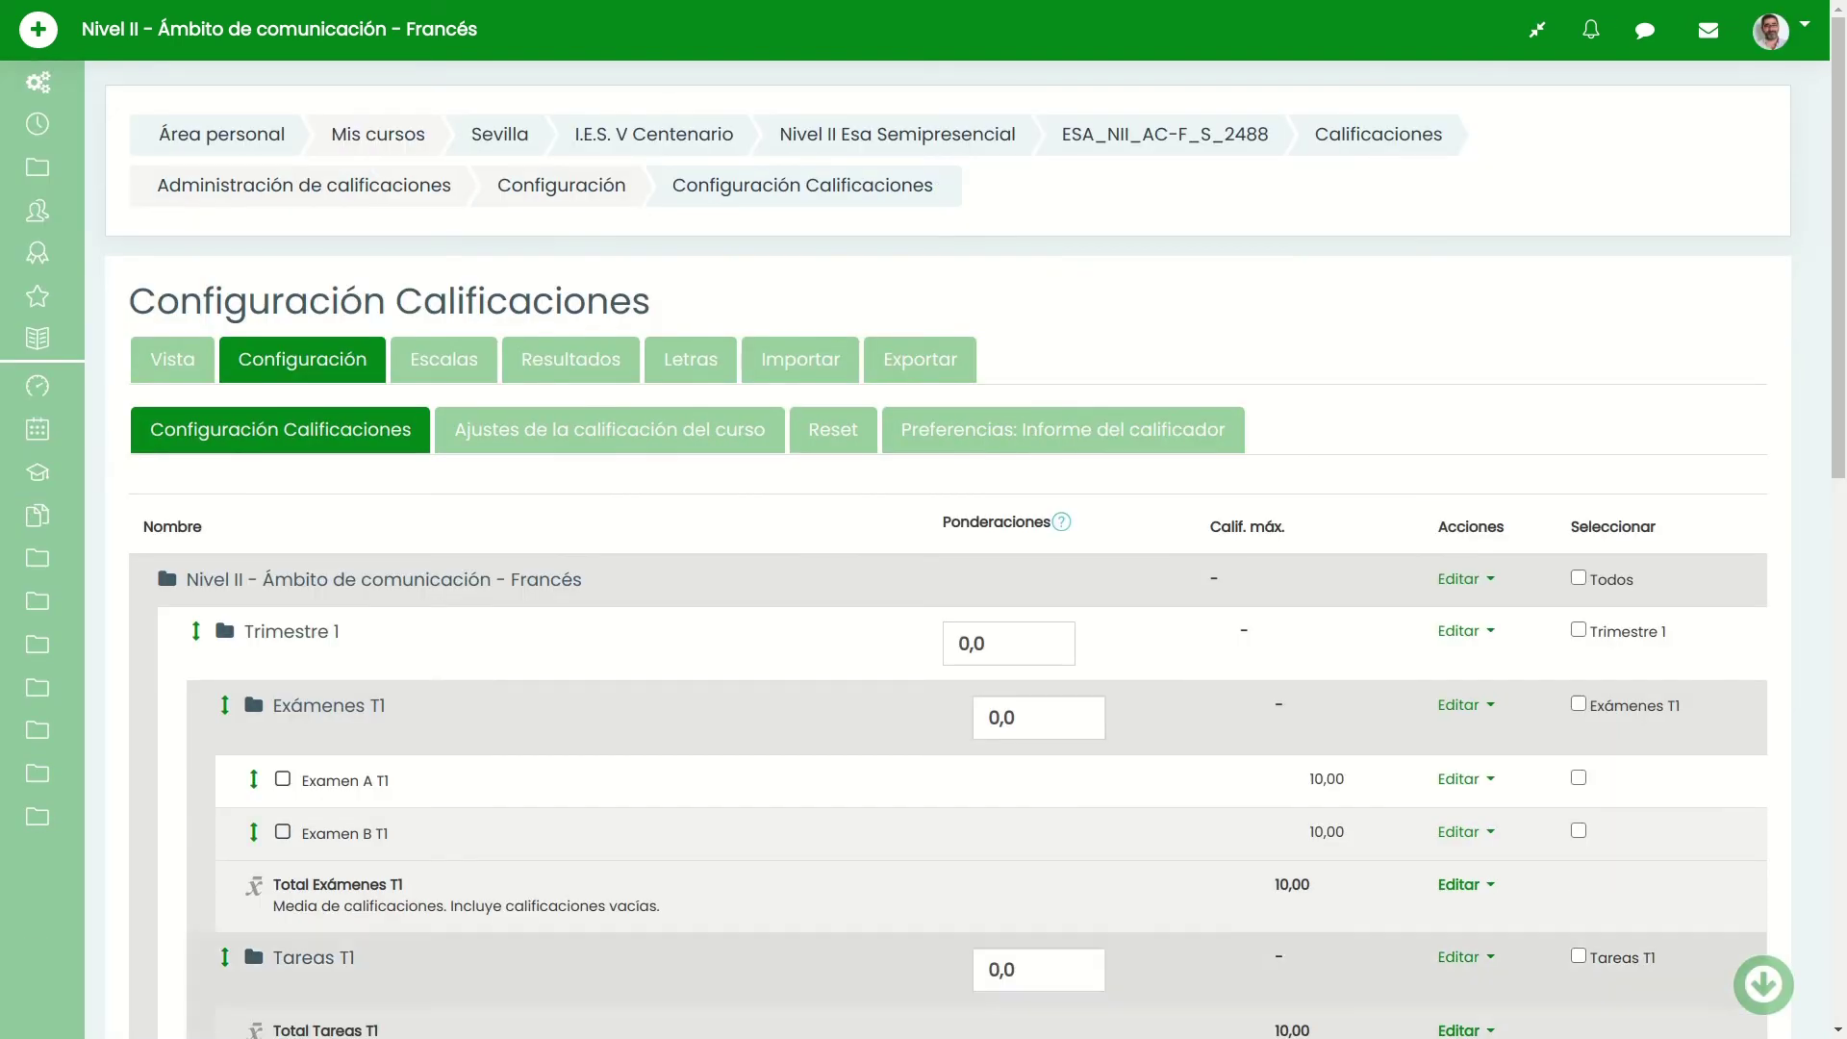
{"action": "scroll", "coordinate": [923, 548], "scroll_direction": "down", "scroll_amount": 3}
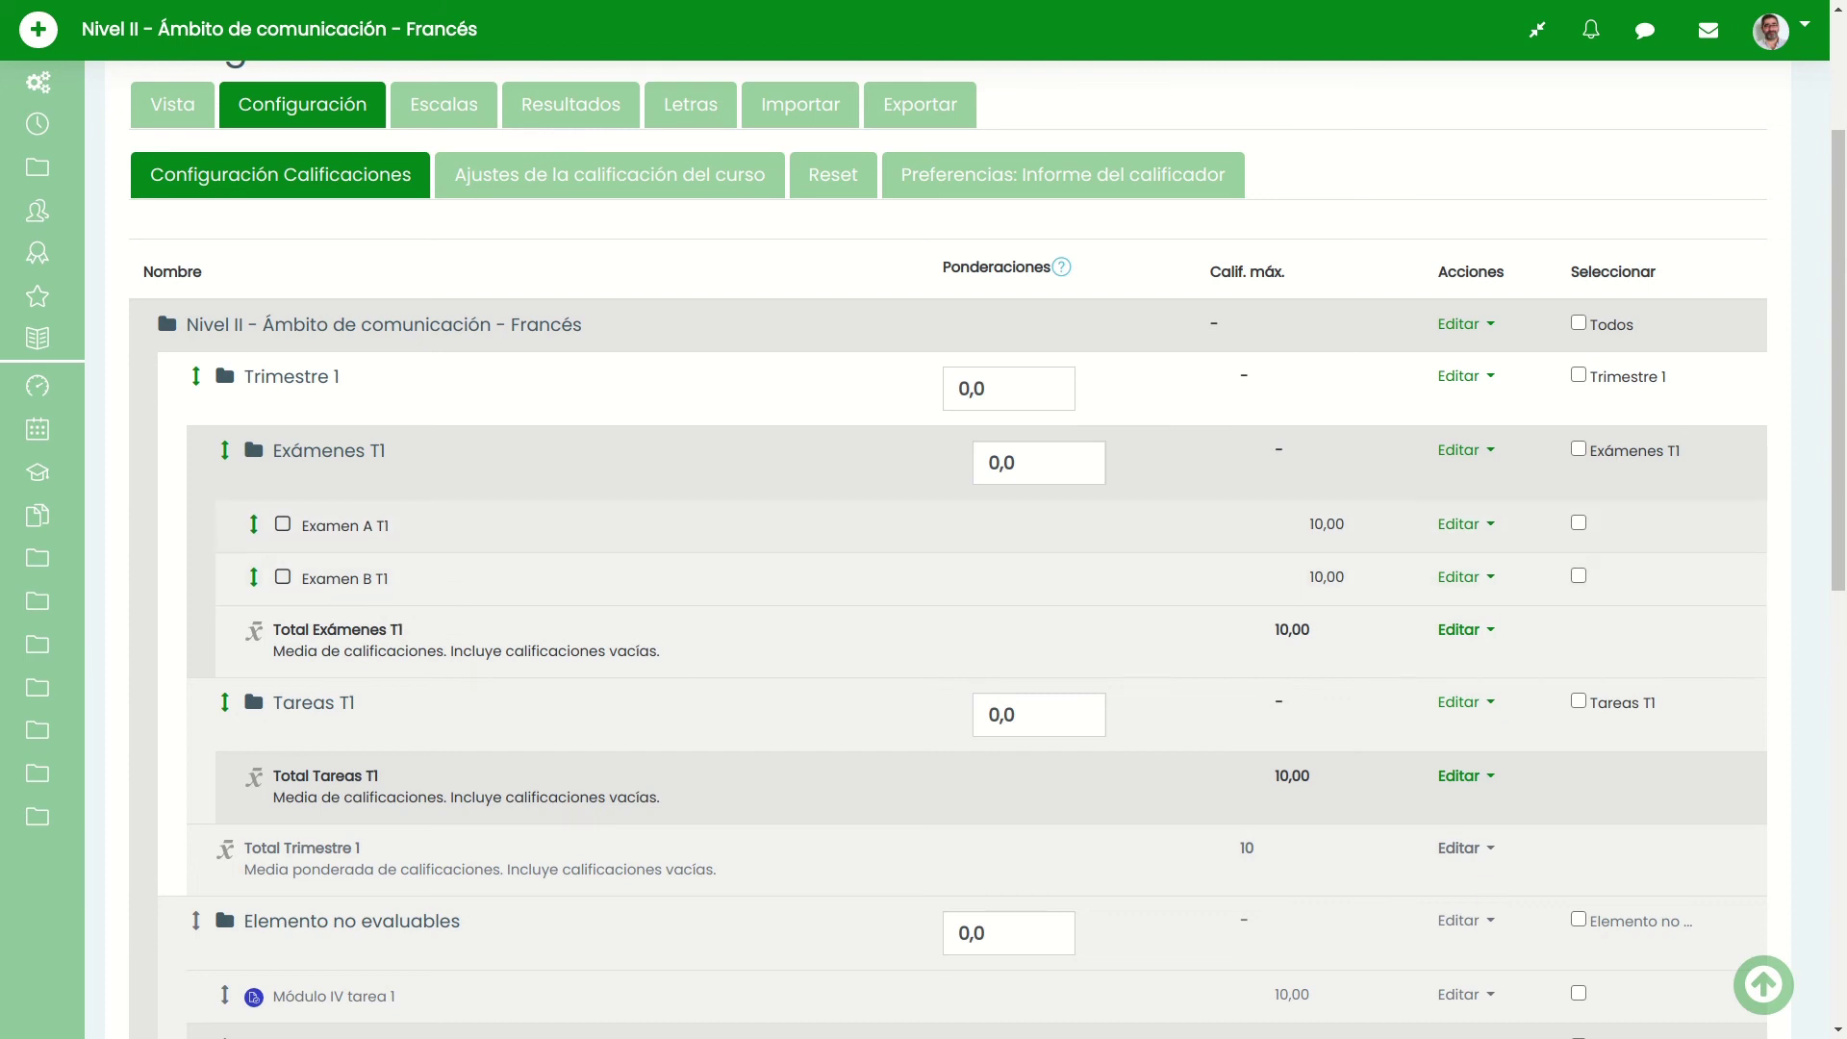
{"action": "scroll", "coordinate": [947, 549], "scroll_direction": "down", "scroll_amount": 3}
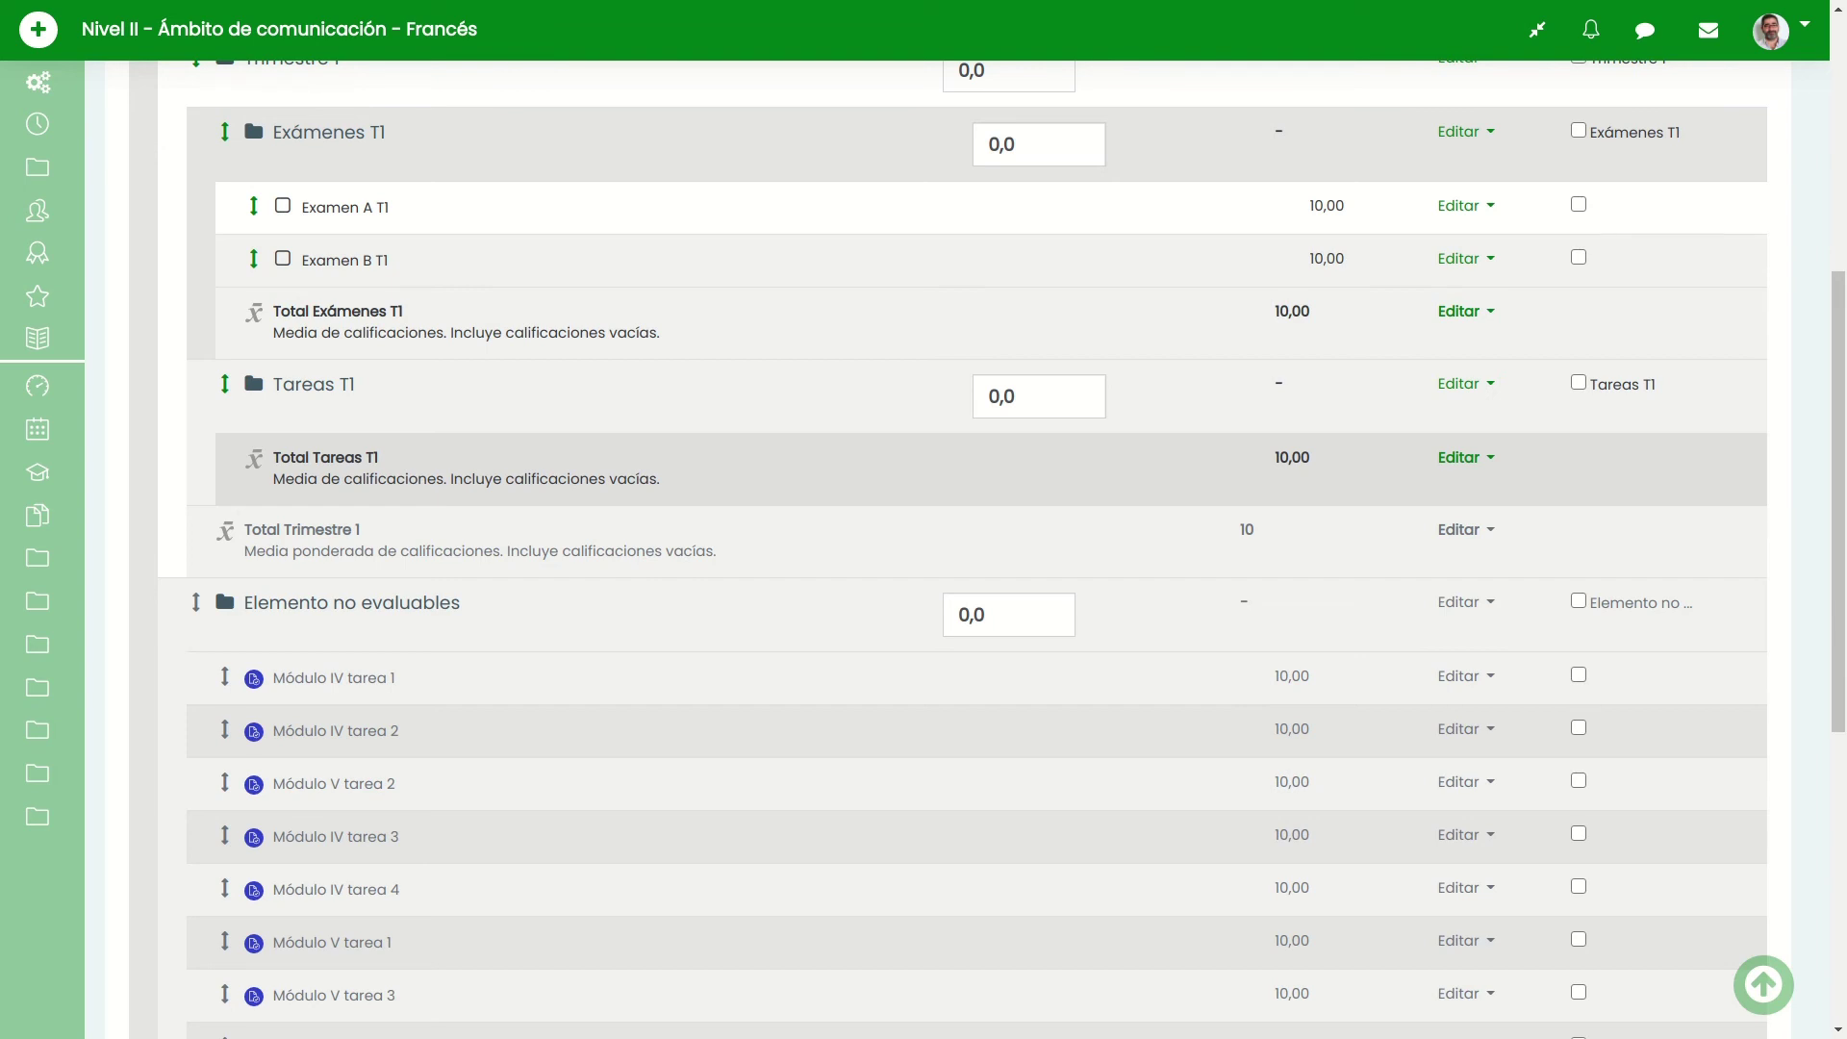
- Set the weight of the Exámenes T1 category within Trimestre 1 to 75
{"action": "scroll", "coordinate": [962, 548], "scroll_direction": "up", "scroll_amount": 2}
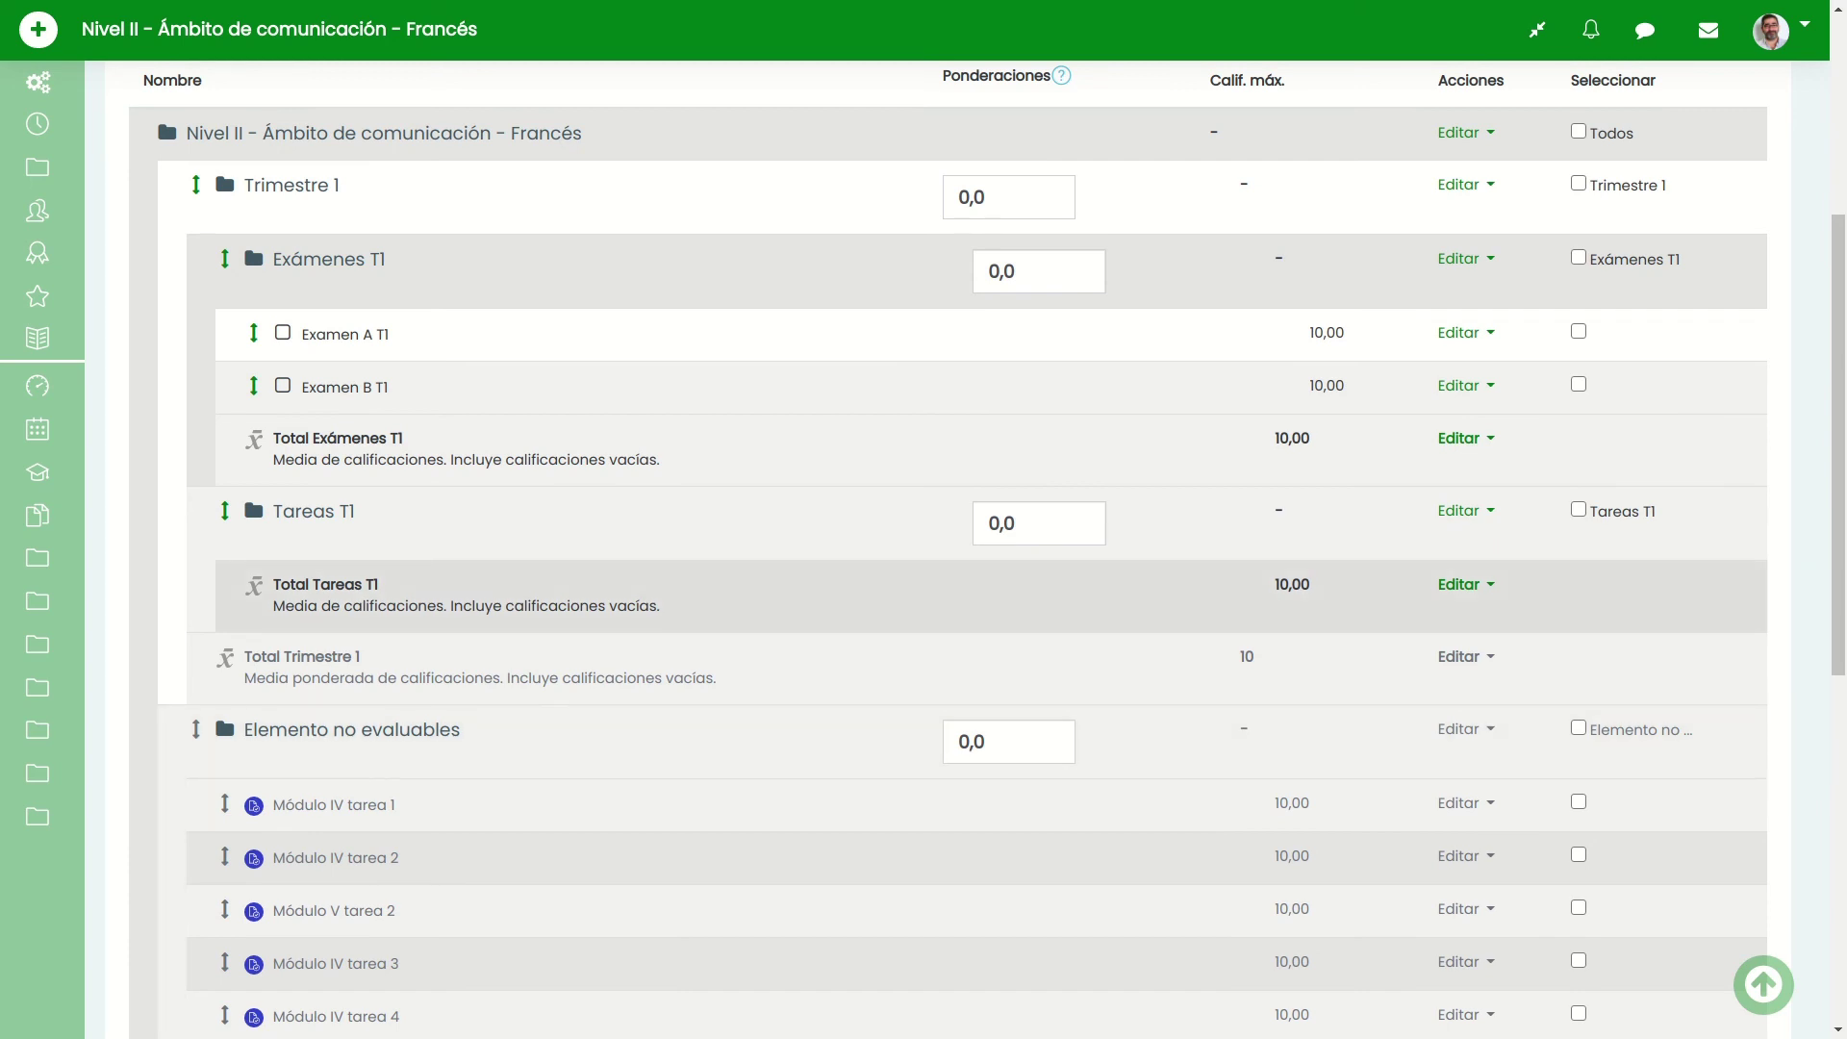
{"action": "left_click_drag", "start_coordinate": [340, 185], "coordinate": [242, 185]}
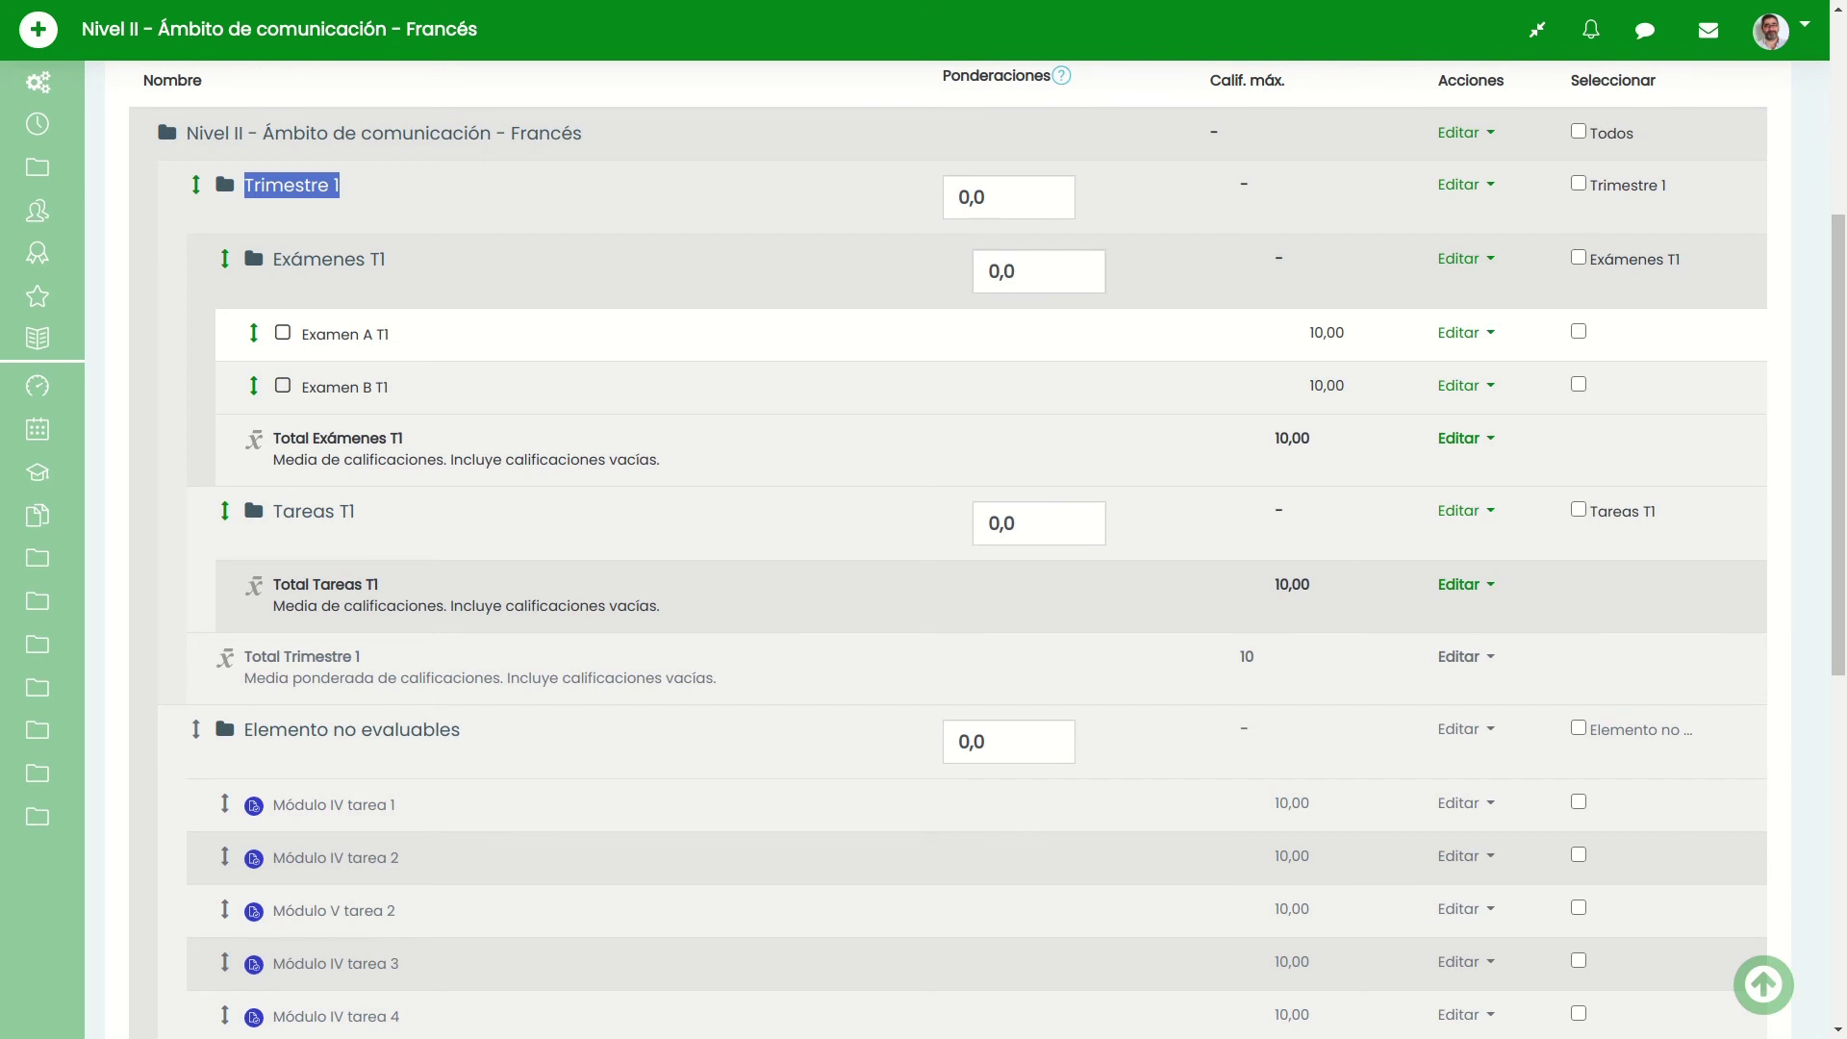
{"action": "left_click", "coordinate": [383, 195]}
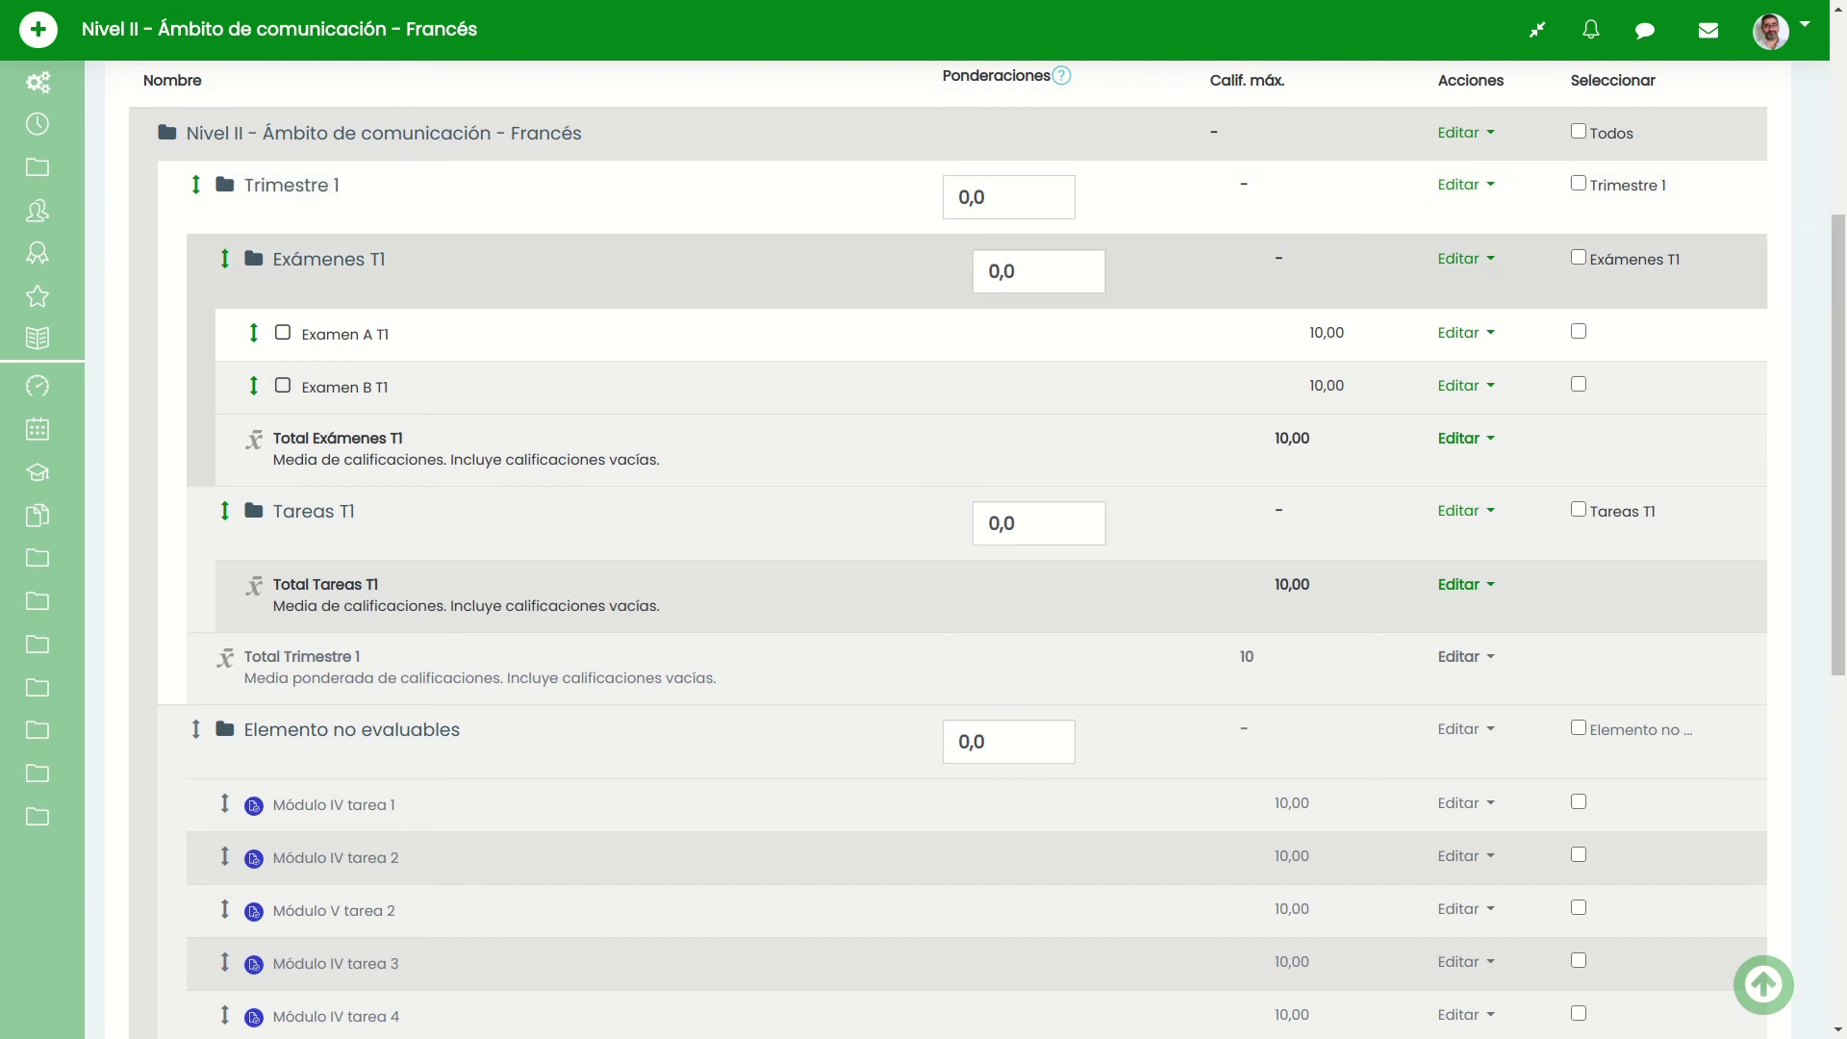
{"action": "left_click_drag", "start_coordinate": [273, 260], "coordinate": [387, 261]}
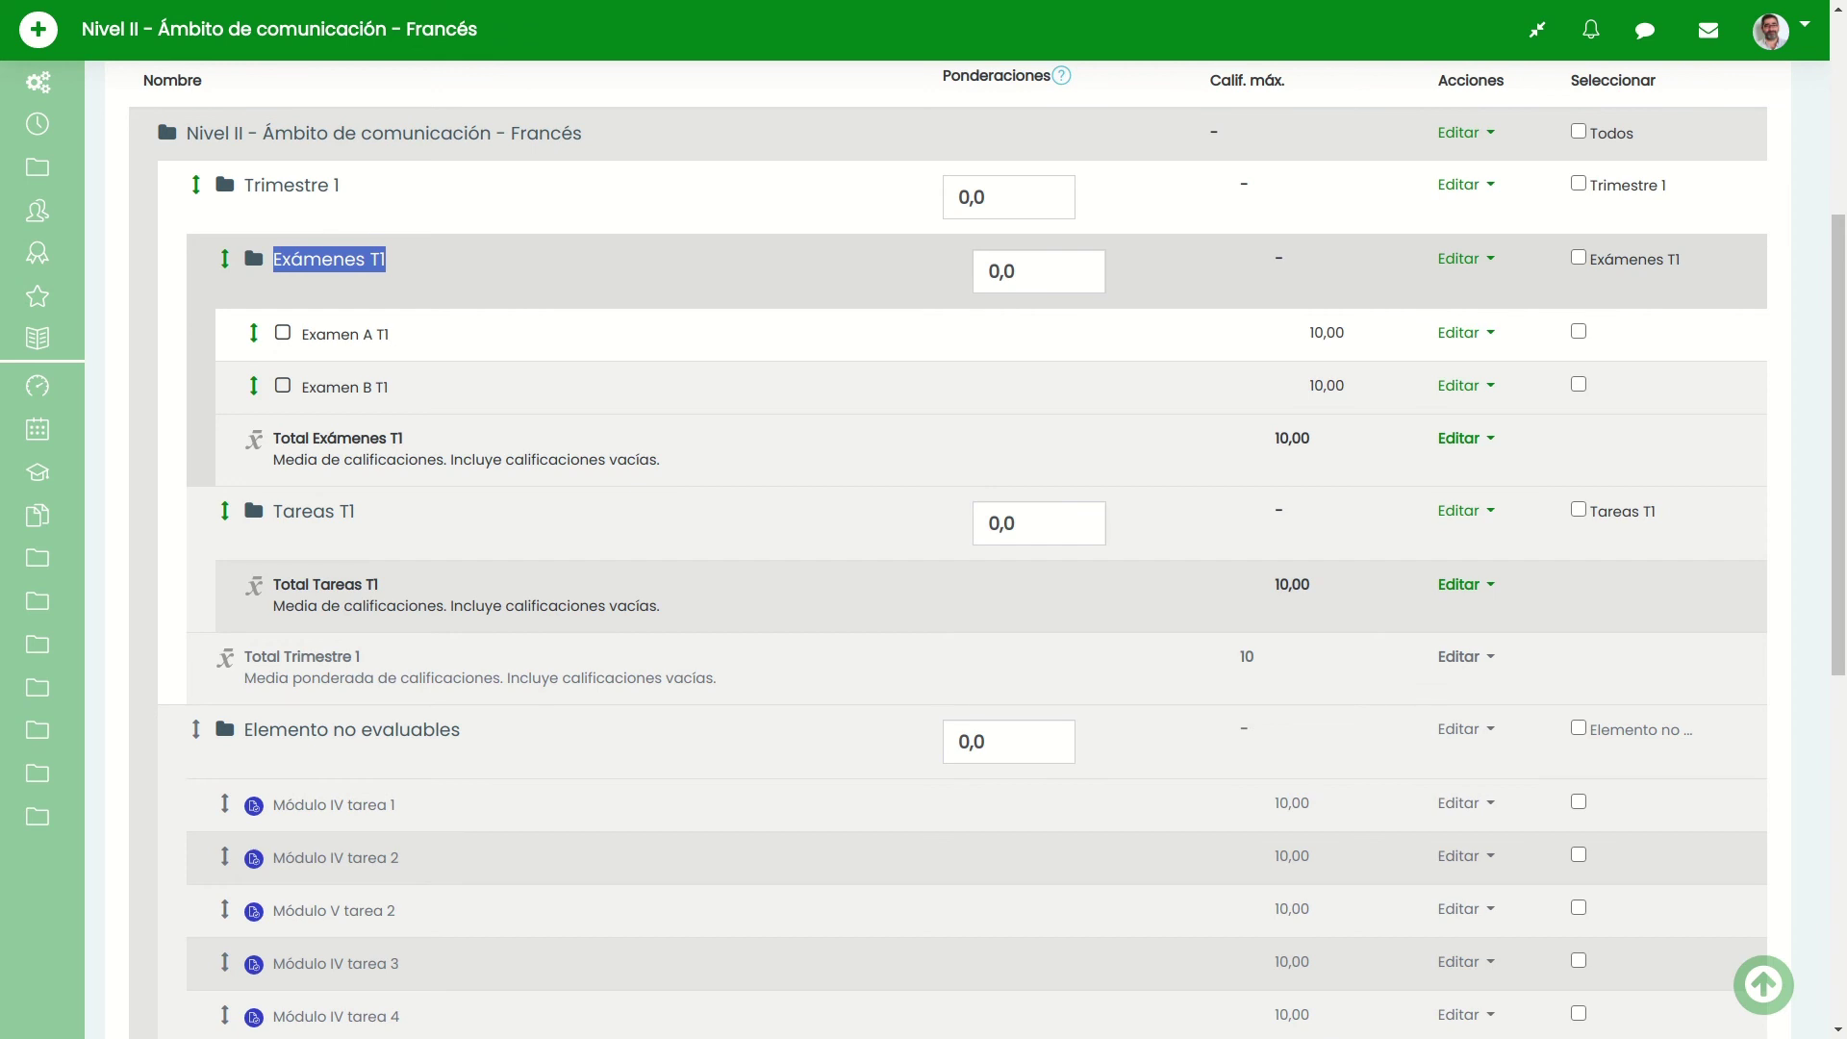
{"action": "left_click", "coordinate": [1022, 272]}
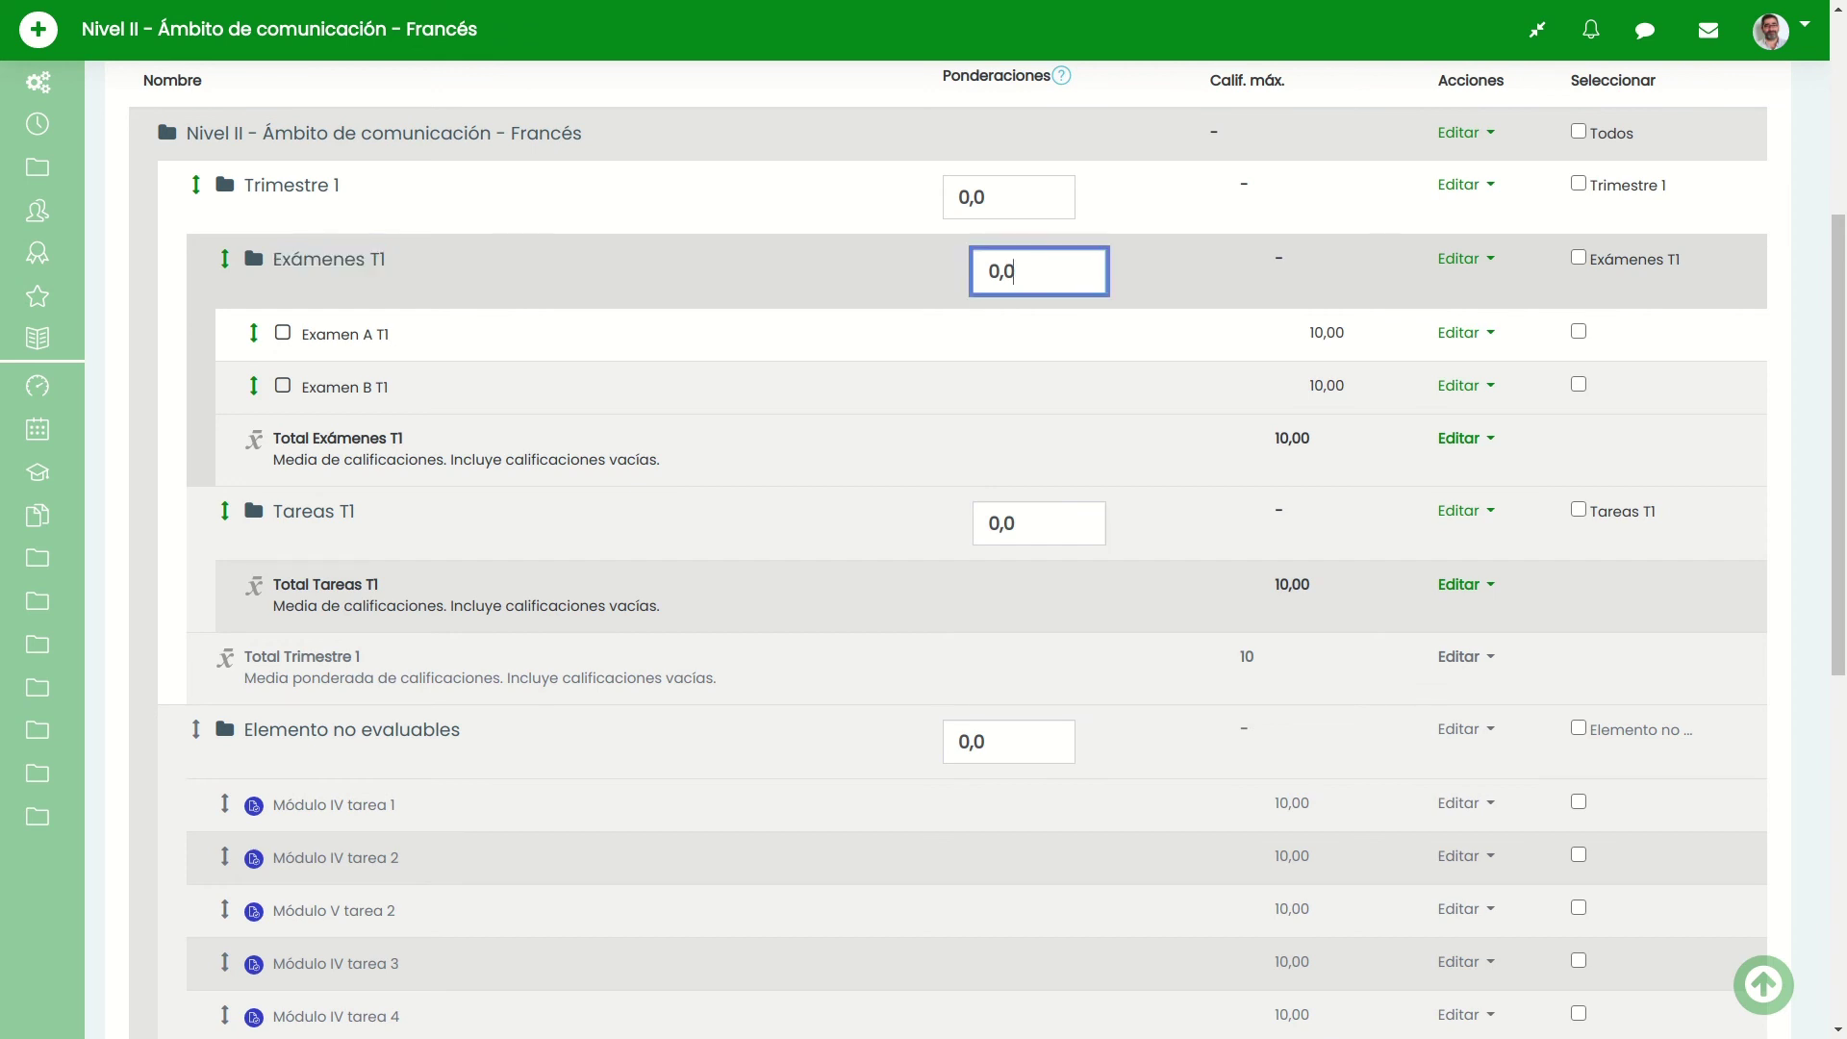
{"action": "key", "text": "BackSpace"}
{"action": "key", "text": "BackSpace"}
{"action": "key", "text": "BackSpace"}
{"action": "type", "text": "75"}
- Set the weight of the Tareas T1 category within Trimestre 1 to 25
{"action": "left_click_drag", "start_coordinate": [360, 513], "coordinate": [272, 513]}
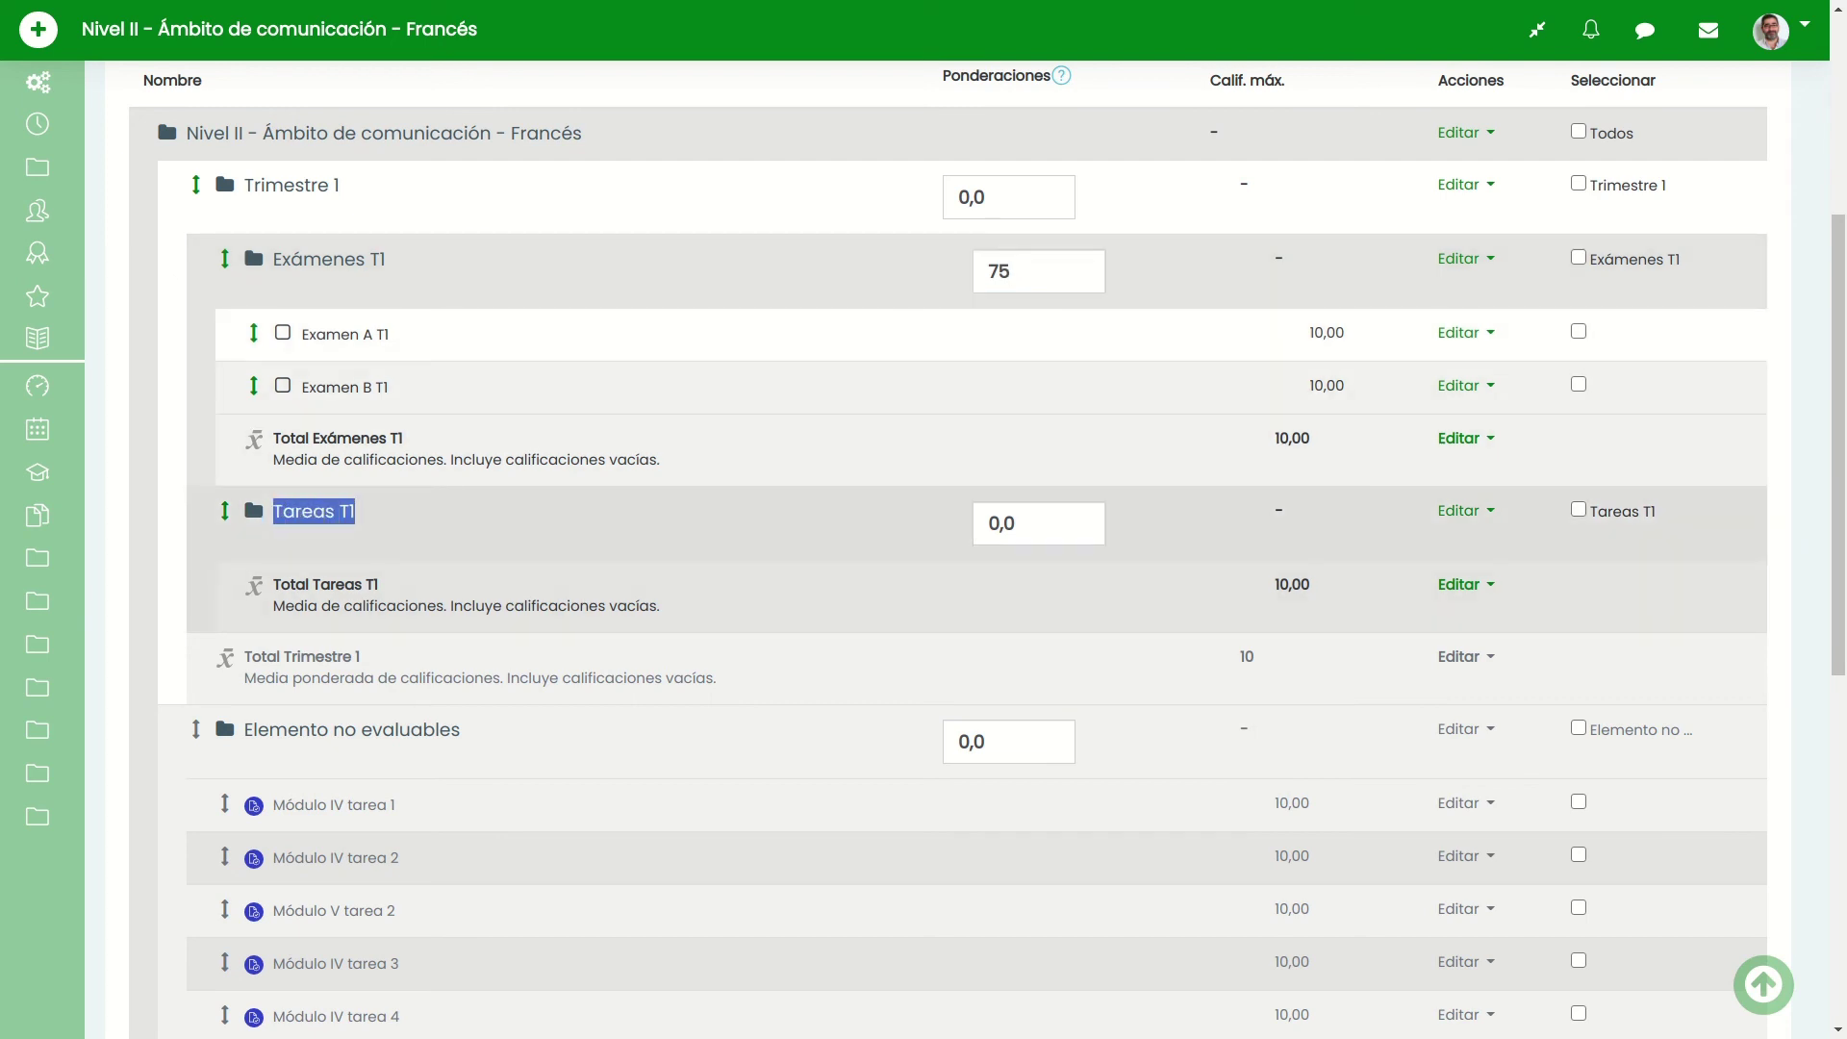
{"action": "left_click", "coordinate": [1025, 525]}
{"action": "key", "text": "BackSpace"}
{"action": "key", "text": "BackSpace"}
{"action": "key", "text": "BackSpace"}
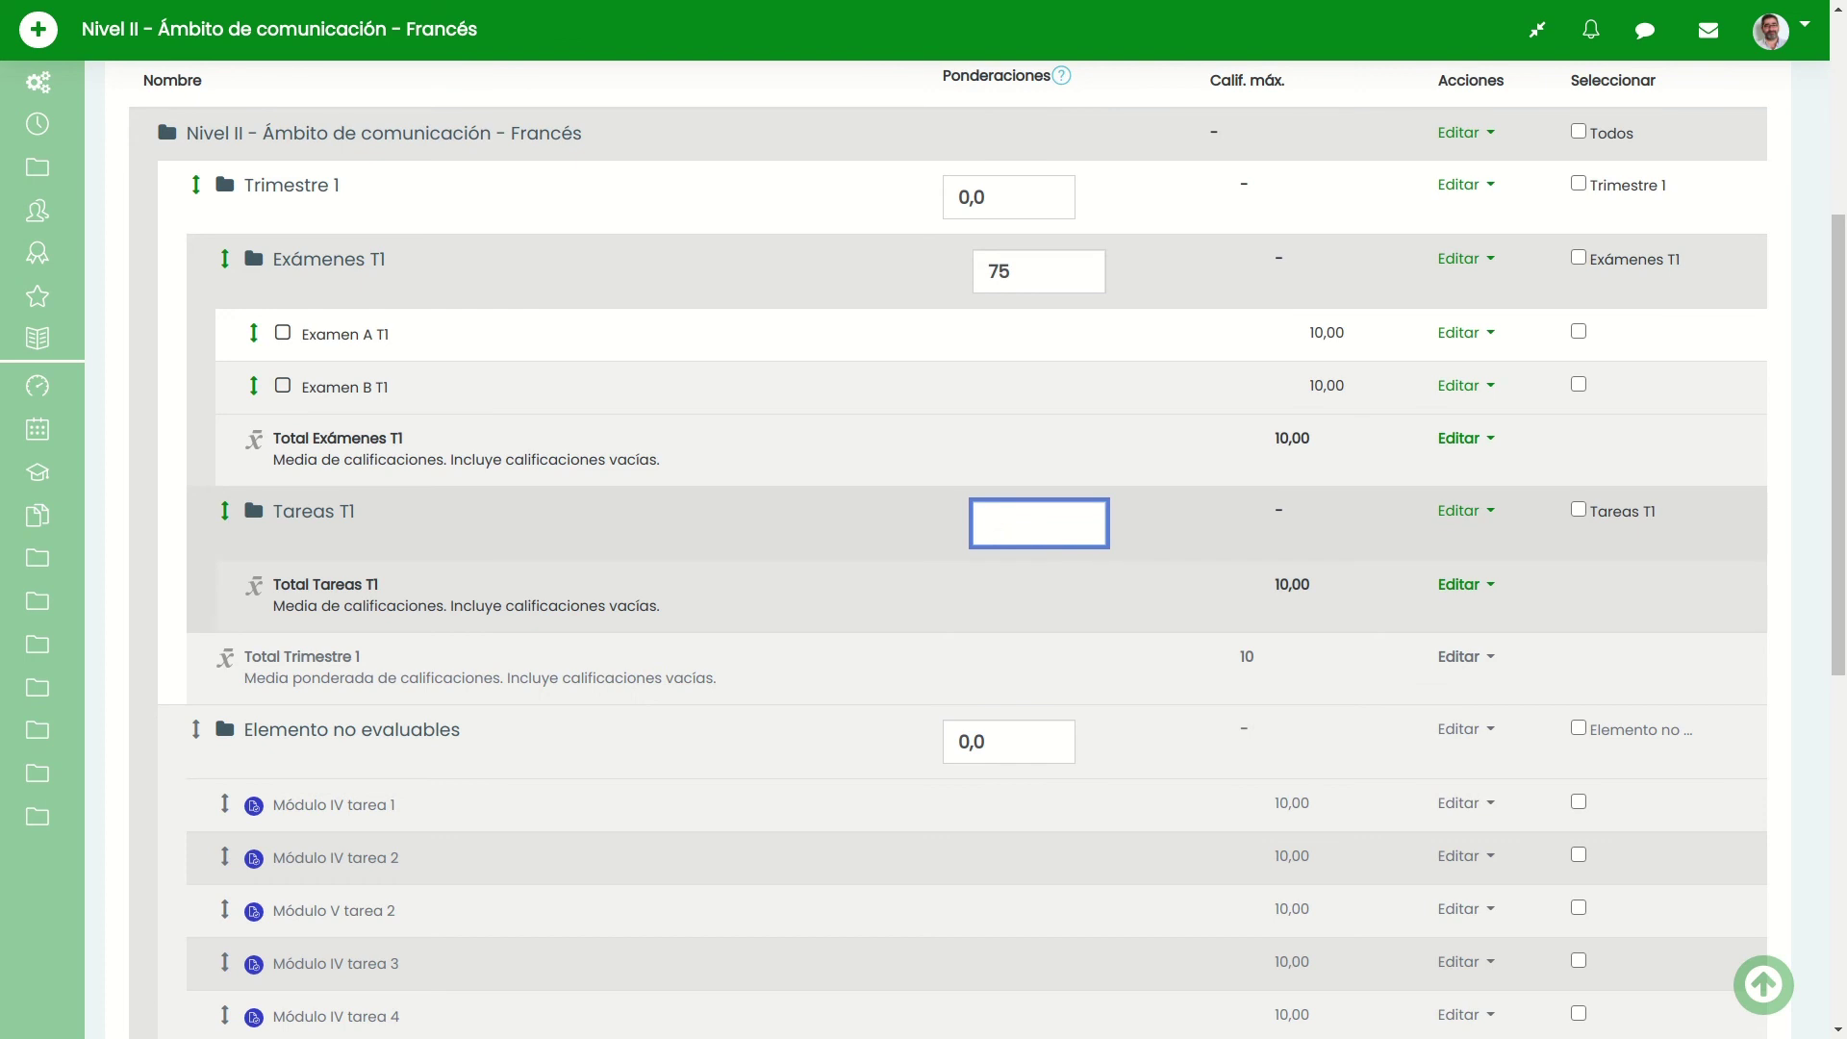
{"action": "type", "text": "25"}
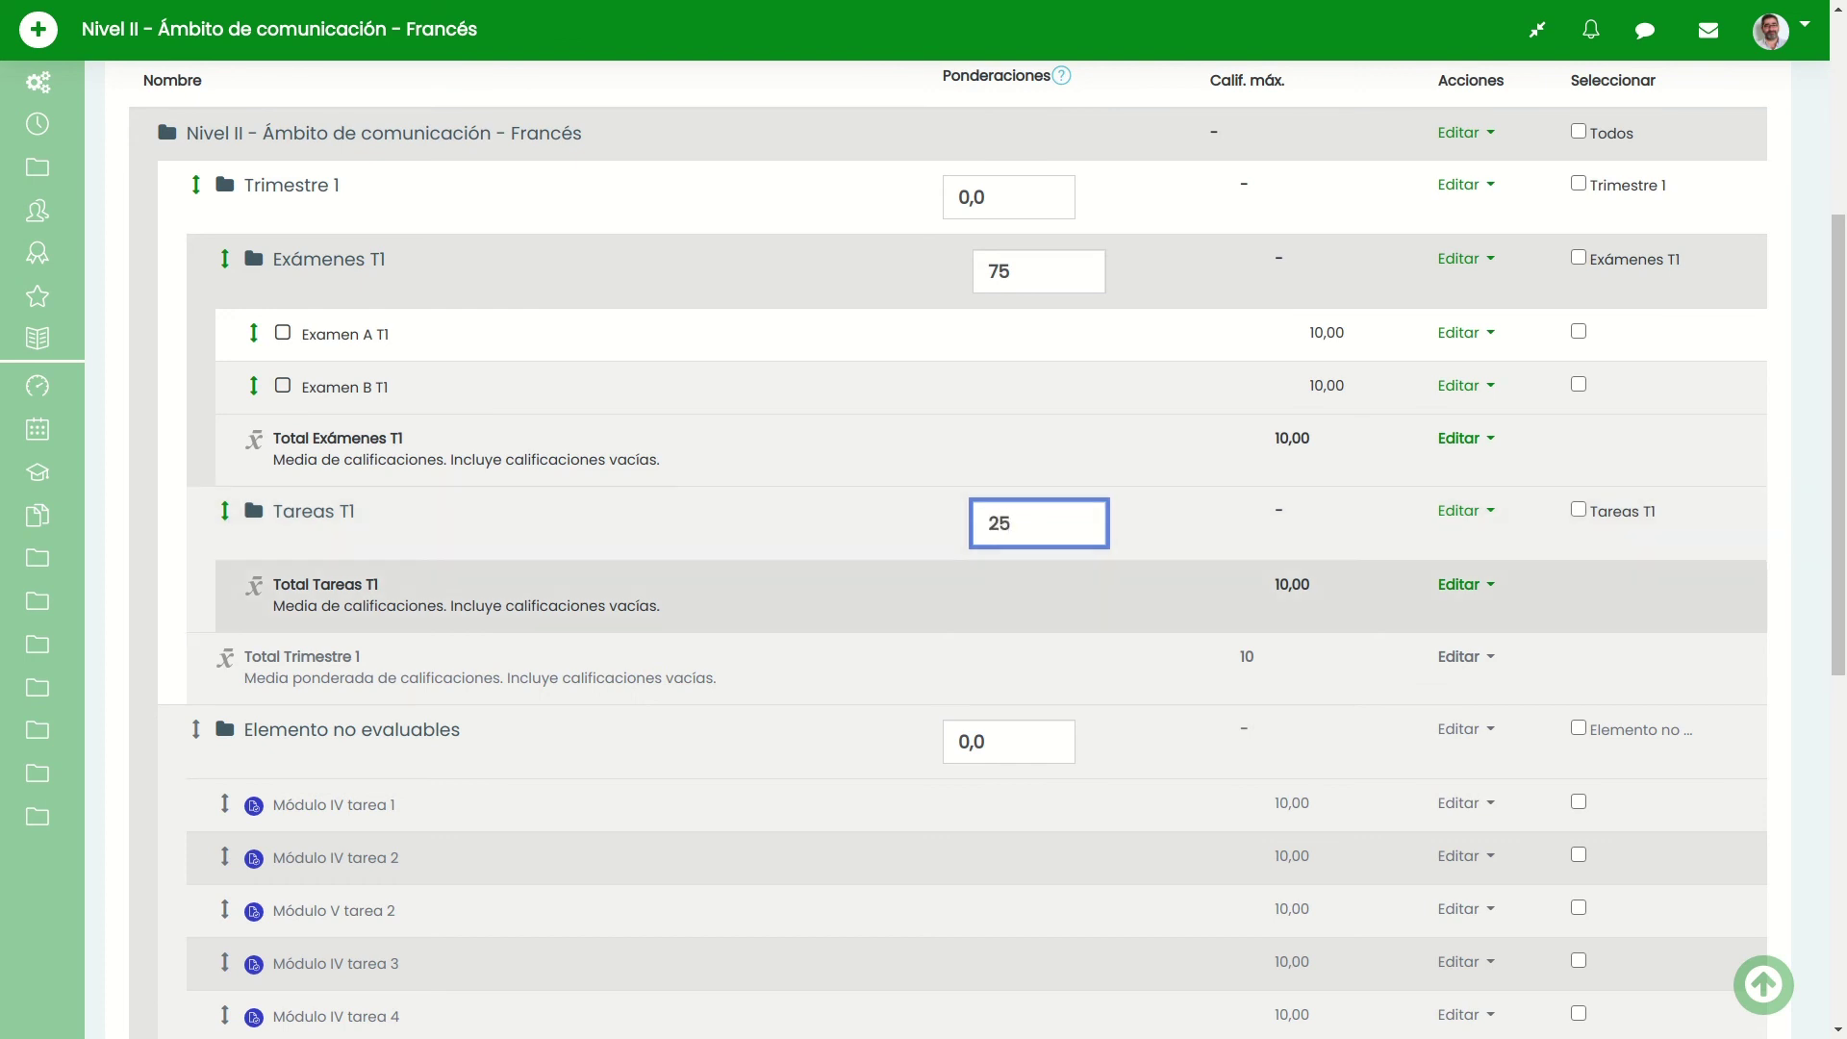
{"action": "left_click", "coordinate": [1810, 538]}
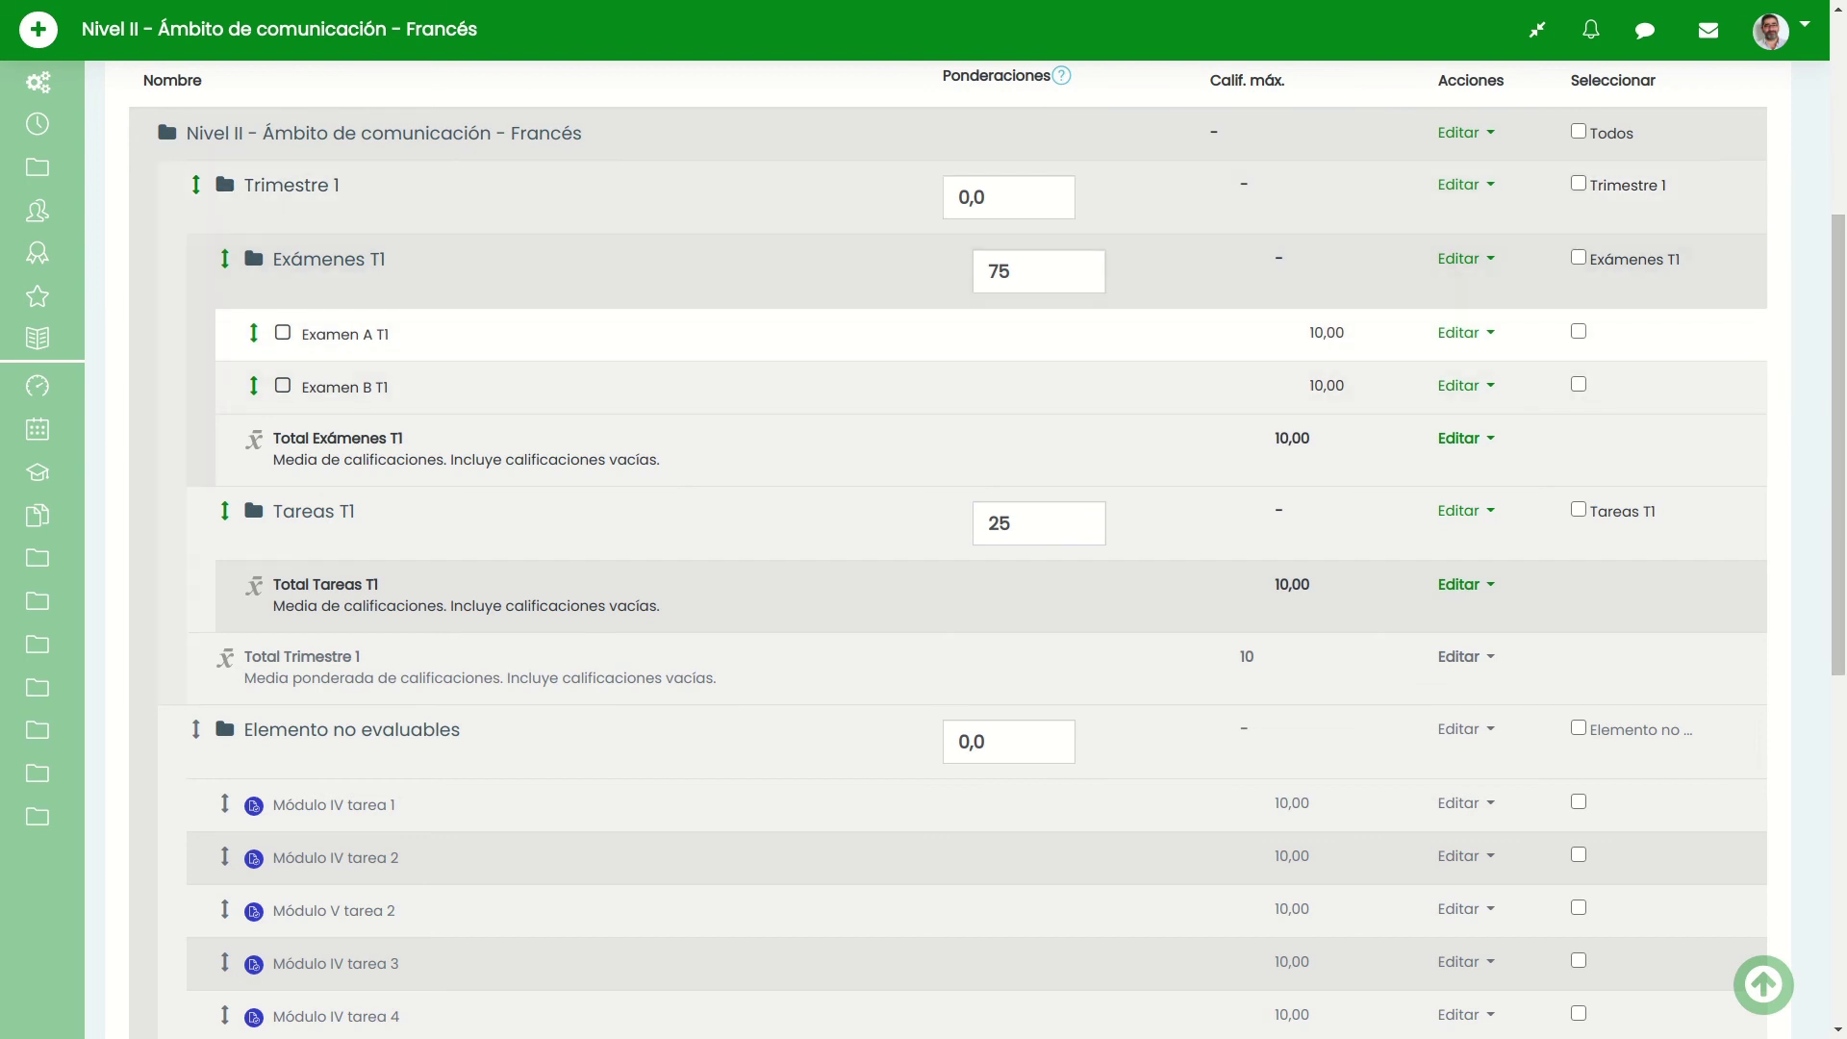
- Save the changed category weights in the gradebook setup and review the Trimestre 1 structure
{"action": "left_click_drag", "start_coordinate": [343, 186], "coordinate": [243, 185]}
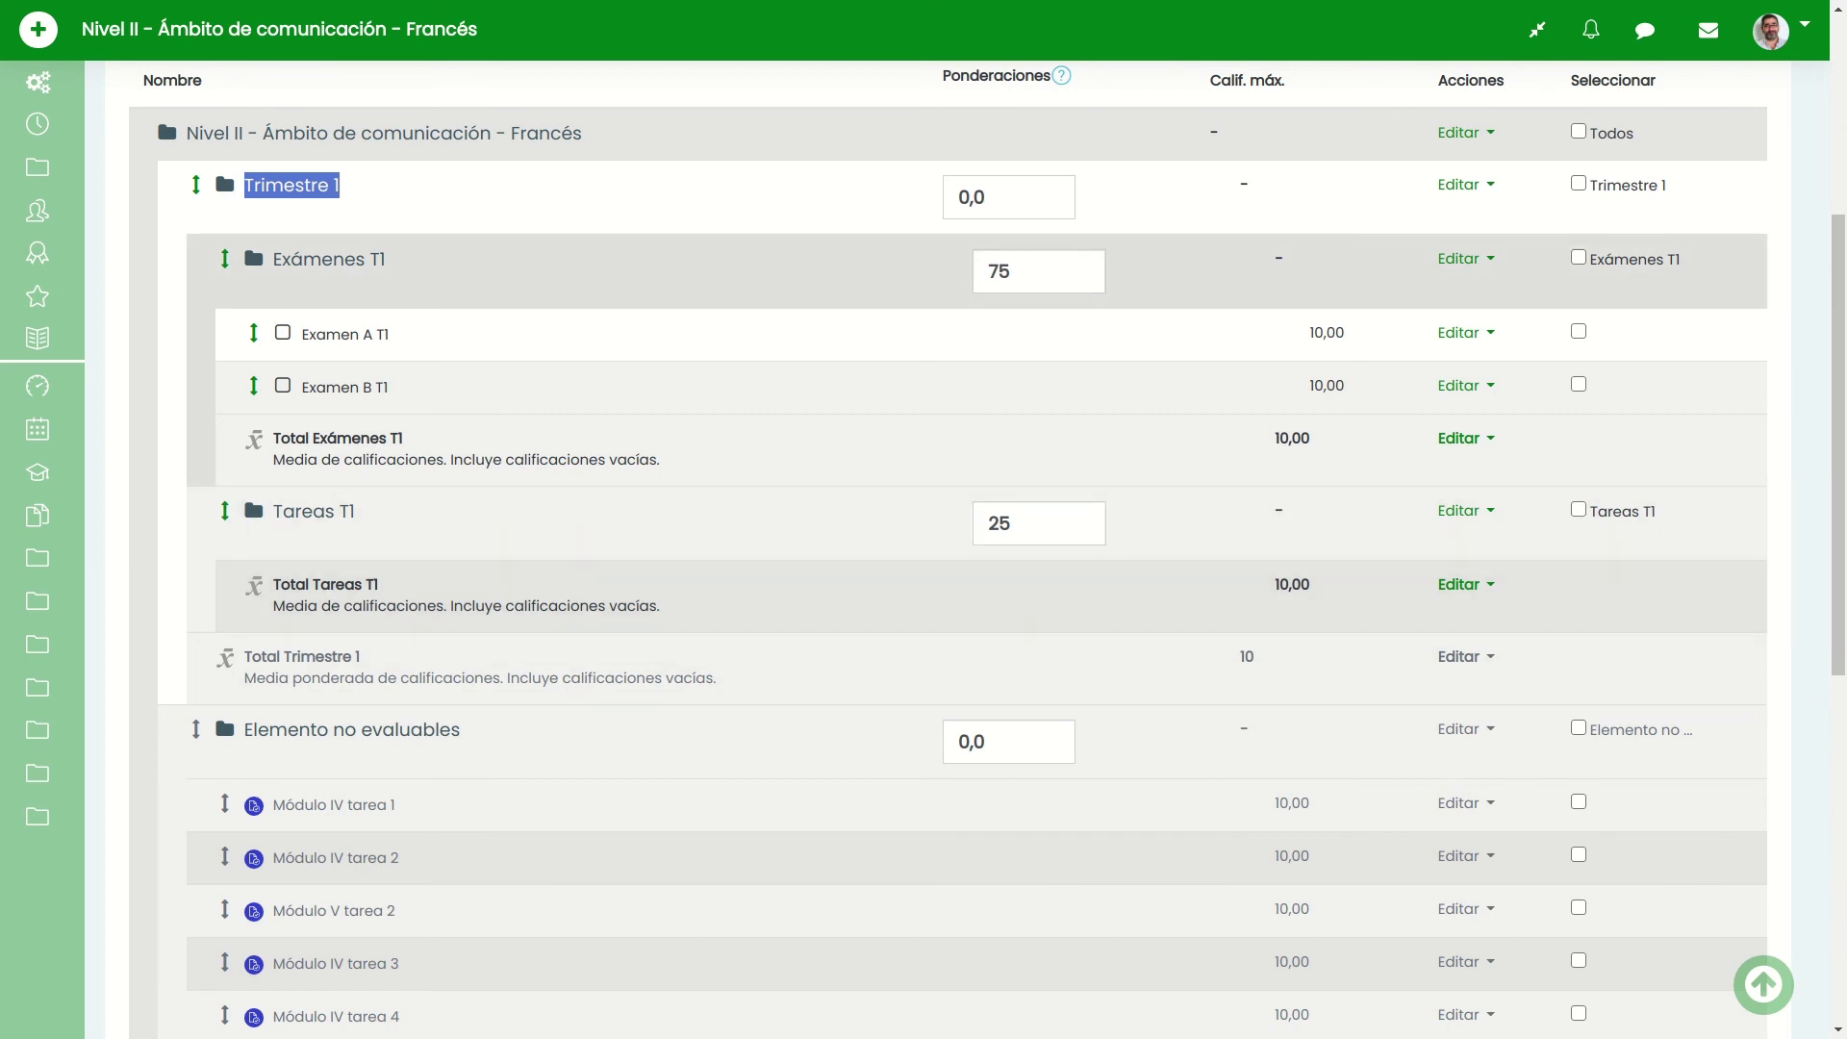
{"action": "left_click", "coordinate": [539, 262]}
{"action": "left_click_drag", "start_coordinate": [1838, 443], "coordinate": [1838, 791]}
{"action": "left_click", "coordinate": [222, 850]}
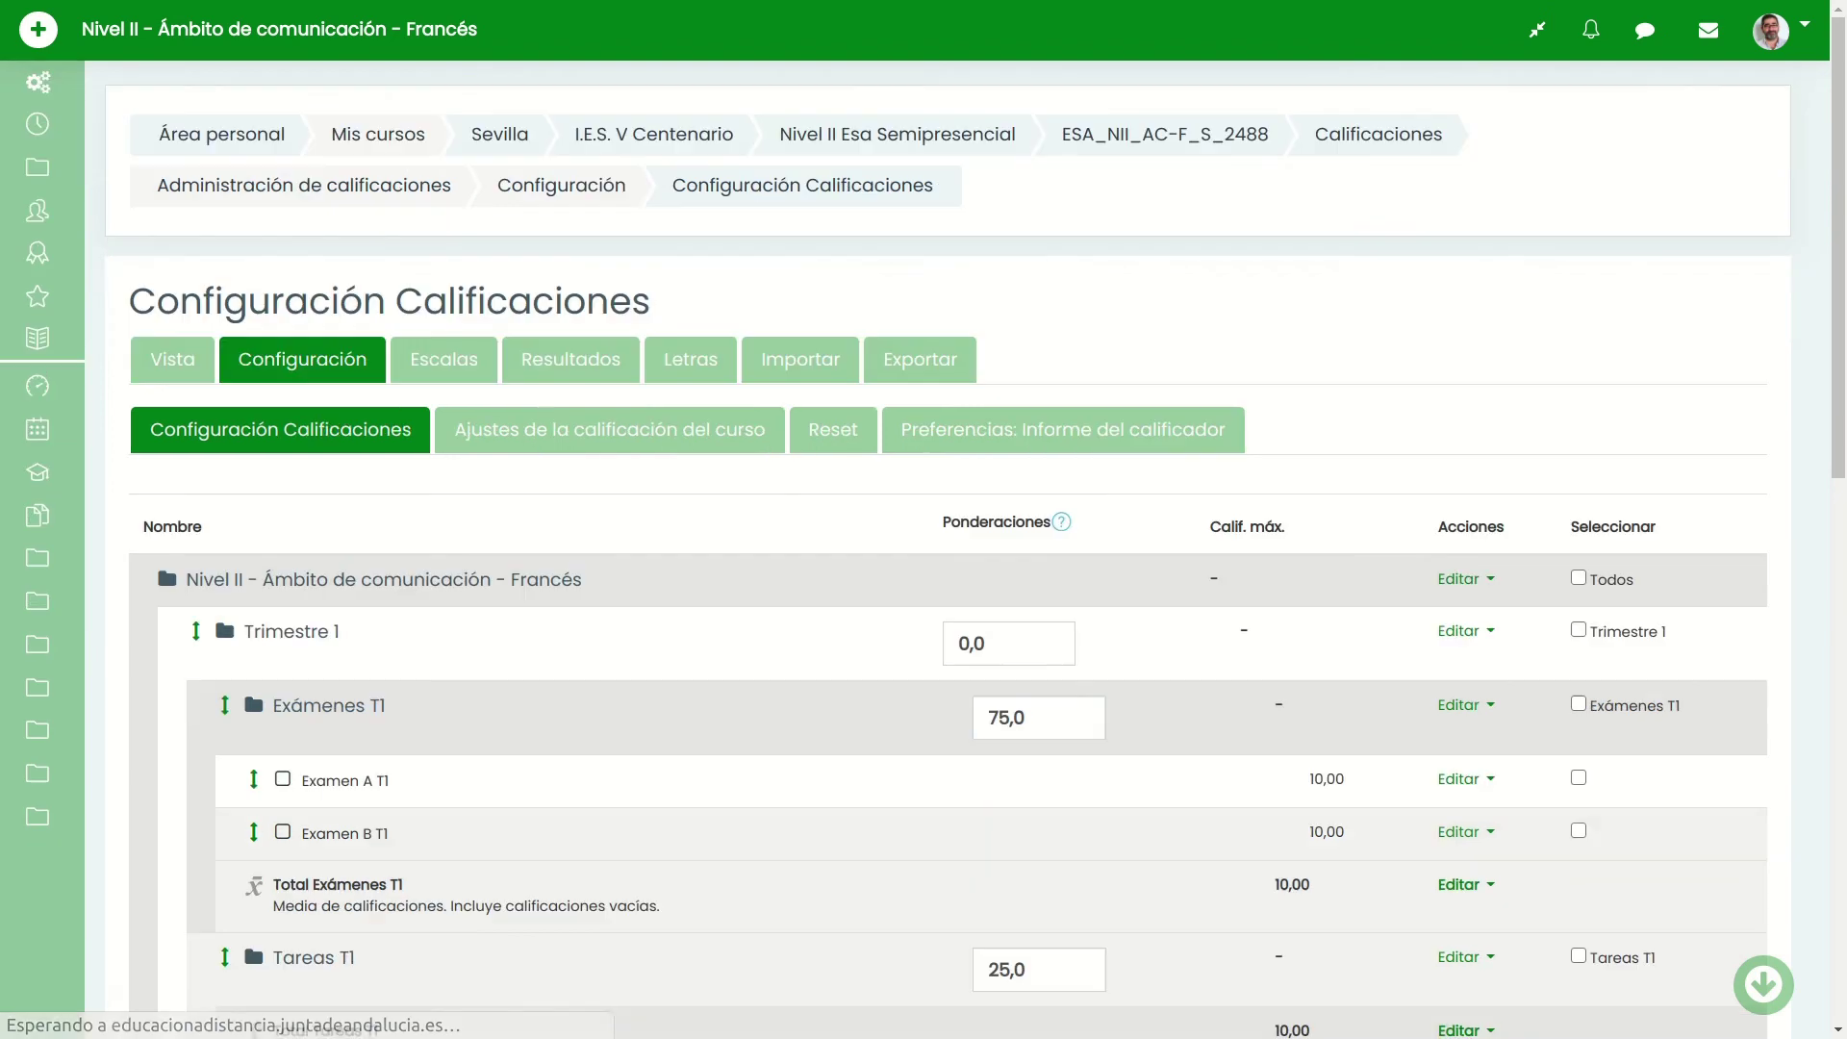
{"action": "scroll", "coordinate": [947, 578], "scroll_direction": "down", "scroll_amount": 4}
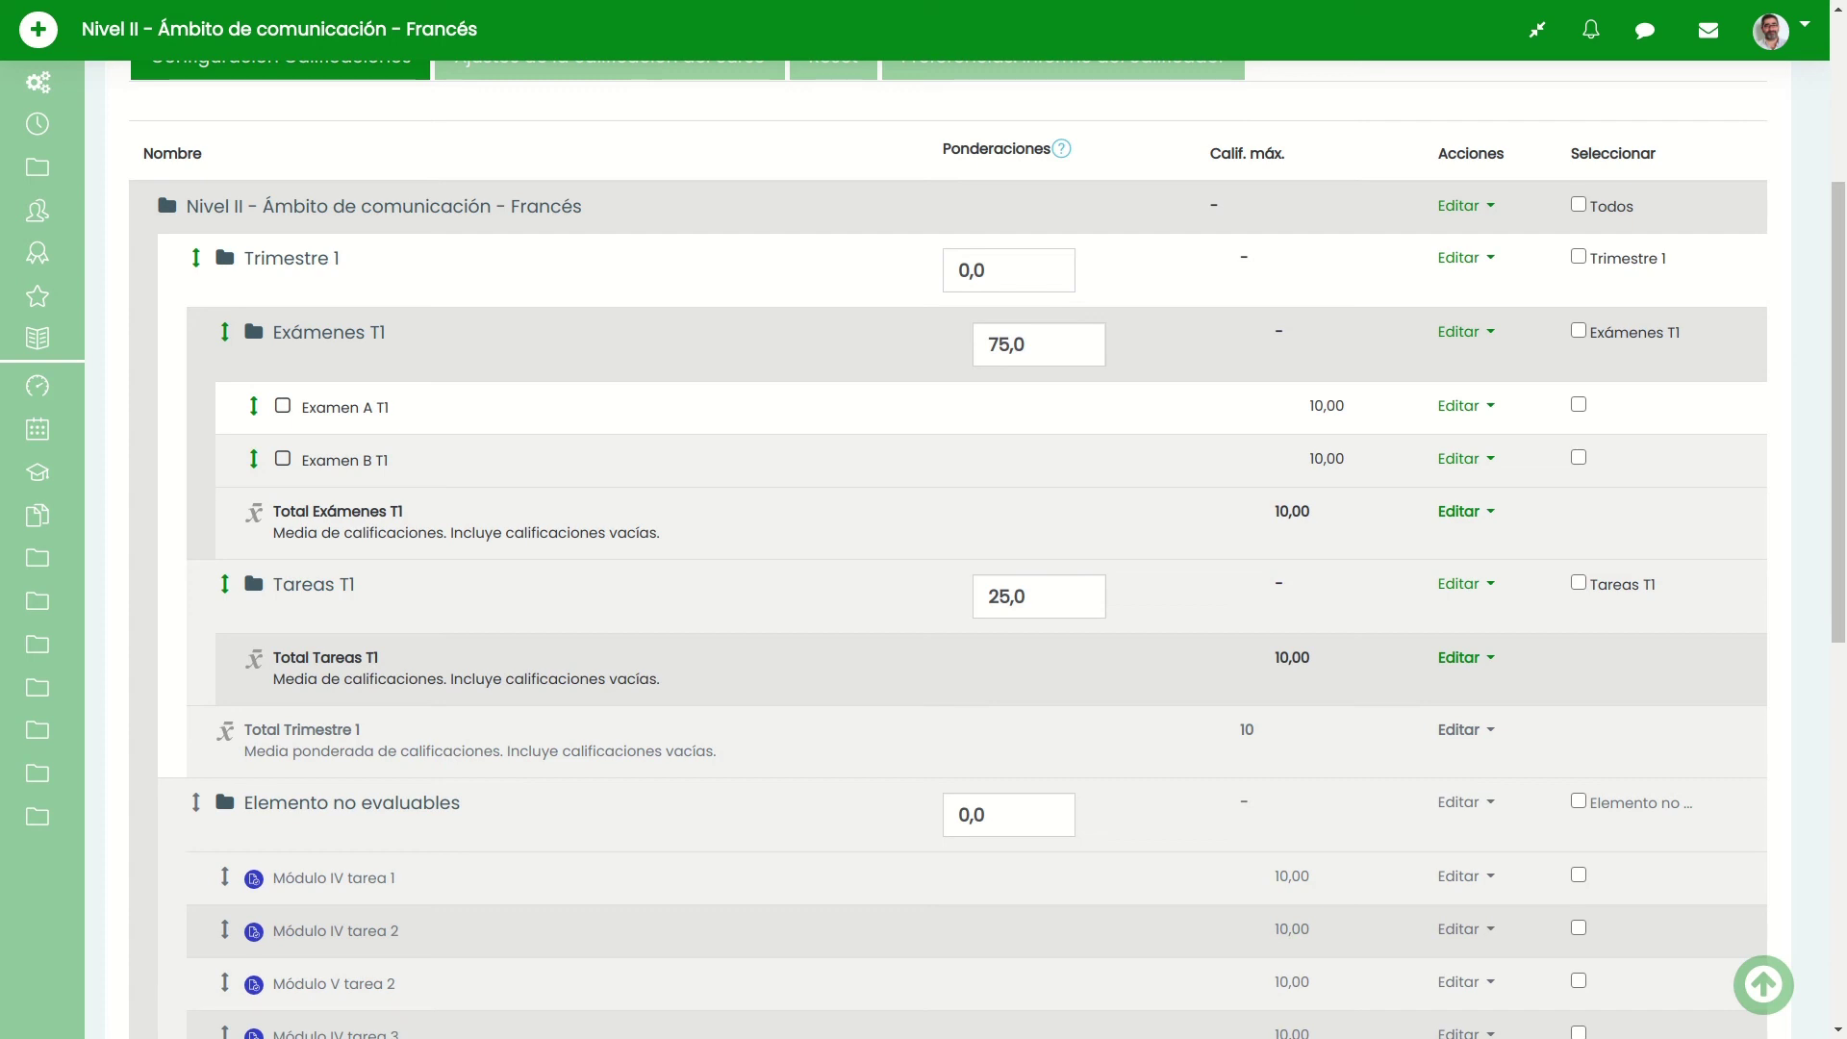
{"action": "scroll", "coordinate": [948, 548], "scroll_direction": "up", "scroll_amount": 4}
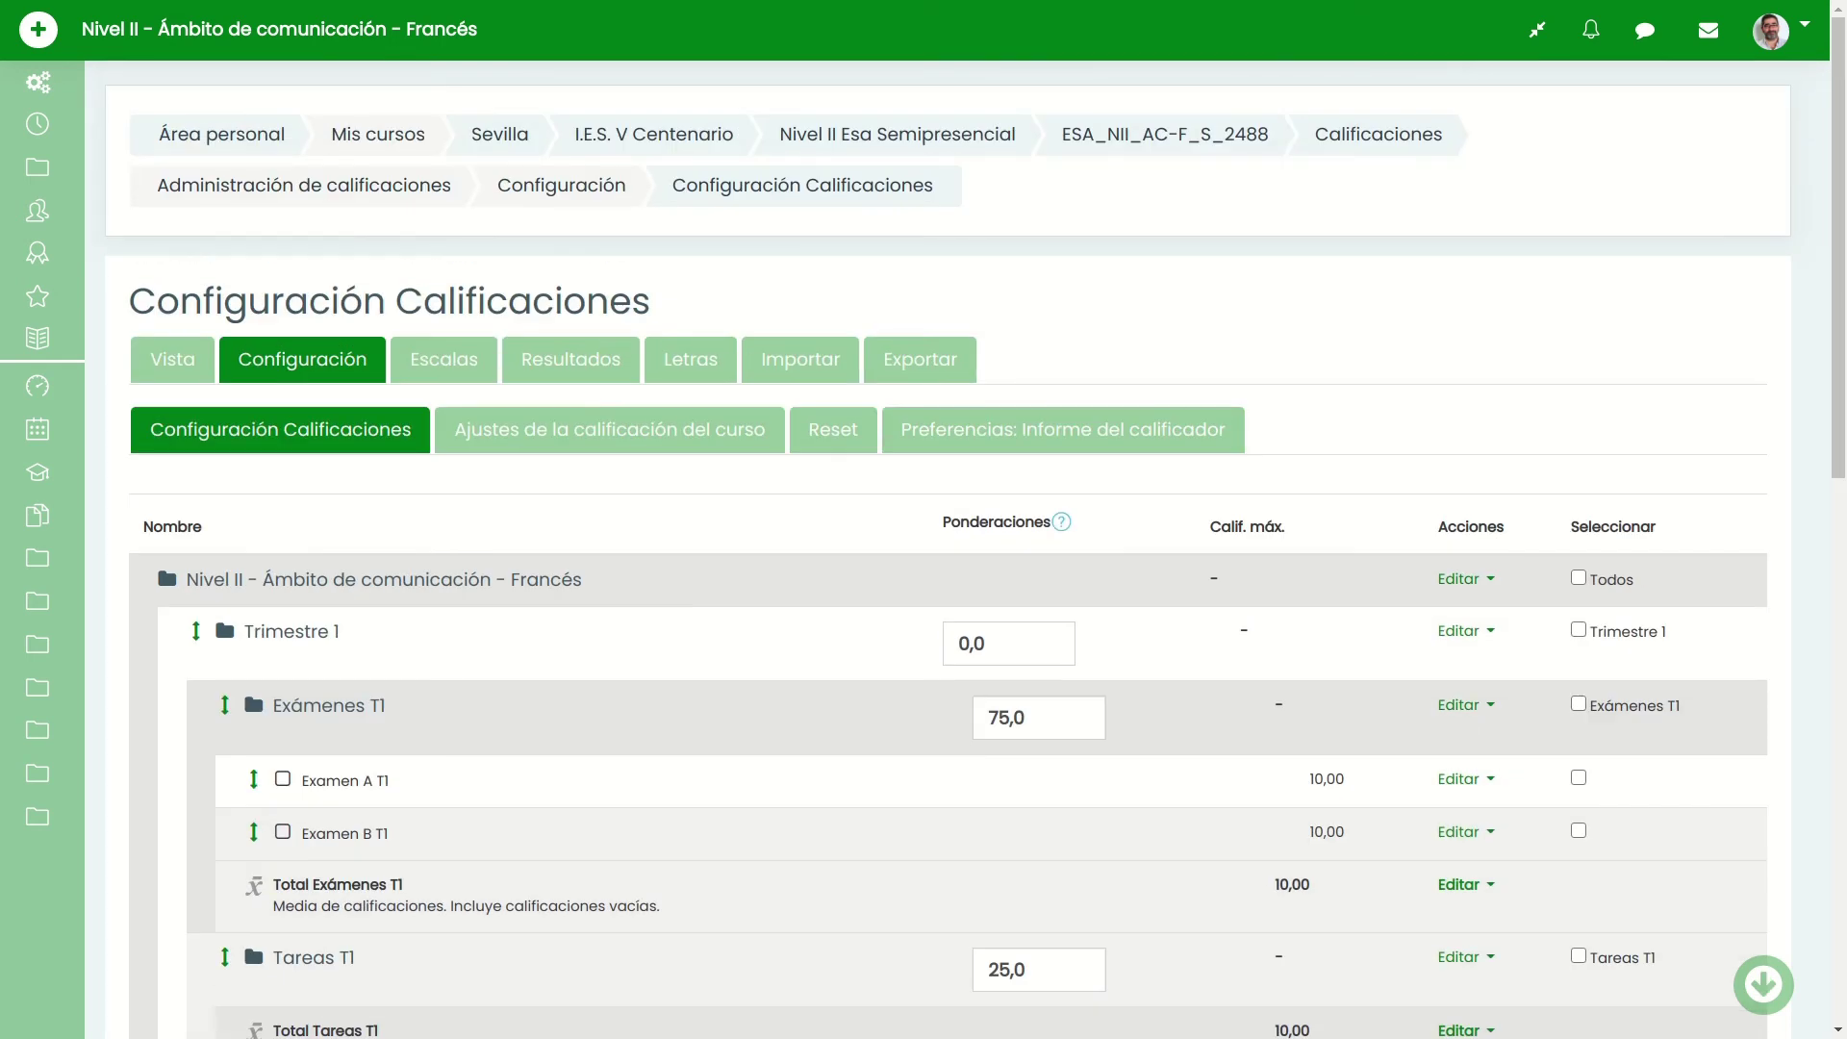
- Return to the course, open its Módulo IV section and turn editing on
{"action": "left_click", "coordinate": [1164, 133]}
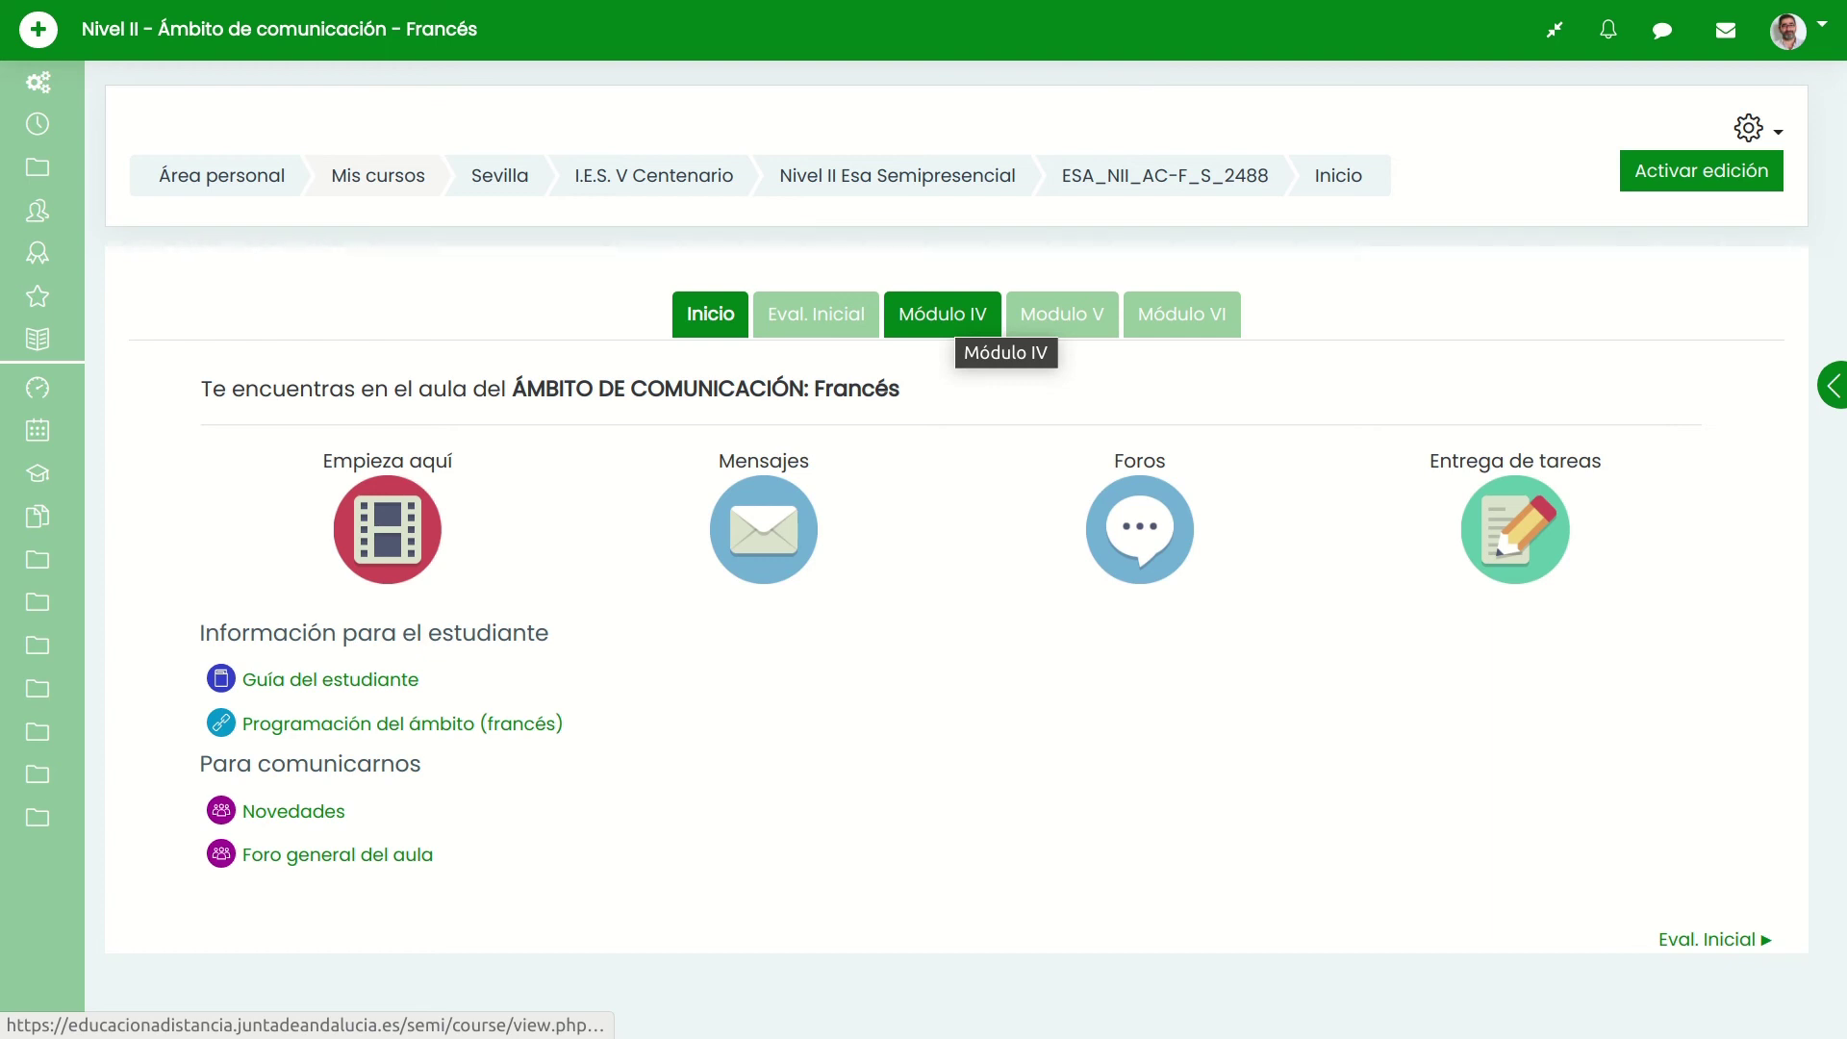
{"action": "left_click", "coordinate": [943, 313]}
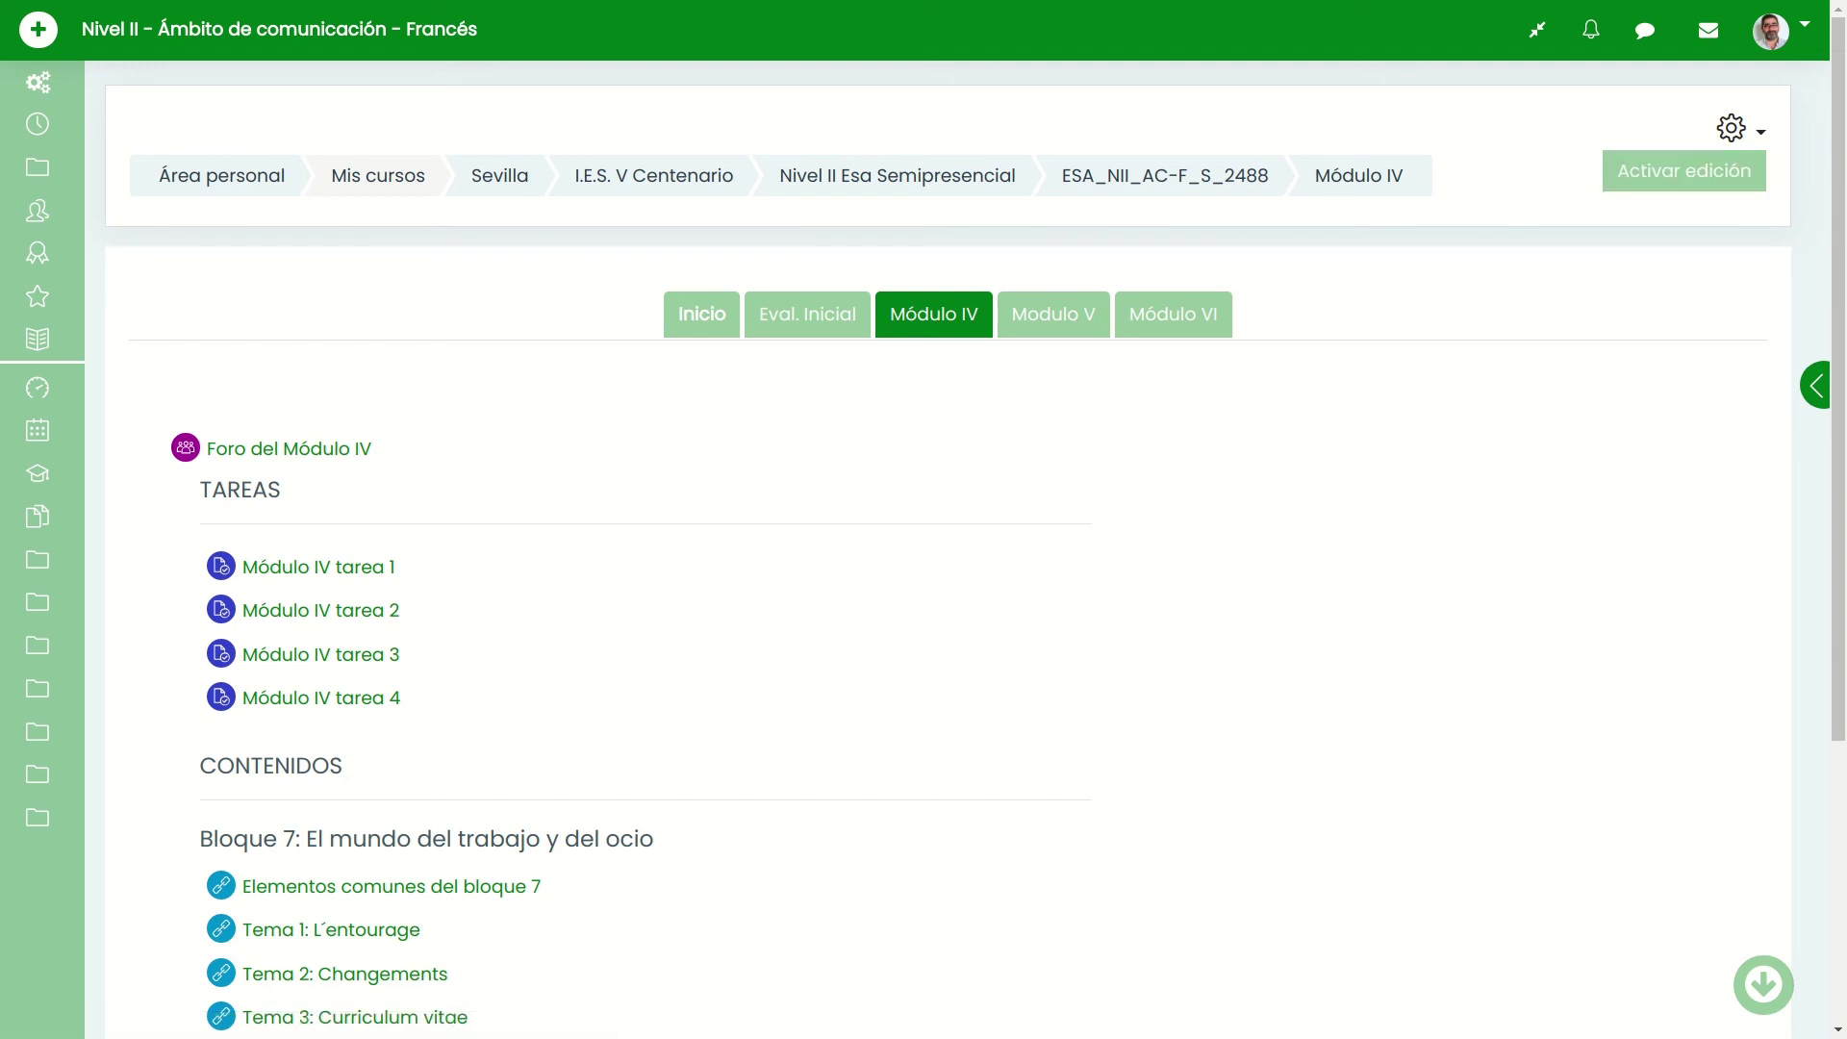
{"action": "left_click", "coordinate": [1683, 170]}
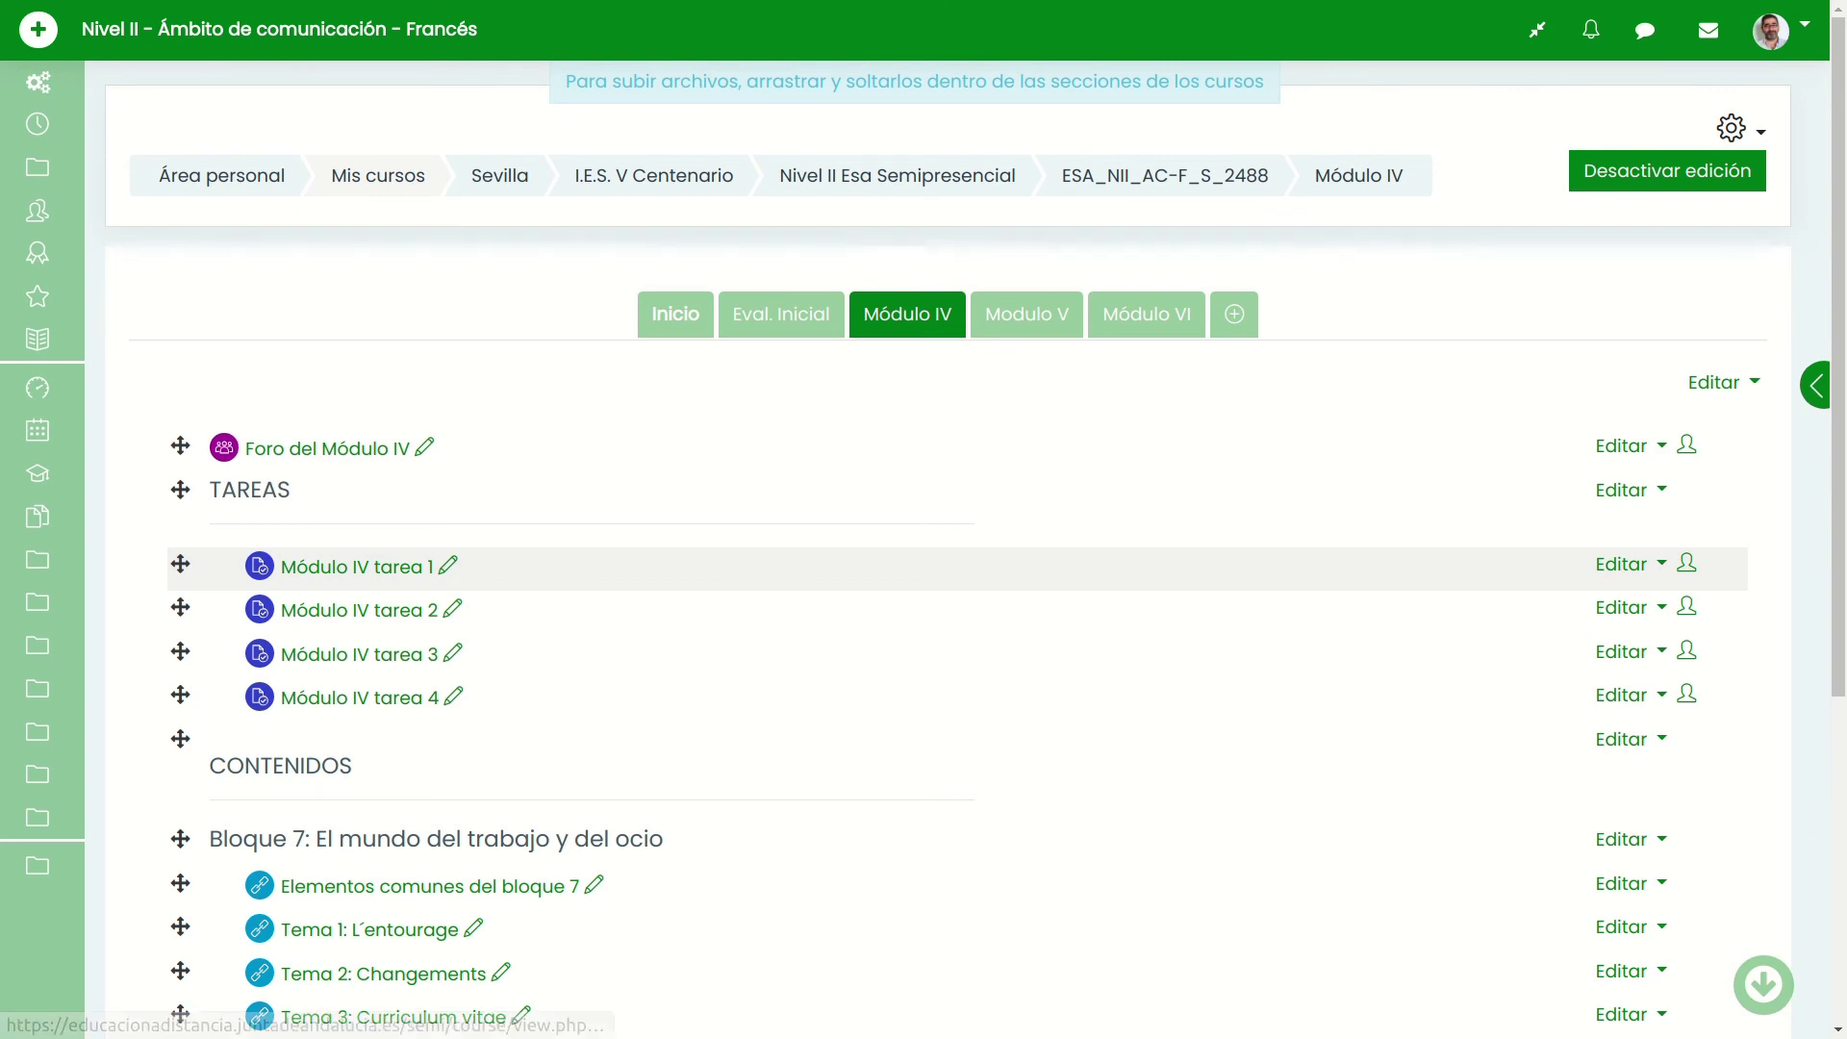
- Open the settings of the Módulo IV tarea 1 assignment for editing
{"action": "left_click", "coordinate": [1631, 564]}
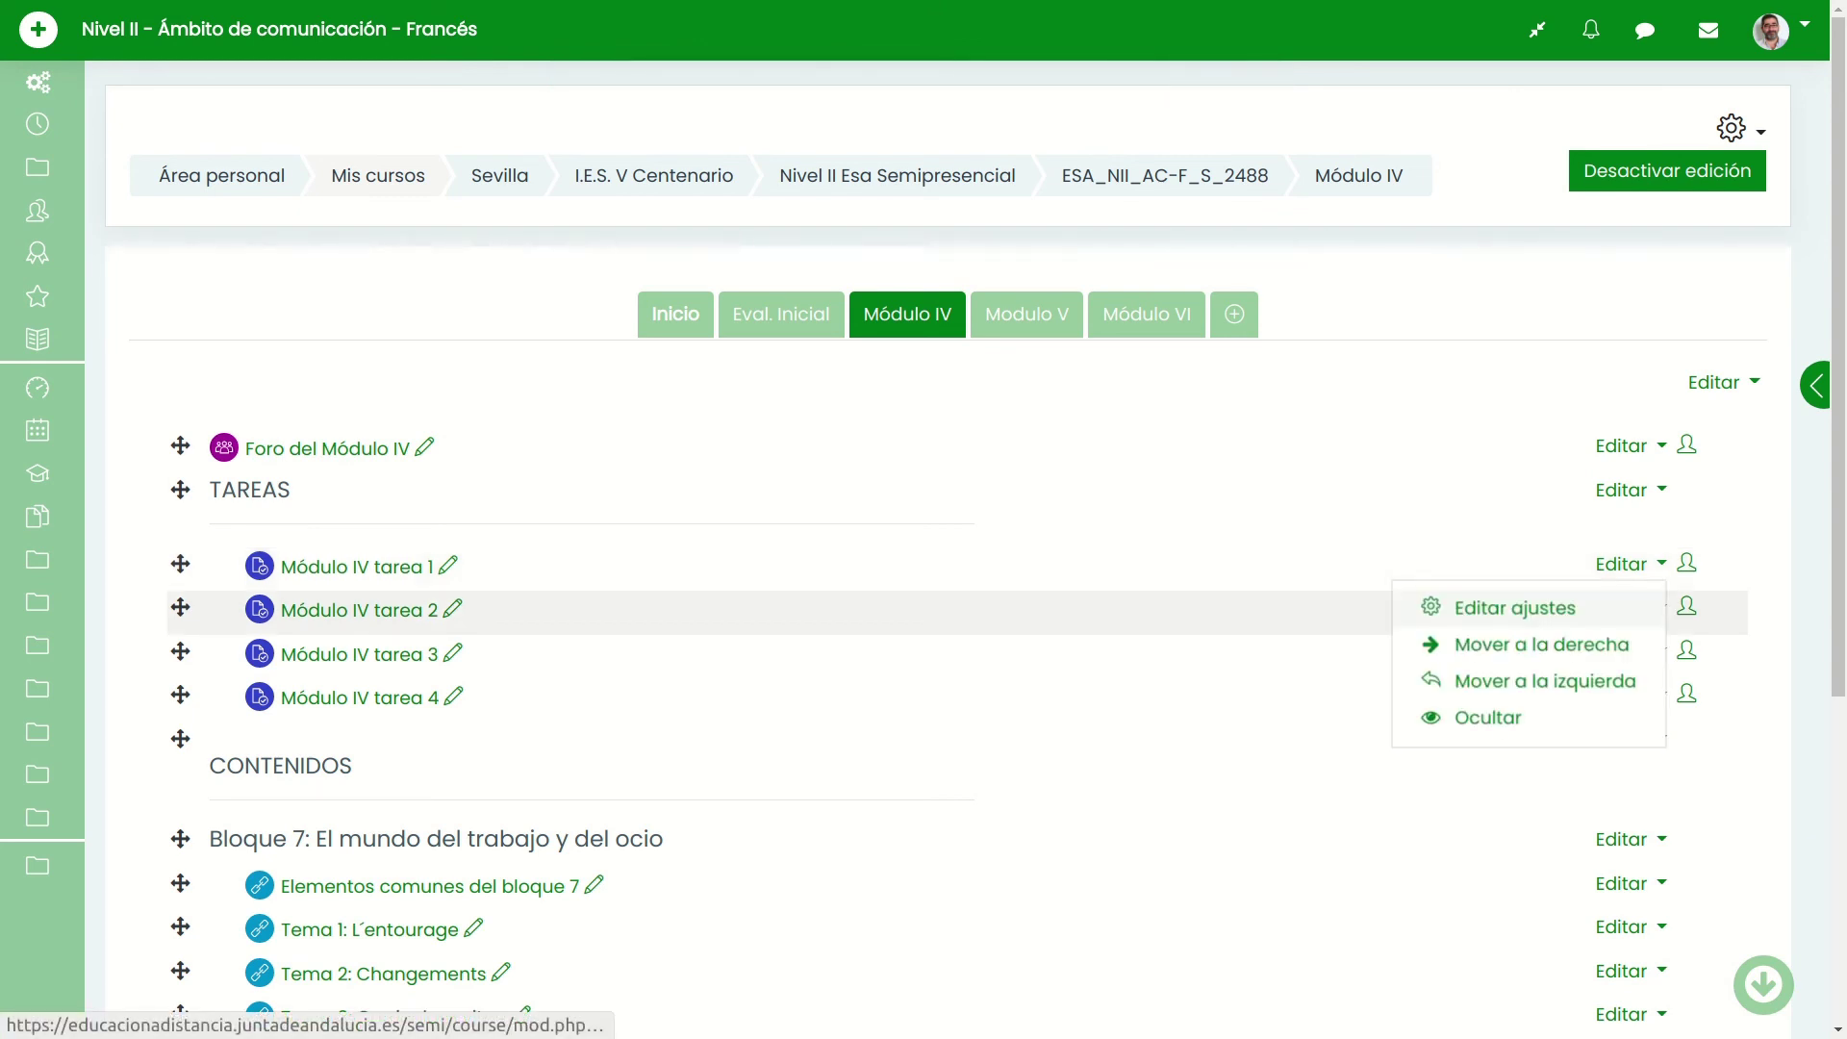
{"action": "left_click", "coordinate": [481, 567]}
{"action": "left_click_drag", "start_coordinate": [465, 567], "coordinate": [247, 567]}
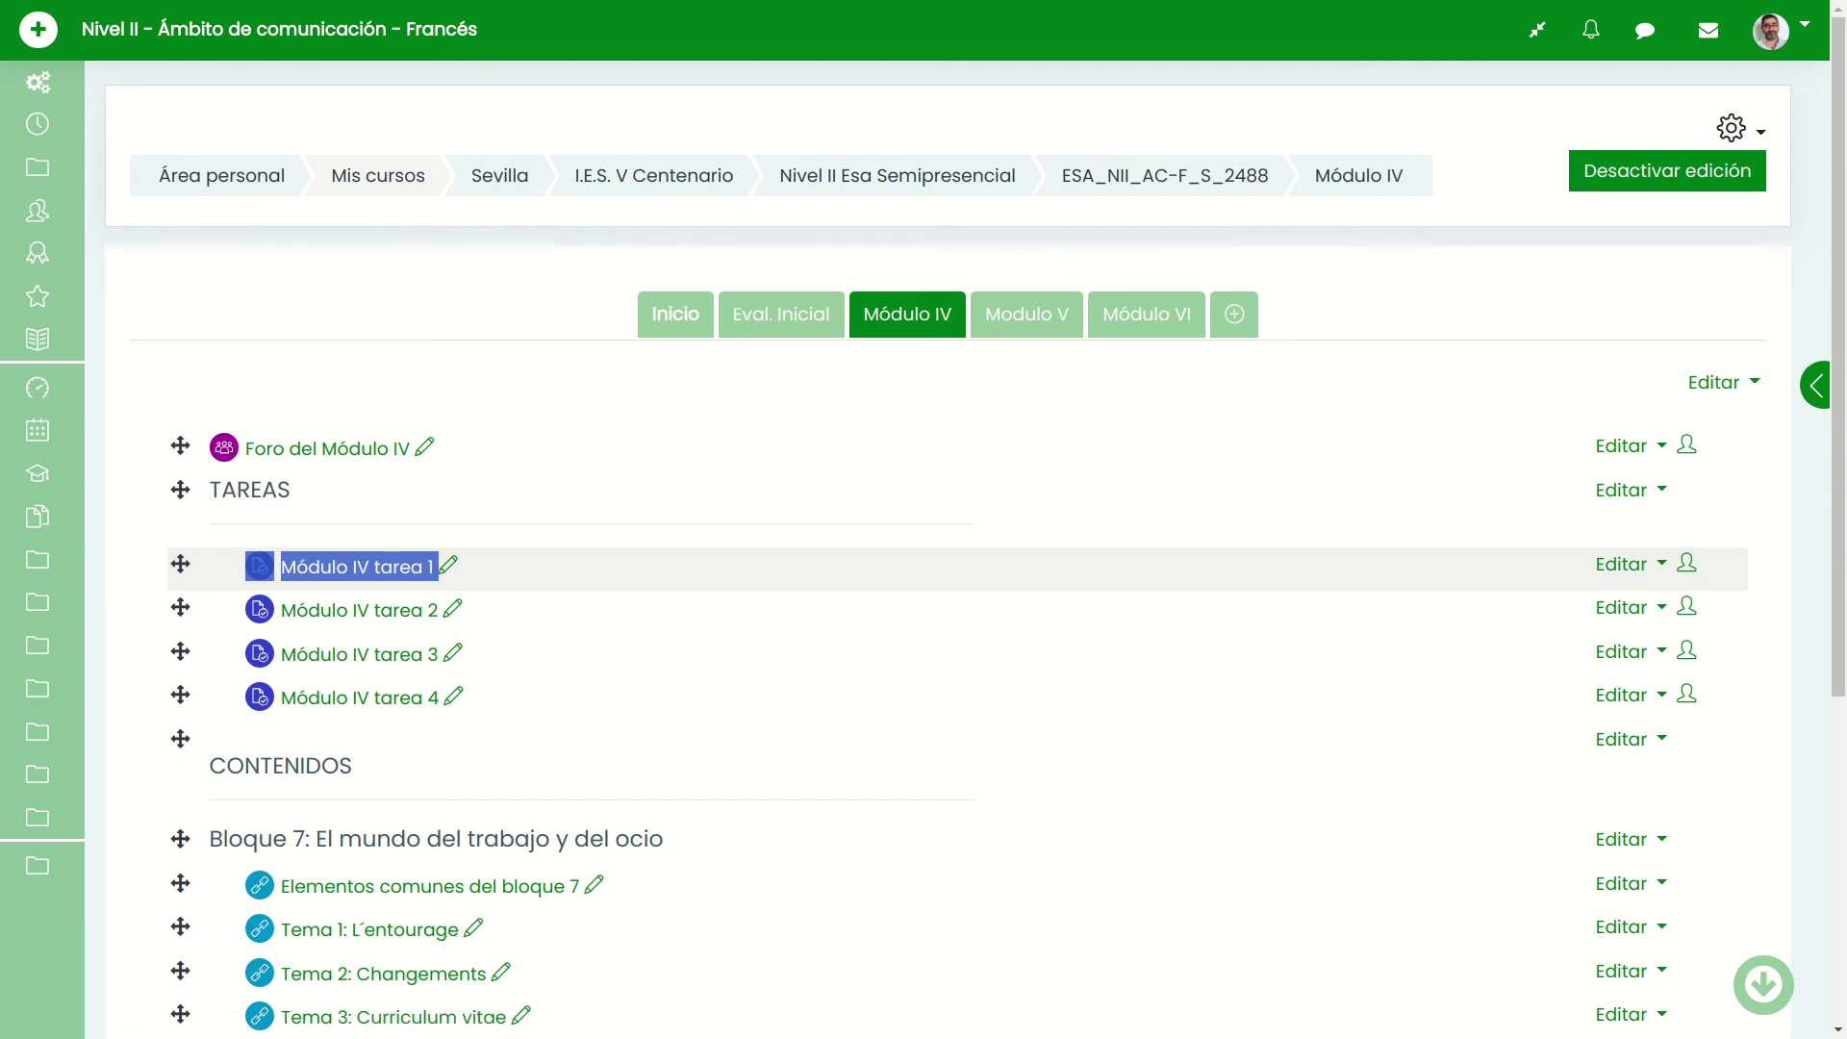
{"action": "left_click", "coordinate": [1628, 564]}
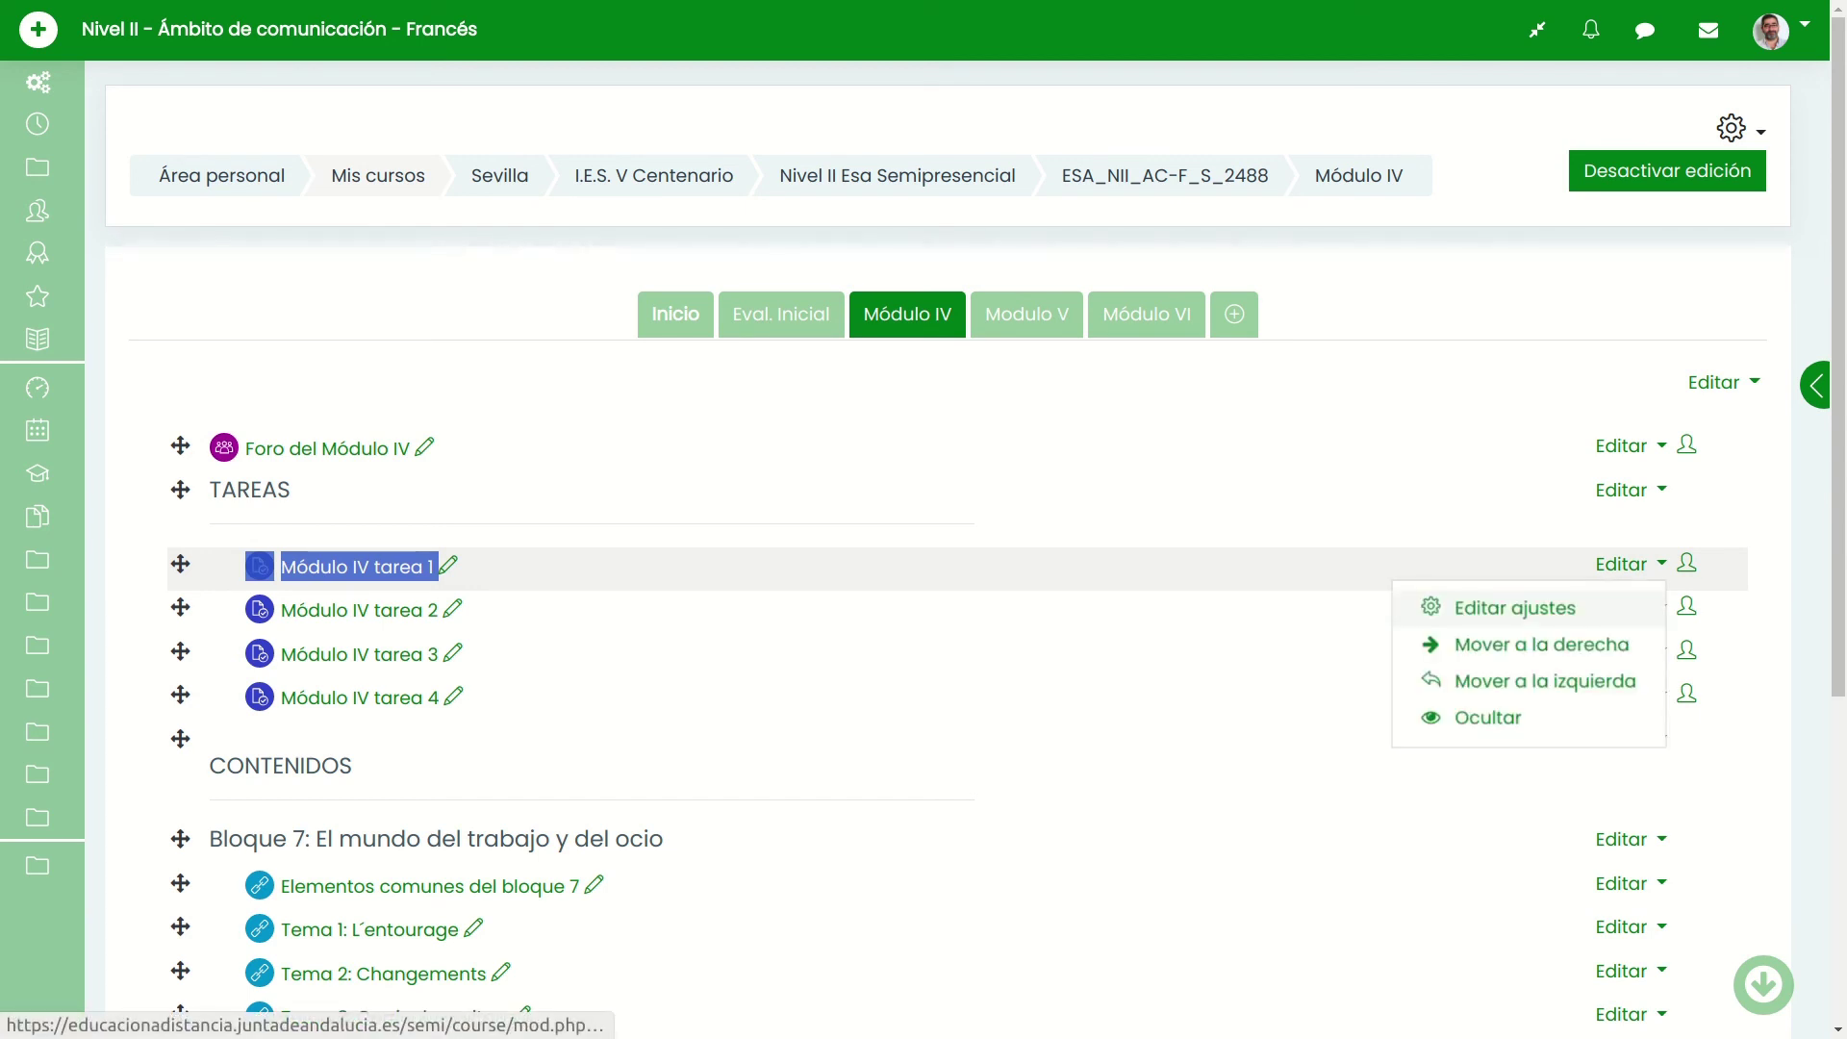
{"action": "left_click", "coordinate": [1515, 607]}
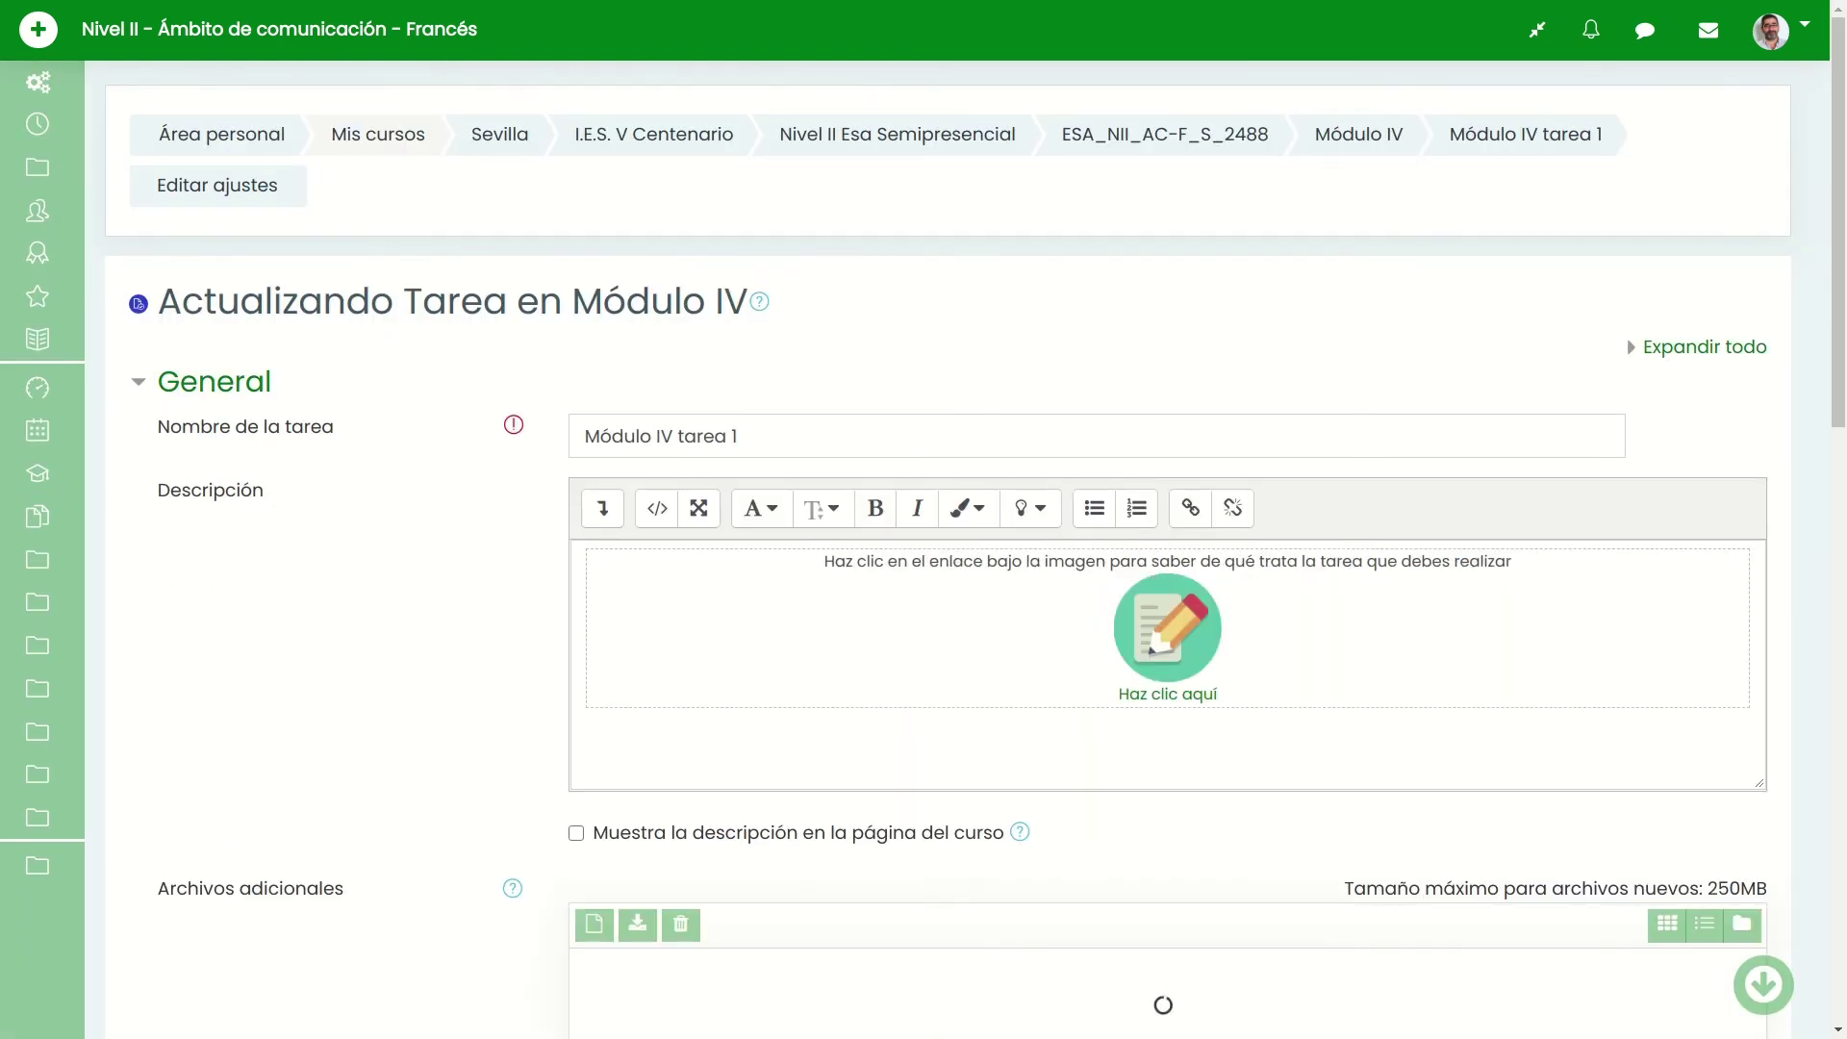
- Expand the Calificación section in the Módulo IV tarea 1 settings and review its grading options
{"action": "scroll", "coordinate": [947, 548], "scroll_direction": "down", "scroll_amount": 10}
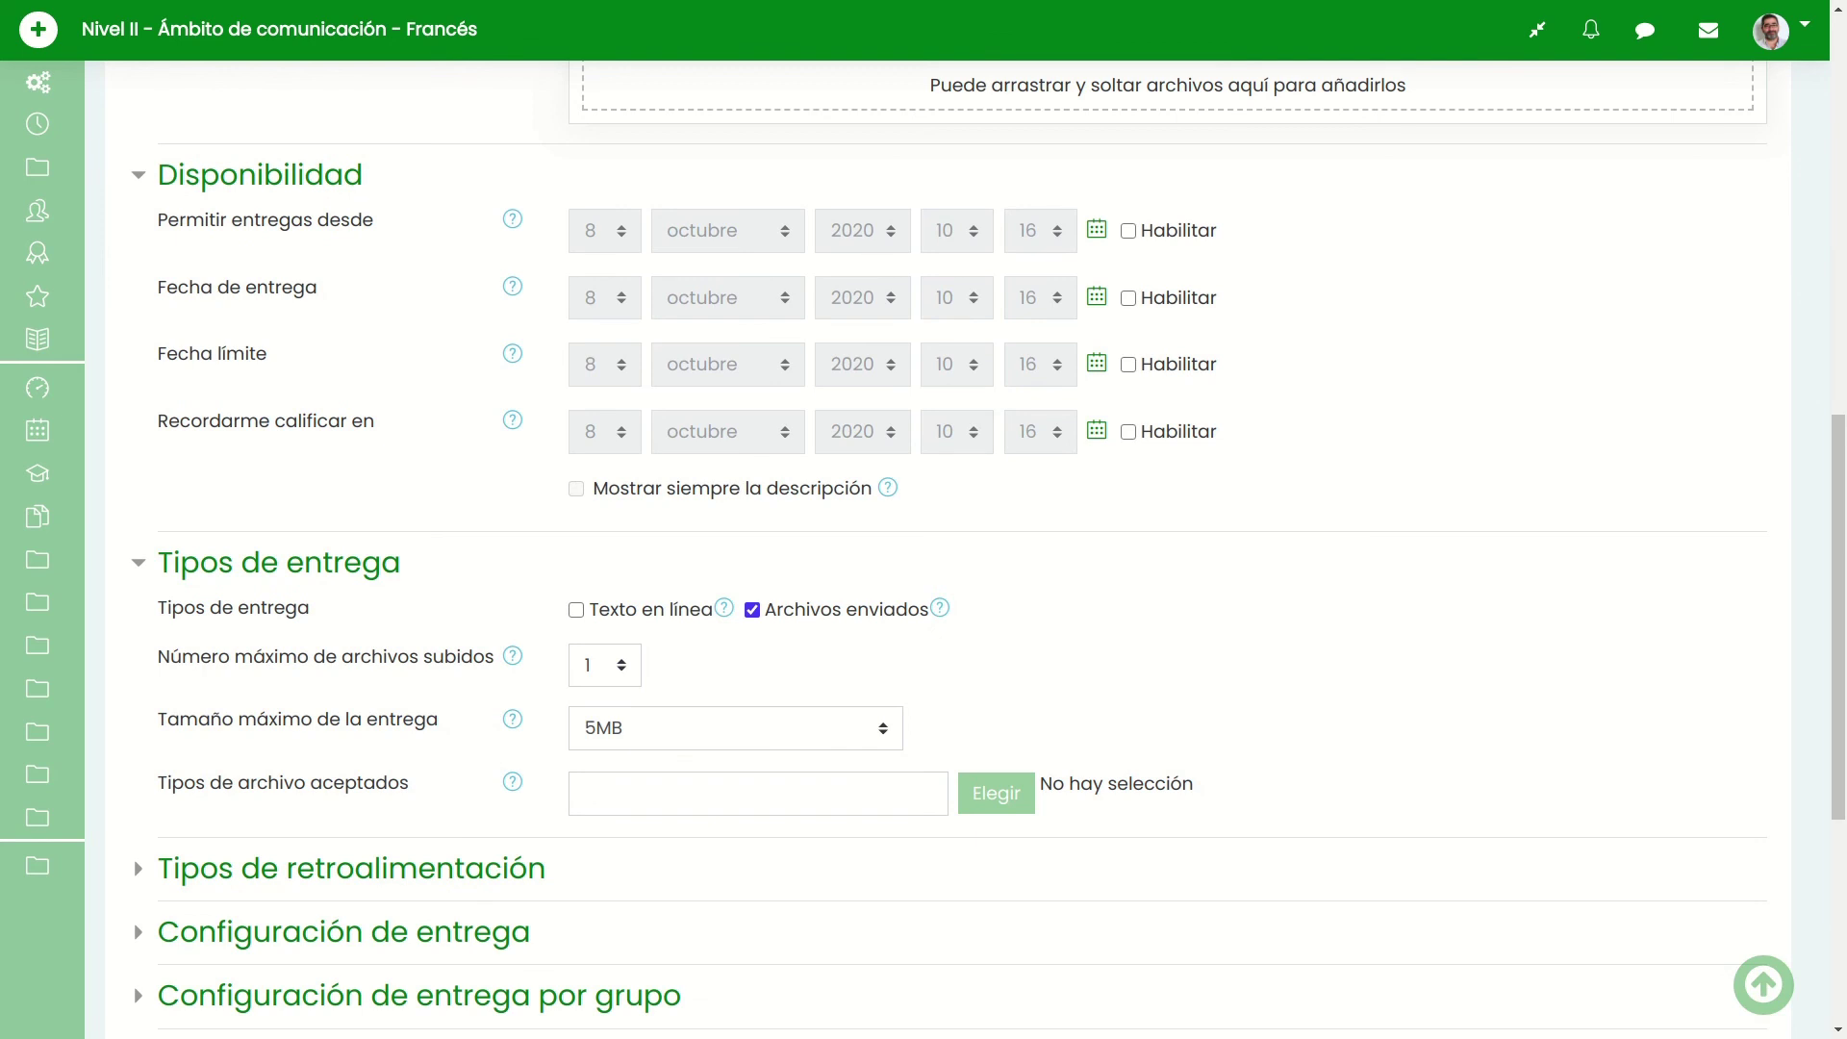
{"action": "scroll", "coordinate": [948, 549], "scroll_direction": "up", "scroll_amount": 6}
{"action": "scroll", "coordinate": [948, 549], "scroll_direction": "down", "scroll_amount": 11}
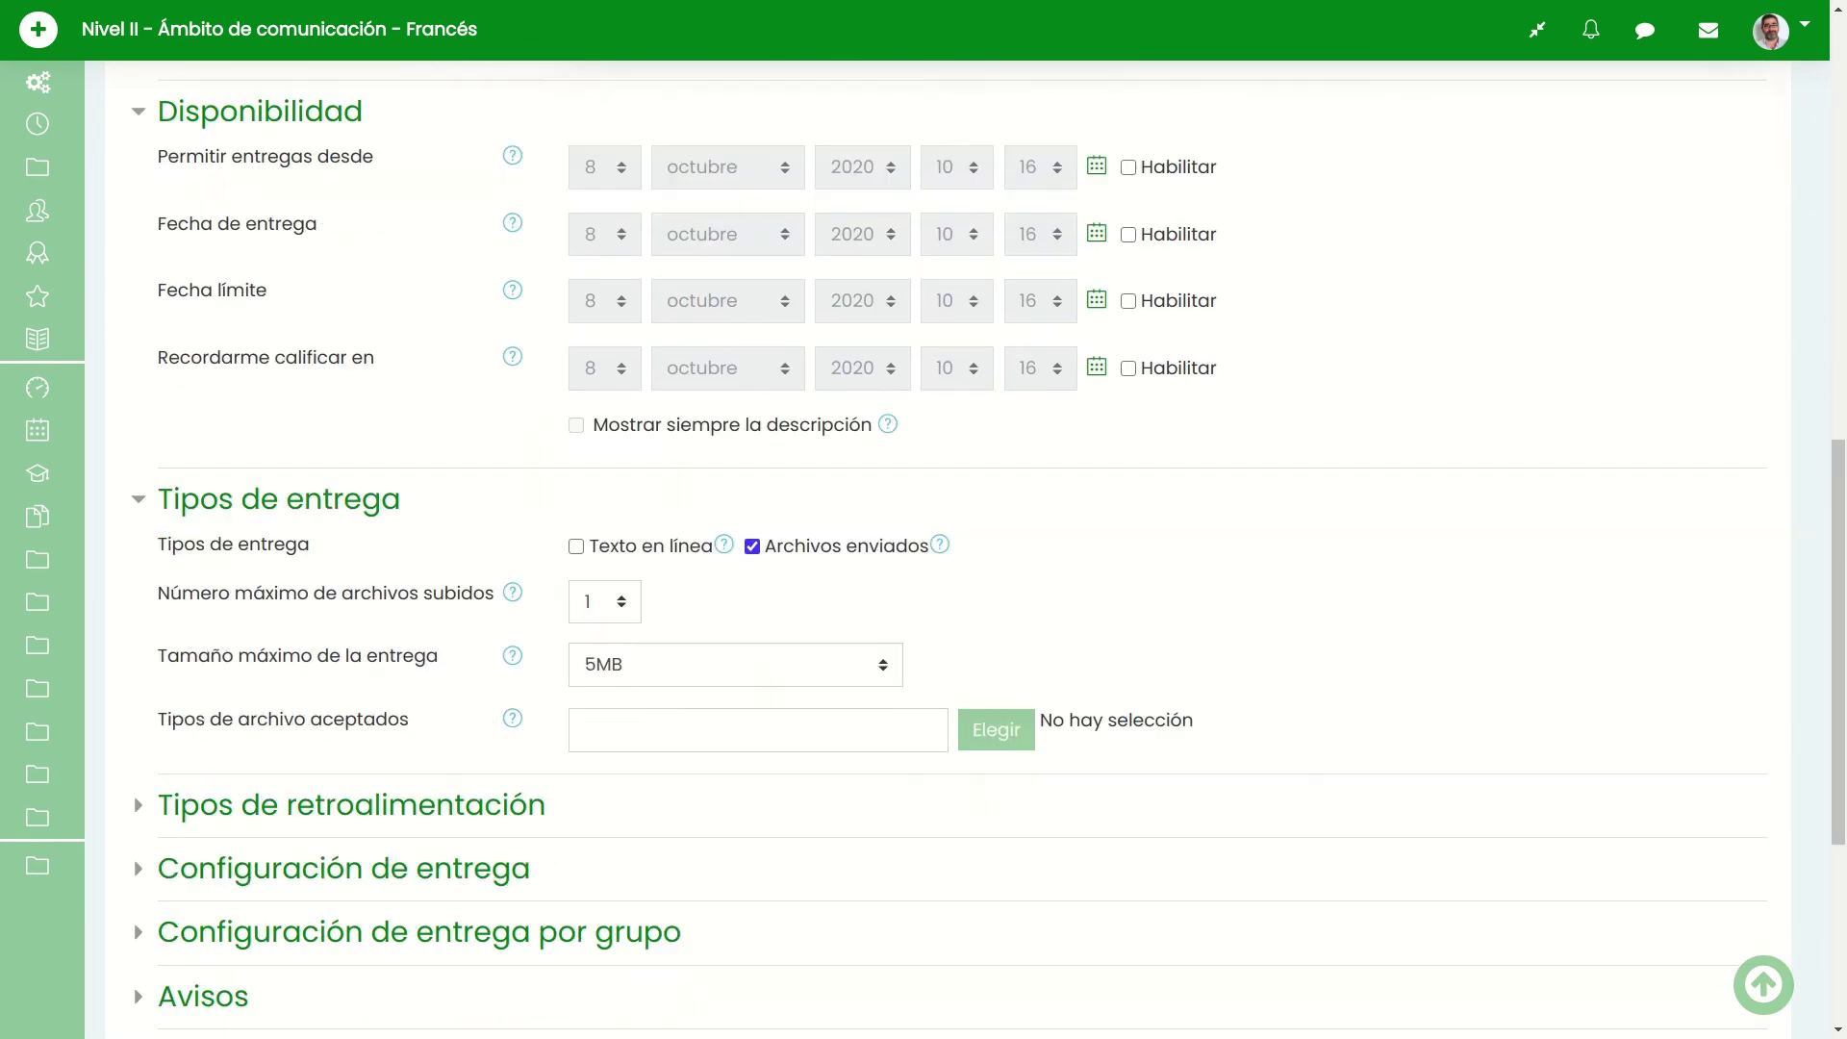
{"action": "scroll", "coordinate": [948, 548], "scroll_direction": "down", "scroll_amount": 2}
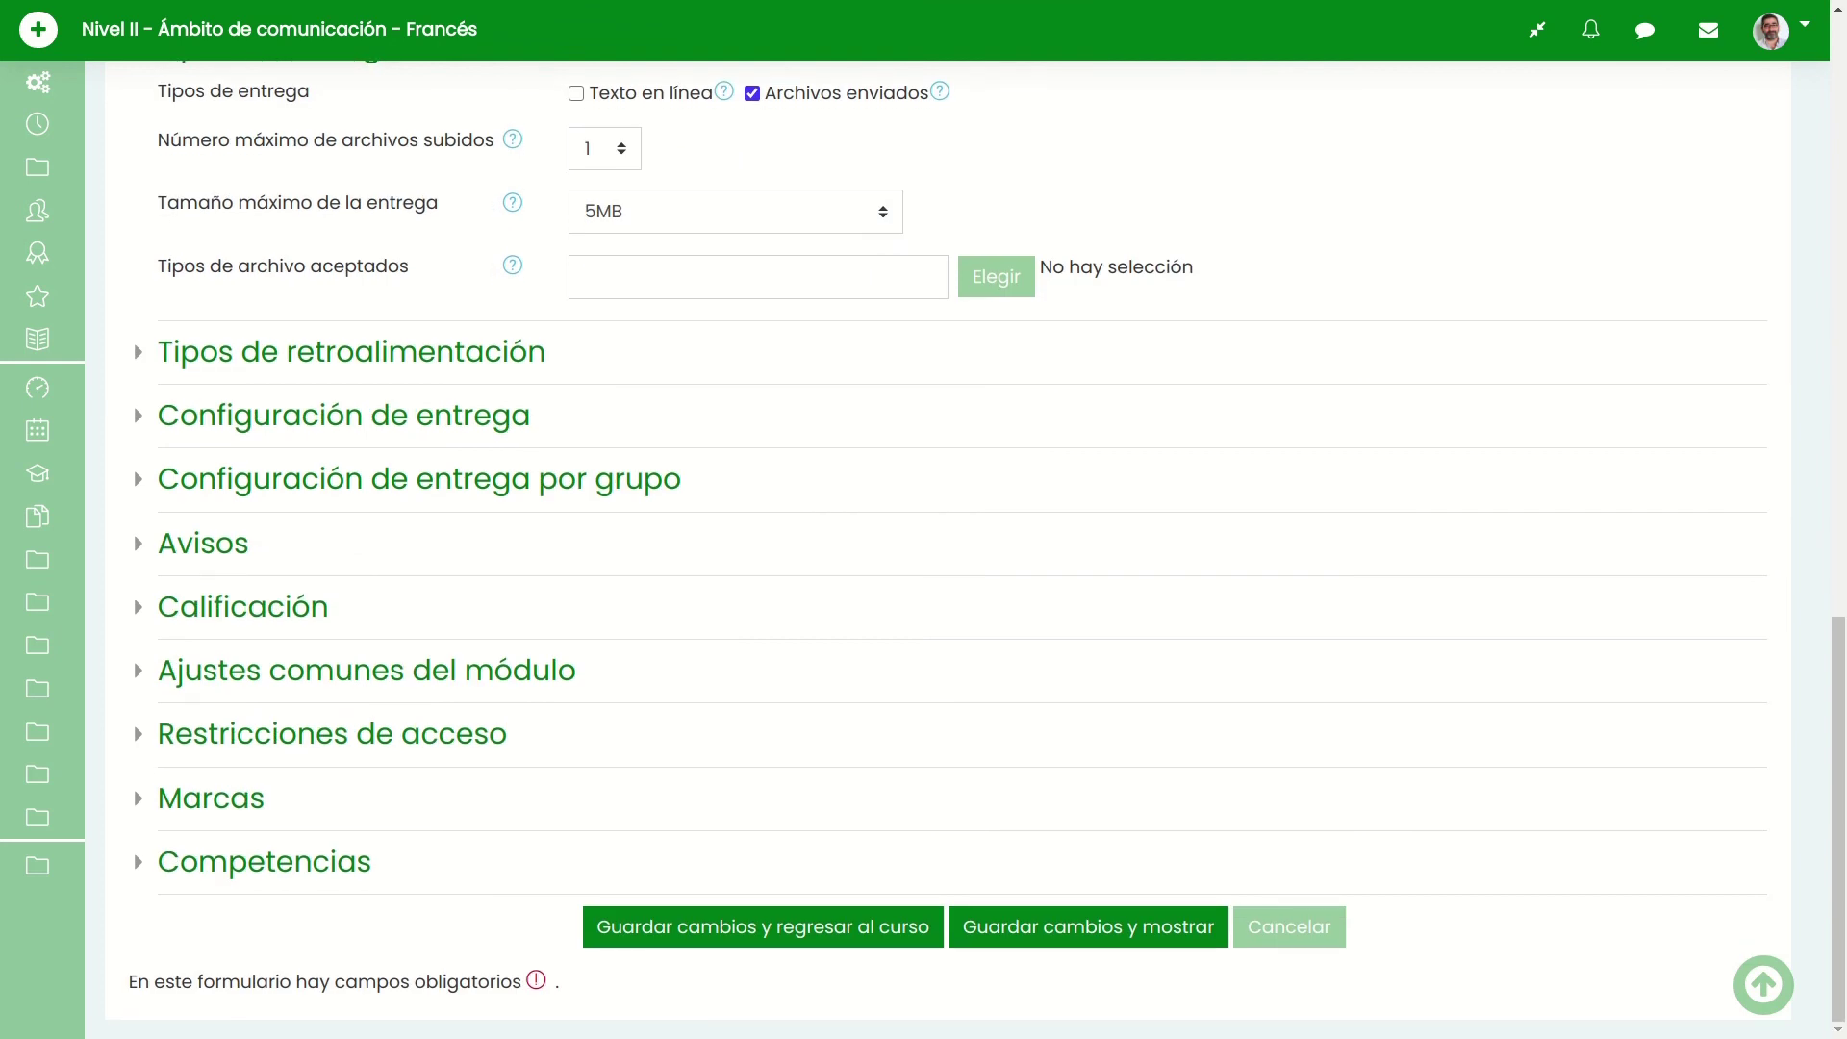
{"action": "left_click_drag", "start_coordinate": [331, 608], "coordinate": [157, 608]}
{"action": "left_click", "coordinate": [243, 607]}
{"action": "scroll", "coordinate": [242, 607], "scroll_direction": "down", "scroll_amount": 3}
{"action": "scroll", "coordinate": [947, 549], "scroll_direction": "down", "scroll_amount": 1}
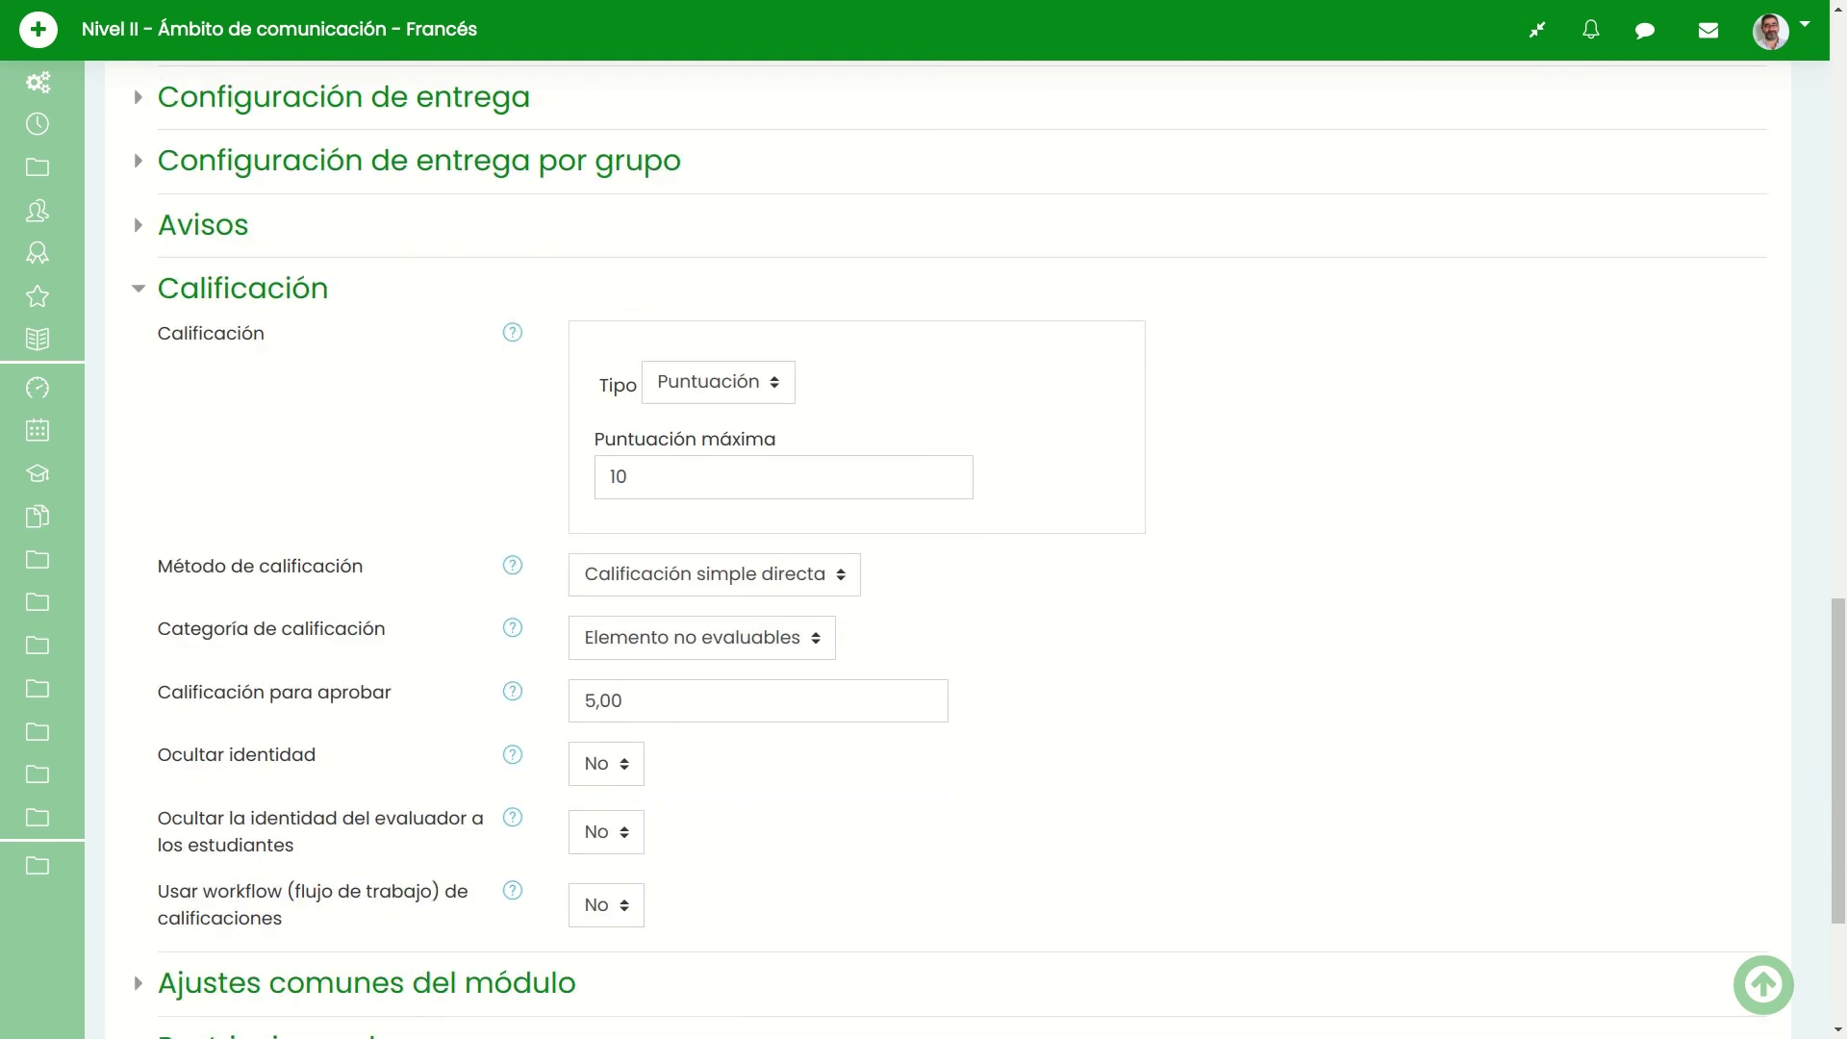
{"action": "scroll", "coordinate": [947, 548], "scroll_direction": "down", "scroll_amount": 2}
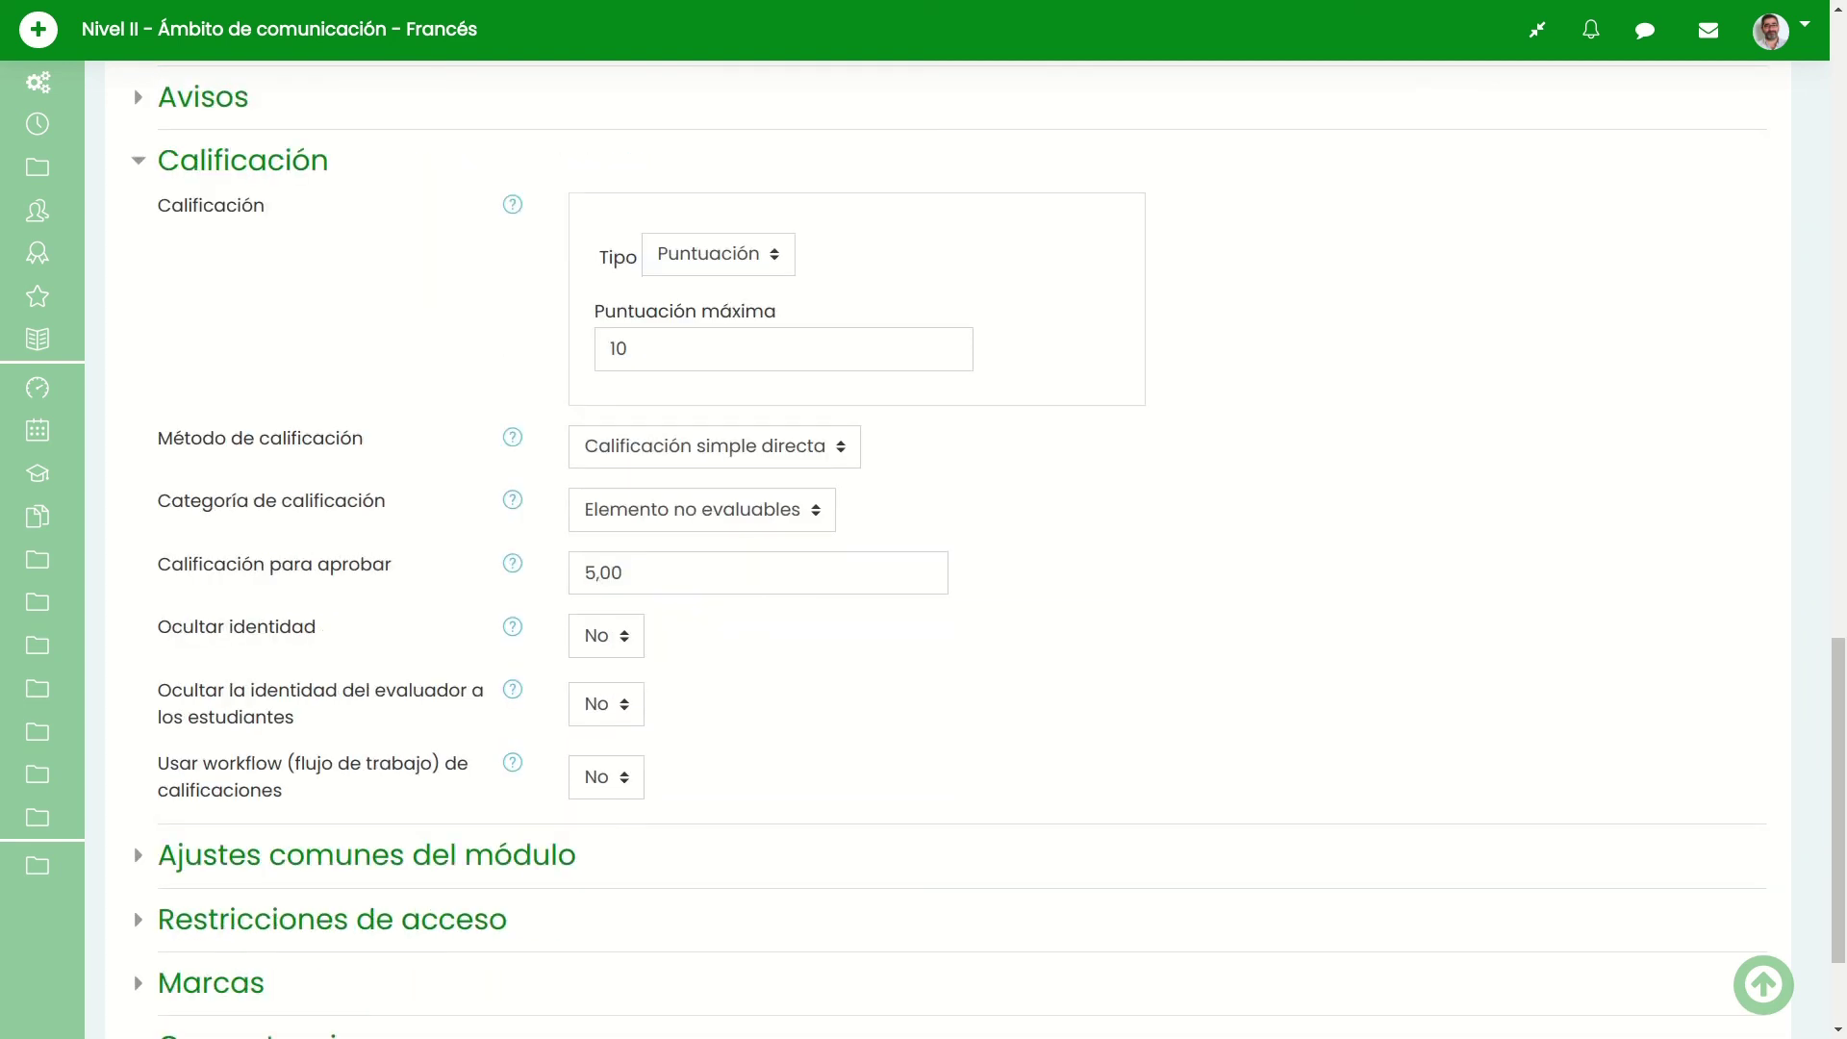
{"action": "scroll", "coordinate": [948, 548], "scroll_direction": "up", "scroll_amount": 2}
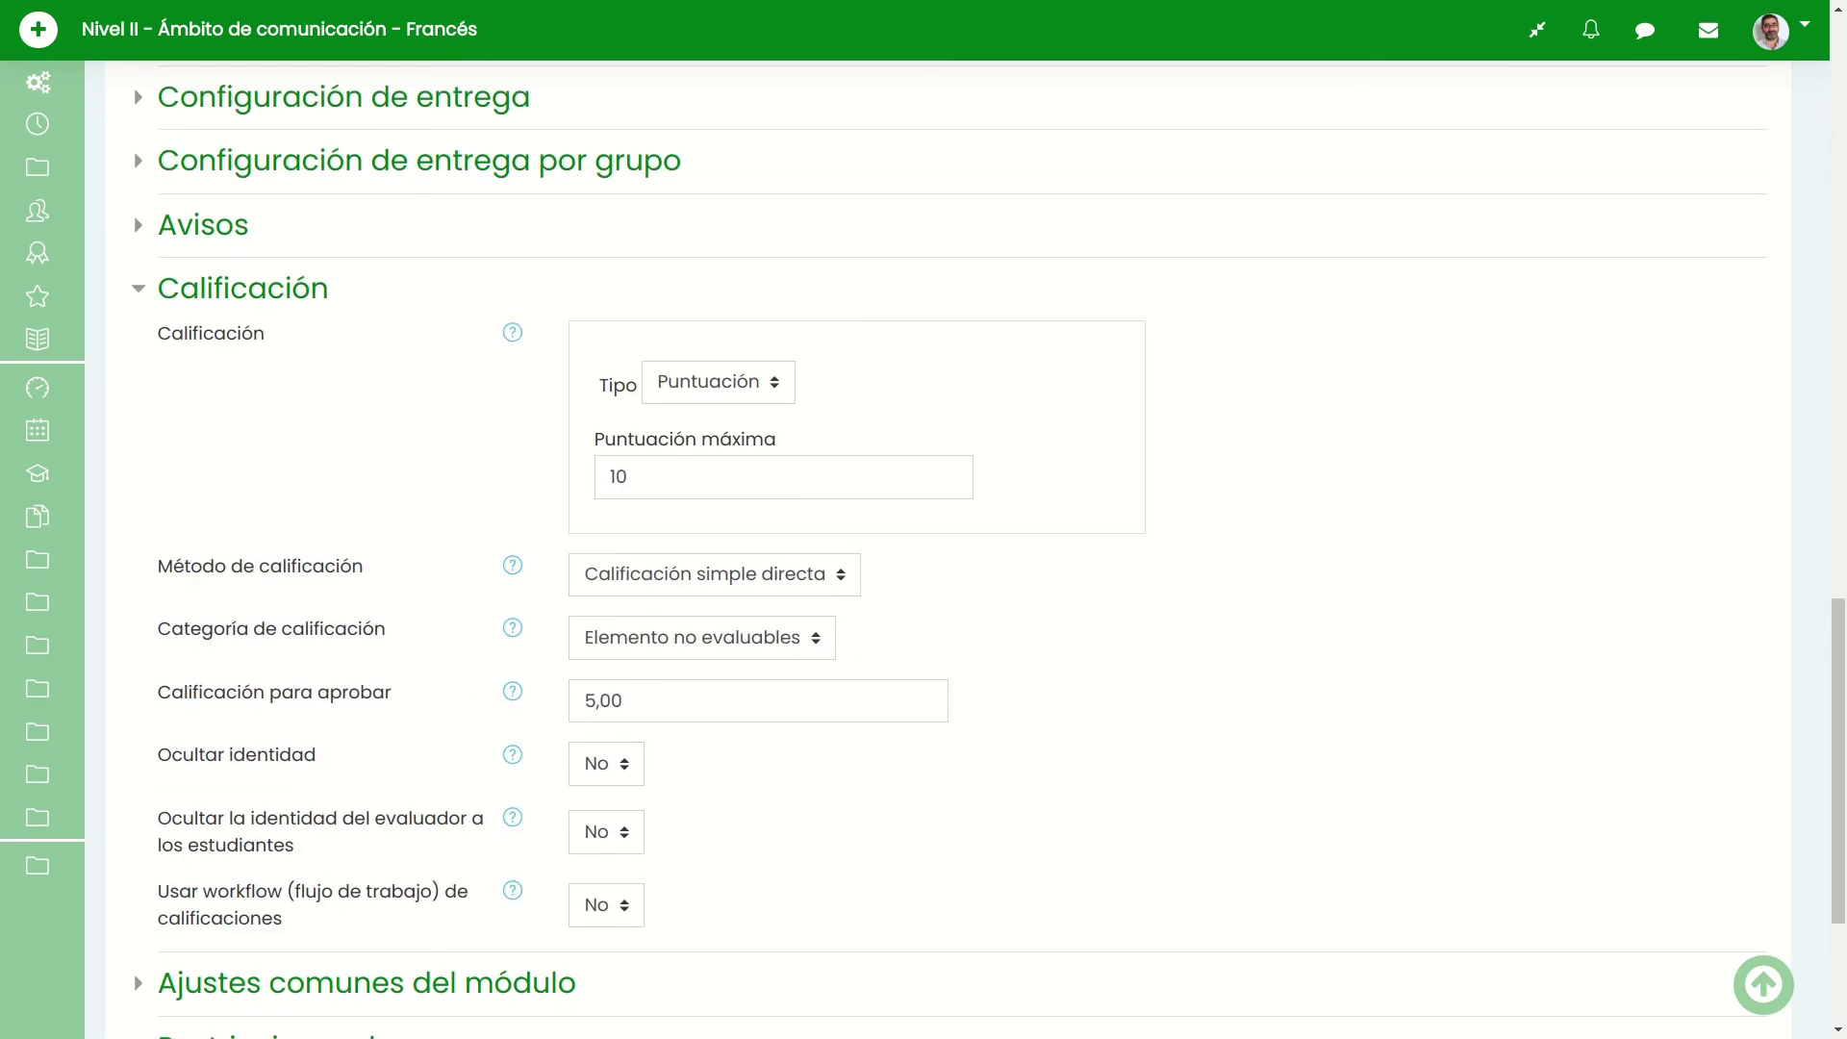
- Assign Módulo IV tarea 1 to the Tareas T1 grade category, save it and return to the course
{"action": "left_click_drag", "start_coordinate": [388, 628], "coordinate": [156, 628]}
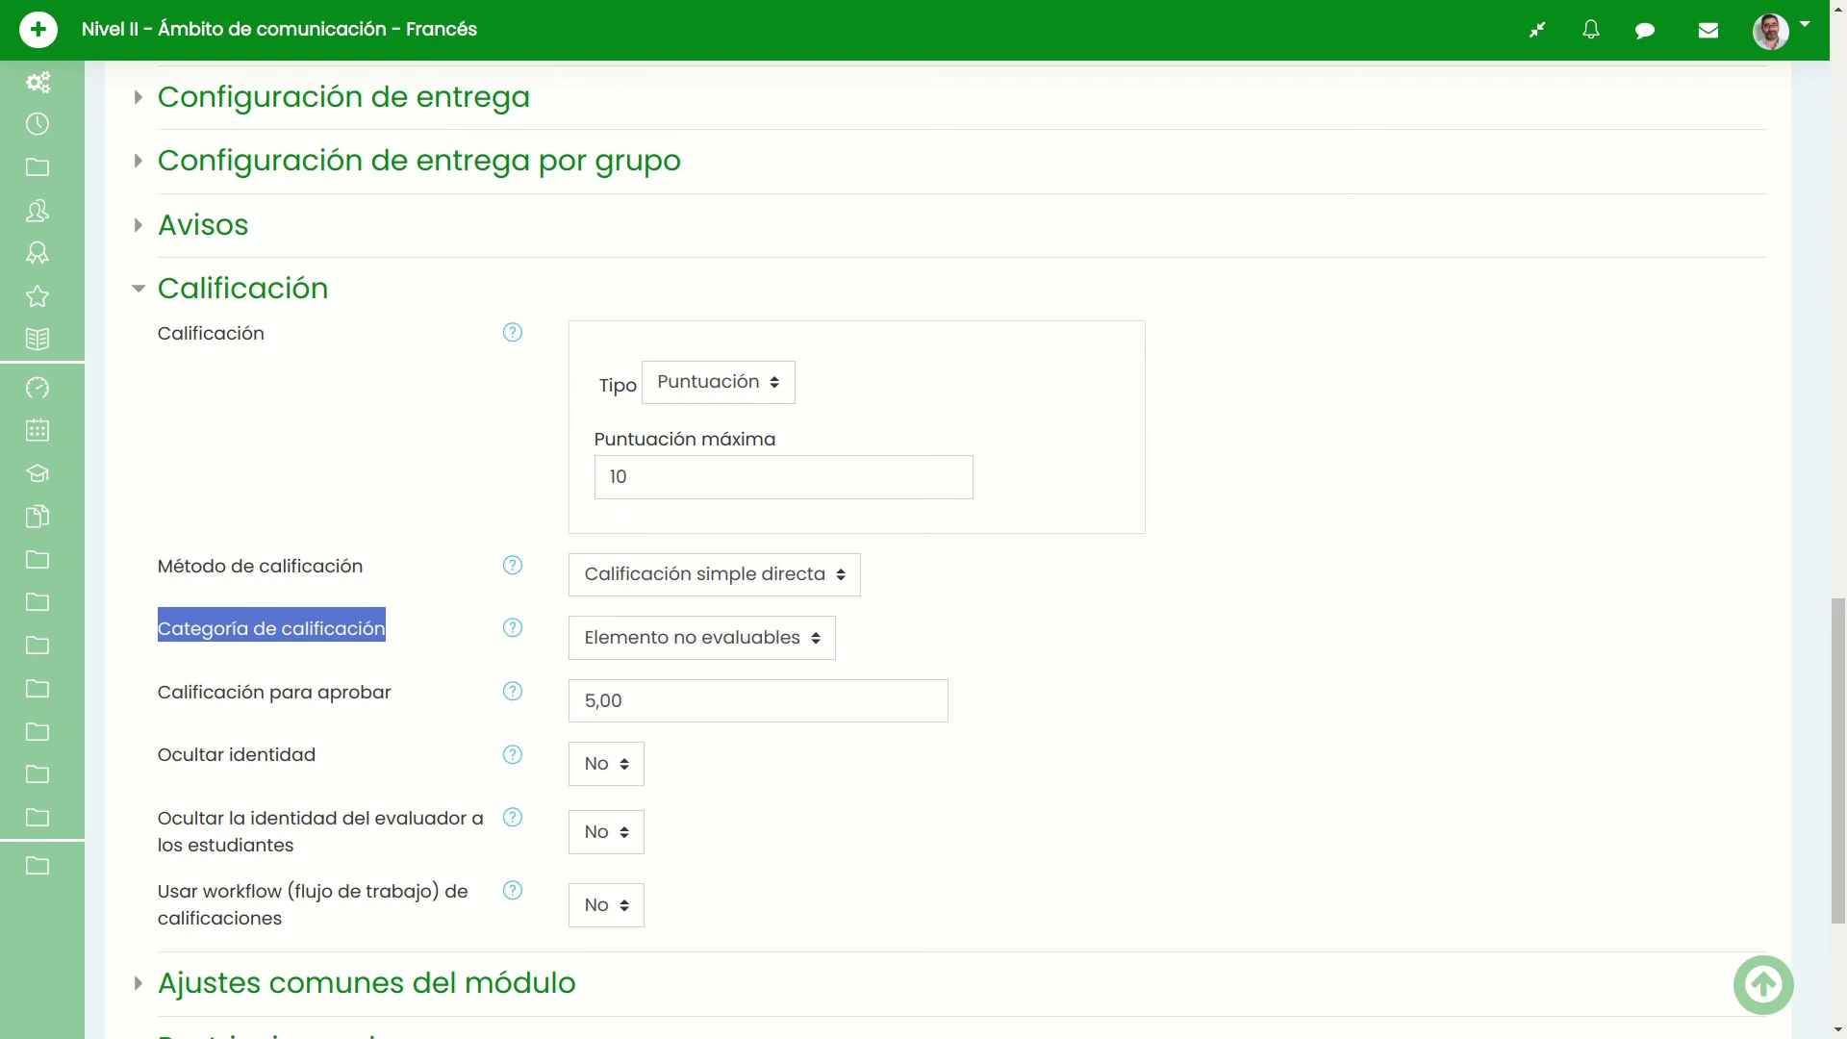
{"action": "left_click", "coordinate": [702, 638]}
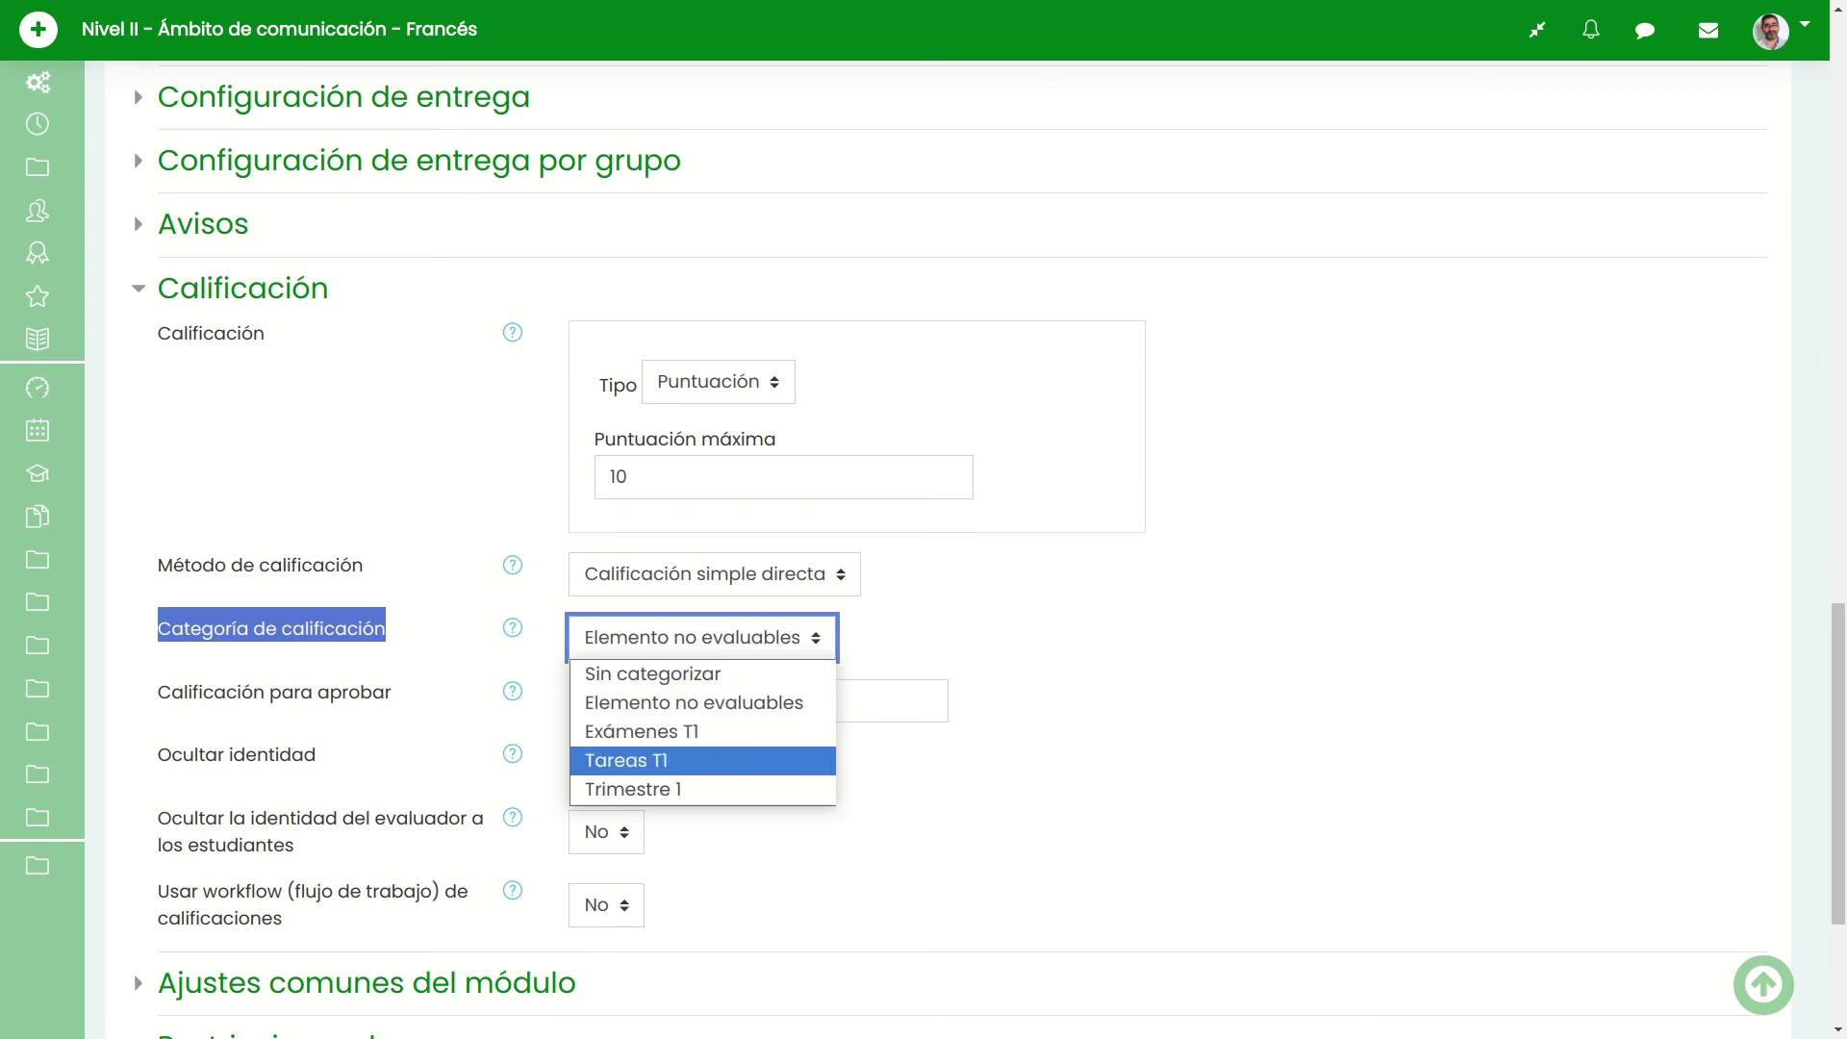
{"action": "key", "text": "Return"}
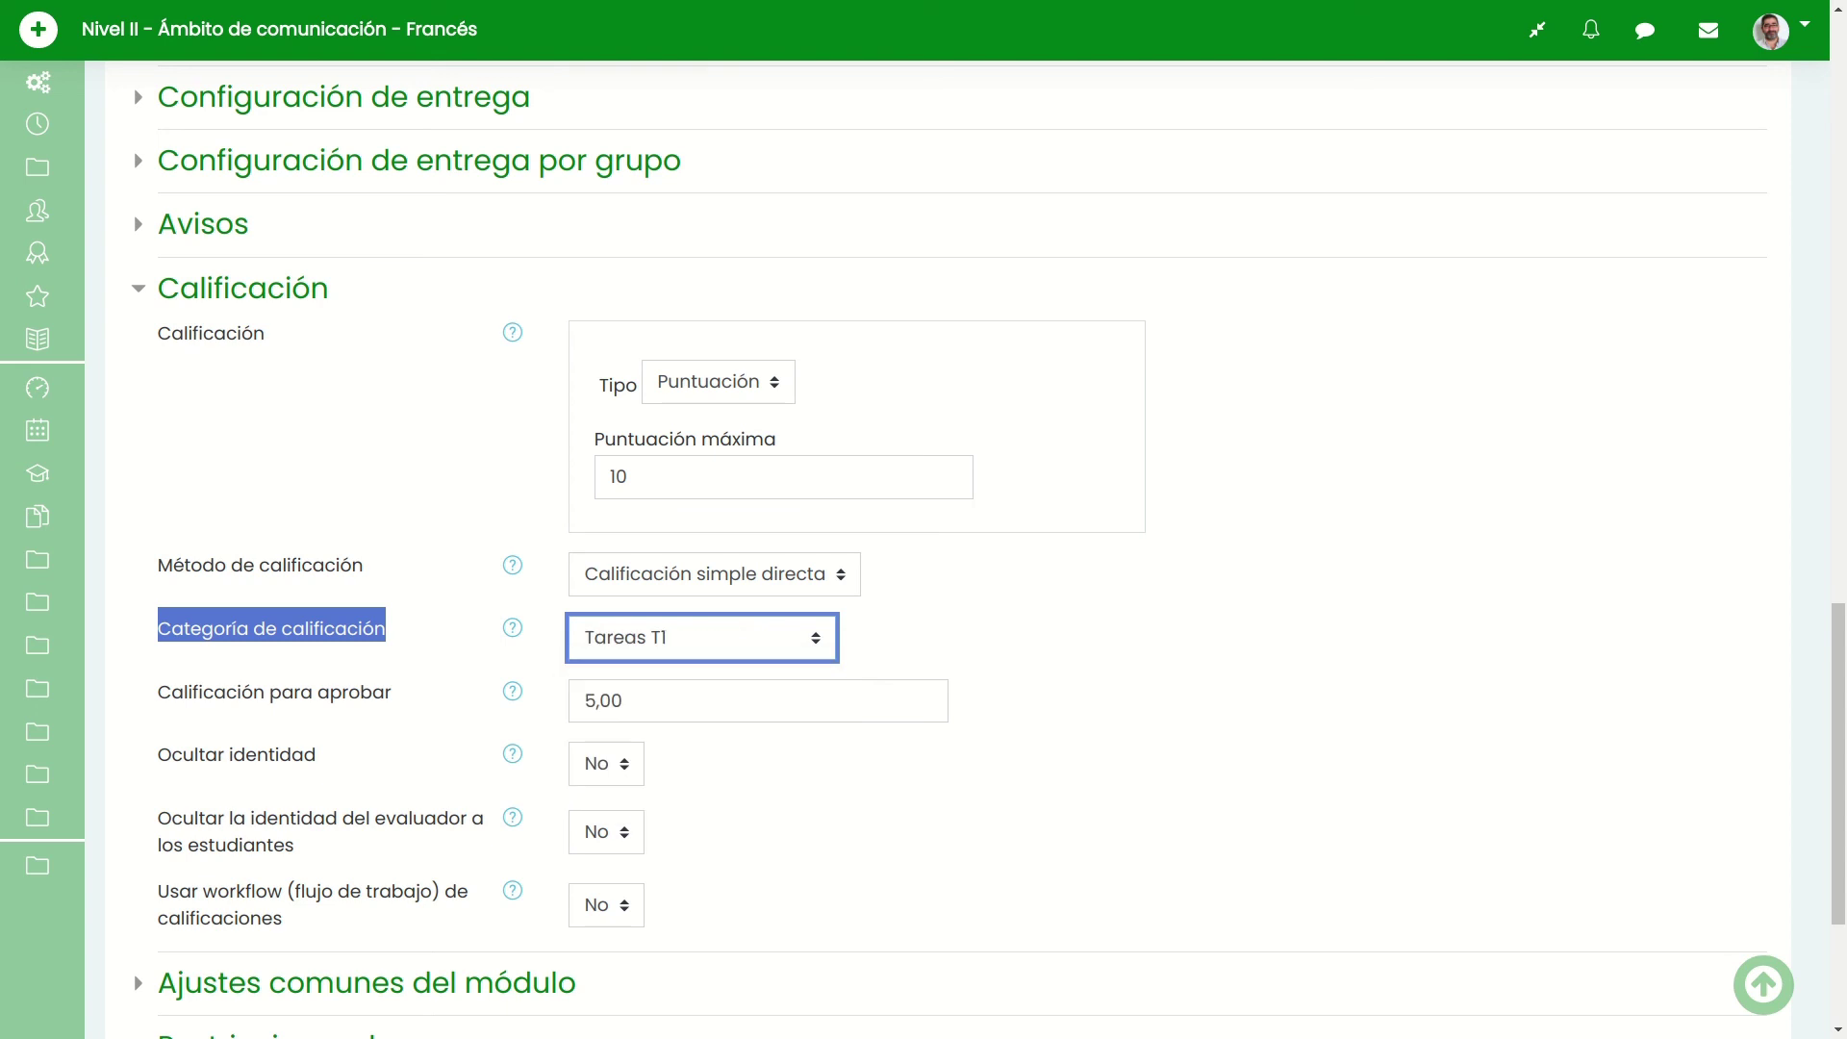
{"action": "scroll", "coordinate": [923, 674], "scroll_direction": "down", "scroll_amount": 5}
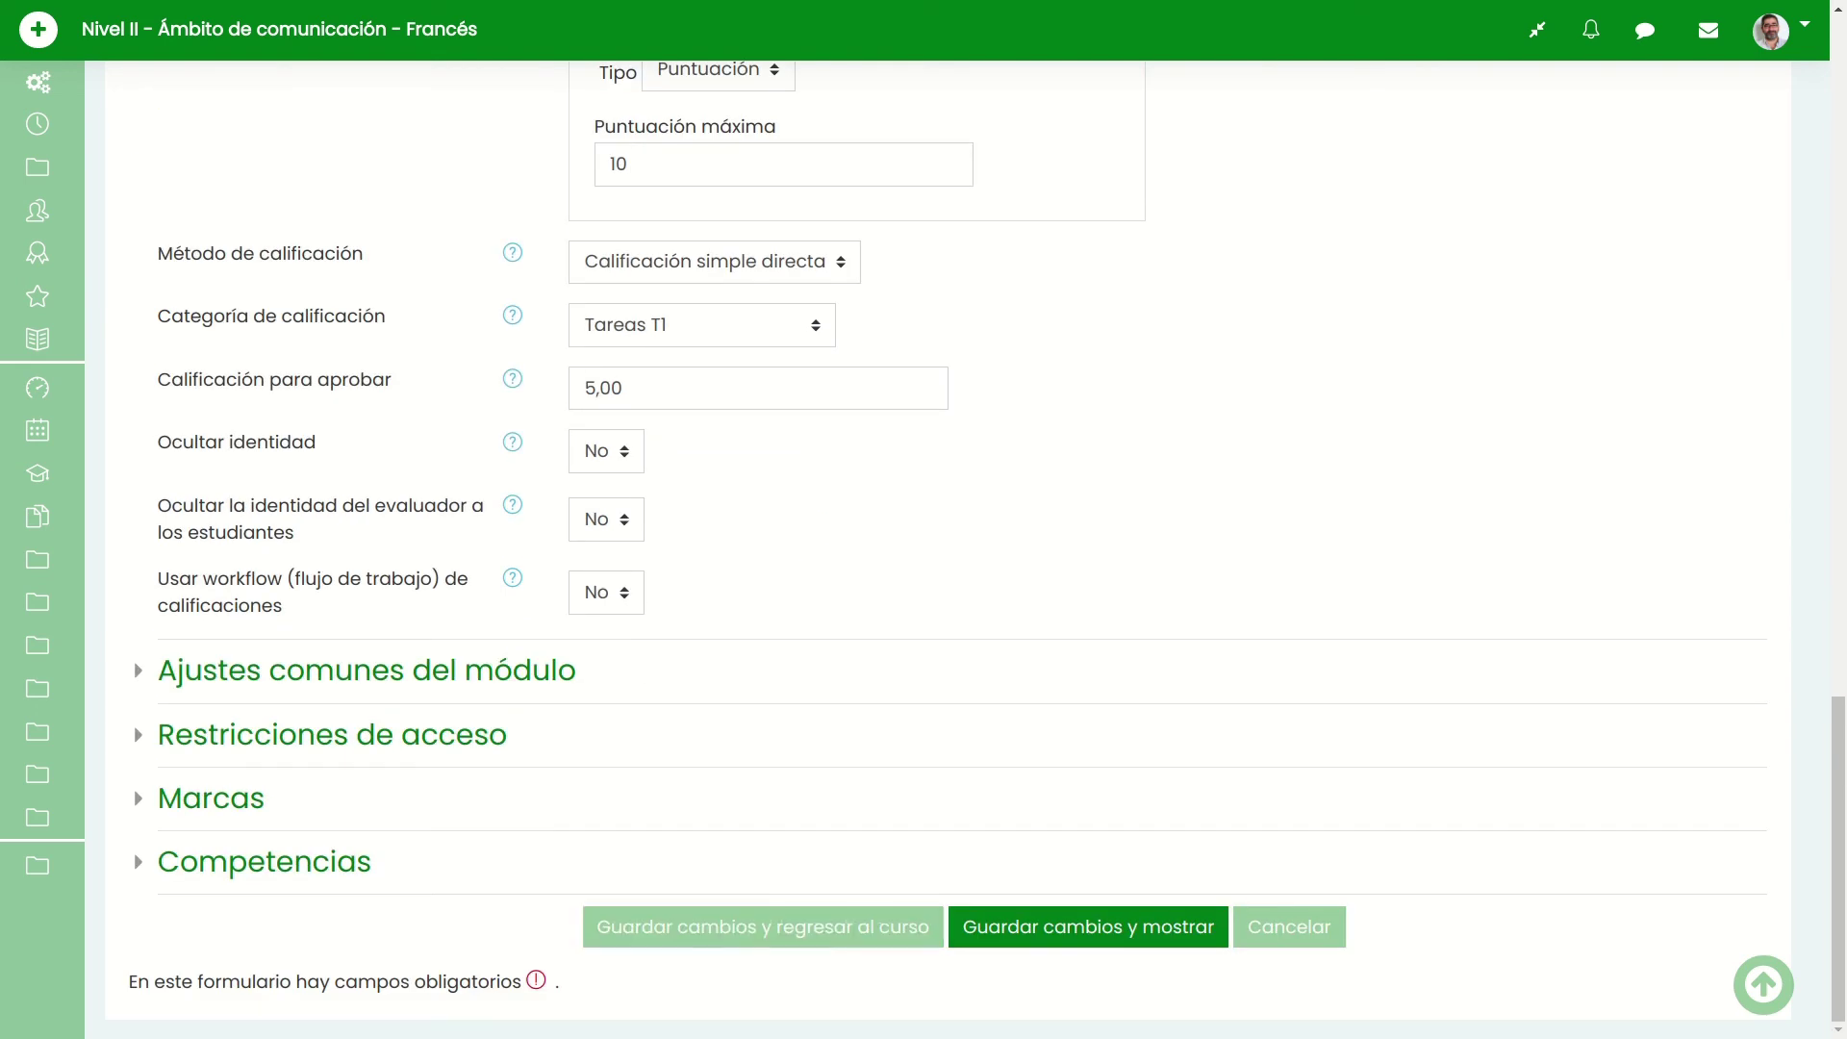
{"action": "left_click", "coordinate": [762, 926]}
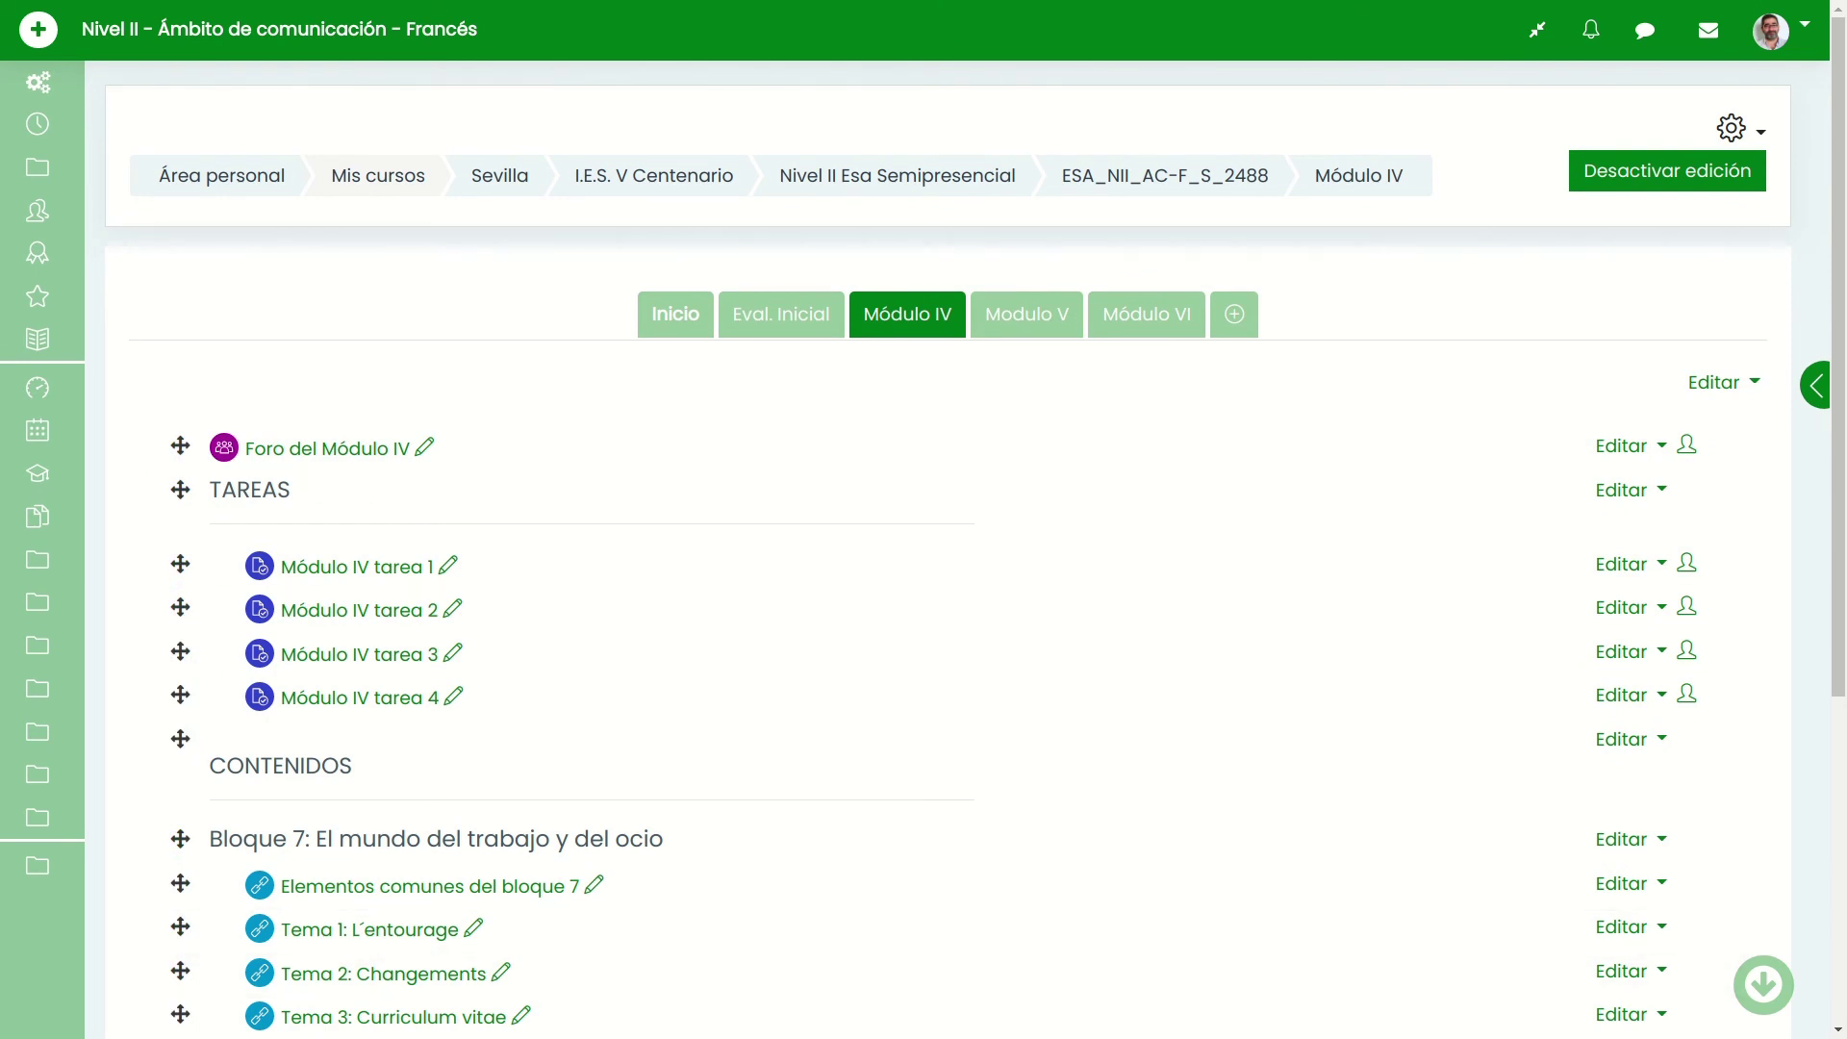
- Open the course's gradebook setup and check the placement of Módulo IV tarea 1 under Tareas T1
{"action": "left_click", "coordinate": [36, 338]}
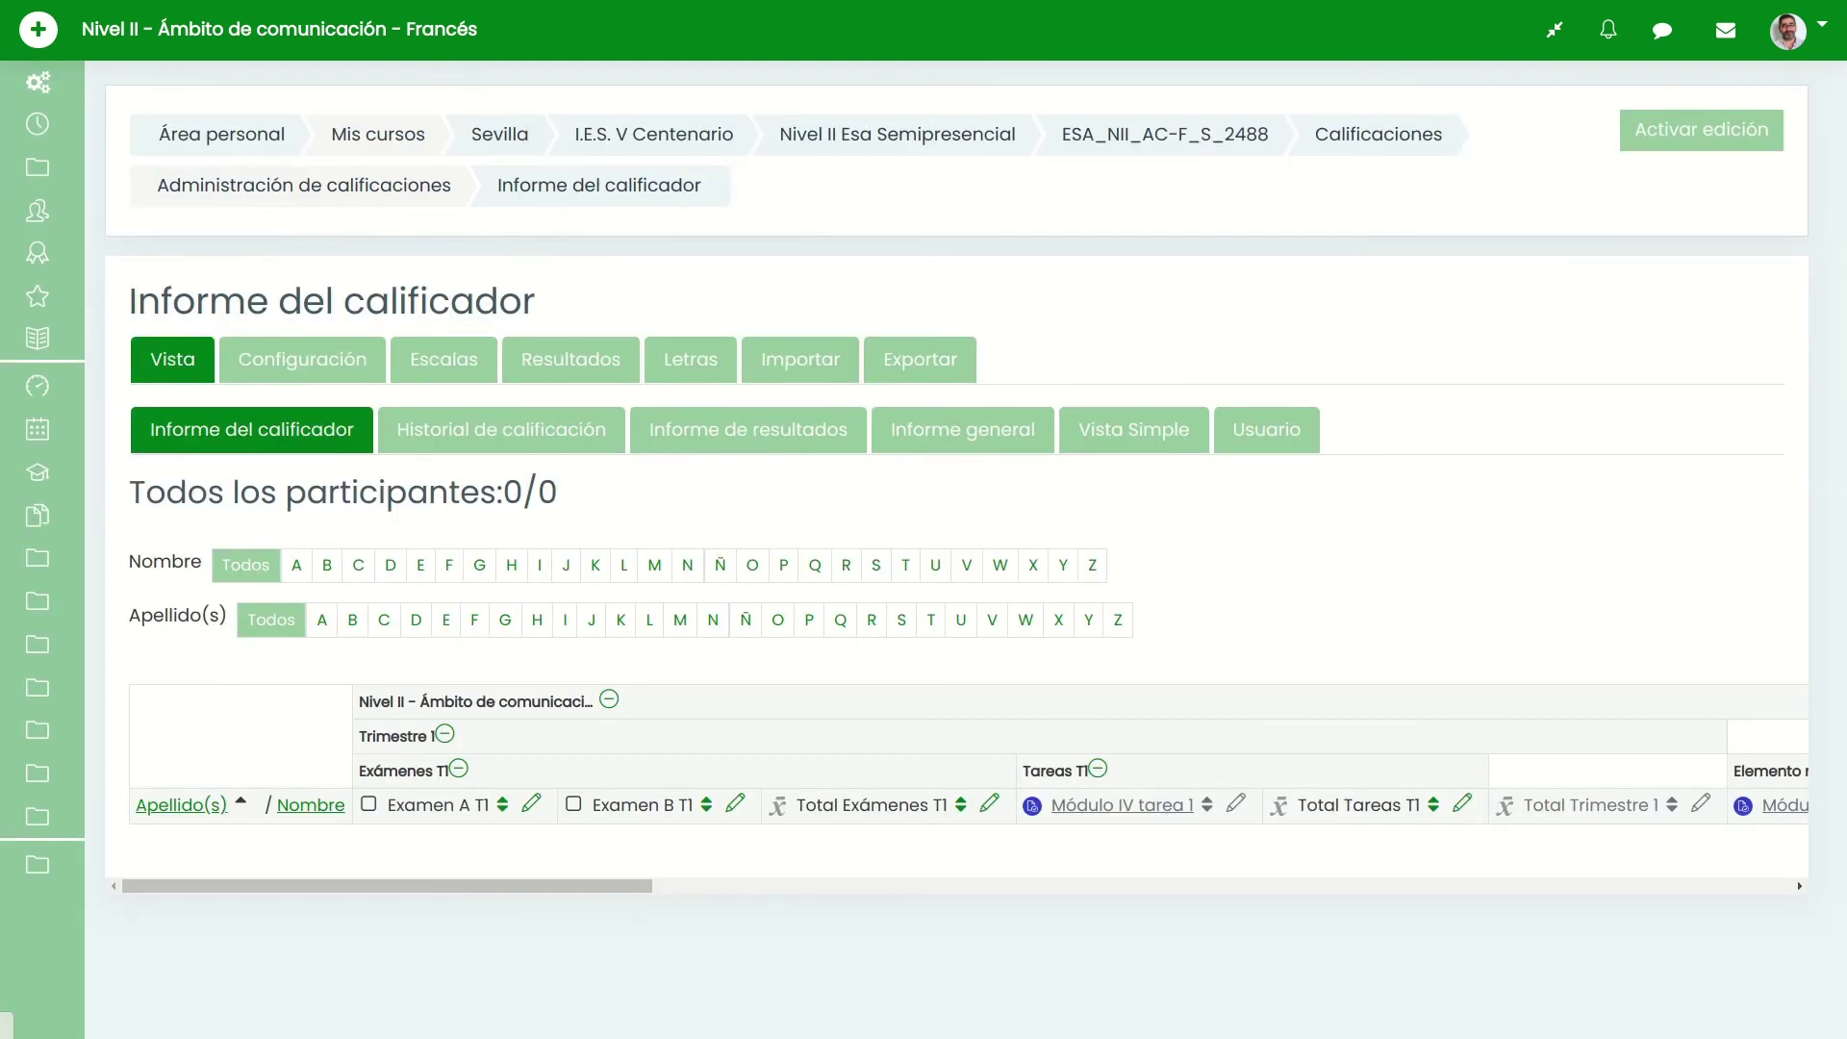
{"action": "left_click", "coordinate": [302, 359]}
{"action": "scroll", "coordinate": [924, 548], "scroll_direction": "down", "scroll_amount": 5}
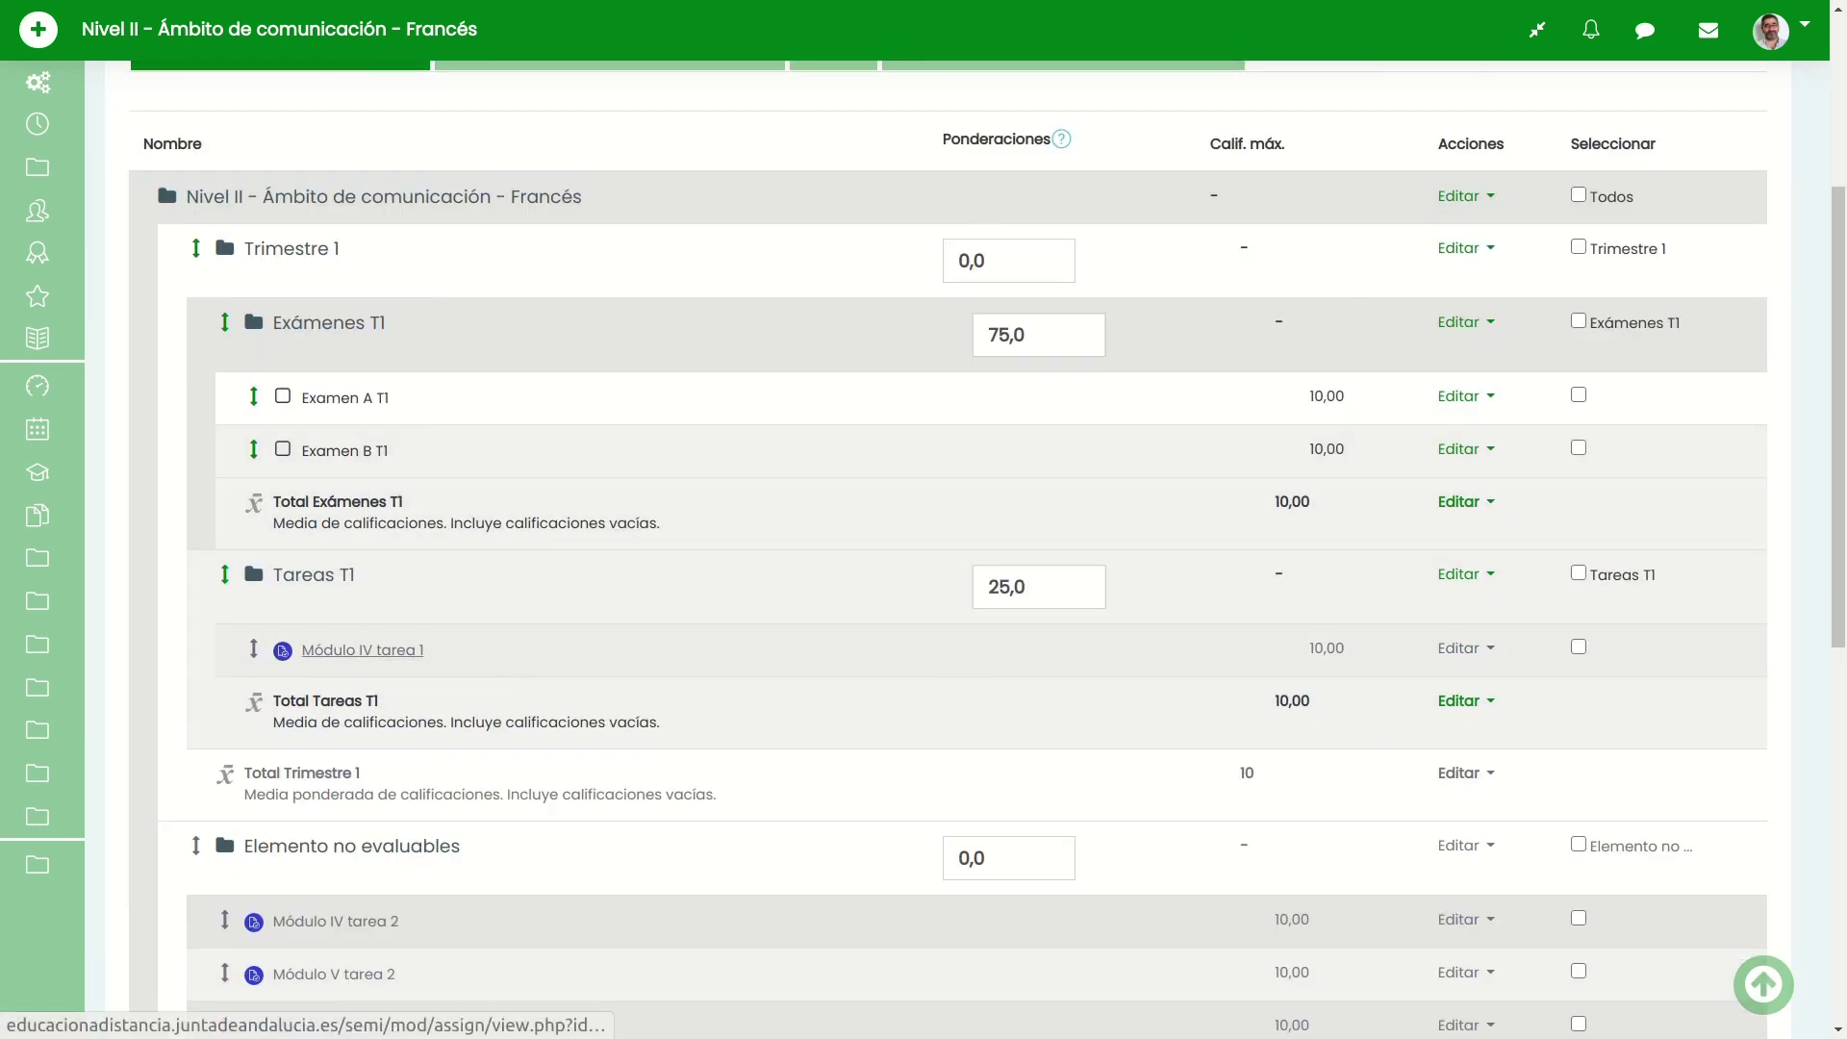
{"action": "left_click_drag", "start_coordinate": [355, 574], "coordinate": [273, 574]}
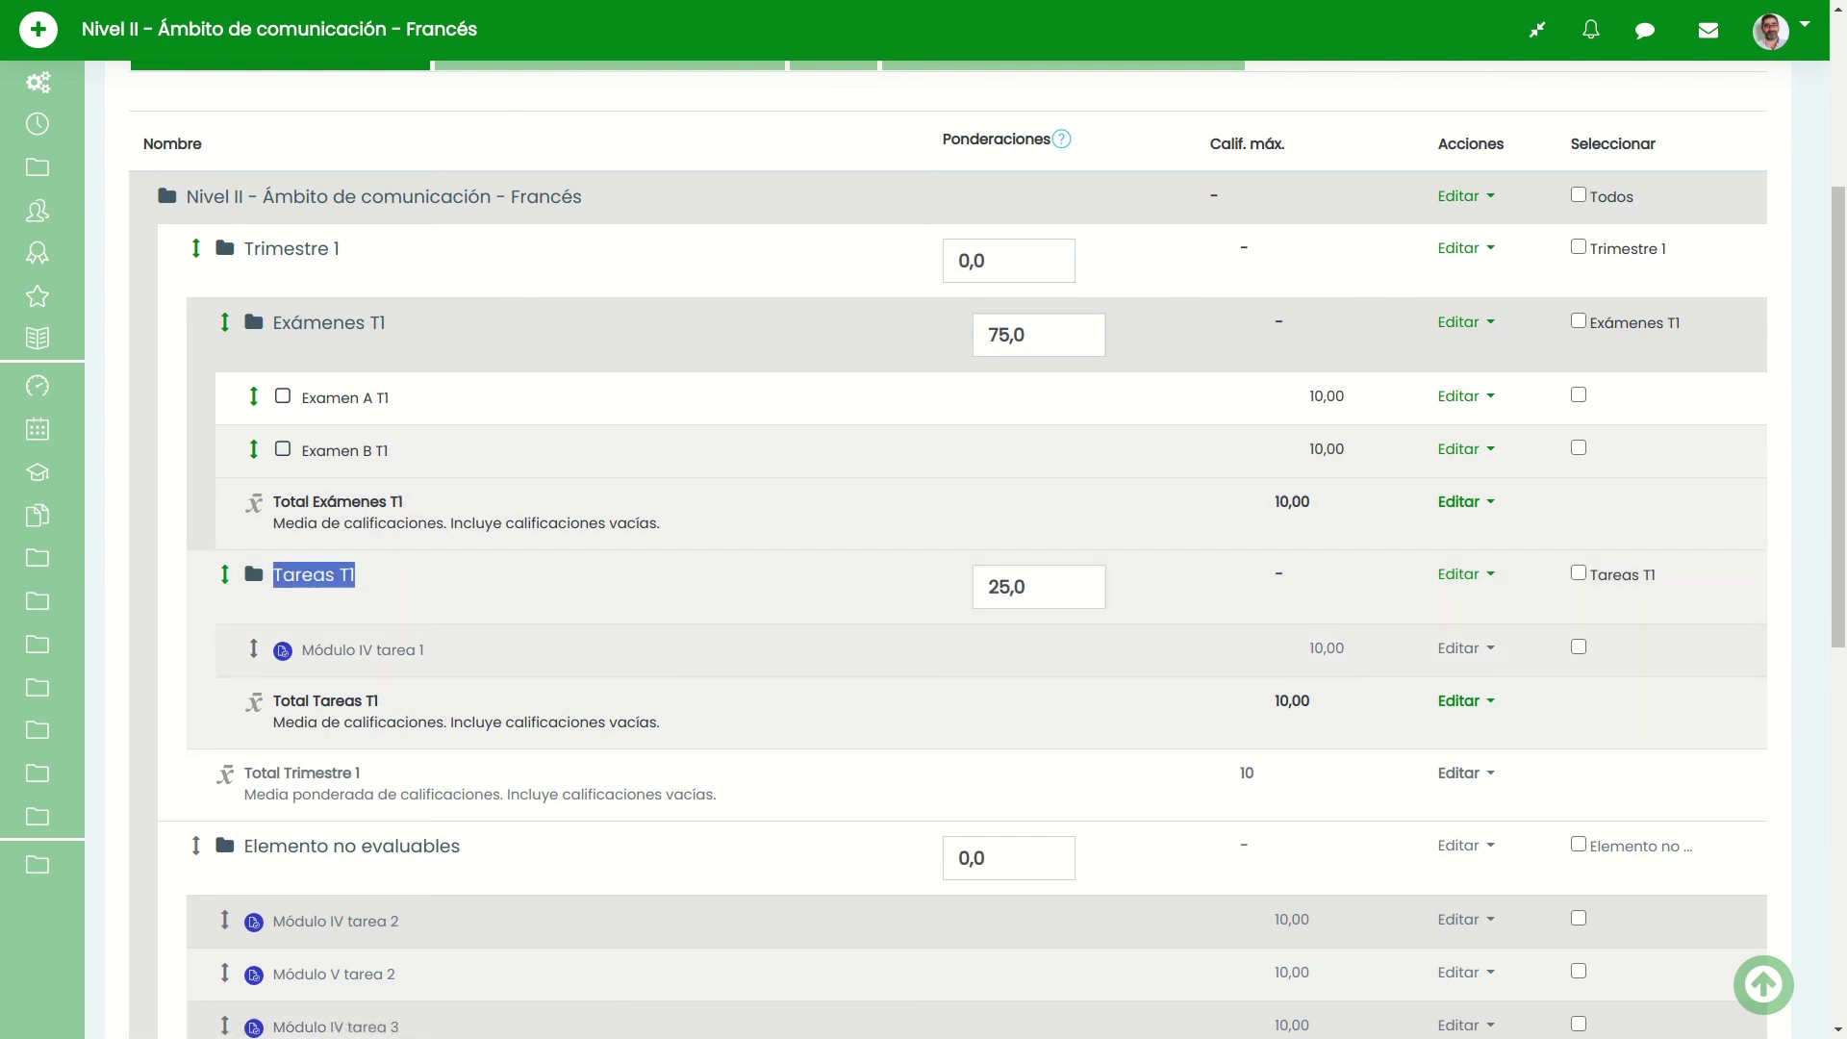
{"action": "left_click", "coordinate": [395, 632]}
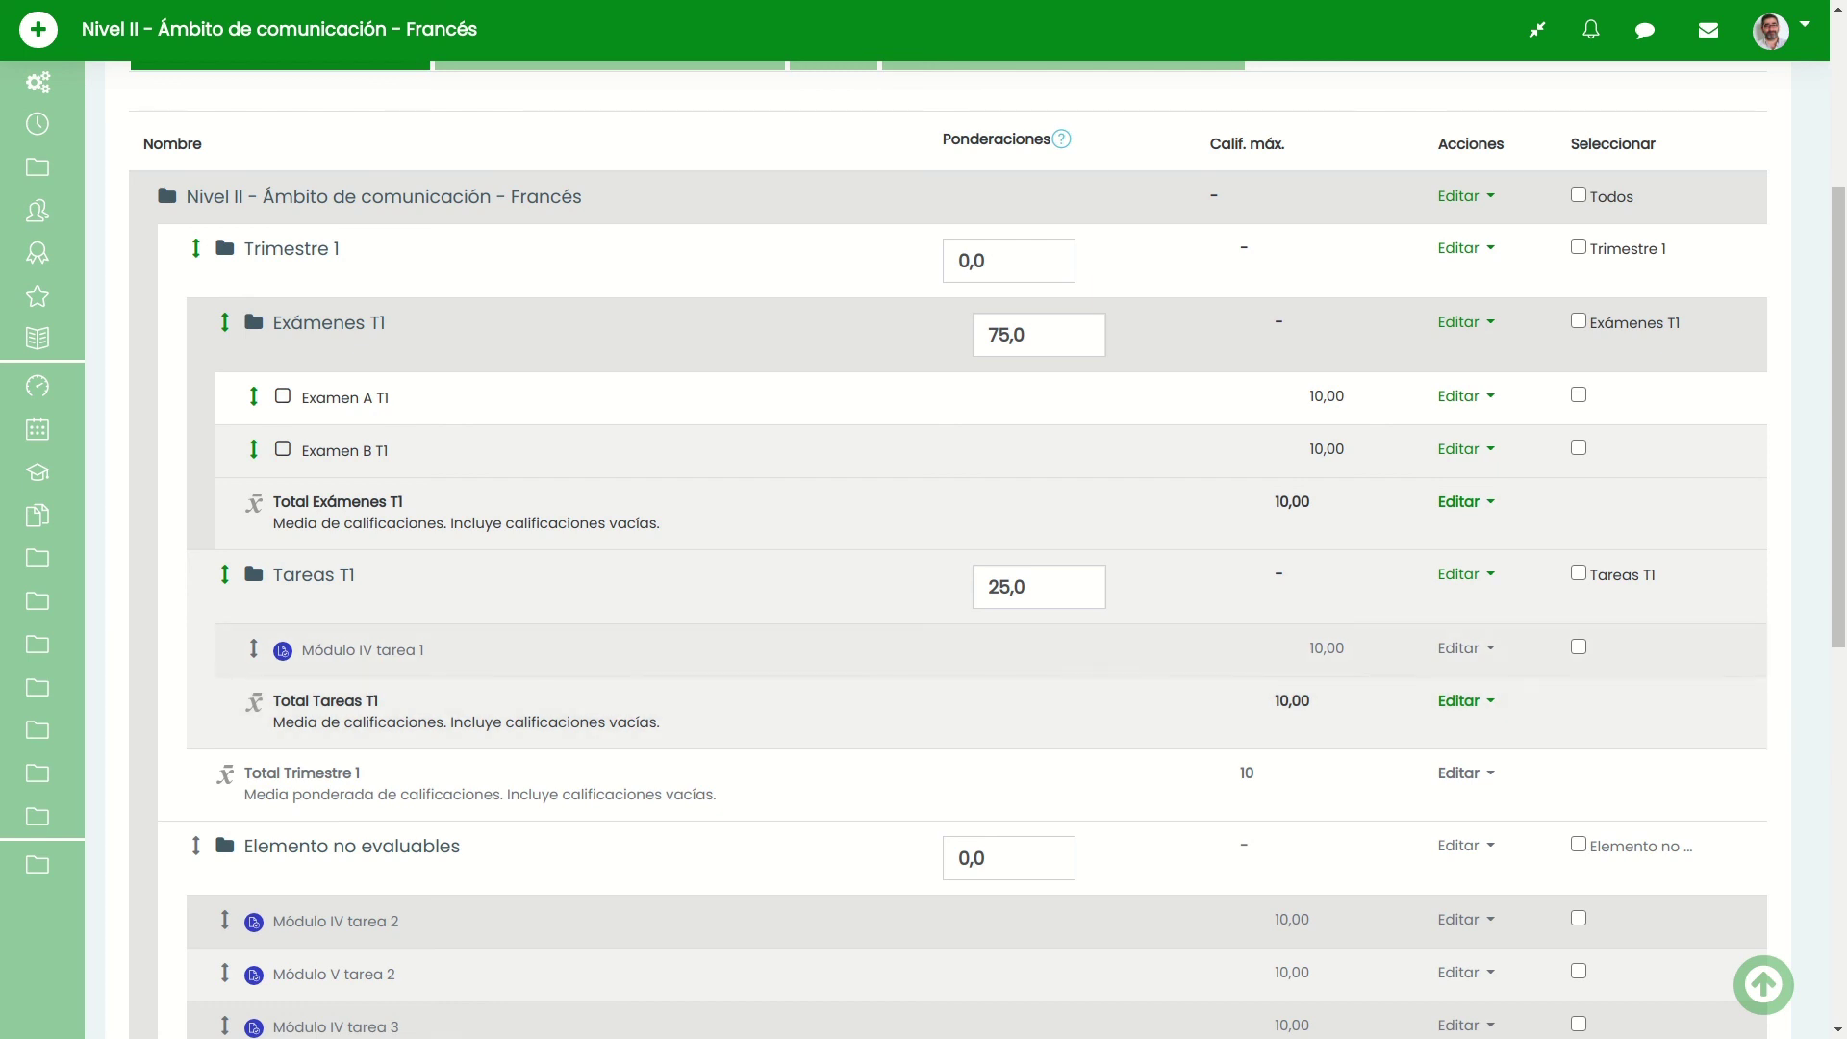
- Check which edit actions are available for Módulo IV tarea 1 in the gradebook setup
{"action": "left_click", "coordinate": [1462, 648]}
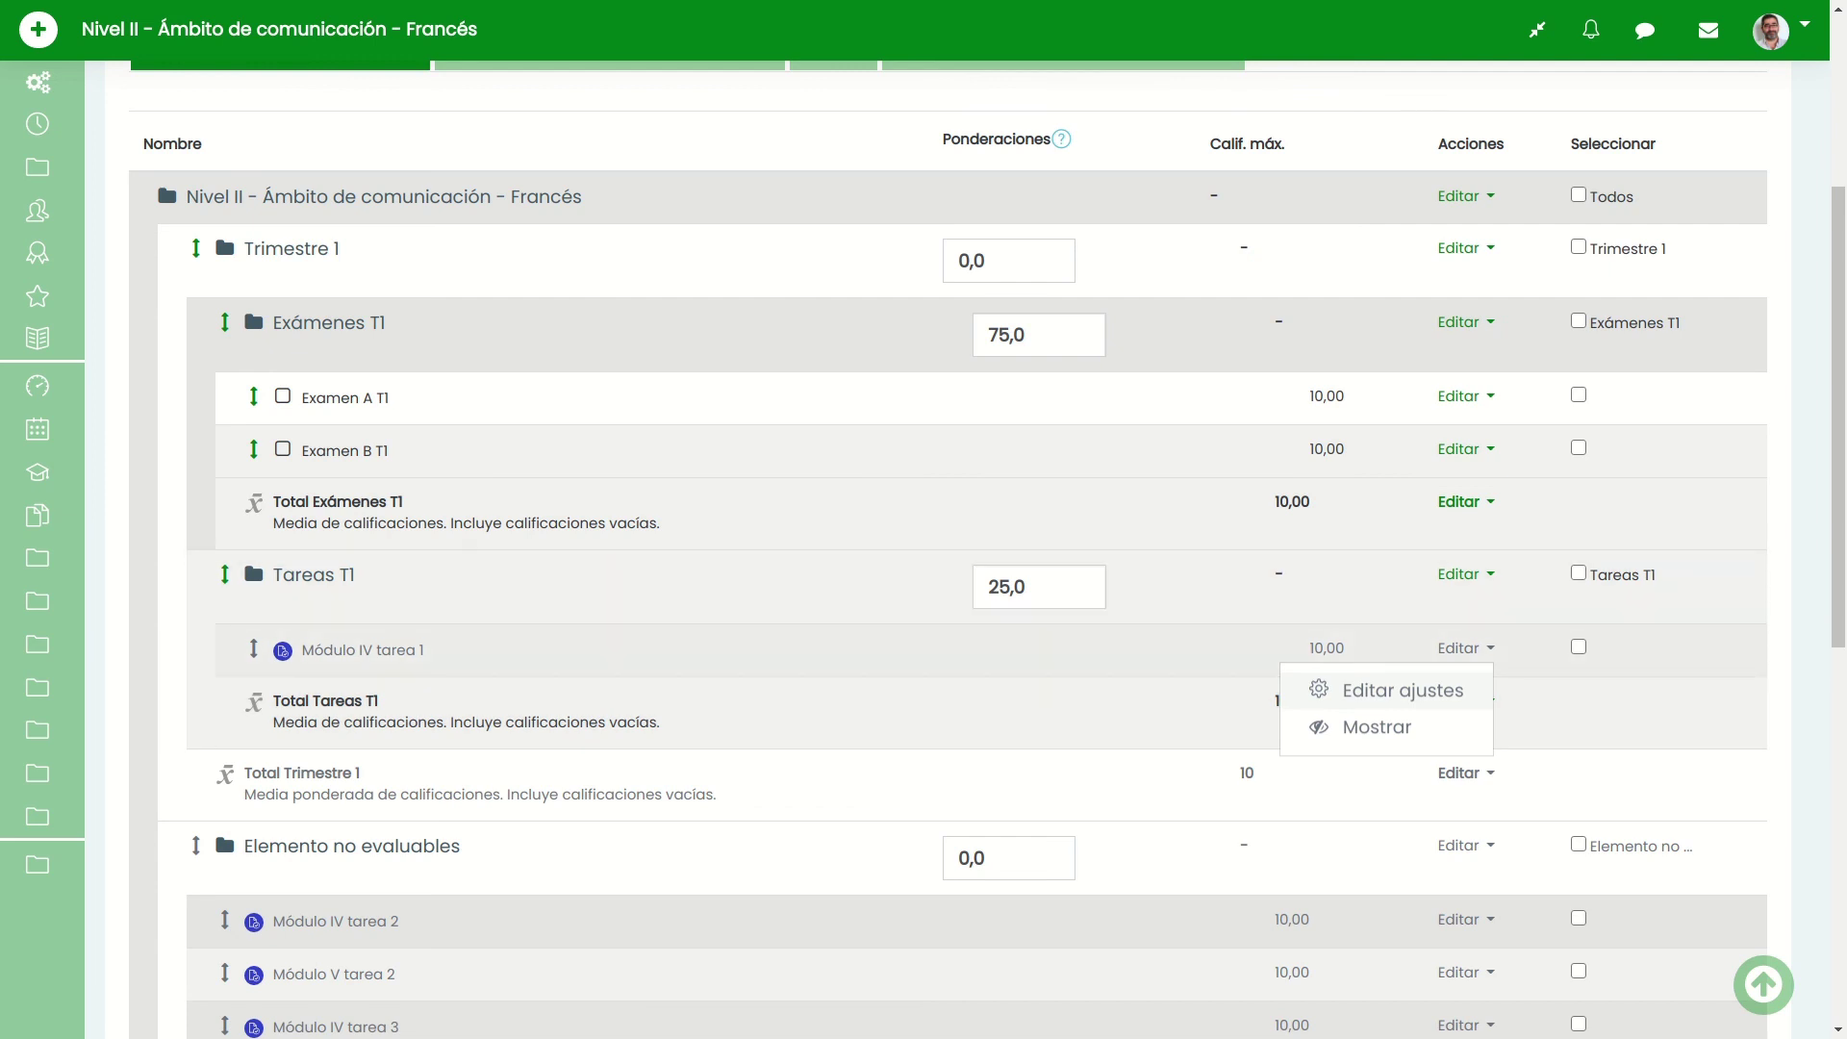
{"action": "left_click", "coordinate": [1462, 647]}
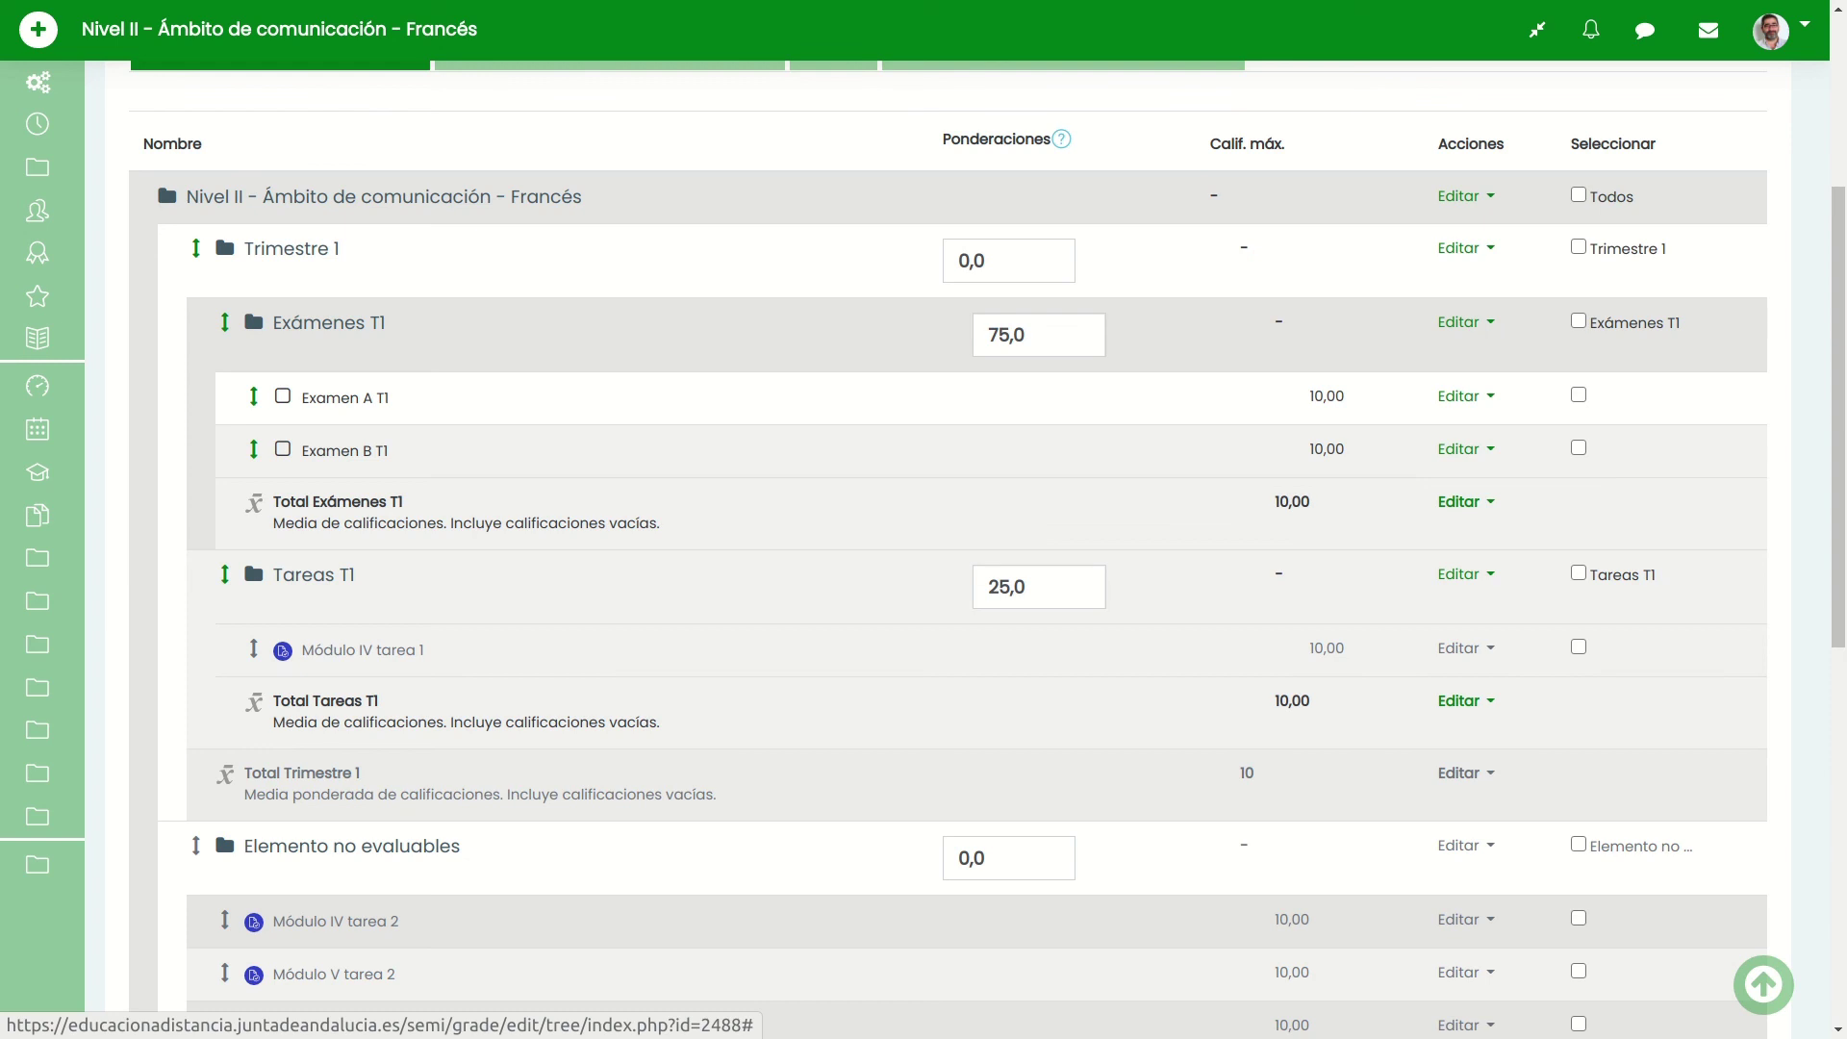
- Open the Vista Simple grading report and select Examen A T1 as the grade item
{"action": "scroll", "coordinate": [961, 517], "scroll_direction": "up", "scroll_amount": 5}
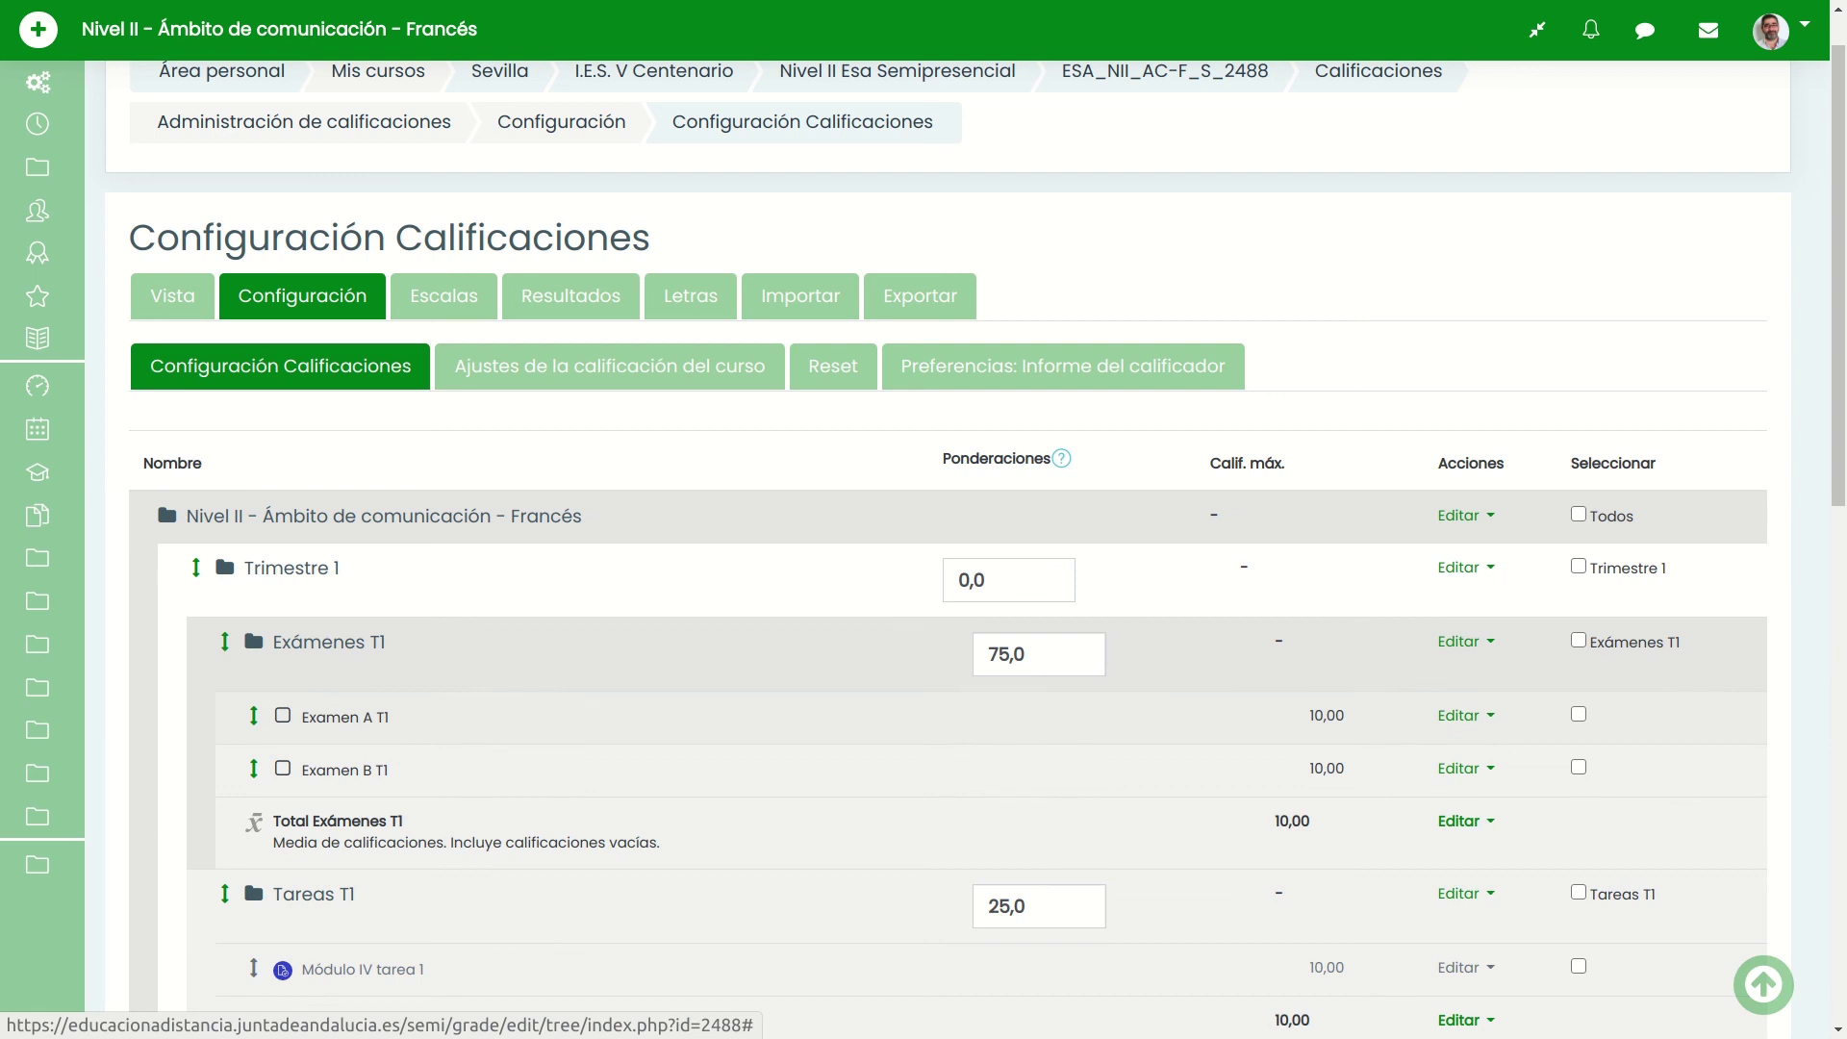
{"action": "left_click", "coordinate": [172, 295]}
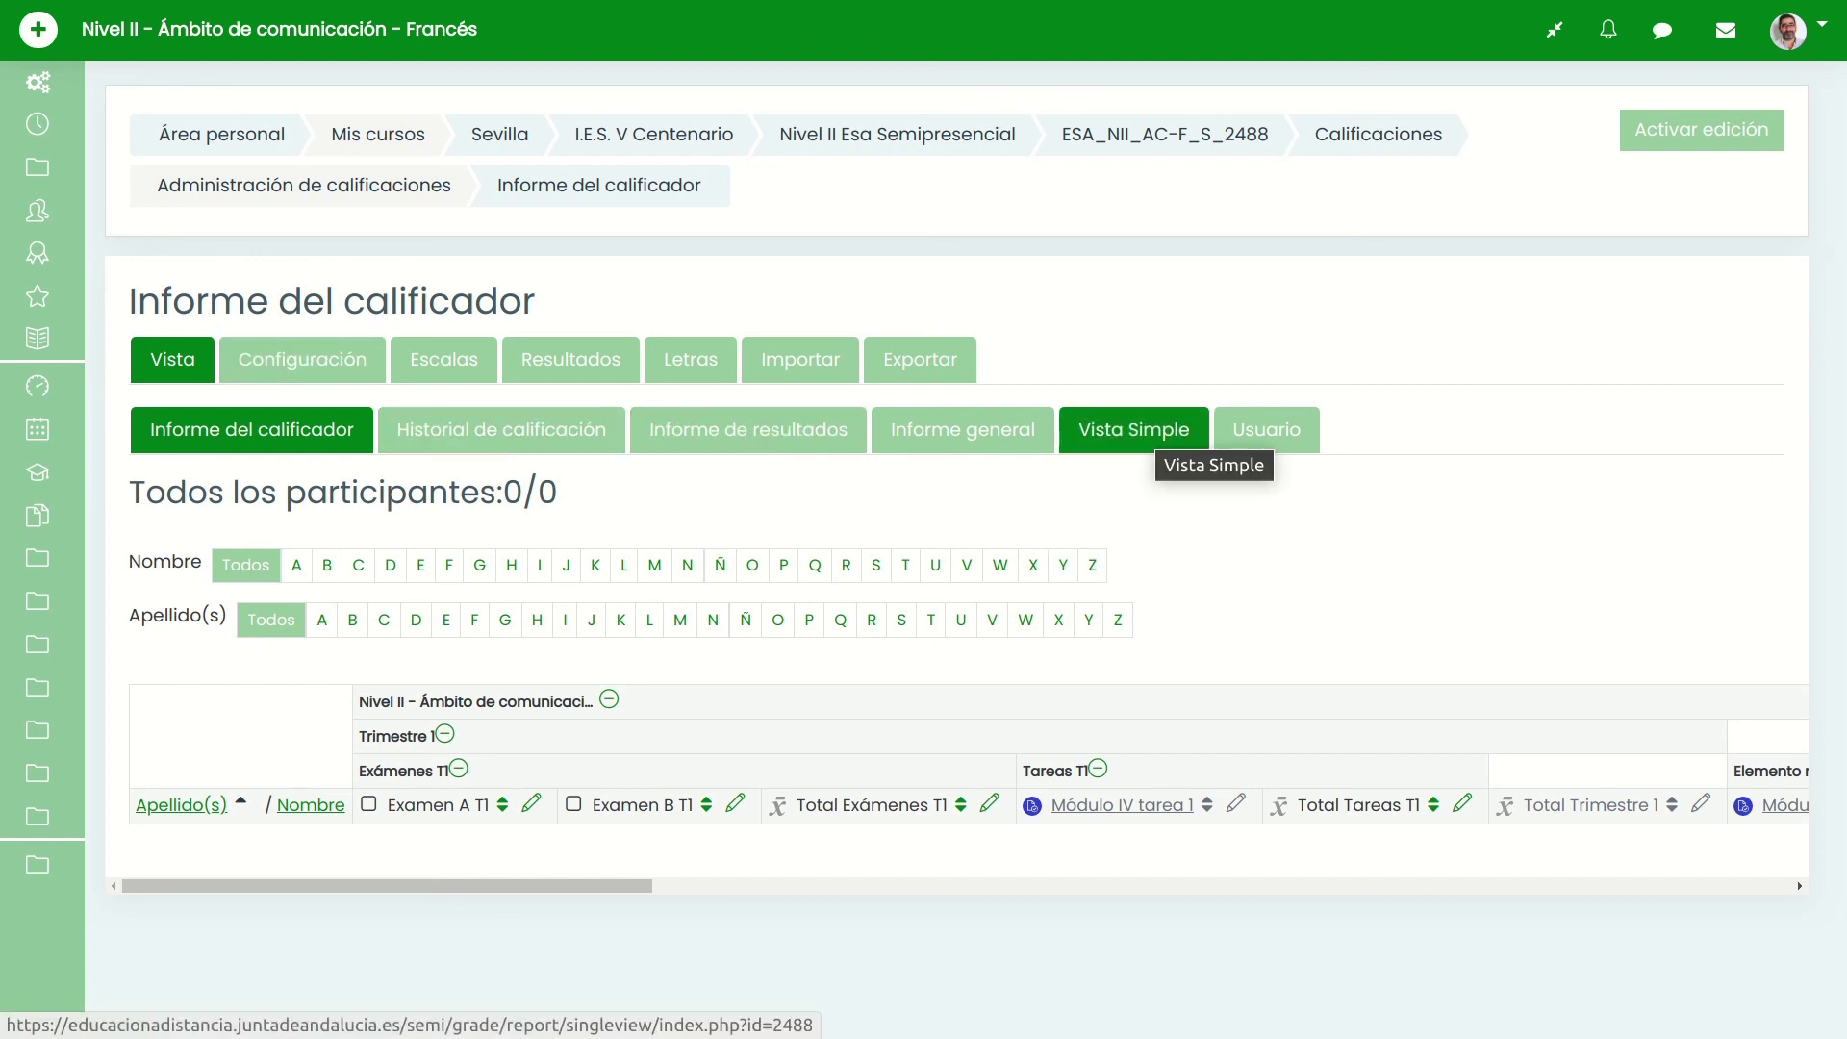
{"action": "left_click", "coordinate": [1135, 433]}
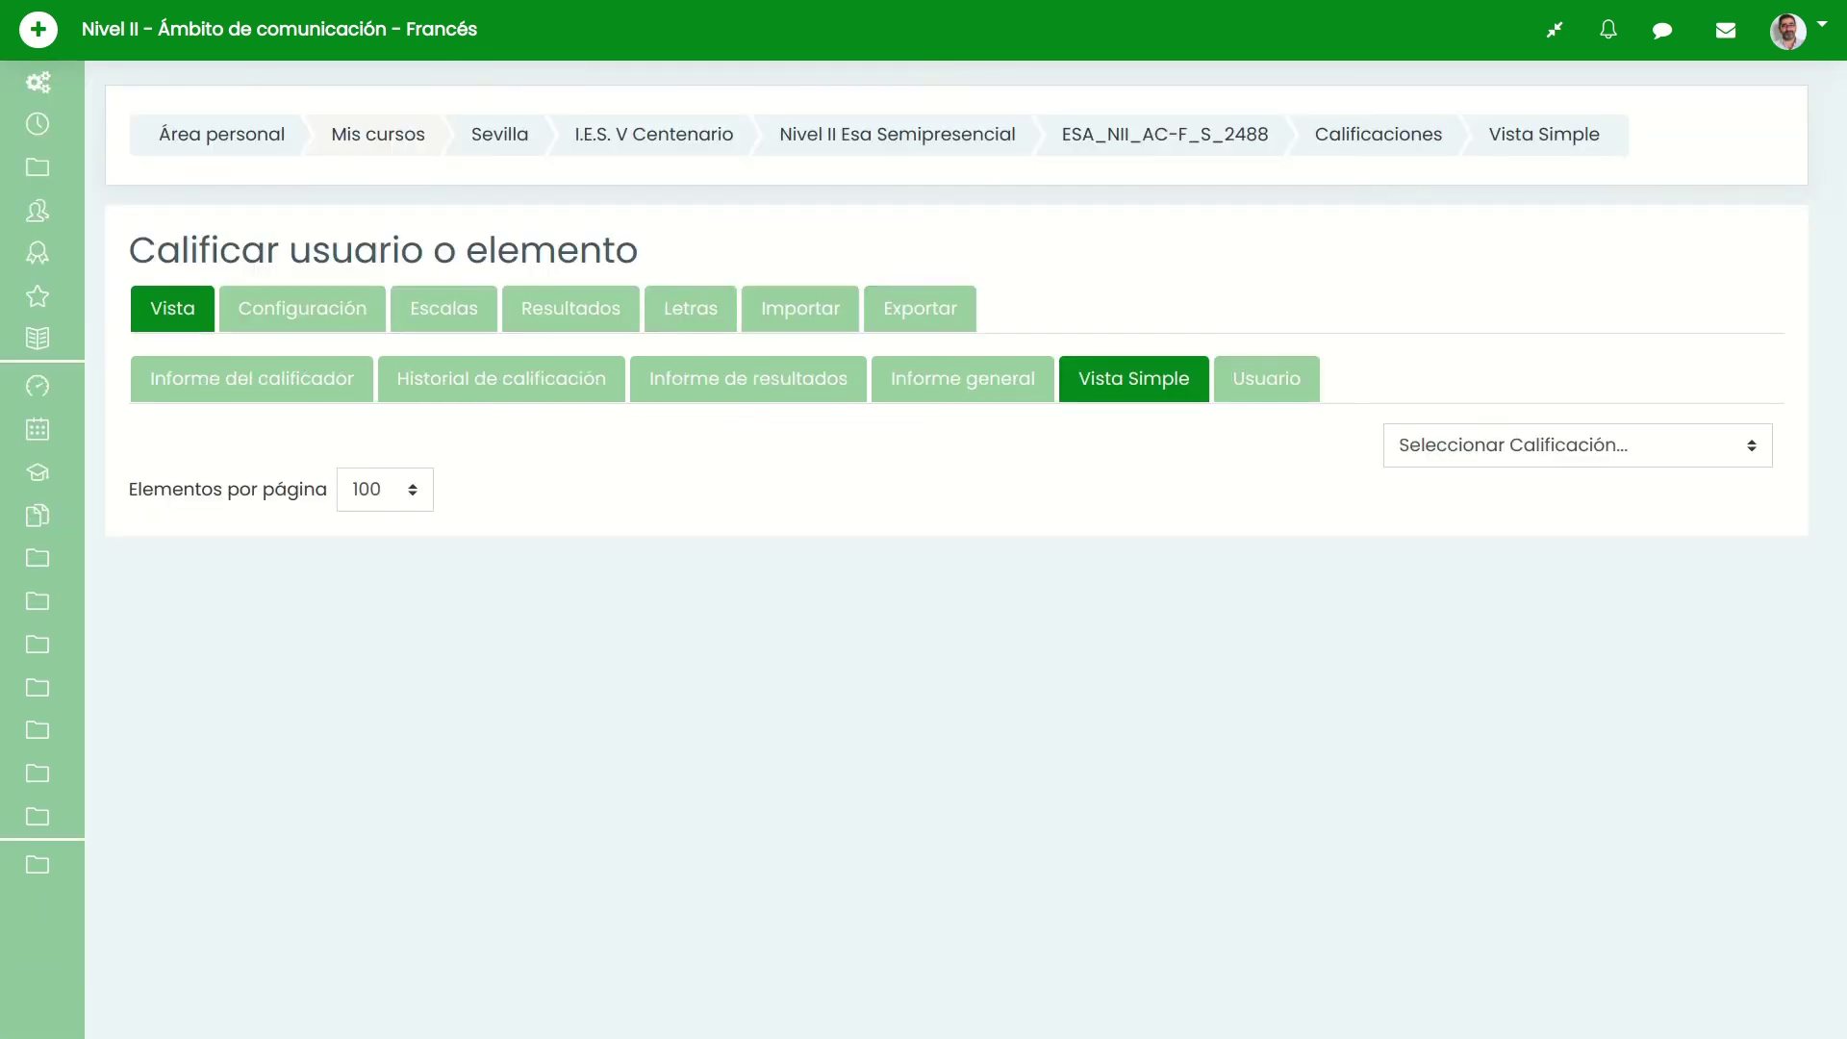
{"action": "left_click", "coordinate": [1578, 446]}
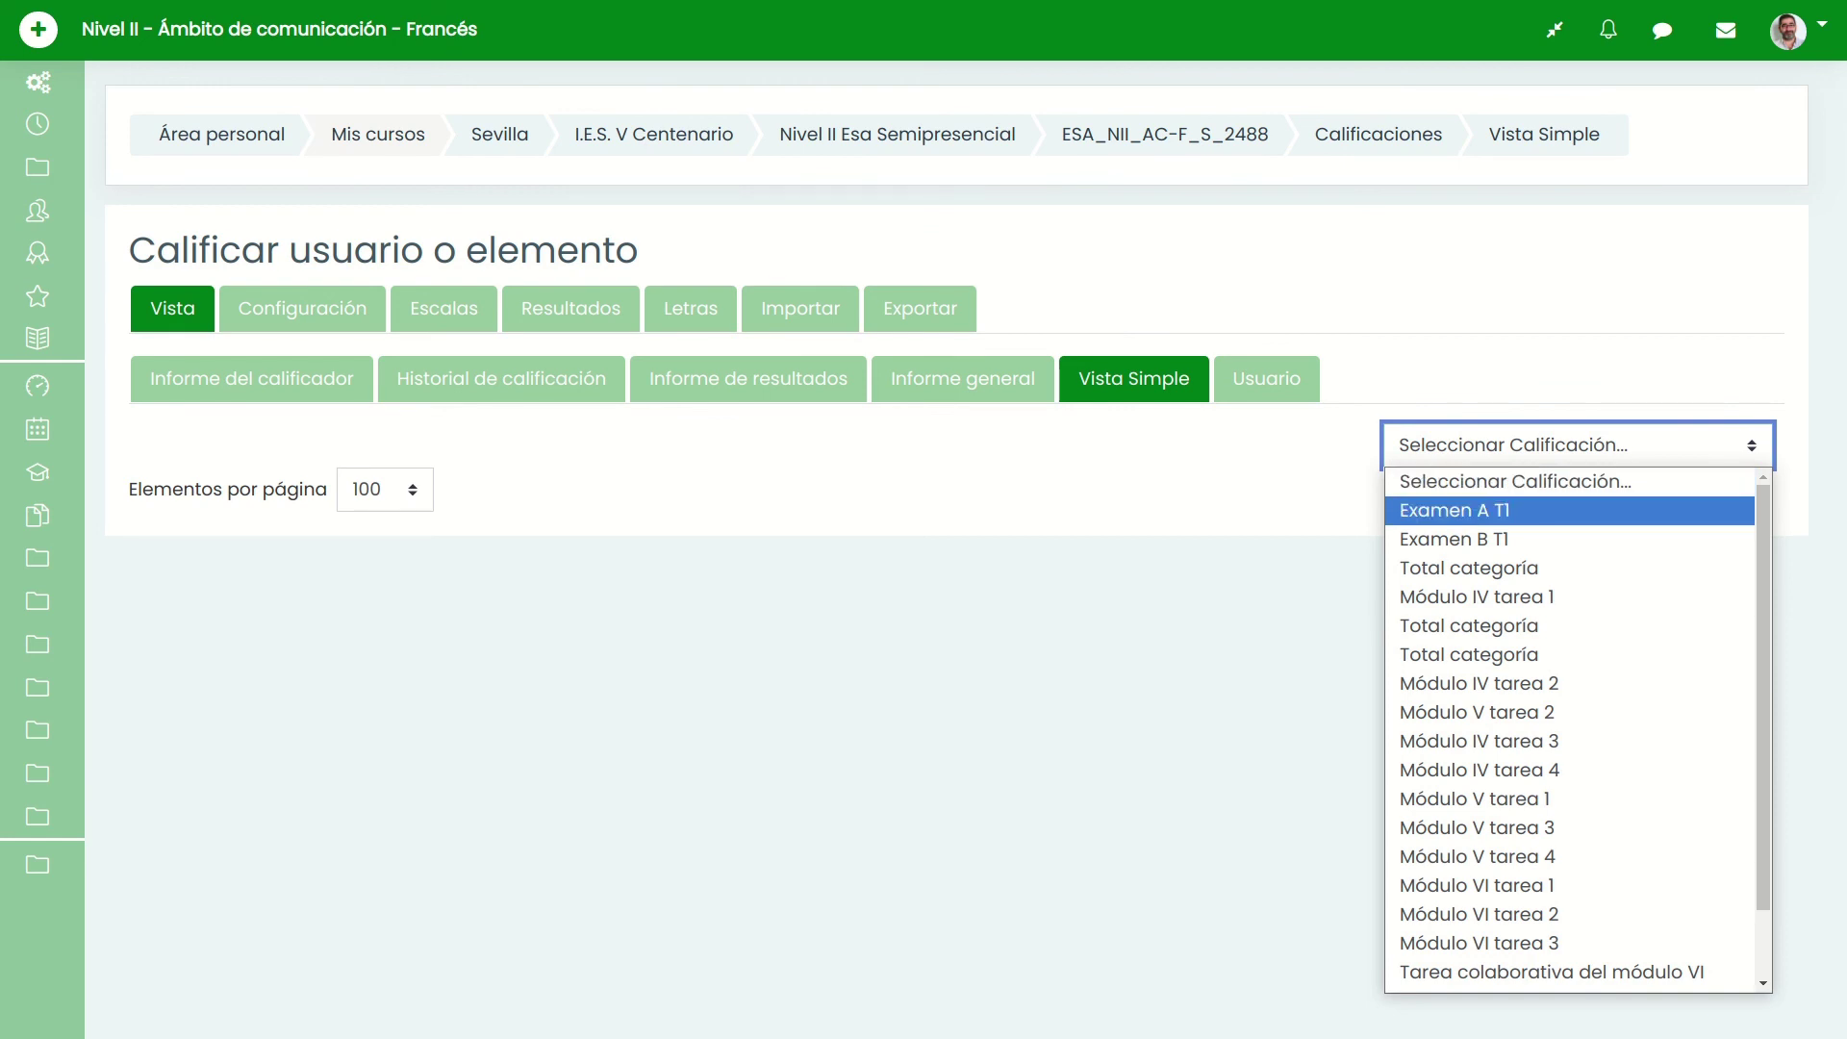
{"action": "key", "text": "Return"}
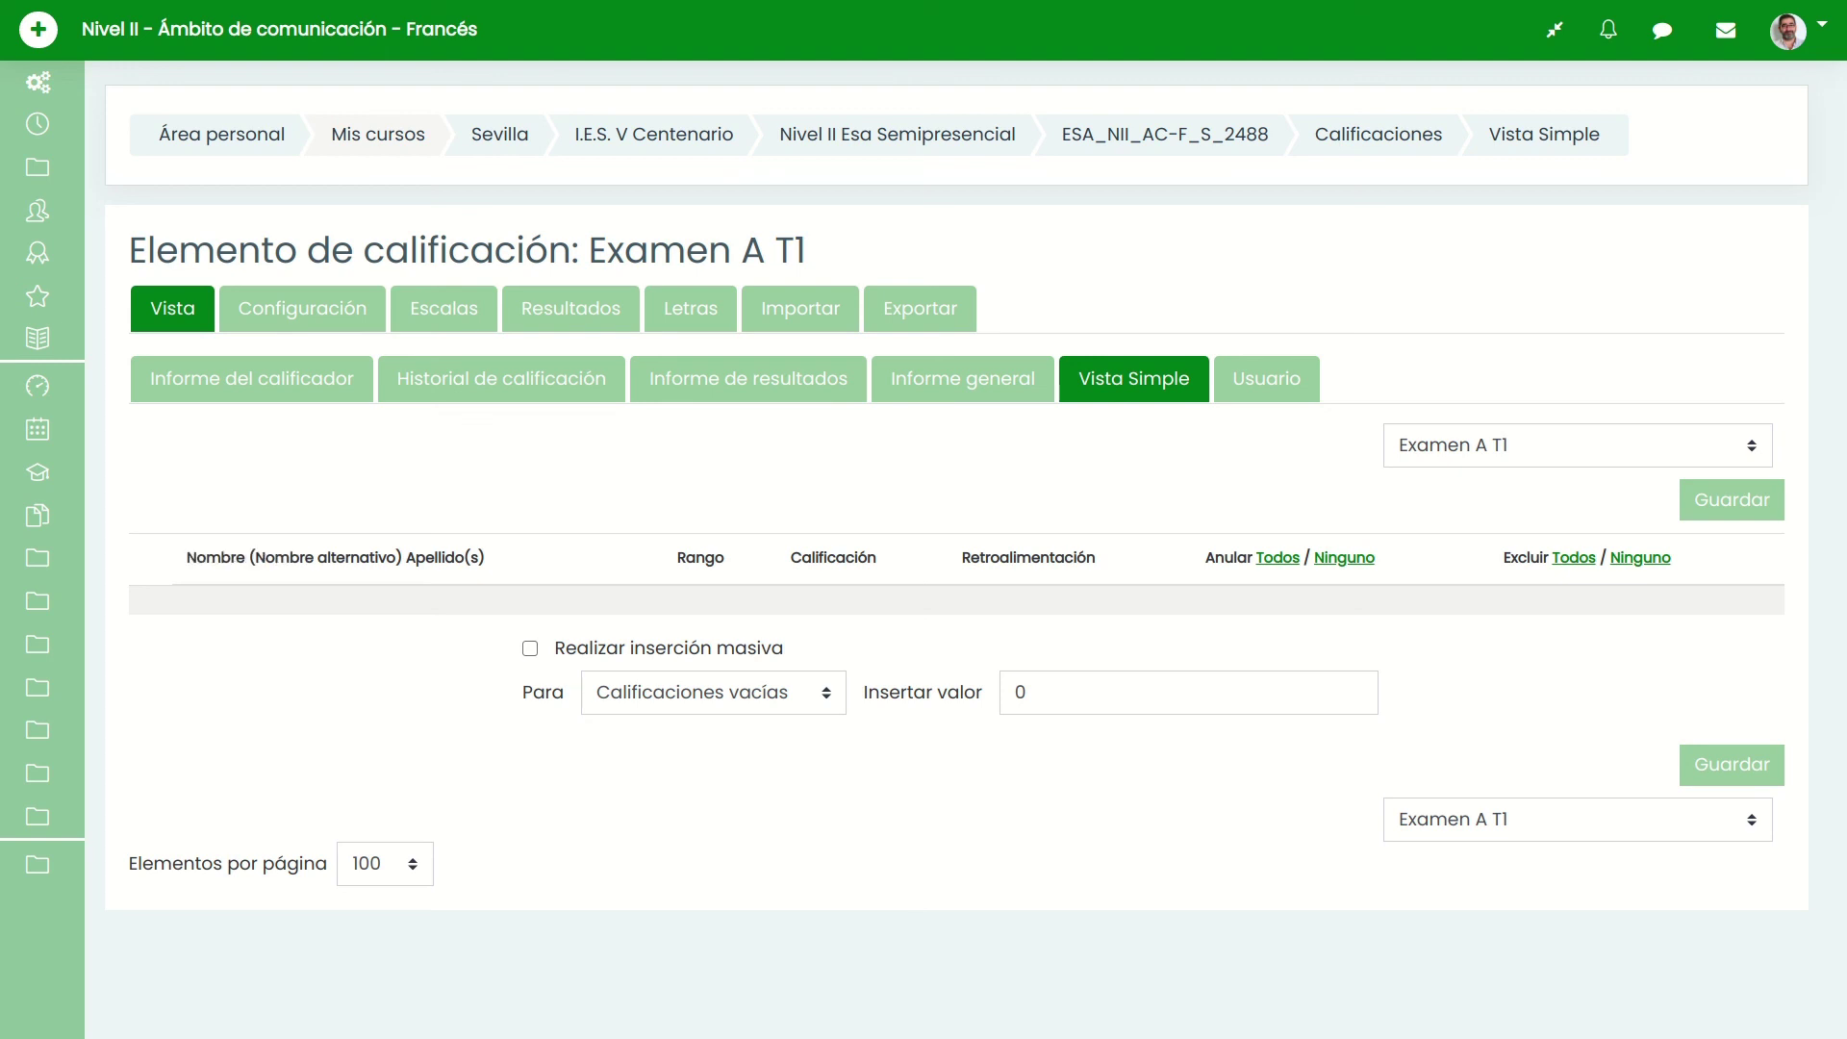
- Examine the name, Calificación and Retroalimentación columns for Examen A T1 and return to the grader report
{"action": "triple_click", "coordinate": [334, 558]}
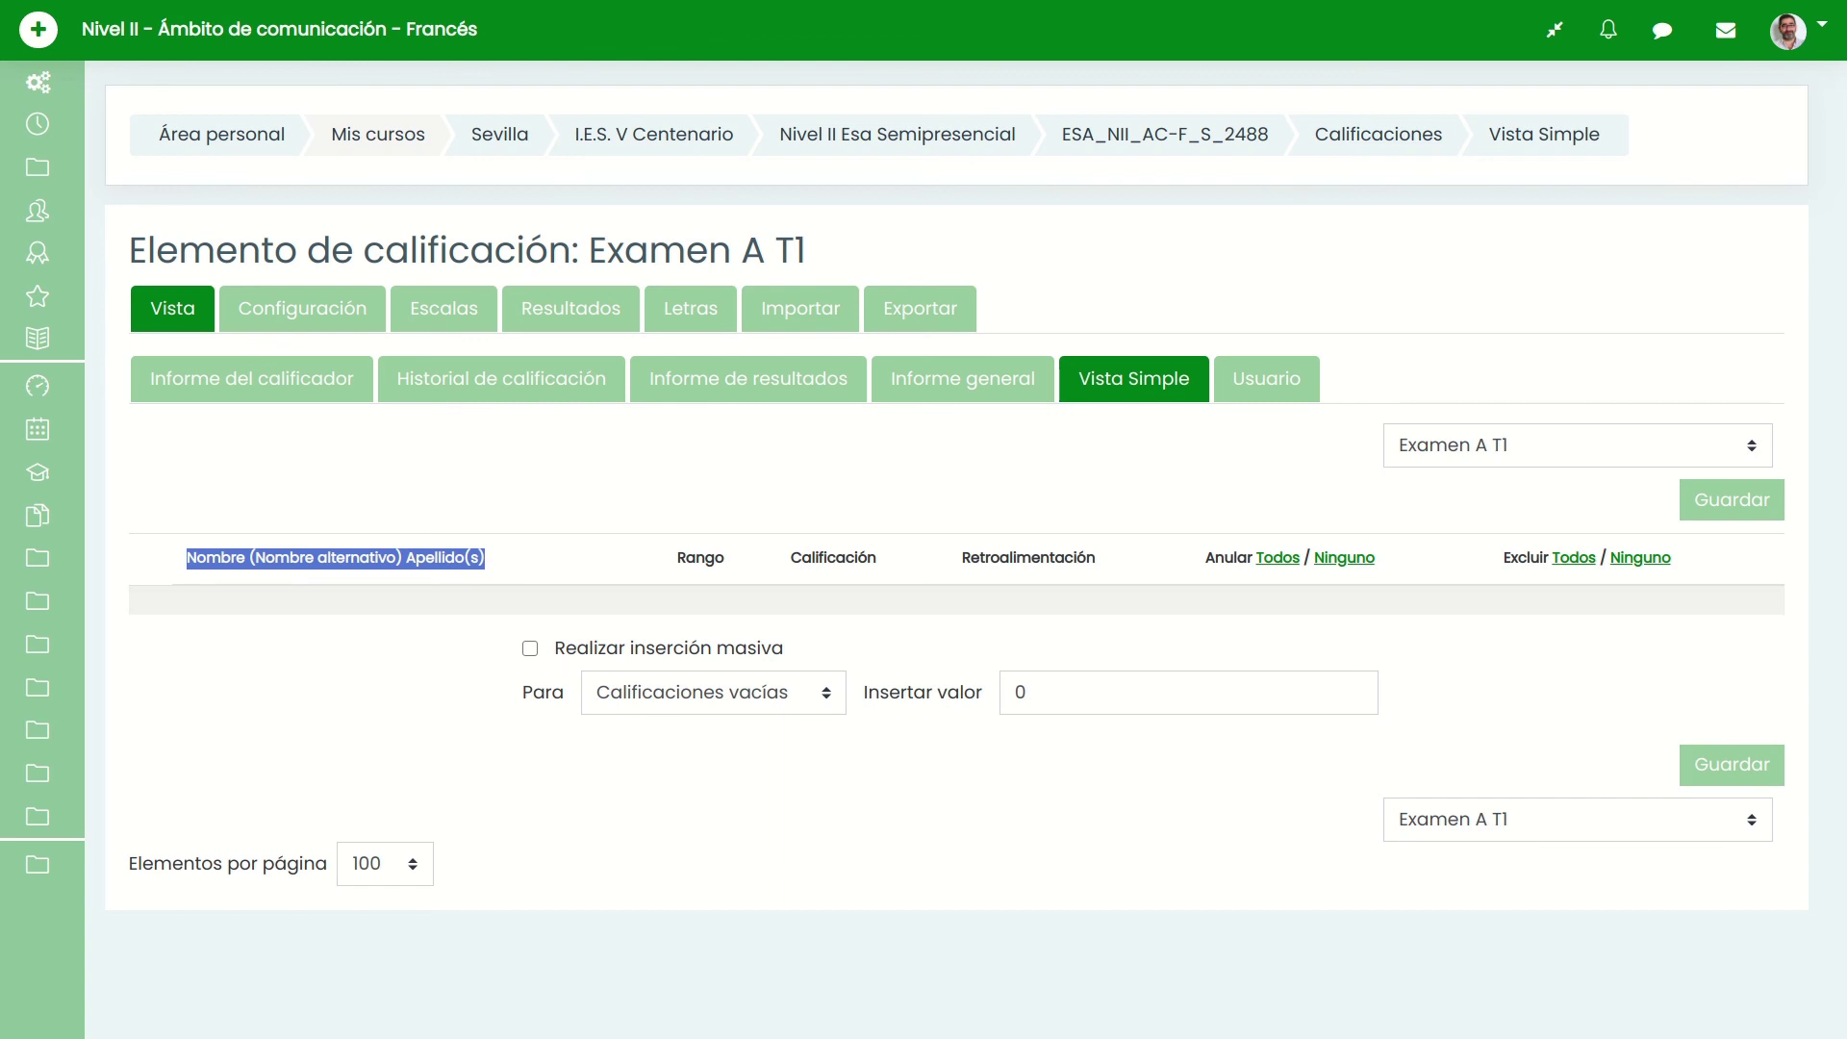
{"action": "left_click_drag", "start_coordinate": [877, 559], "coordinate": [790, 559]}
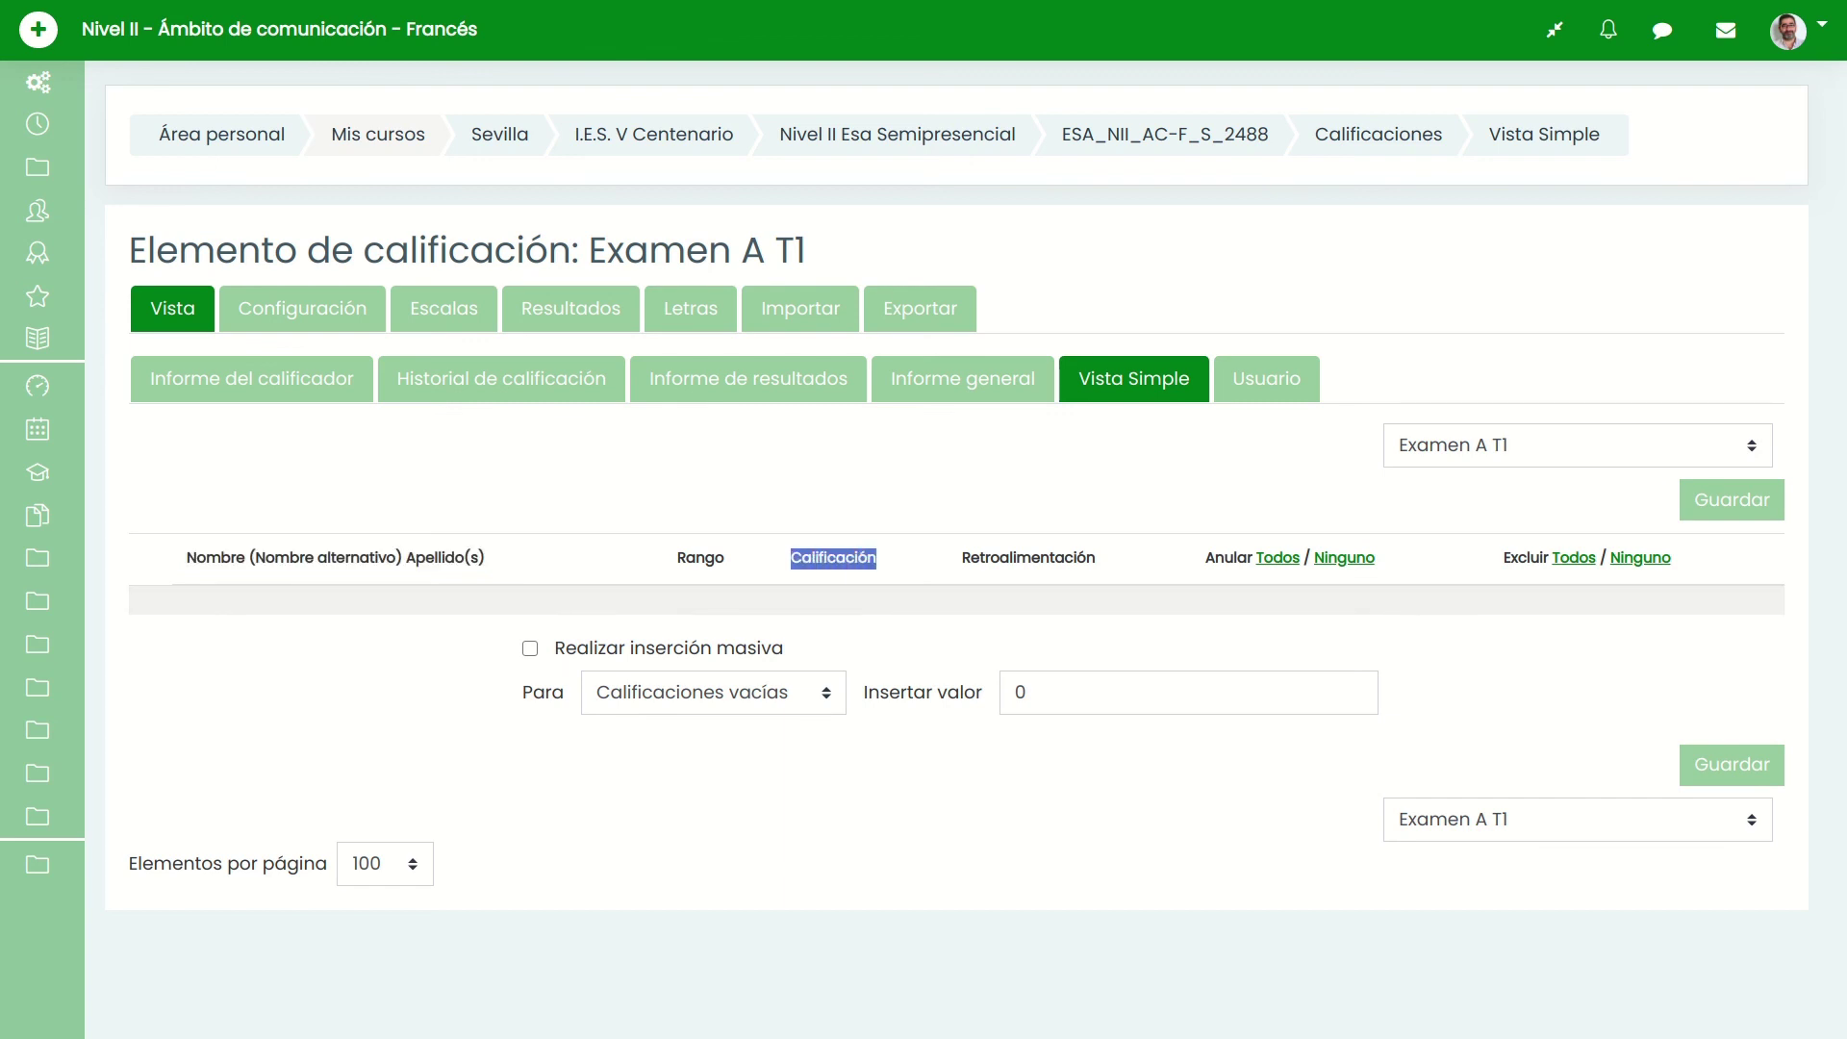
{"action": "left_click_drag", "start_coordinate": [1096, 558], "coordinate": [961, 559]}
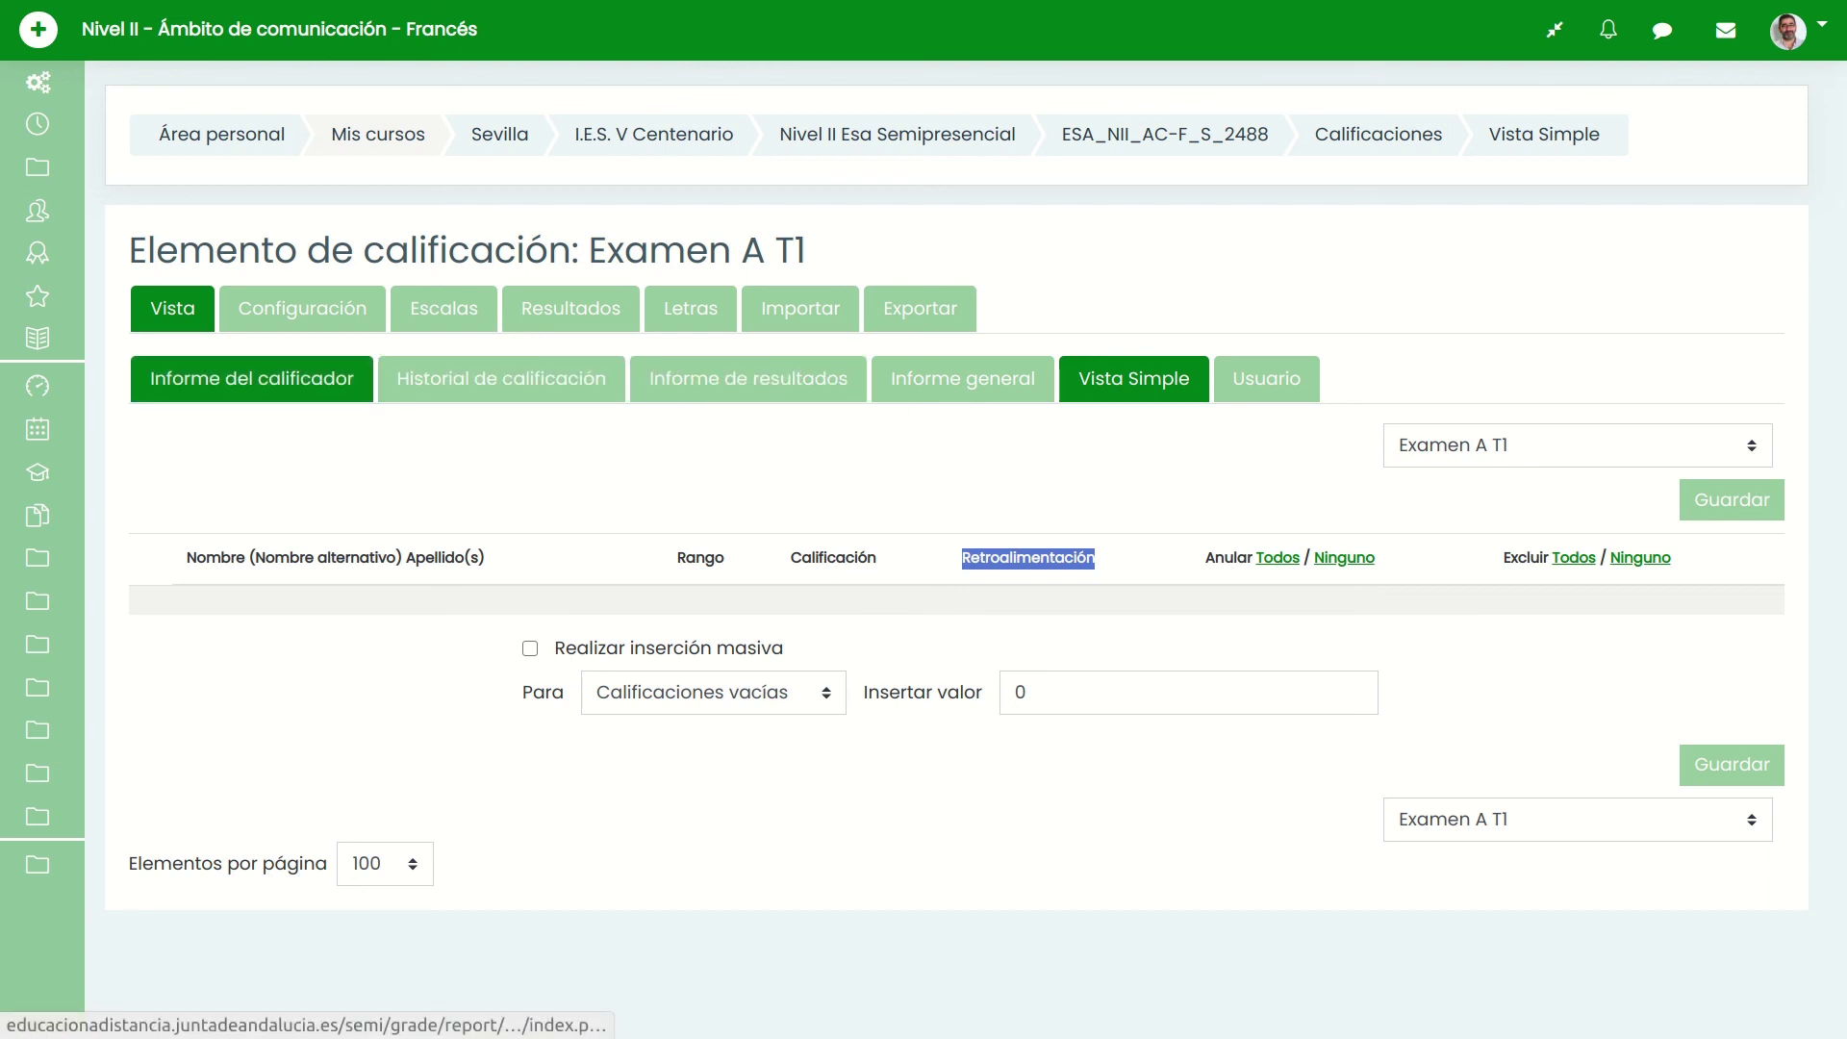
{"action": "left_click", "coordinate": [252, 378]}
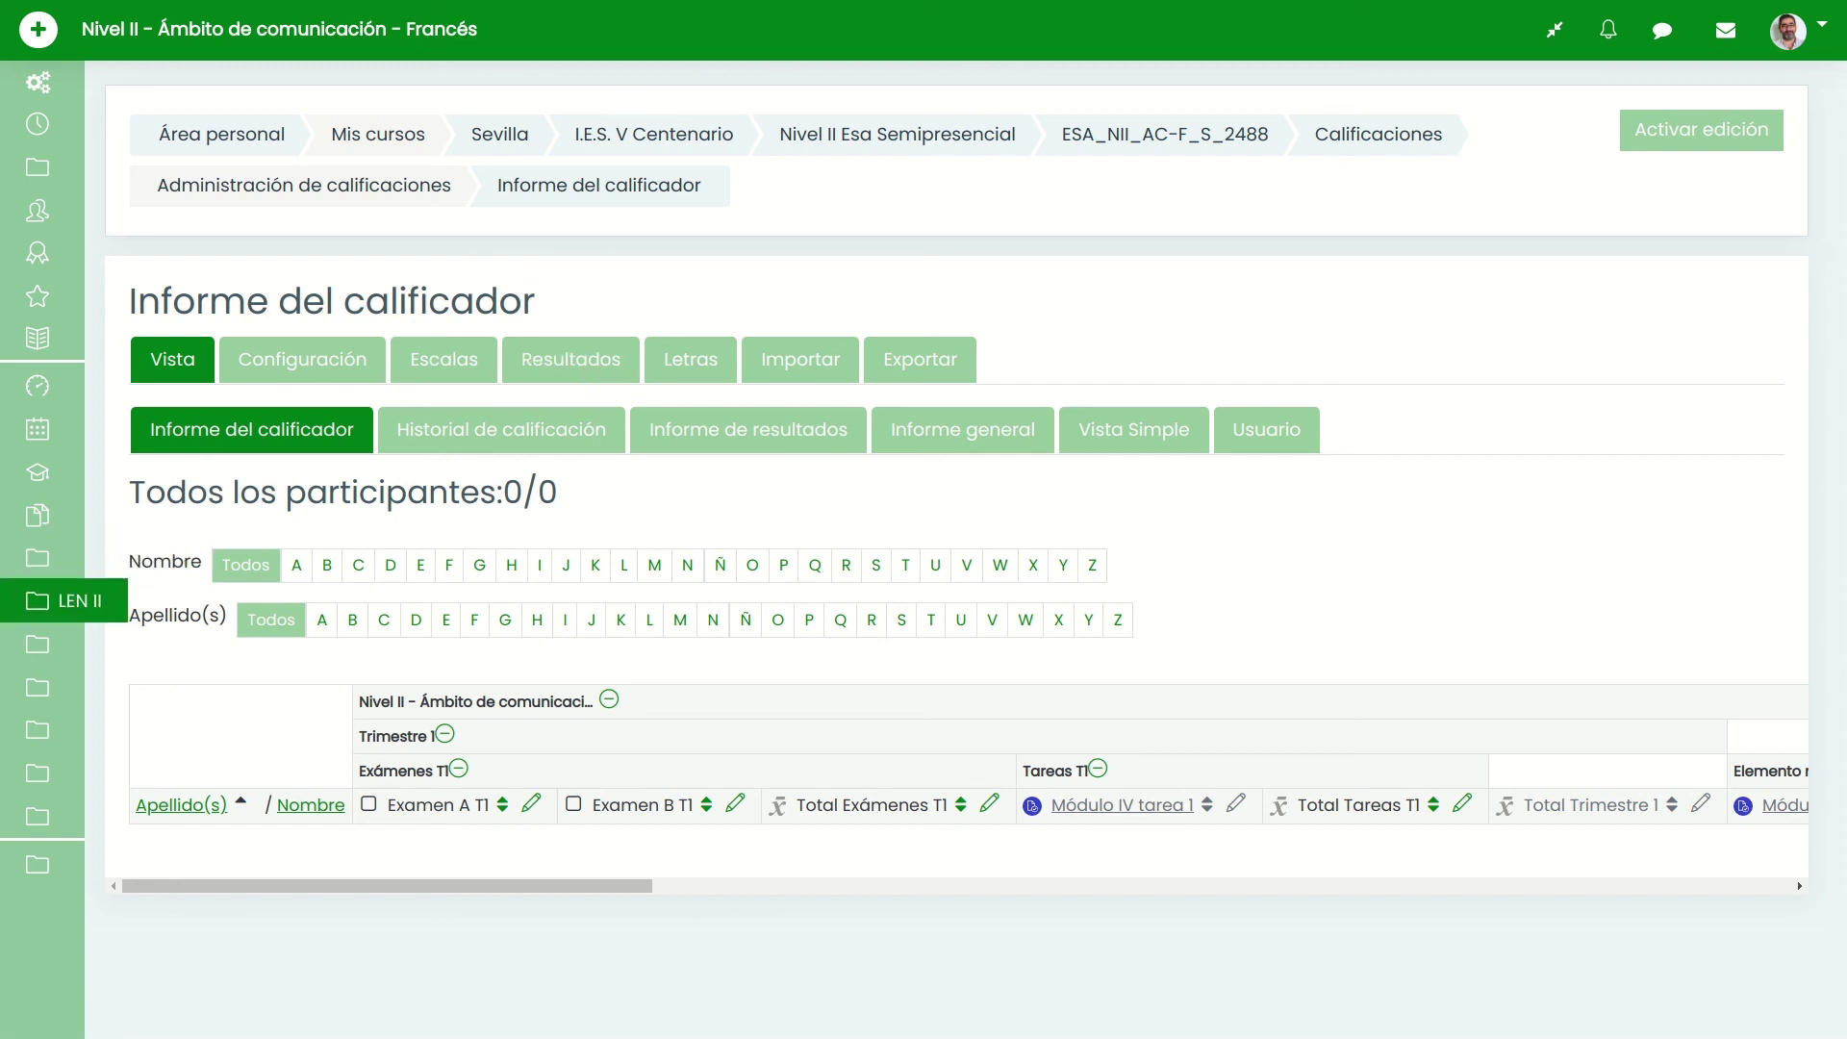
- Switch to the LEN II course with editing turned off and open its grader report
{"action": "left_click", "coordinate": [39, 600]}
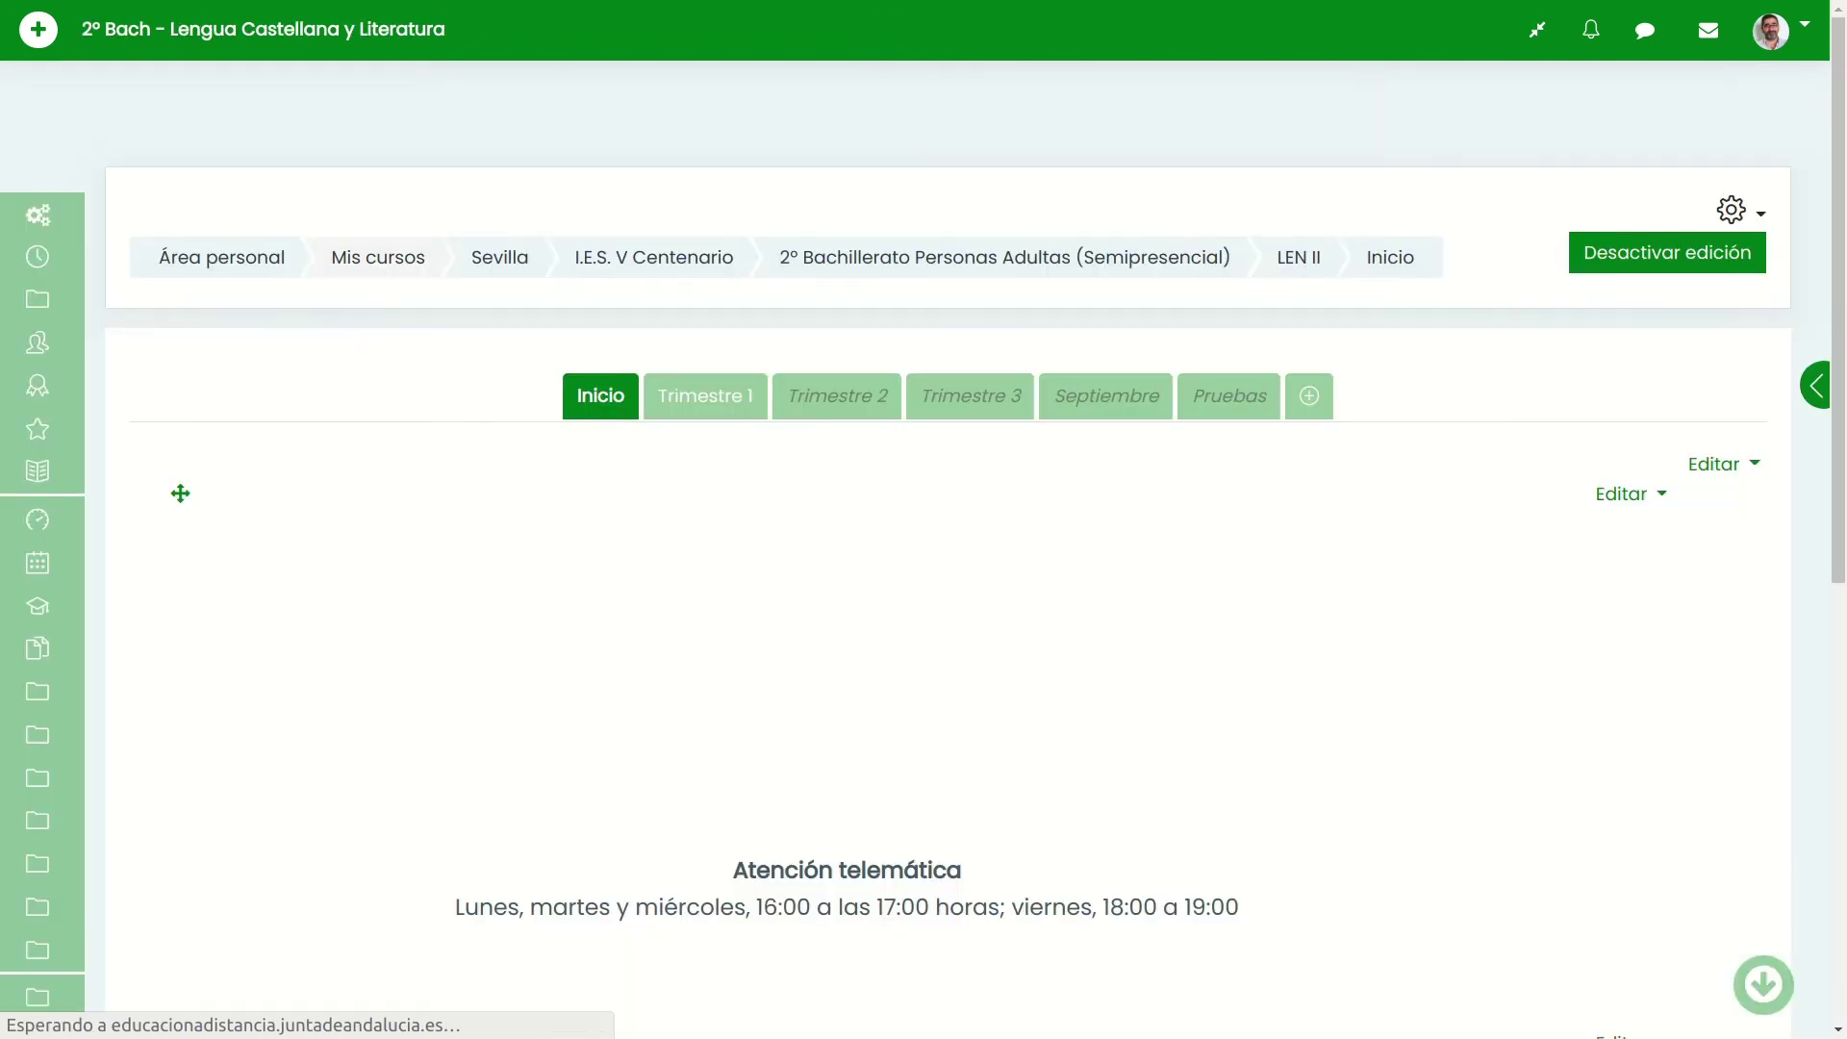
{"action": "left_click", "coordinate": [1667, 171]}
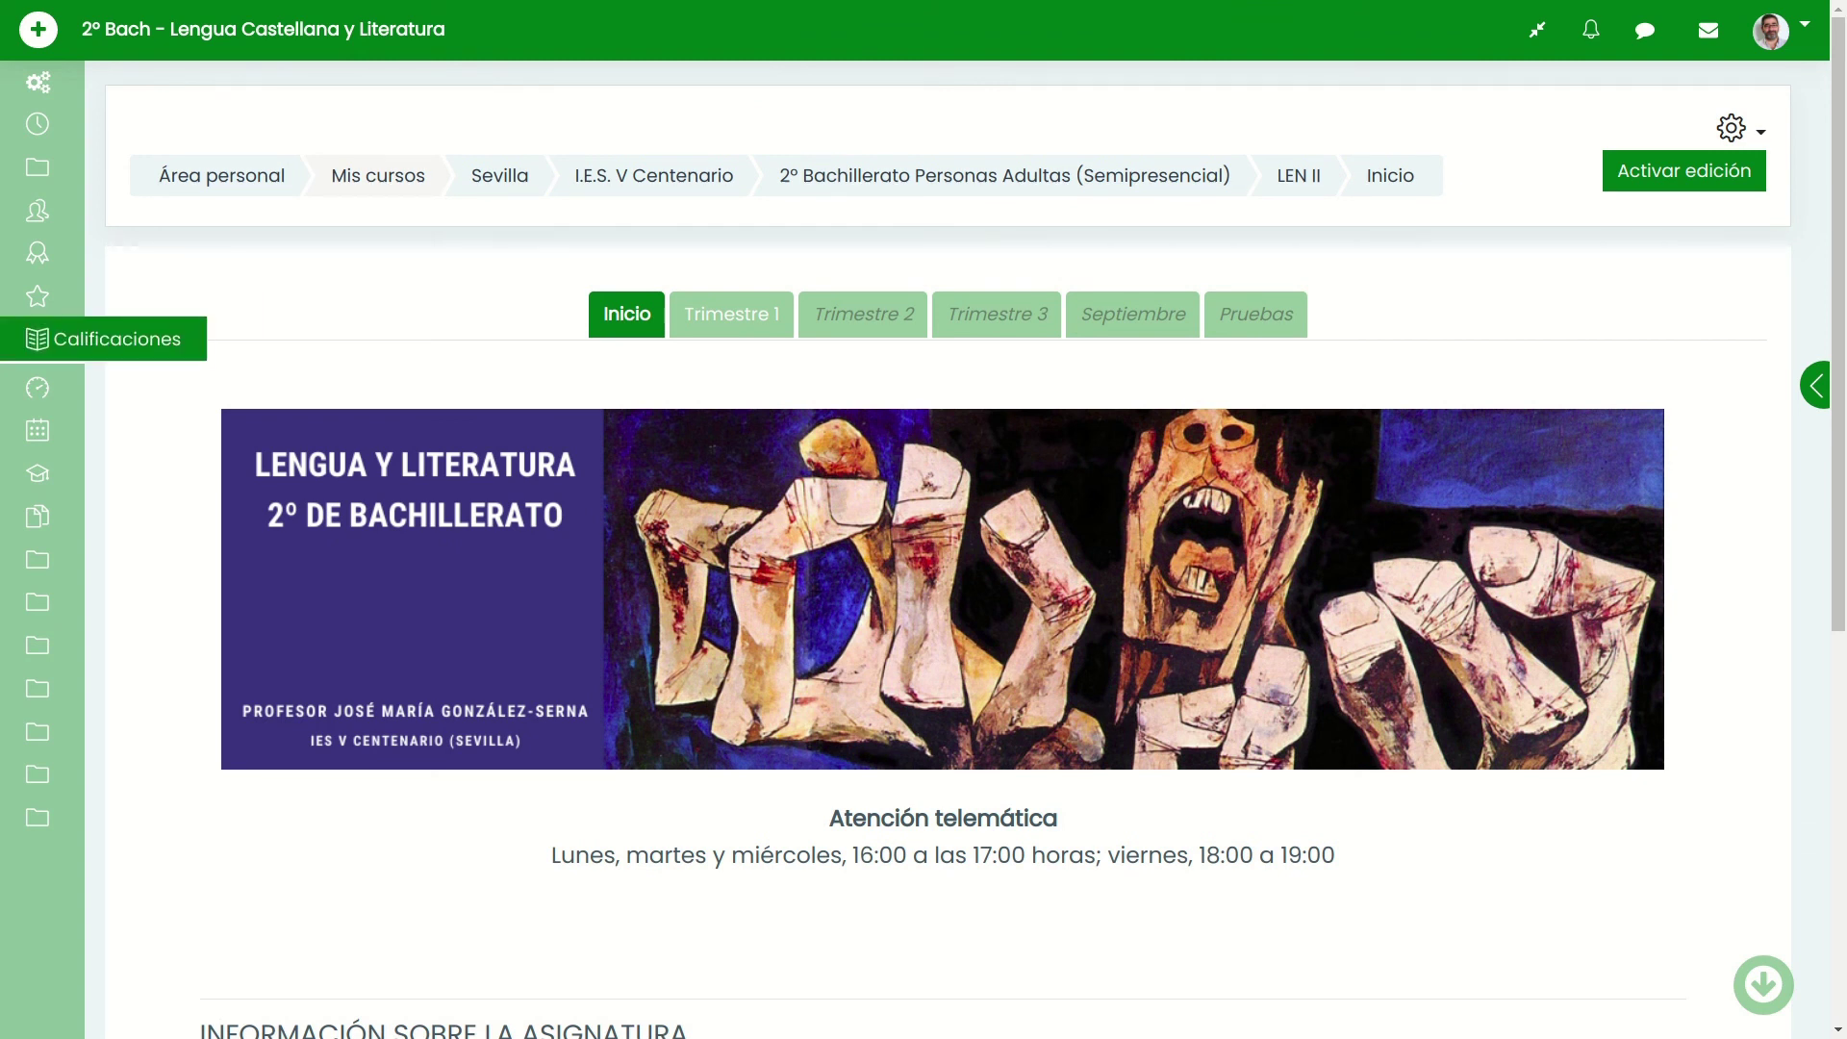
{"action": "left_click", "coordinate": [36, 339]}
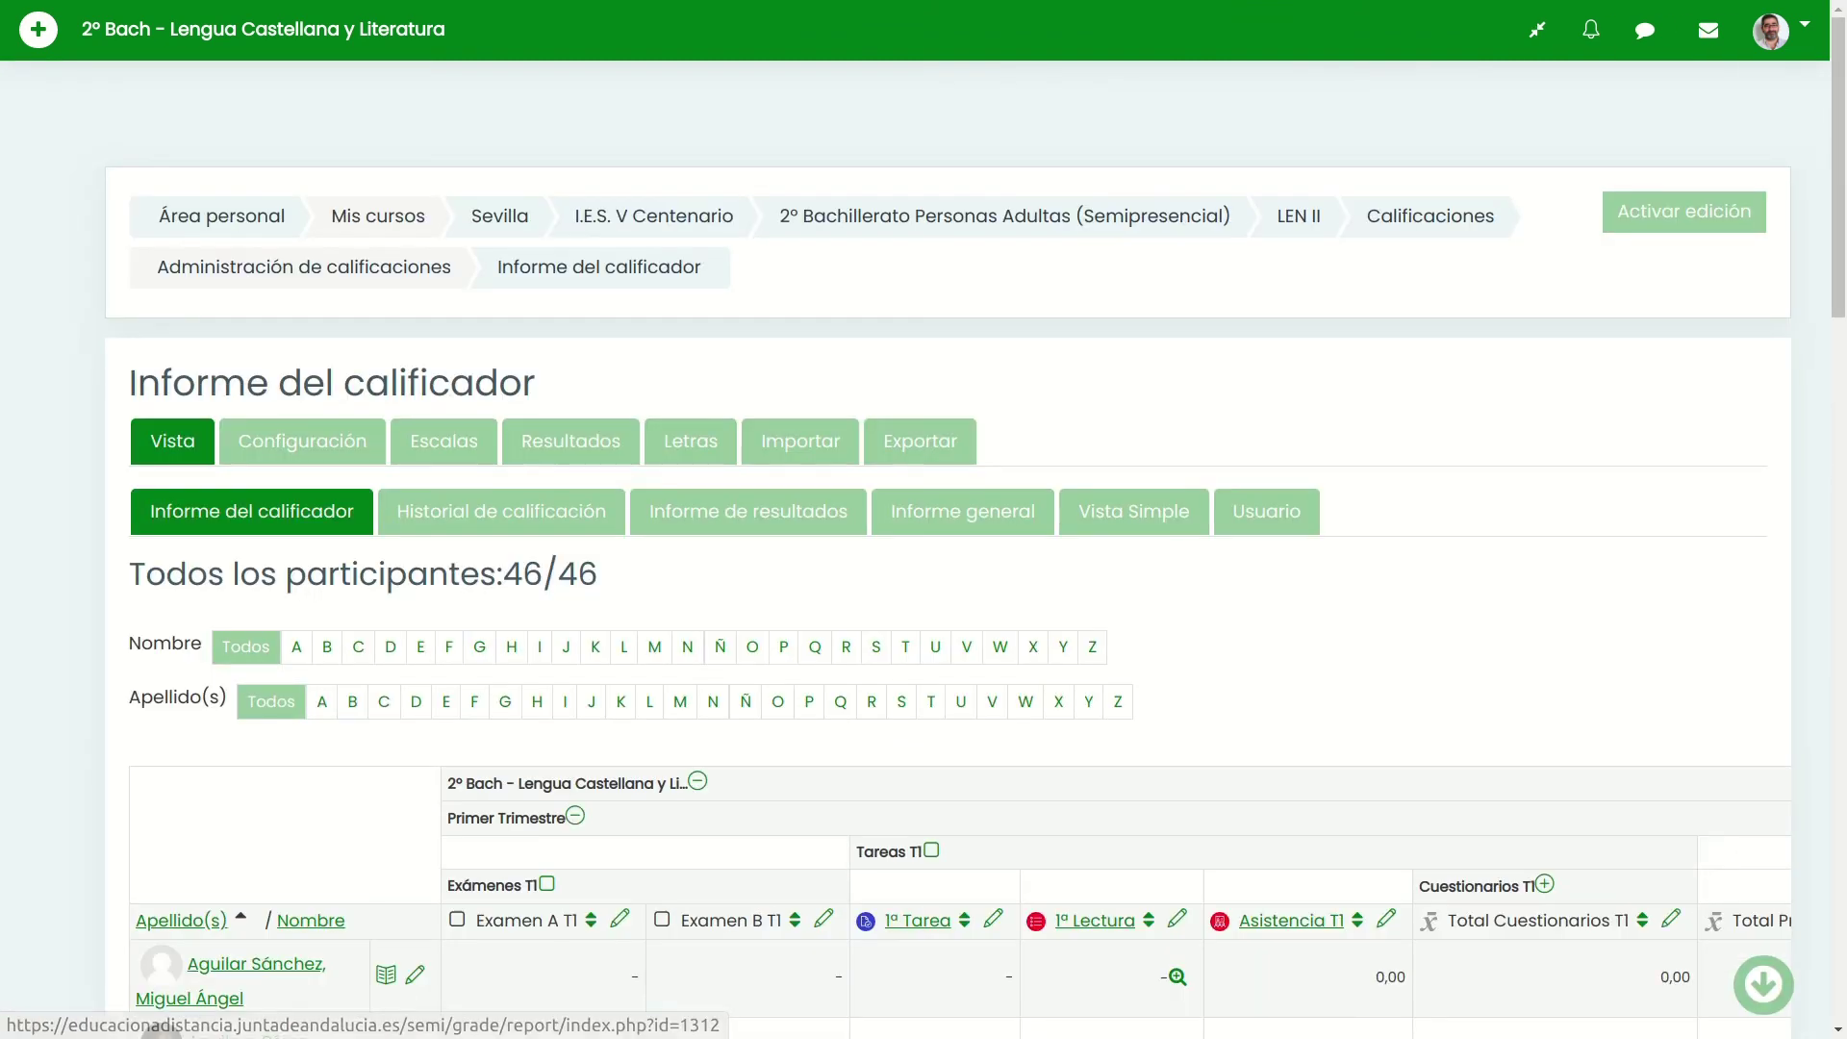
- Examine the participant rows and the Exámenes T1 category heading in the LEN II grader report
{"action": "scroll", "coordinate": [322, 364], "scroll_direction": "down", "scroll_amount": 3}
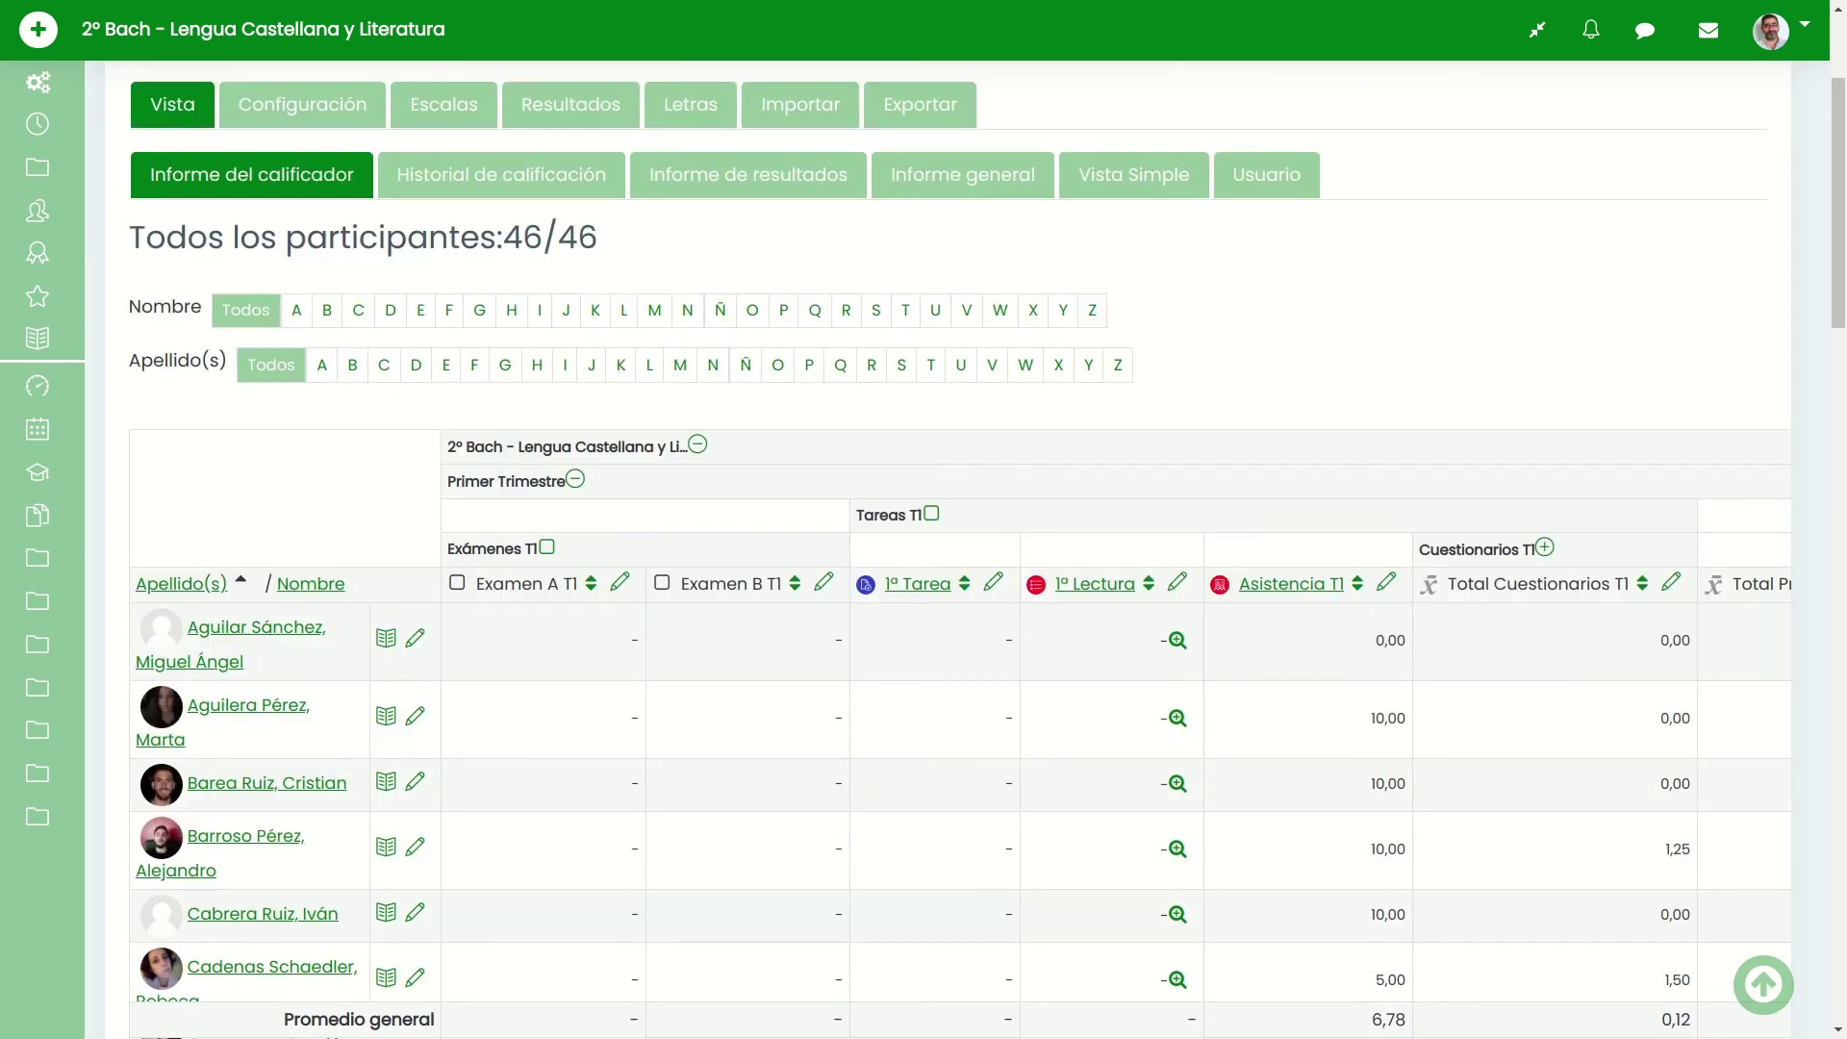
{"action": "scroll", "coordinate": [960, 577], "scroll_direction": "down", "scroll_amount": 3}
{"action": "scroll", "coordinate": [960, 577], "scroll_direction": "up", "scroll_amount": 3}
{"action": "left_click_drag", "start_coordinate": [454, 548], "coordinate": [537, 548]}
{"action": "left_click", "coordinate": [535, 549]}
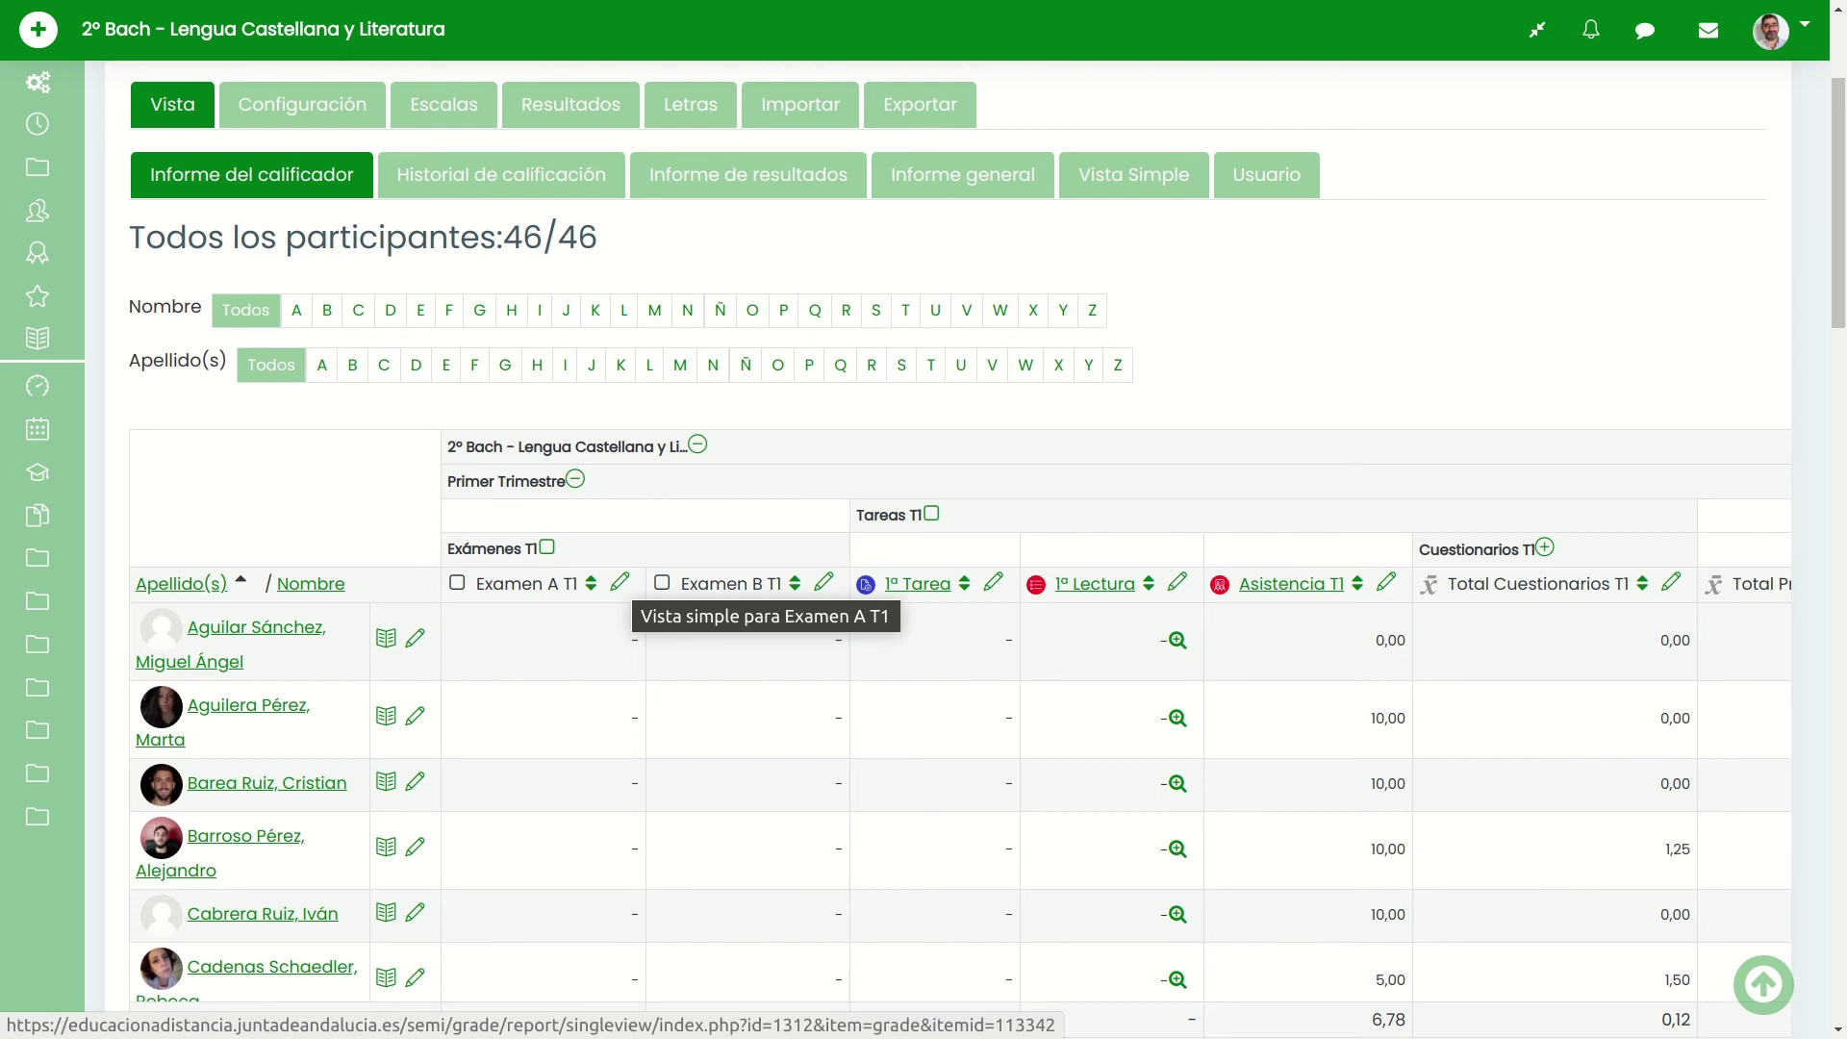
- Open the first student's Examen A T1 grade cell for entry and look through the participants' grades
{"action": "scroll", "coordinate": [620, 582], "scroll_direction": "down", "scroll_amount": 3}
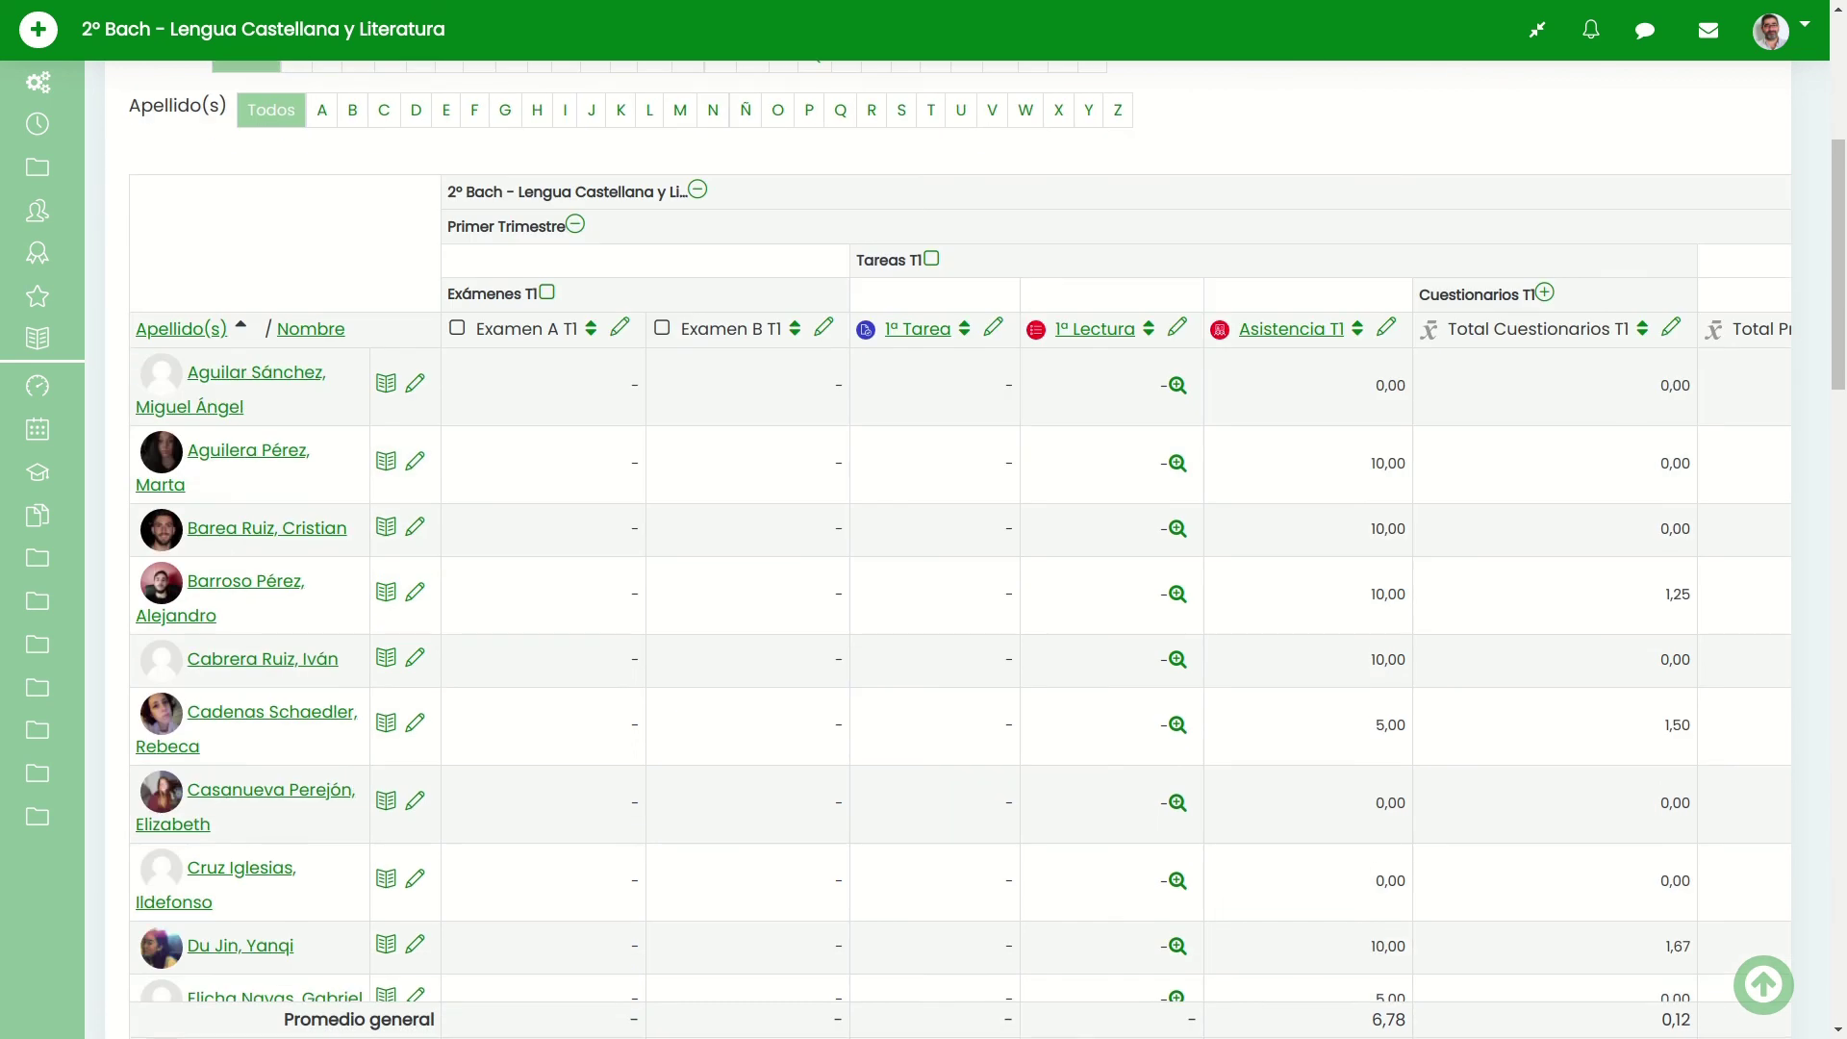
{"action": "left_click", "coordinate": [590, 385]}
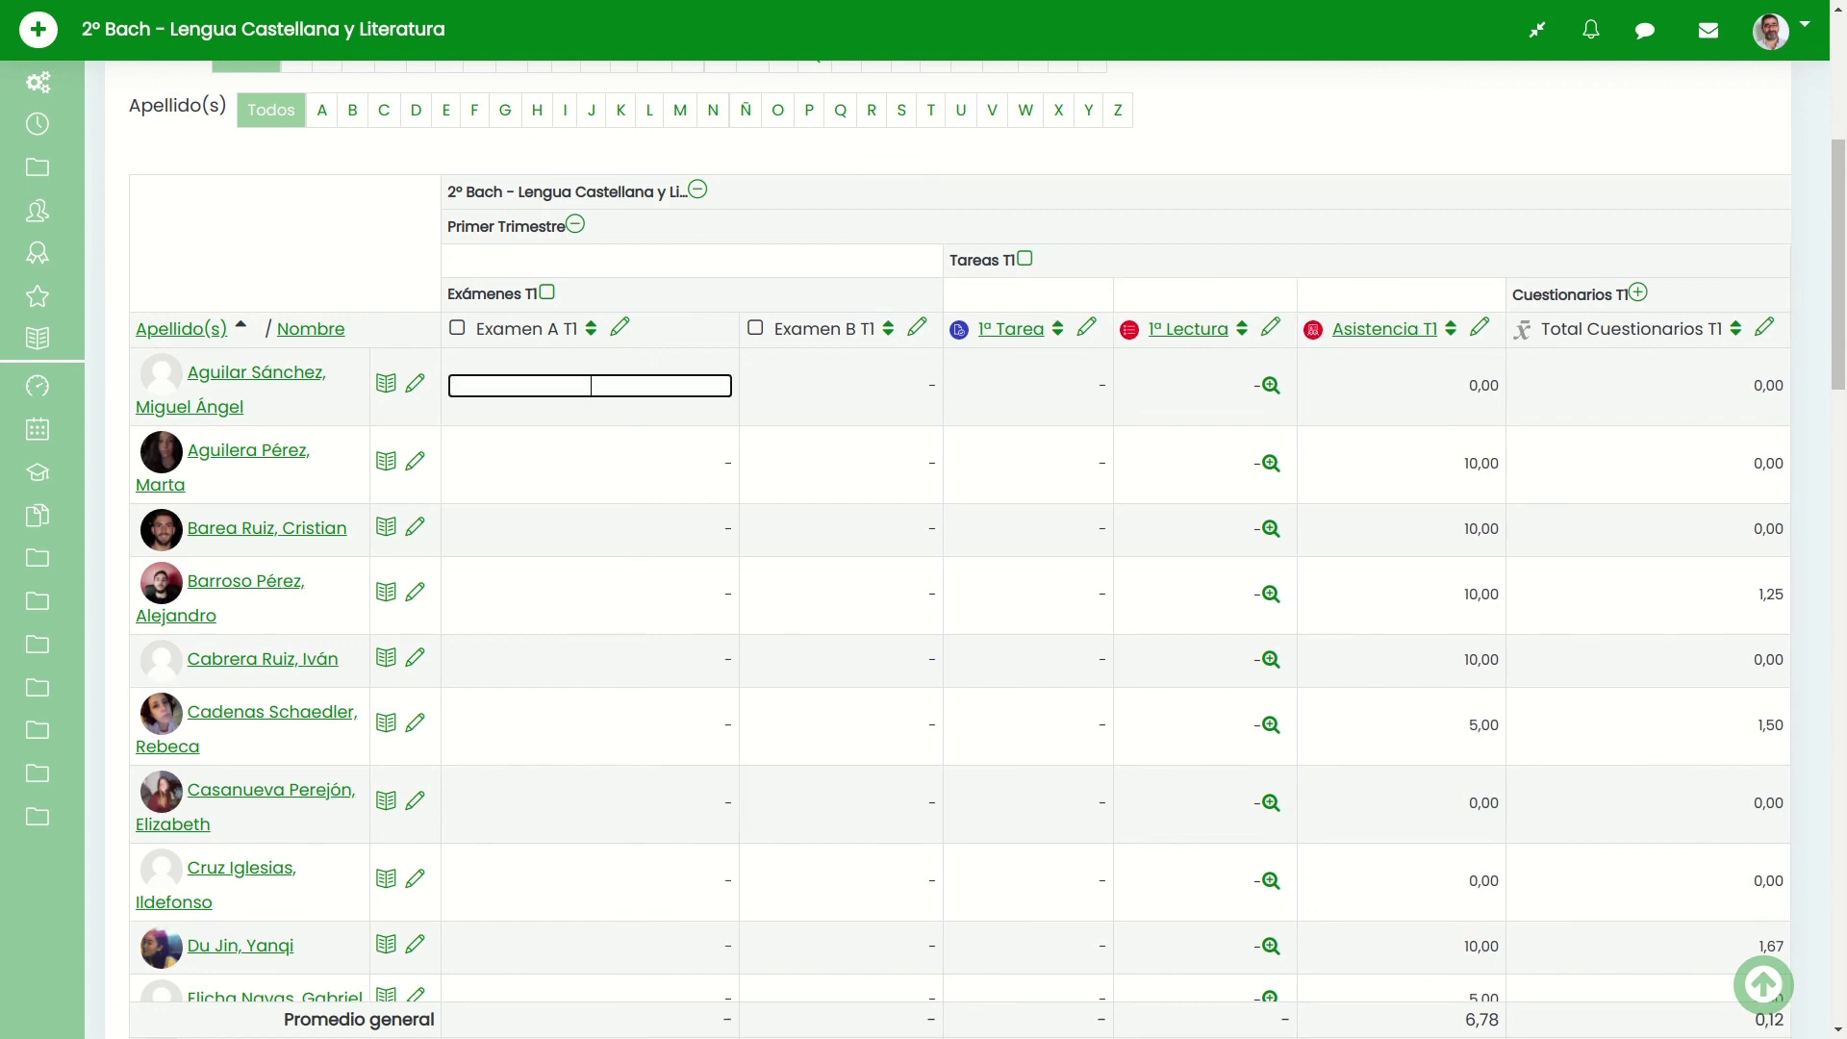
{"action": "scroll", "coordinate": [958, 538], "scroll_direction": "up", "scroll_amount": 3}
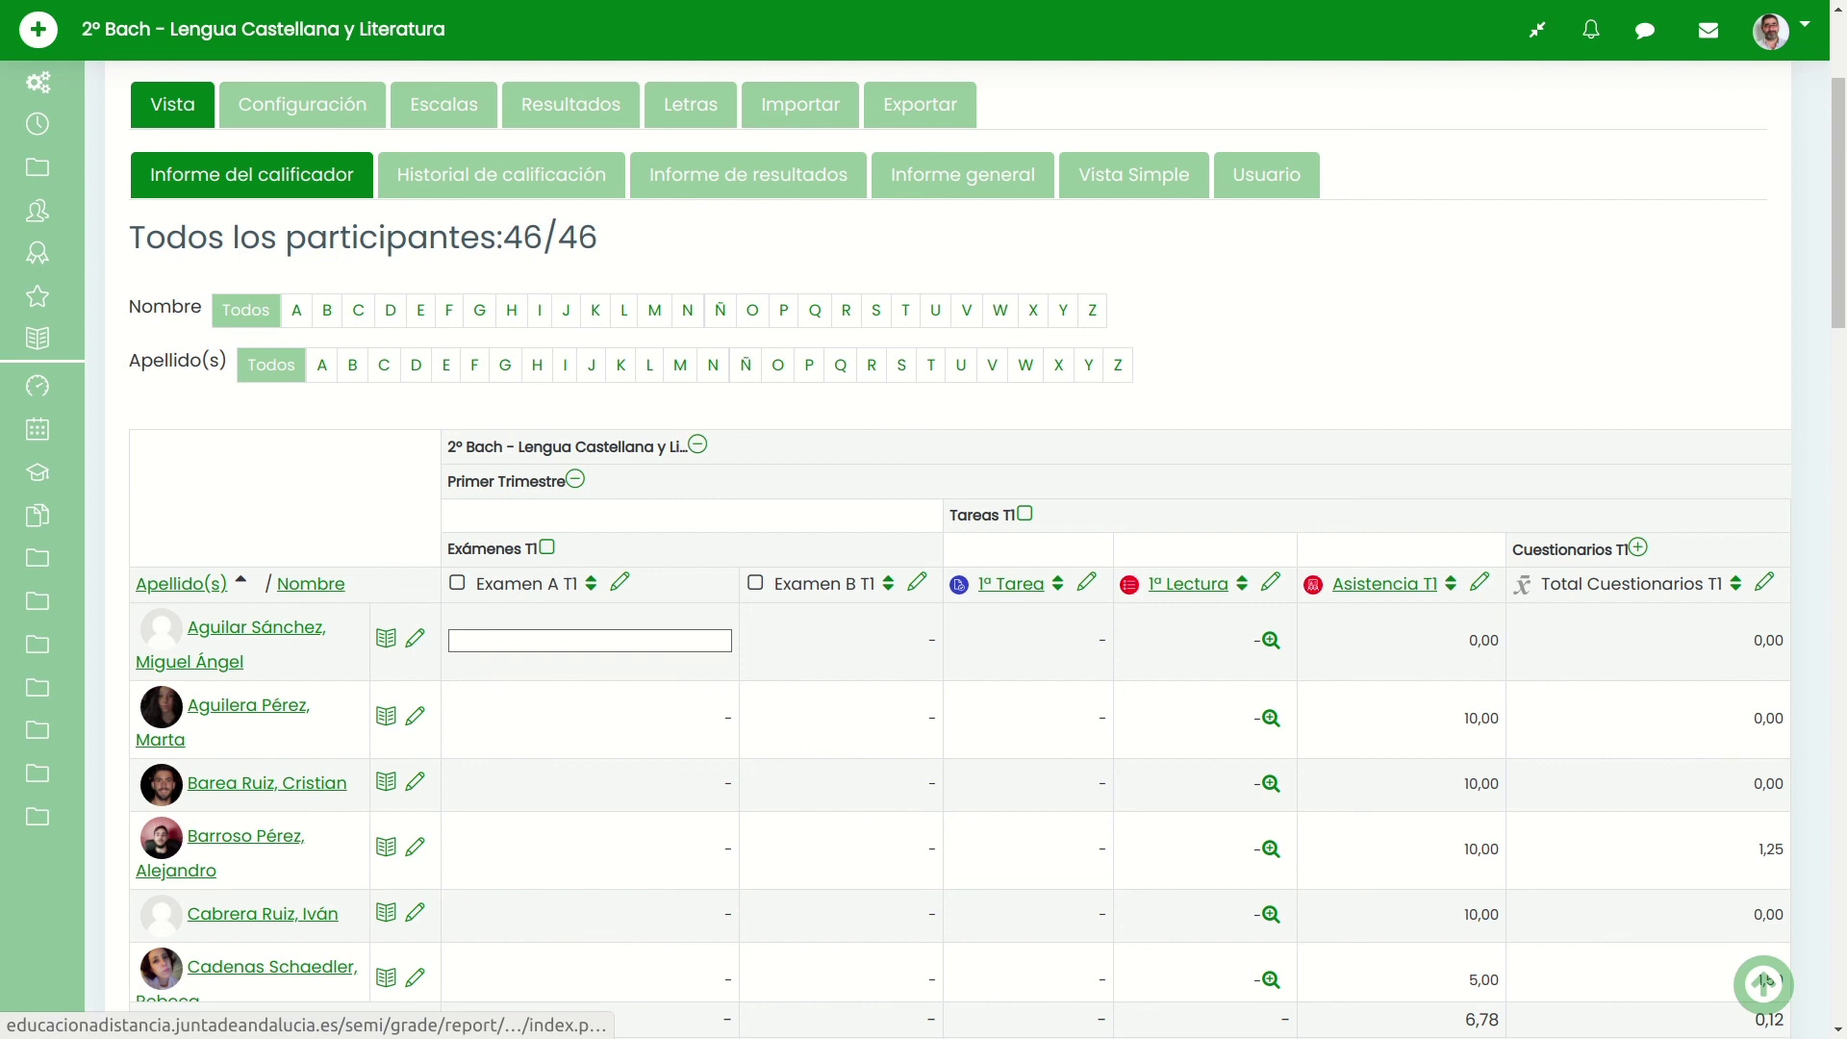
{"action": "scroll", "coordinate": [959, 577], "scroll_direction": "down", "scroll_amount": 5}
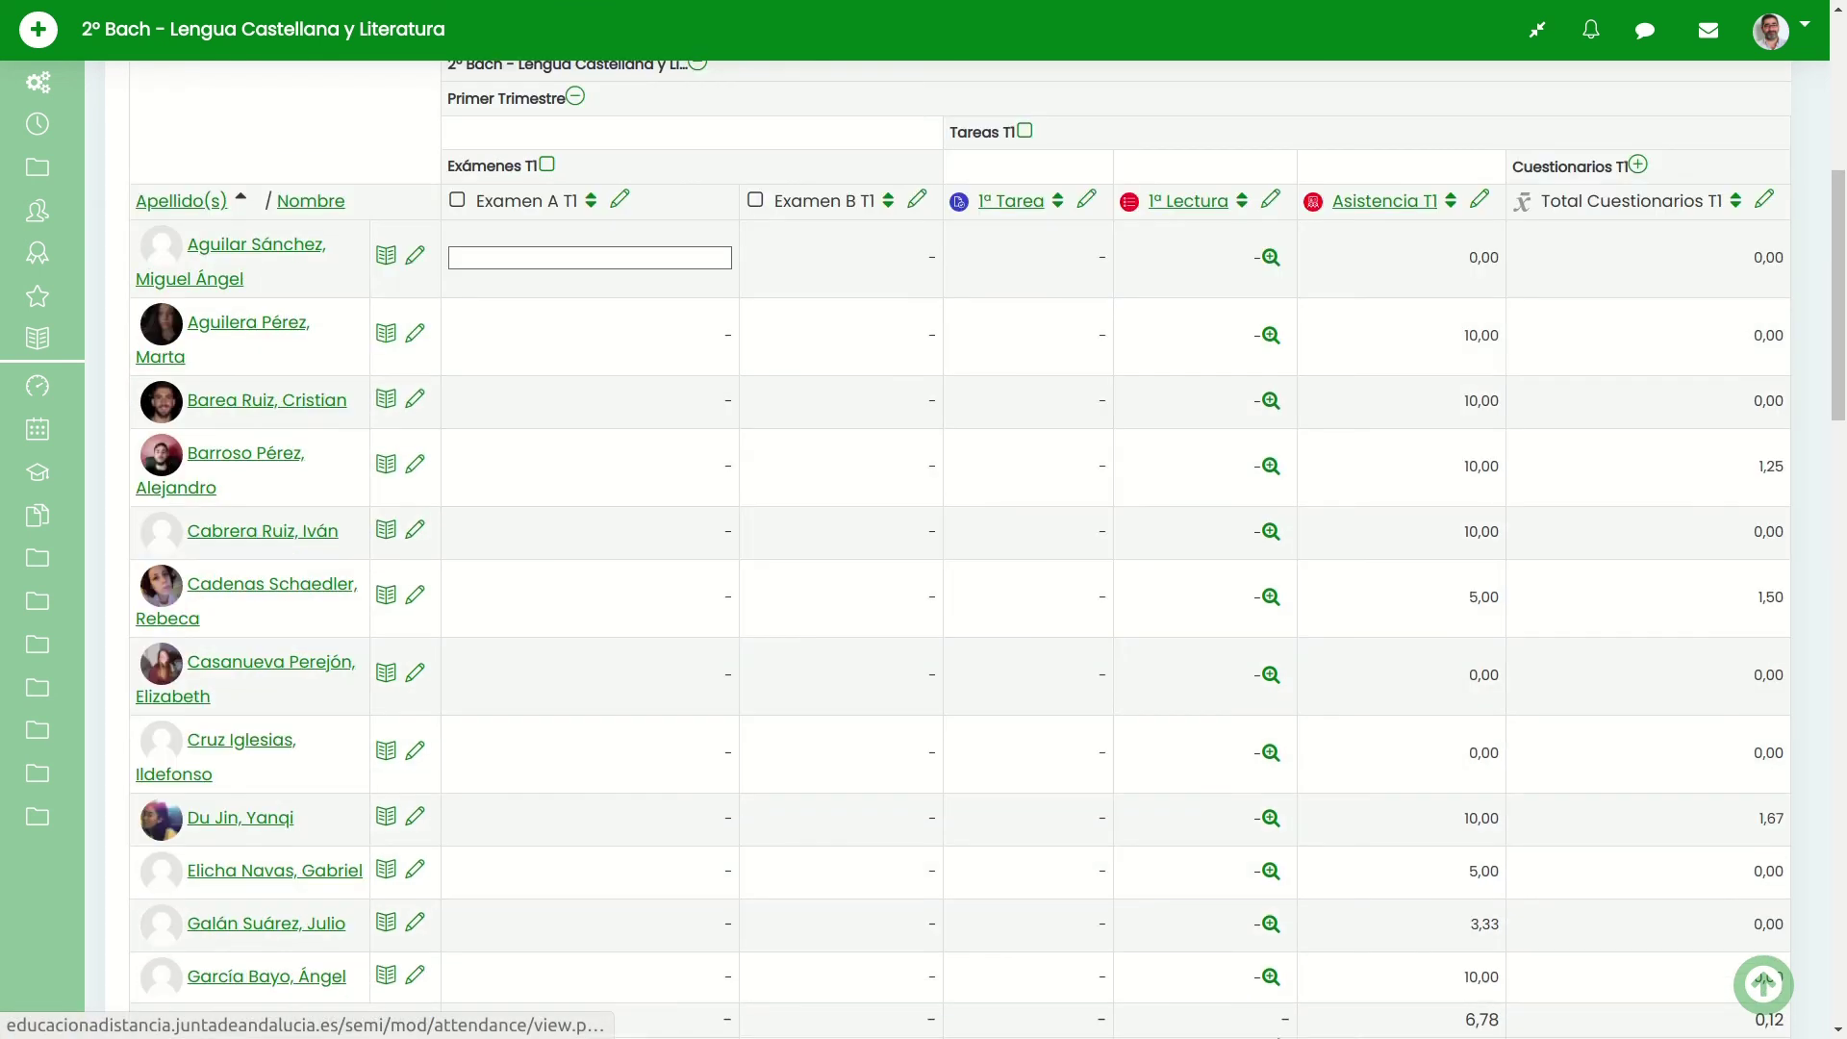
{"action": "scroll", "coordinate": [959, 578], "scroll_direction": "up", "scroll_amount": 2}
{"action": "scroll", "coordinate": [959, 577], "scroll_direction": "down", "scroll_amount": 1}
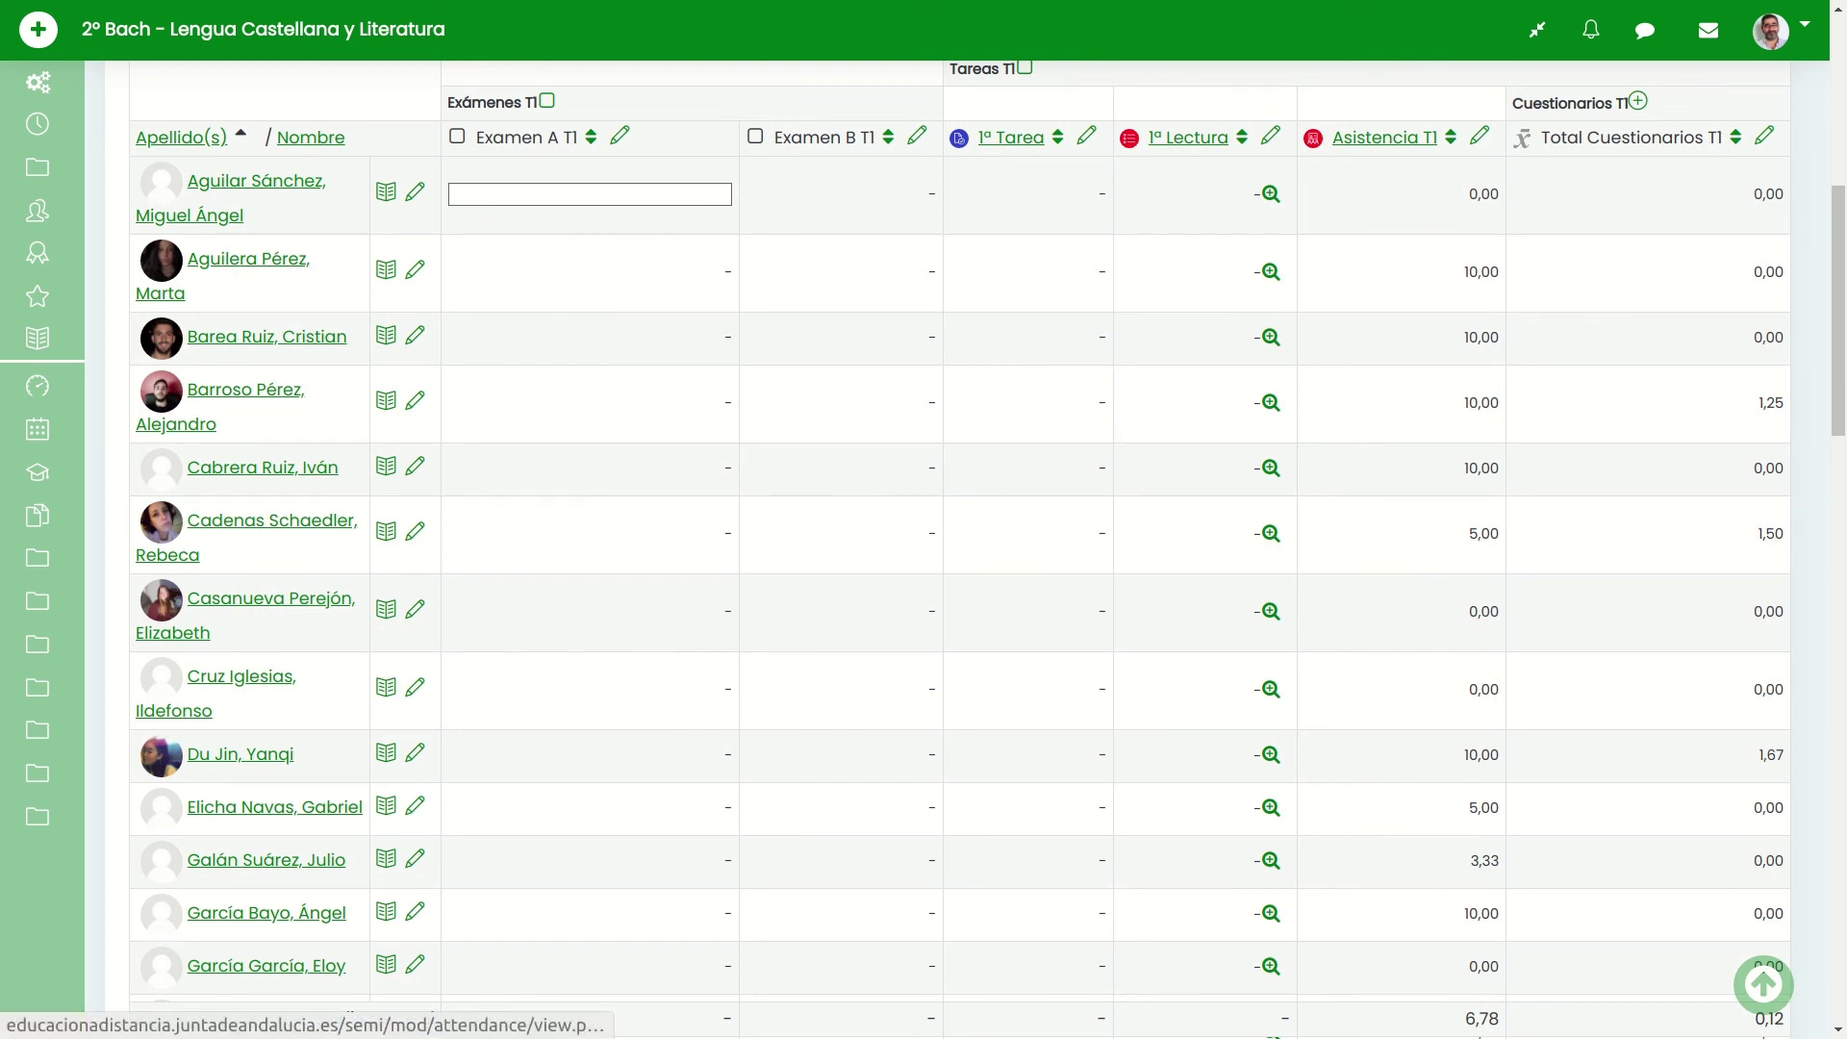
{"action": "scroll", "coordinate": [959, 548], "scroll_direction": "down", "scroll_amount": 10}
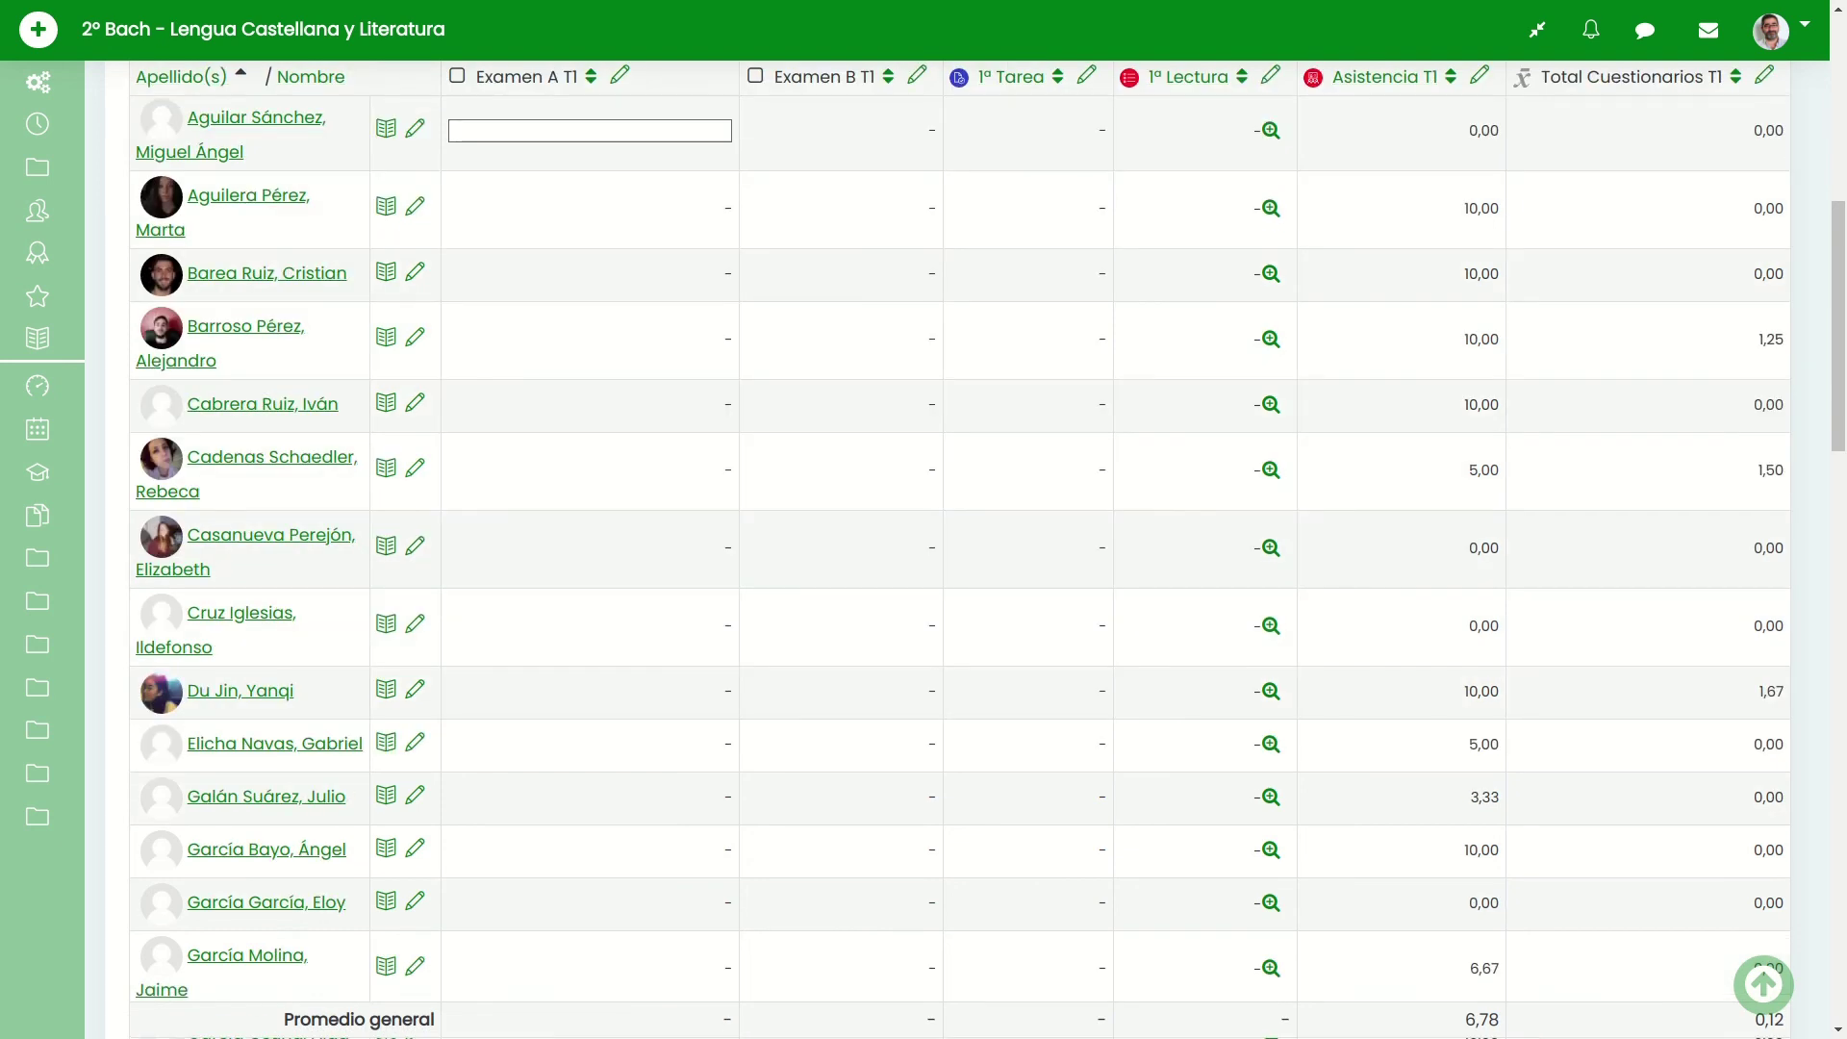
{"action": "scroll", "coordinate": [959, 548], "scroll_direction": "up", "scroll_amount": 18}
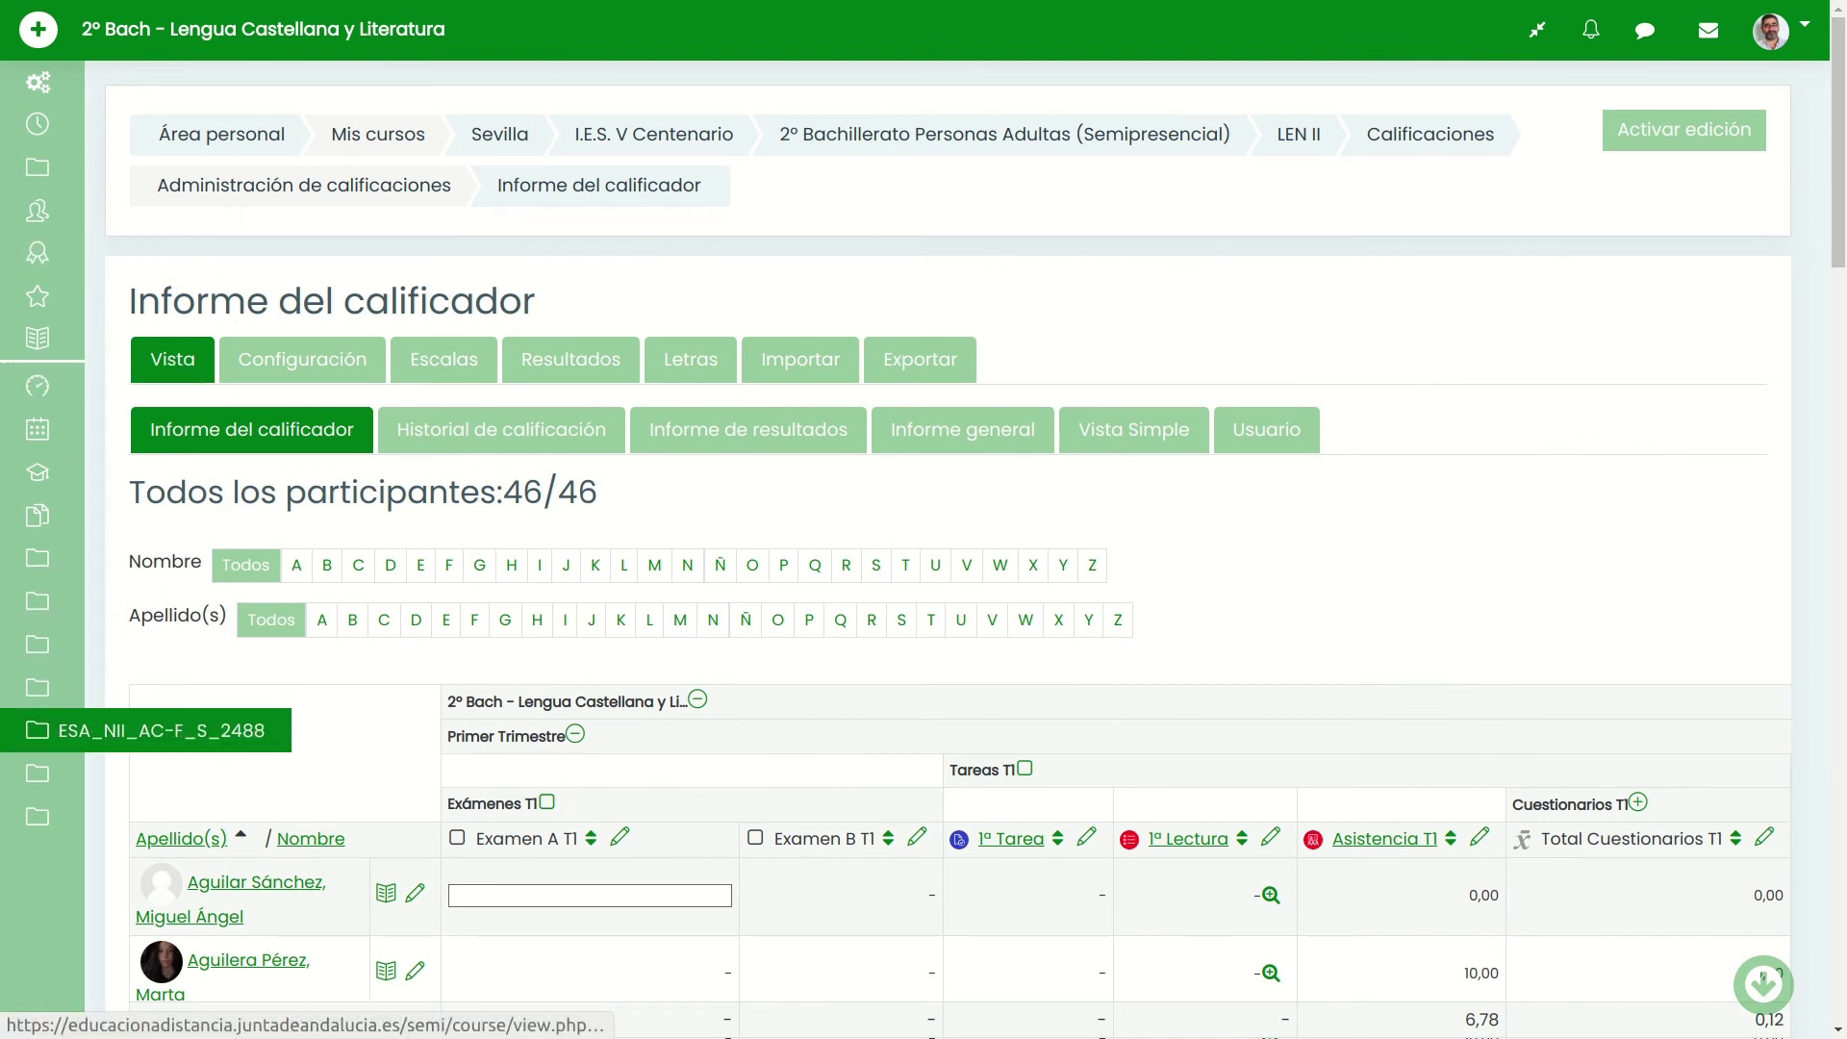
- Return to the ESA_NII_AC-F_S_2488 course's gradebook setup and check the edit actions for the Trimestre 1 category
{"action": "left_click", "coordinate": [38, 730]}
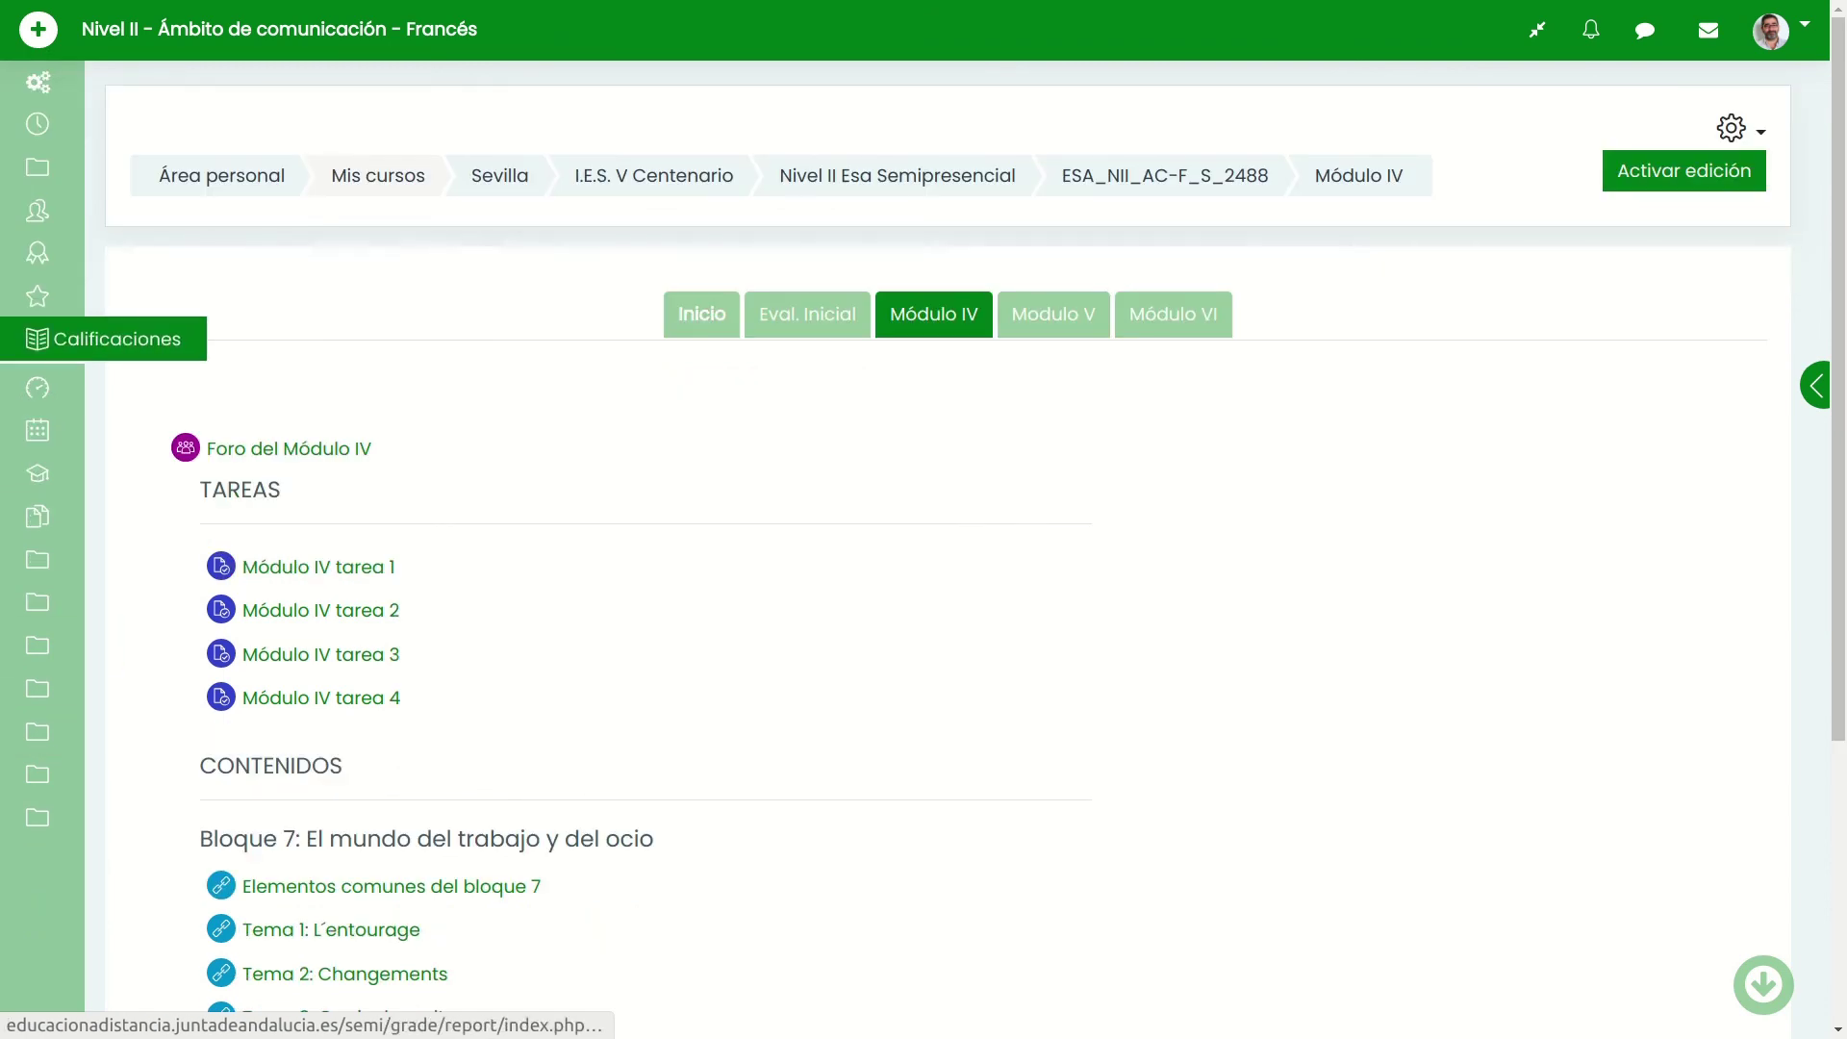
{"action": "left_click", "coordinate": [37, 339]}
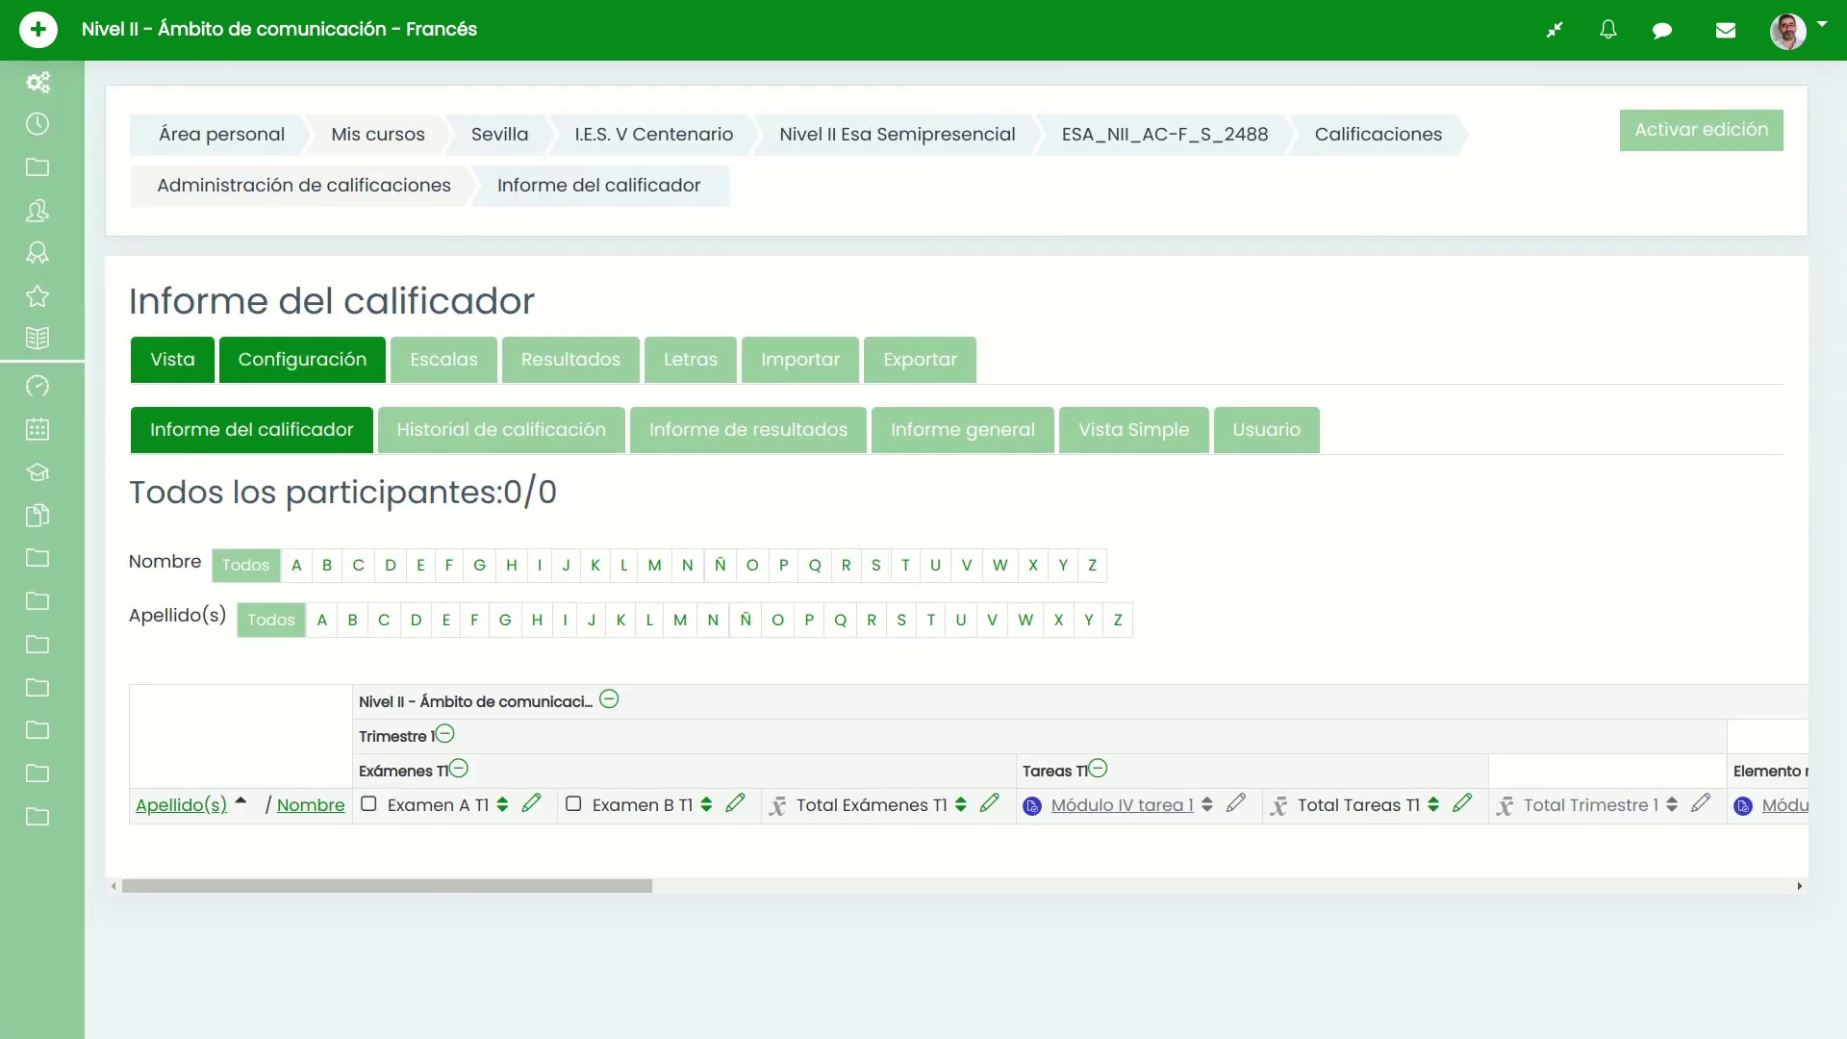
{"action": "left_click", "coordinate": [303, 359]}
{"action": "scroll", "coordinate": [923, 548], "scroll_direction": "down", "scroll_amount": 3}
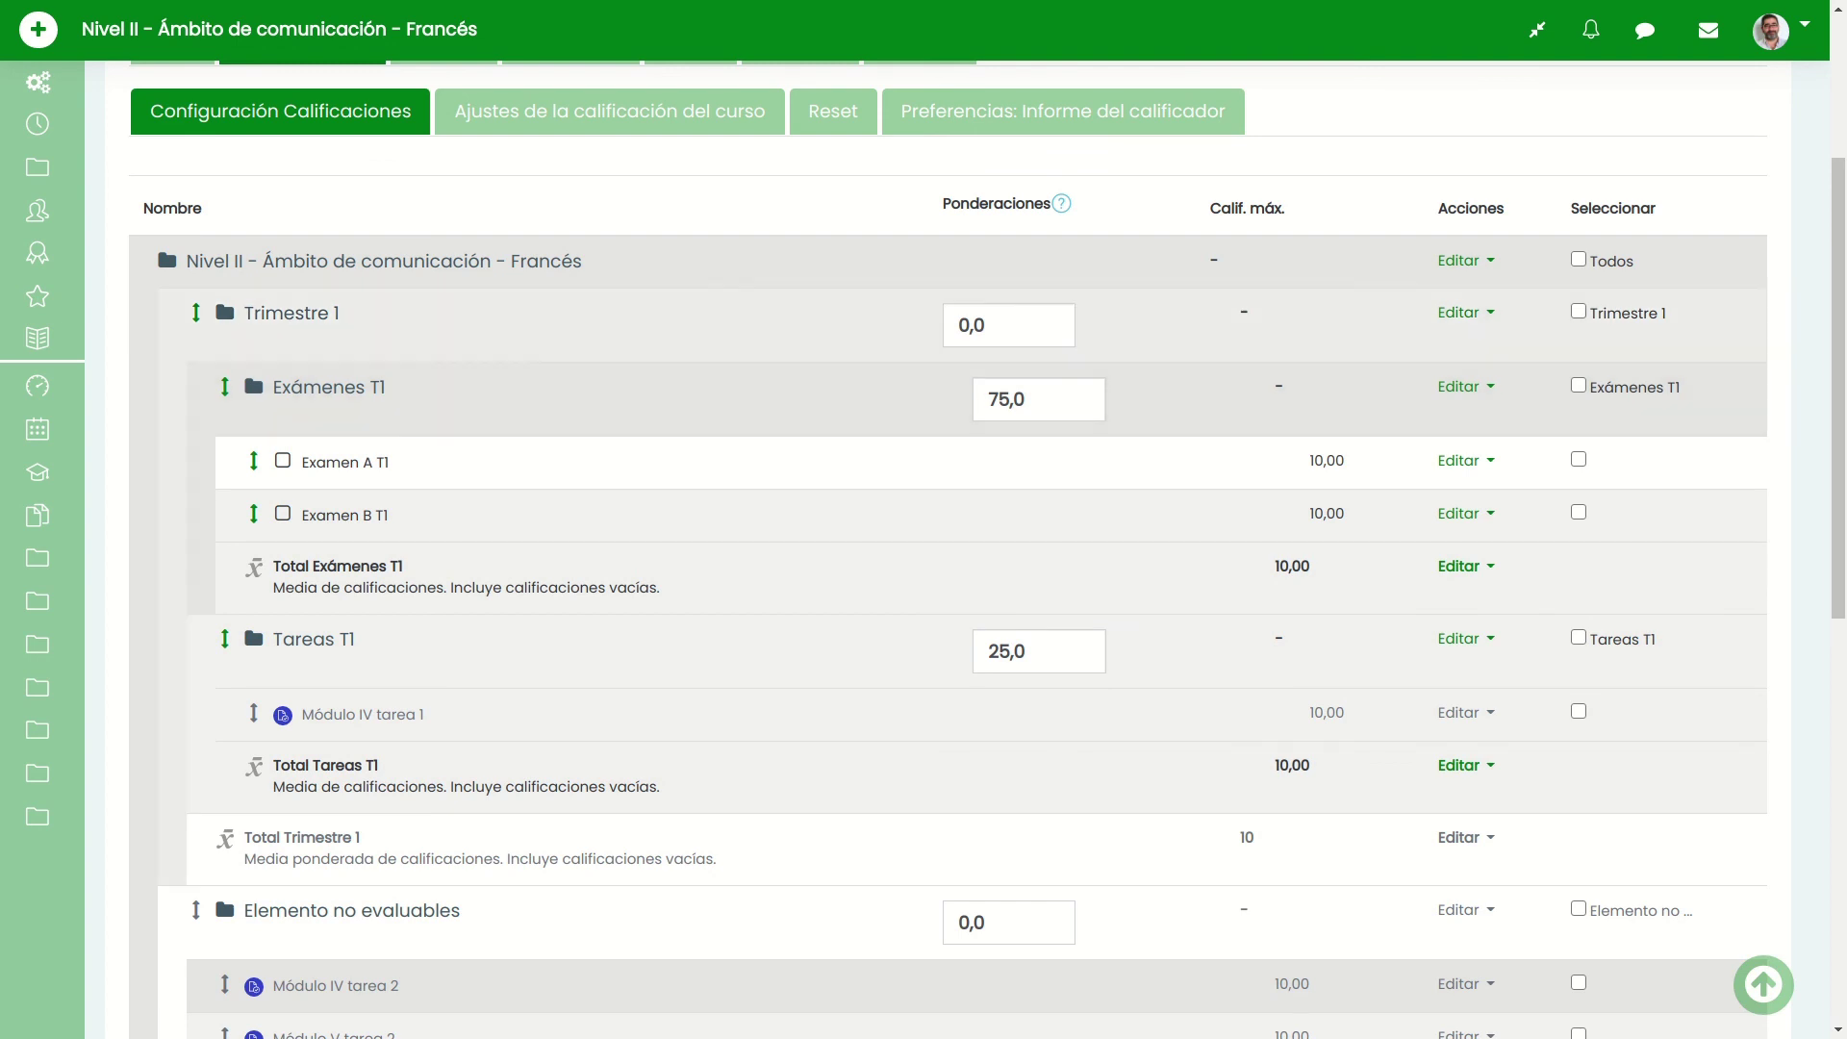
{"action": "left_click", "coordinate": [1465, 312]}
{"action": "left_click", "coordinate": [1465, 312]}
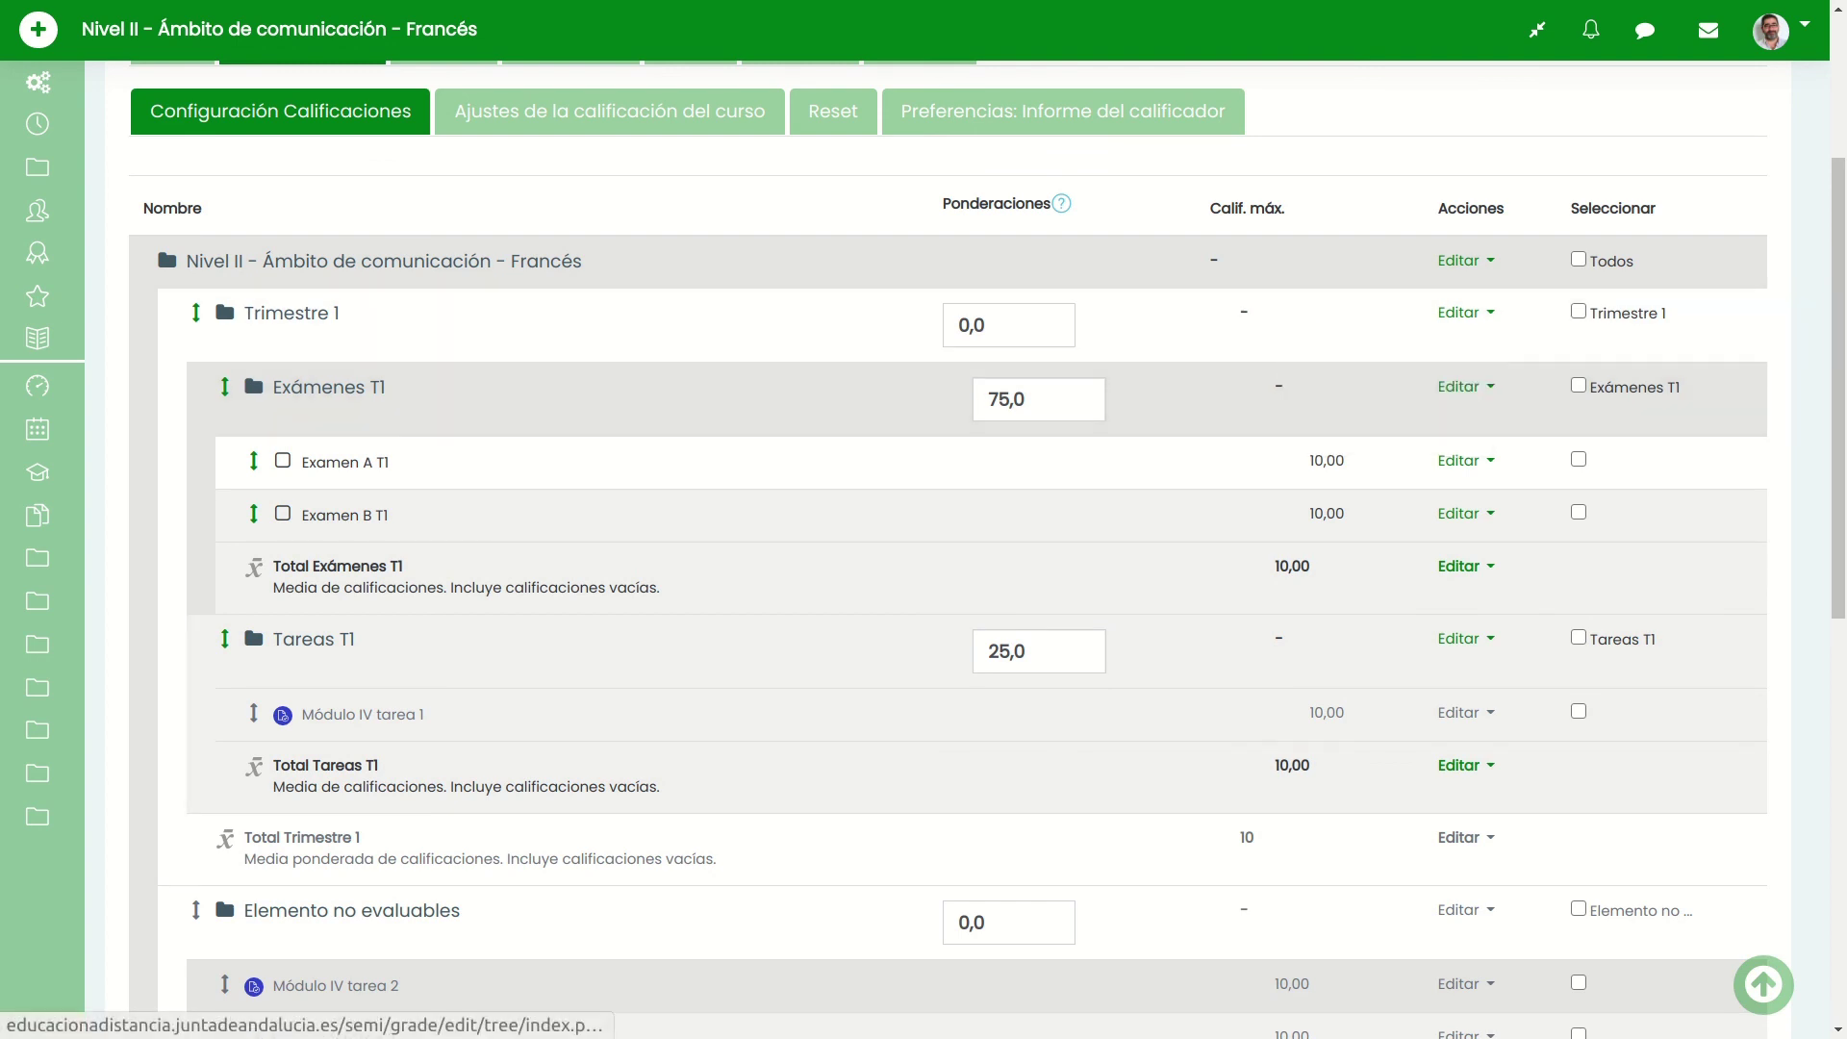